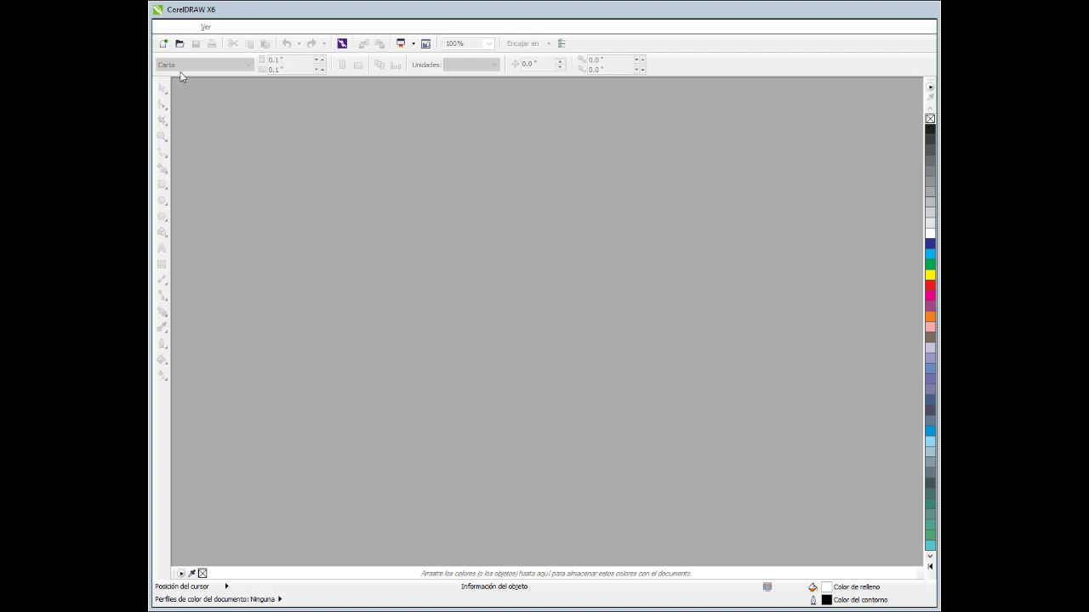
Create a new blank document with the Carta page size and millimetres as units.
double_click(508, 231)
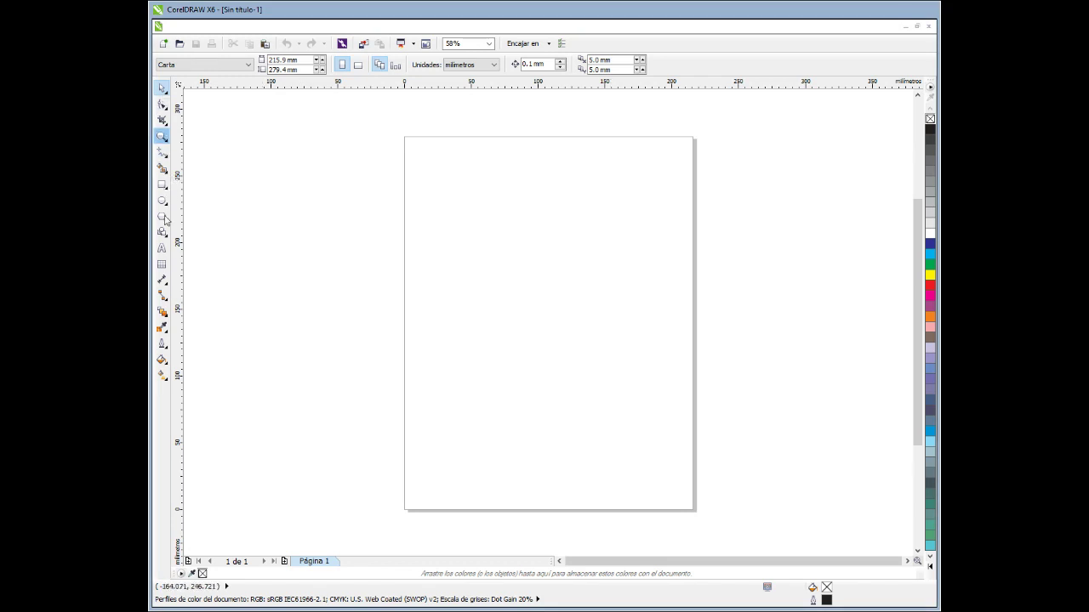
left_click(161, 184)
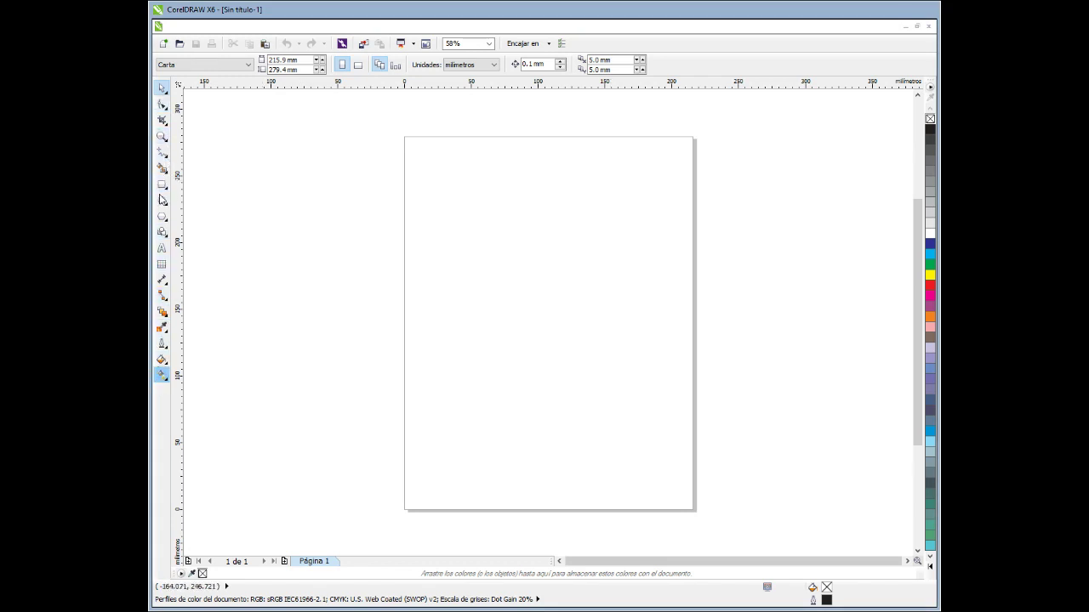
left_click(161, 232)
left_click(162, 88)
left_click(161, 359)
key("space")
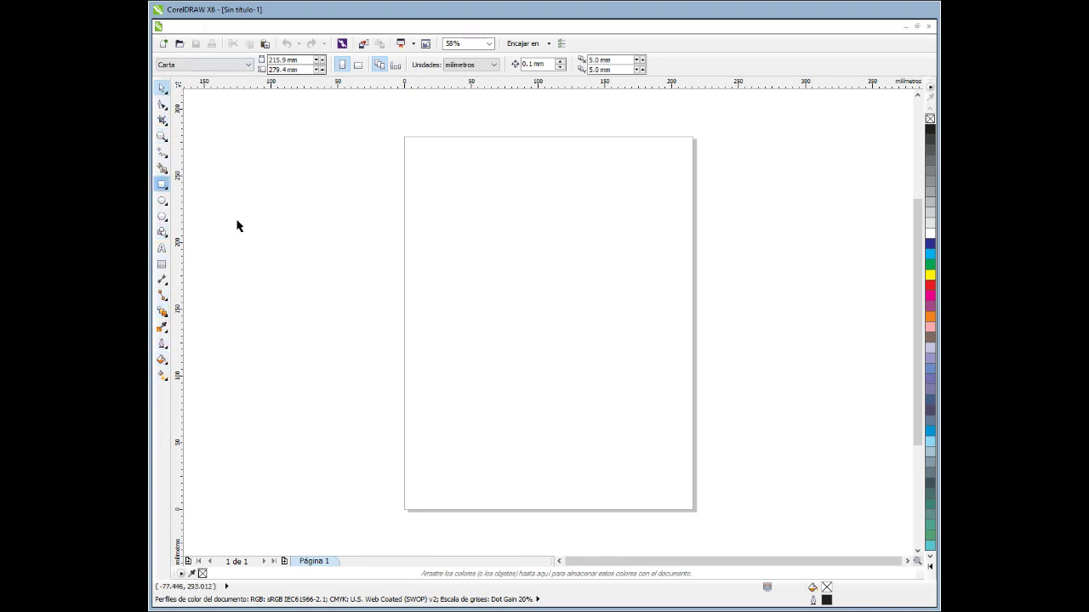
Activate the Artistic Media tool in Brush mode.
left_click(162, 153)
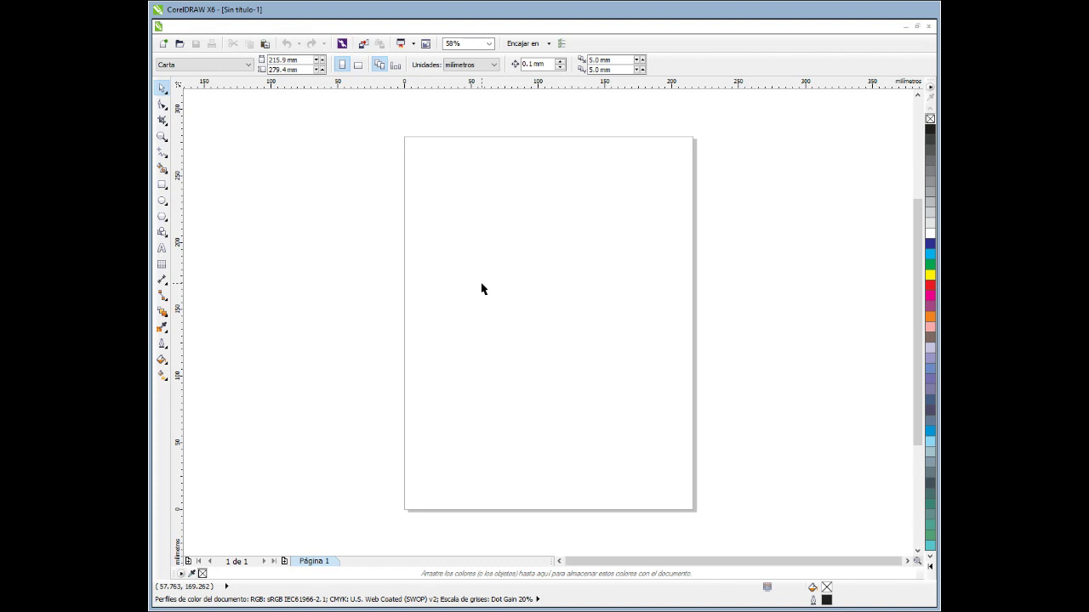
key("F5")
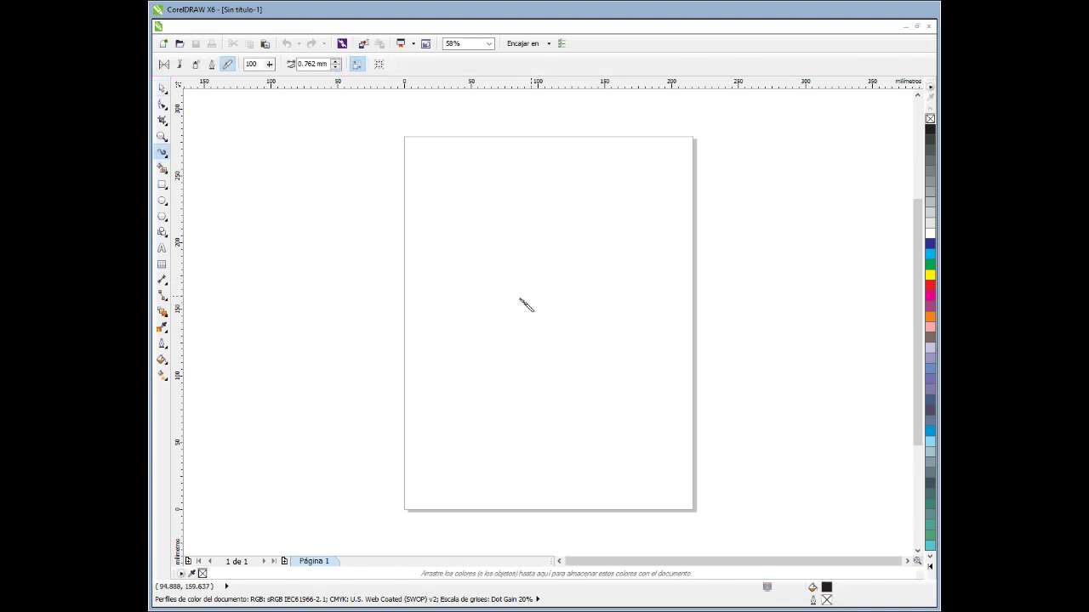
left_click(179, 65)
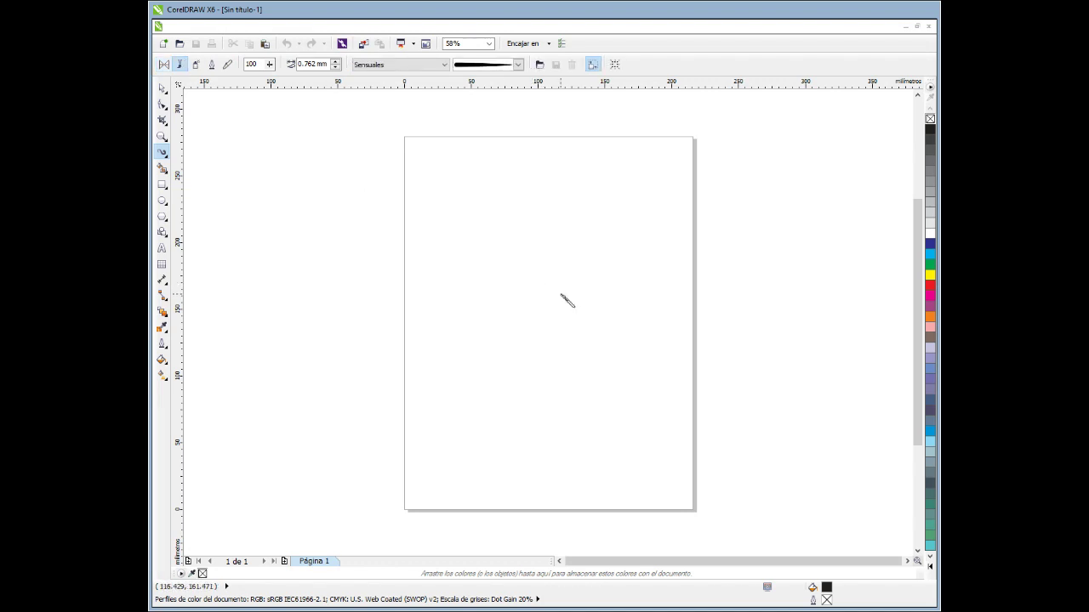
Try out several freehand brush strokes on the empty page and remove each of them.
scroll(564, 296, "up", 2)
left_click_drag(505, 239, 437, 505)
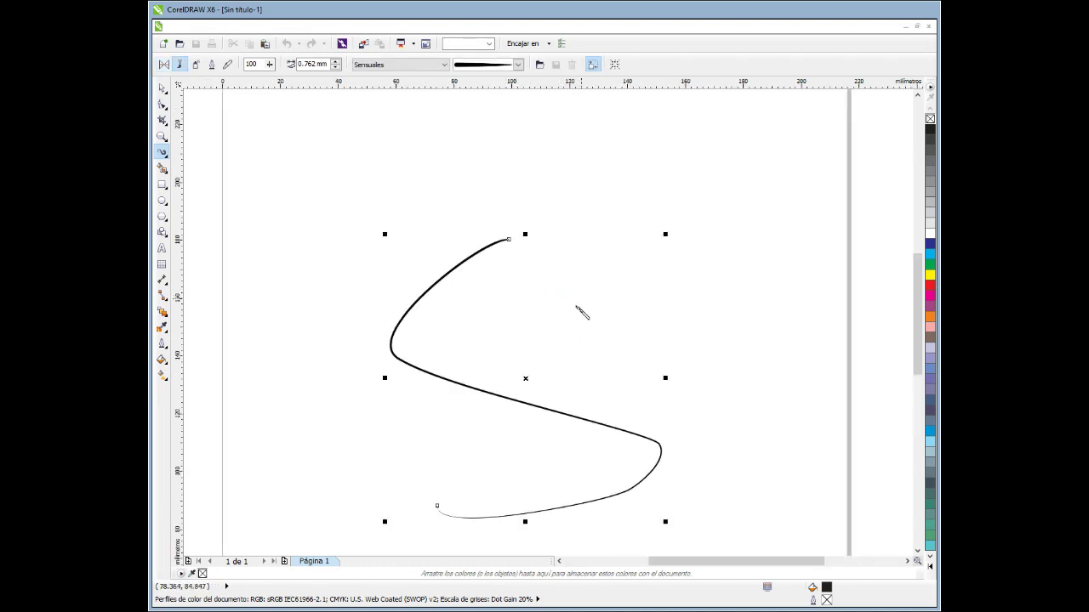
key("Delete")
mouse_move(555, 215)
left_mouse_down()
mouse_move(570, 313)
mouse_move(383, 357)
left_mouse_up()
key("Delete")
mouse_move(438, 214)
left_mouse_down()
mouse_move(410, 292)
mouse_move(438, 372)
left_mouse_up()
key("Delete")
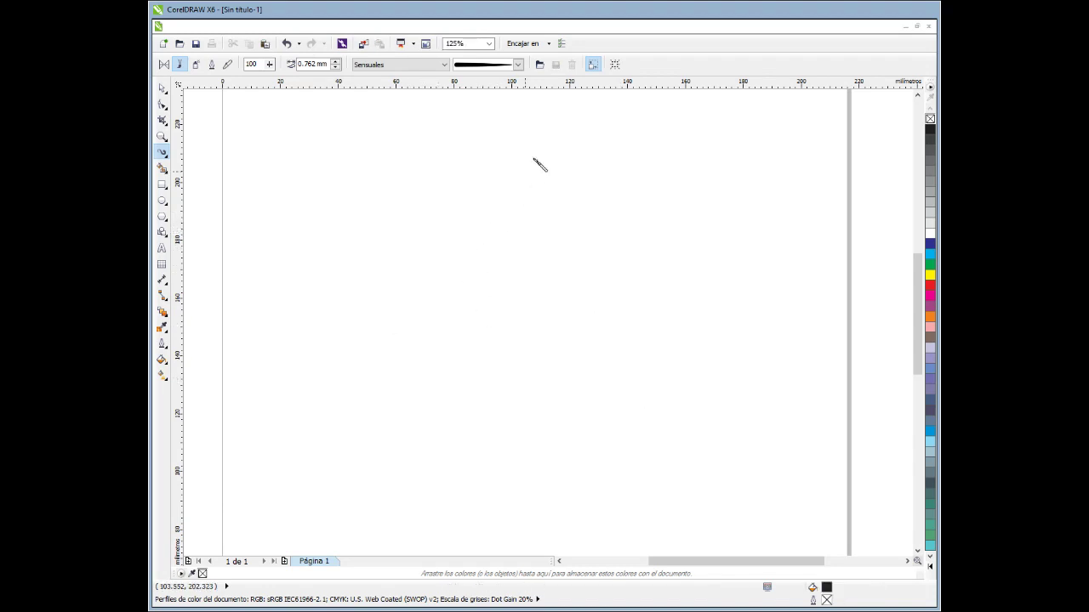
mouse_move(537, 154)
left_mouse_down()
mouse_move(452, 254)
mouse_move(452, 314)
mouse_move(494, 324)
mouse_move(543, 315)
left_mouse_up()
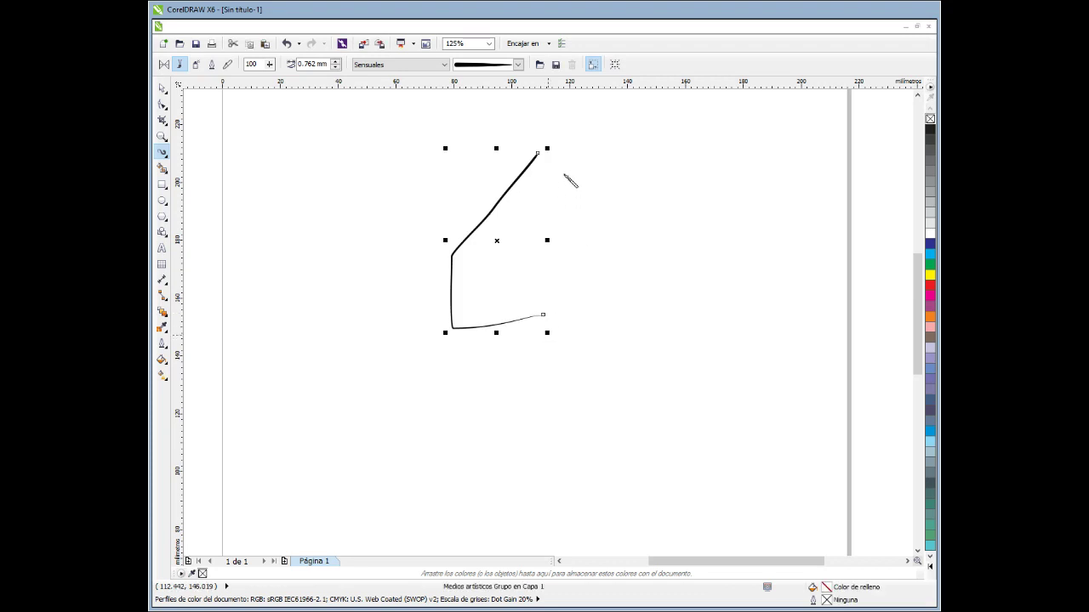
key("ctrl+z")
key("ctrl+z")
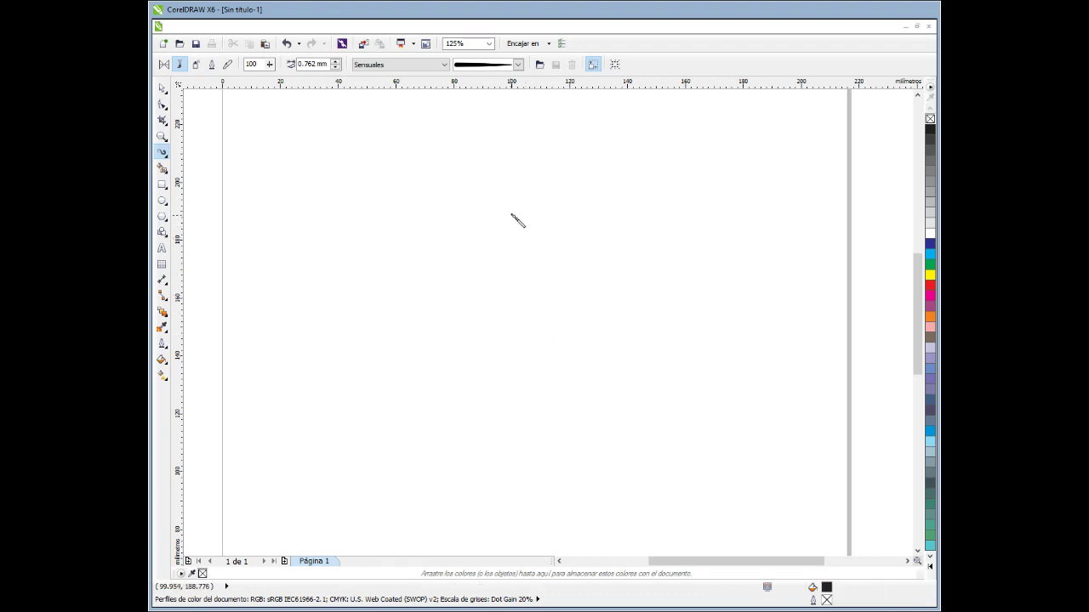
Brush a stick figure with a round head about 37 mm wide, a torso line and two spread legs.
mouse_move(512, 188)
left_mouse_down()
mouse_move(475, 207)
mouse_move(467, 252)
mouse_move(510, 288)
mouse_move(571, 249)
mouse_move(566, 210)
mouse_move(521, 189)
mouse_move(483, 195)
left_mouse_up()
left_click(518, 288)
left_click(516, 368)
left_click(456, 458)
left_click_drag(516, 372, 551, 462)
Add two bent arms to the stick figure, starting just below its neck.
left_click(517, 297)
double_click(466, 349)
left_click(480, 376)
left_click(517, 300)
double_click(566, 349)
left_click(553, 387)
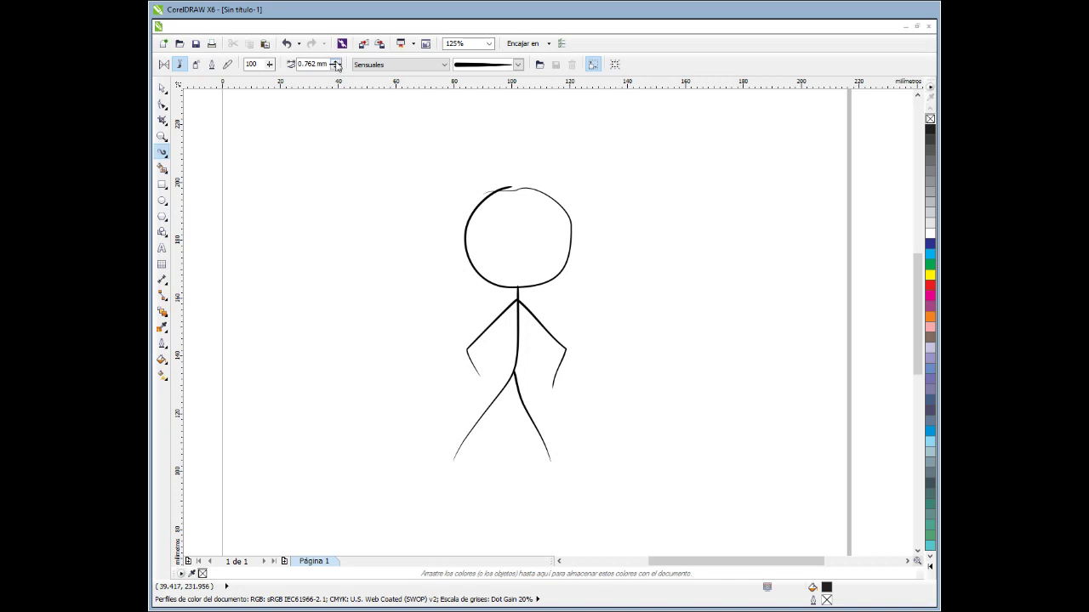
Try slanted brush strokes beside the head with stroke widths of 1.262, 1.762 and 4.262 mm.
left_click_drag(455, 186, 425, 274)
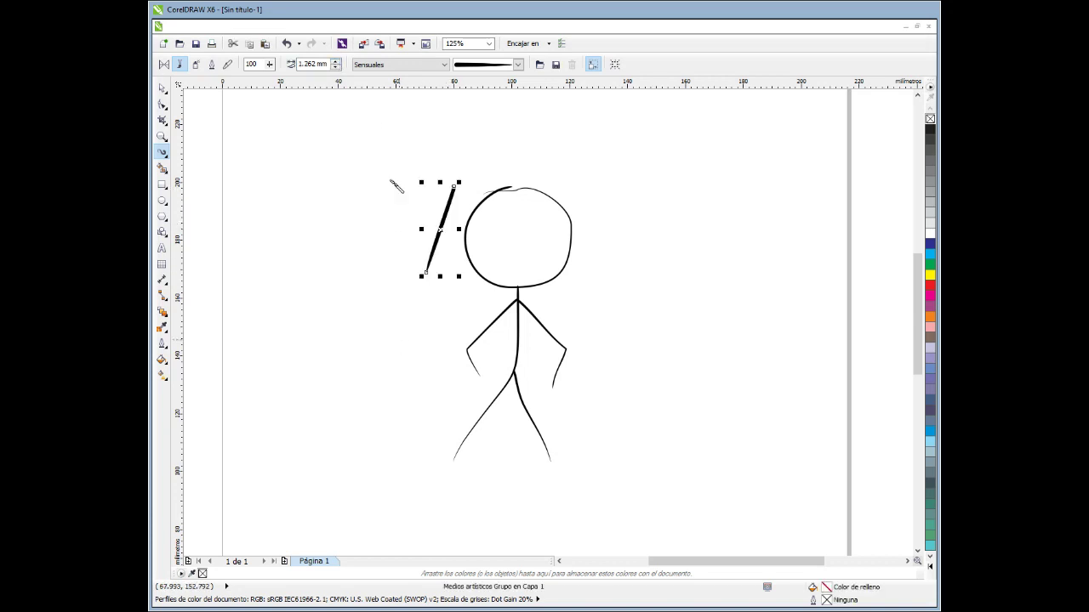
key("Escape")
left_click_drag(416, 178, 377, 263)
key("Escape")
left_click(336, 62)
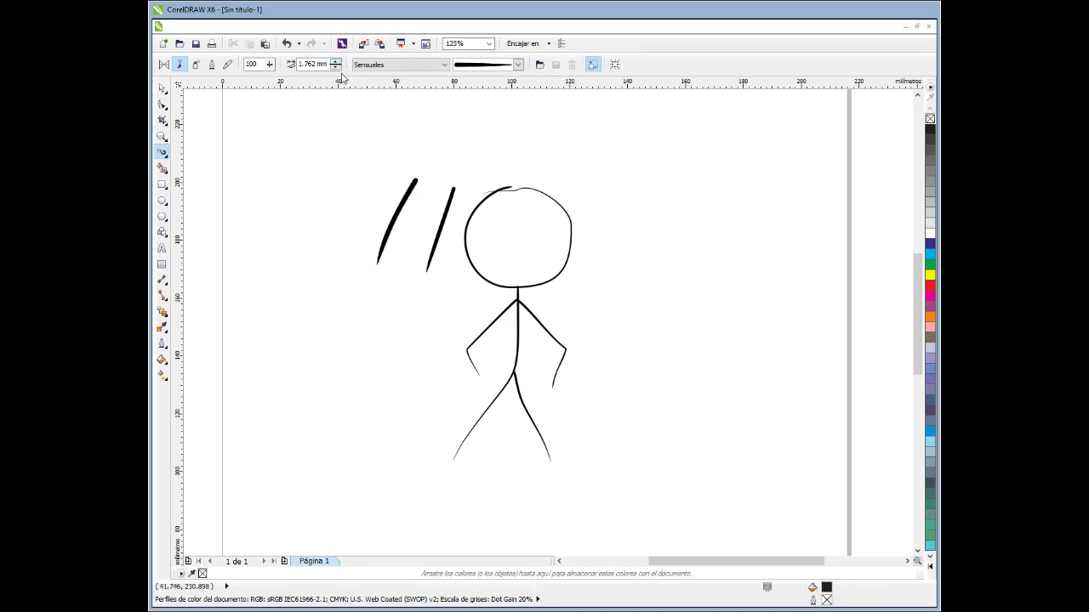
left_click_drag(393, 134, 317, 279)
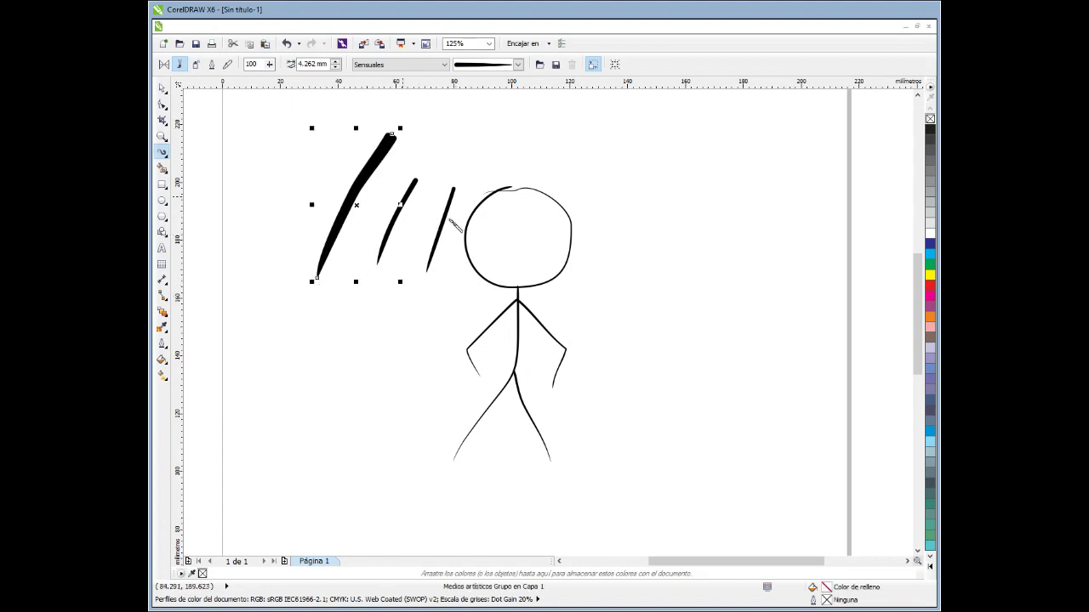
Remove the slanted test strokes beside the stick figure's head.
scroll(423, 224, "down", 3)
scroll(413, 214, "up", 3)
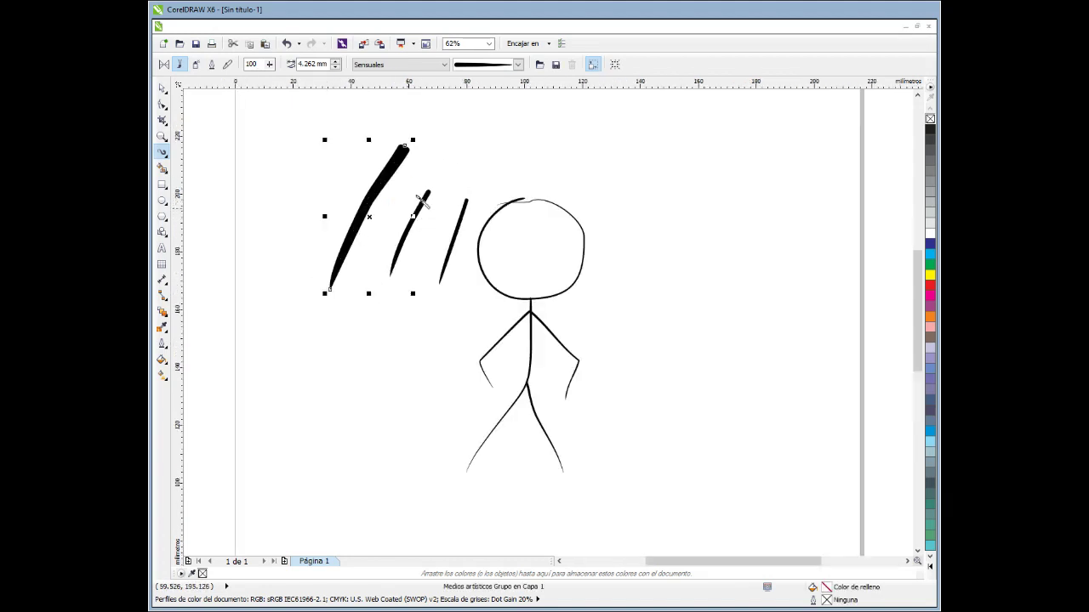
key("Delete")
key("ctrl+z")
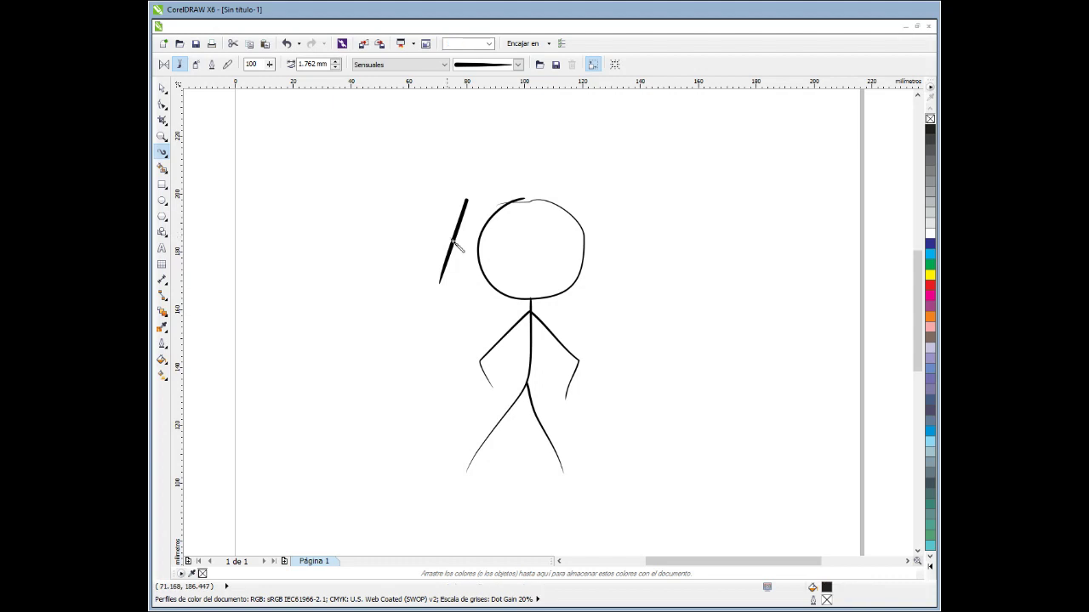
key("ctrl+z")
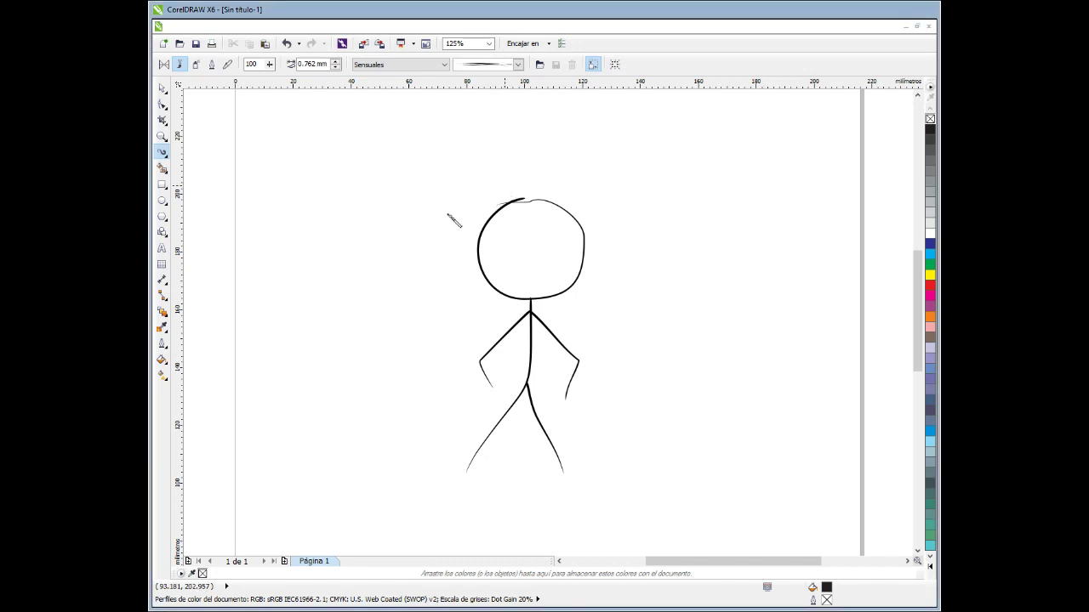
Try thin multi-line brush strokes 0.762 mm wide beside the head and undo them.
left_click_drag(459, 182, 433, 281)
scroll(430, 233, "up", 2)
key("ctrl+z")
mouse_move(483, 145)
left_mouse_down()
mouse_move(389, 371)
mouse_move(357, 393)
left_mouse_up()
key("ctrl+z")
mouse_move(376, 133)
left_mouse_down()
mouse_move(349, 214)
mouse_move(361, 327)
left_mouse_up()
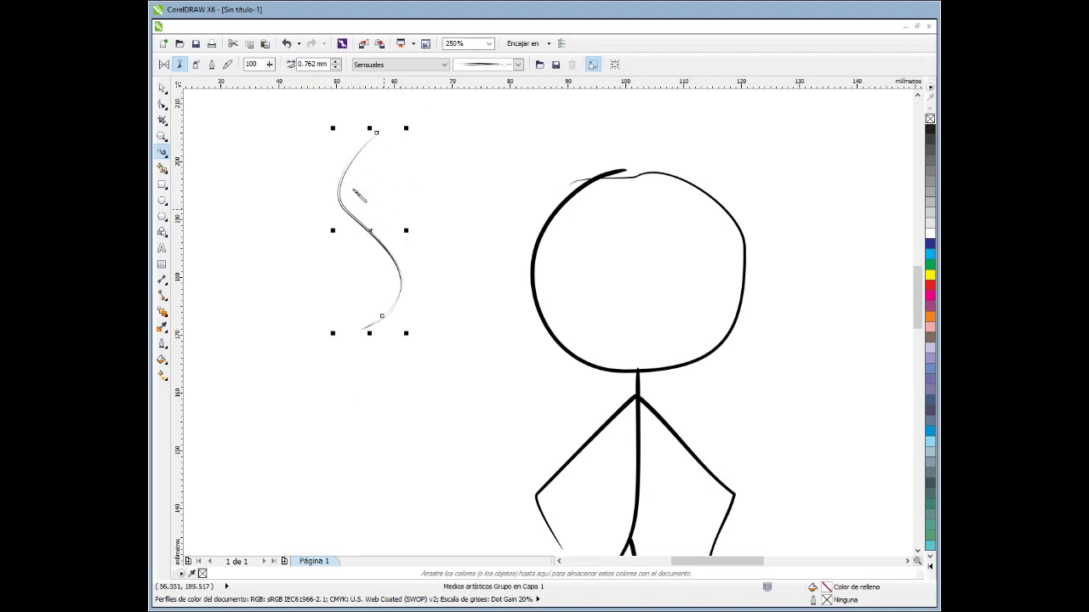
key("ctrl+z")
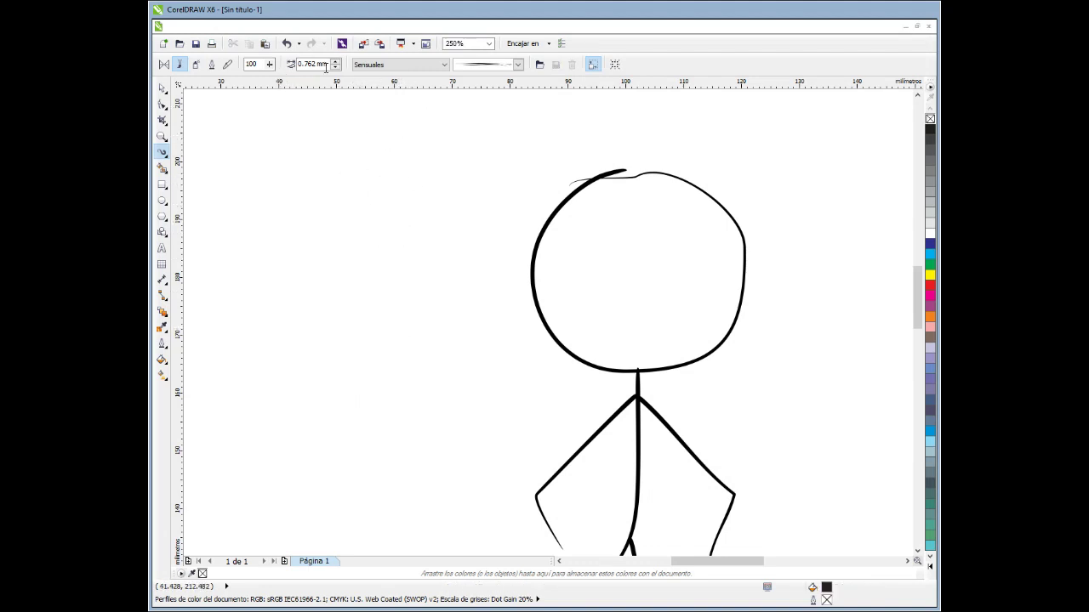
Try S-shaped multi-line brush strokes with a stroke width of 3.262 mm beside the head and undo them.
left_click(337, 62)
mouse_move(474, 149)
left_mouse_down()
mouse_move(365, 336)
mouse_move(319, 340)
left_mouse_up()
key("ctrl+z")
mouse_move(428, 176)
left_mouse_down()
mouse_move(363, 253)
mouse_move(399, 393)
mouse_move(336, 400)
left_mouse_up()
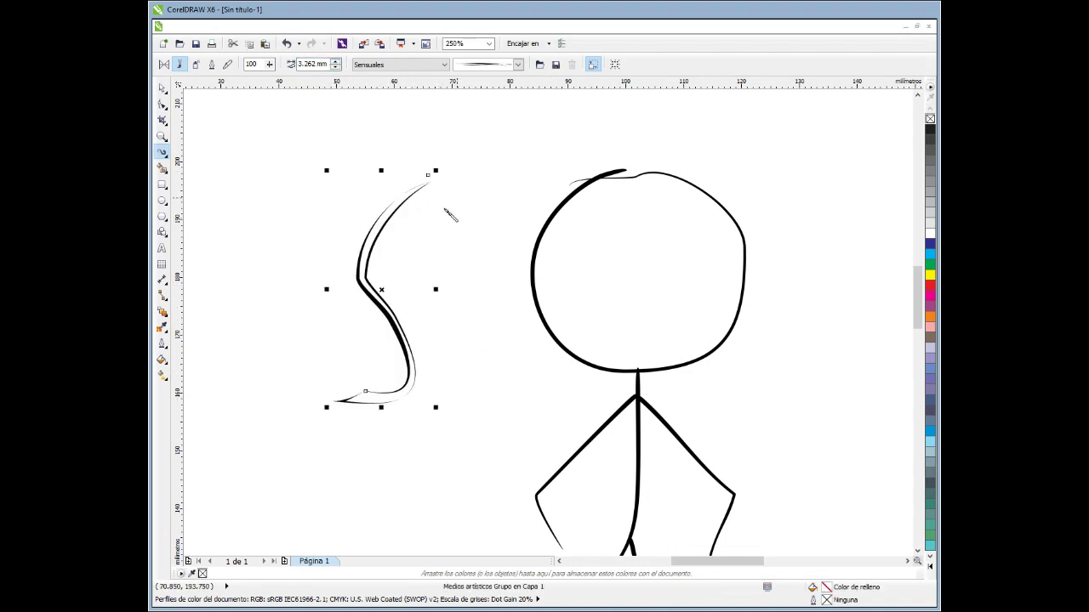
key("ctrl+z")
mouse_move(443, 166)
left_mouse_down()
mouse_move(359, 317)
mouse_move(320, 336)
left_mouse_up()
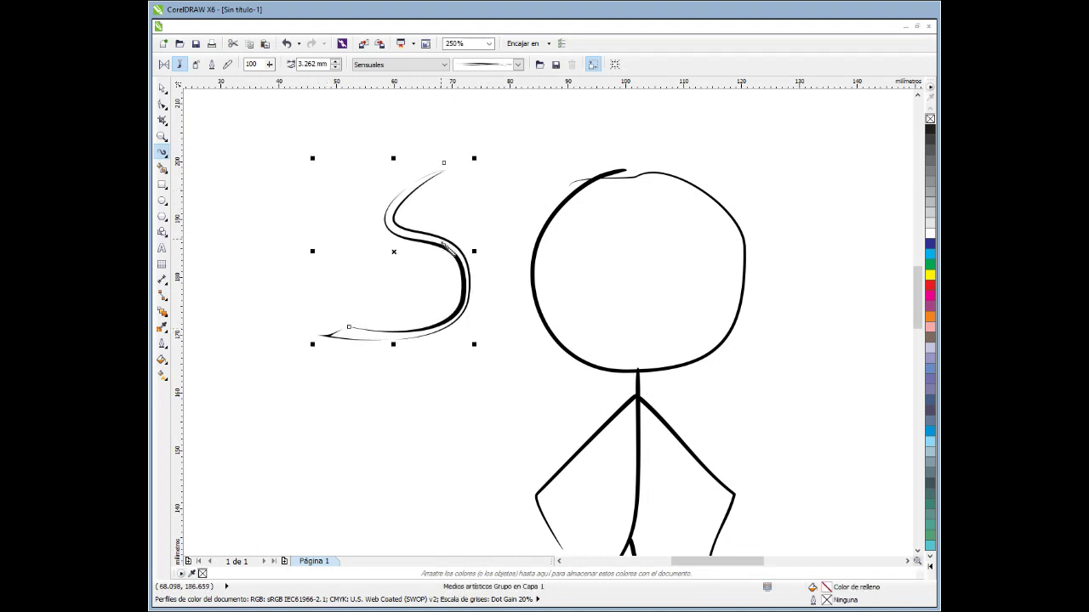
key("ctrl+z")
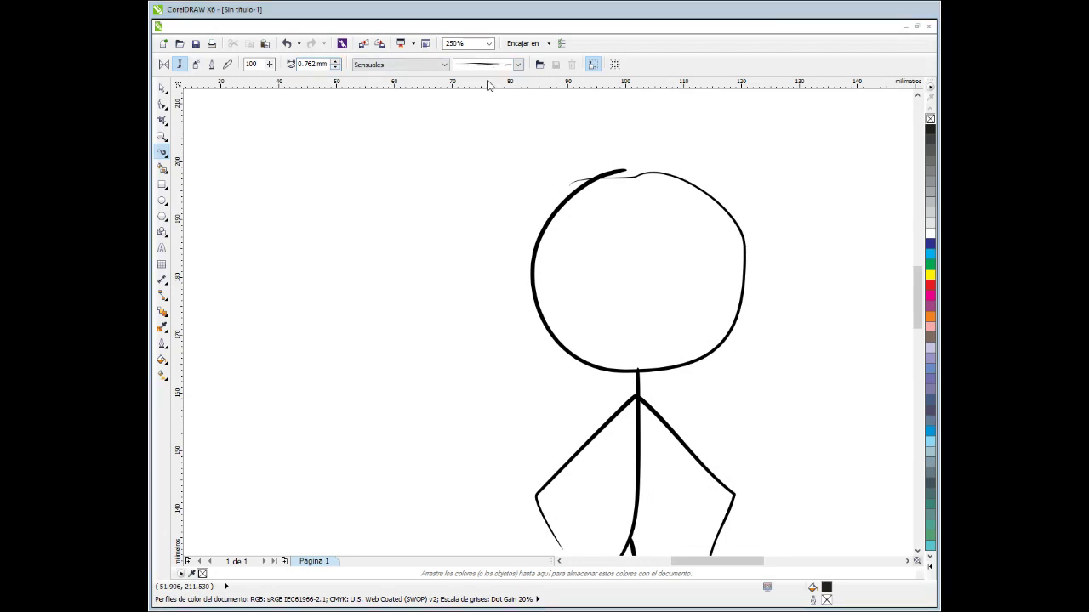
scroll(462, 274, "down", 1)
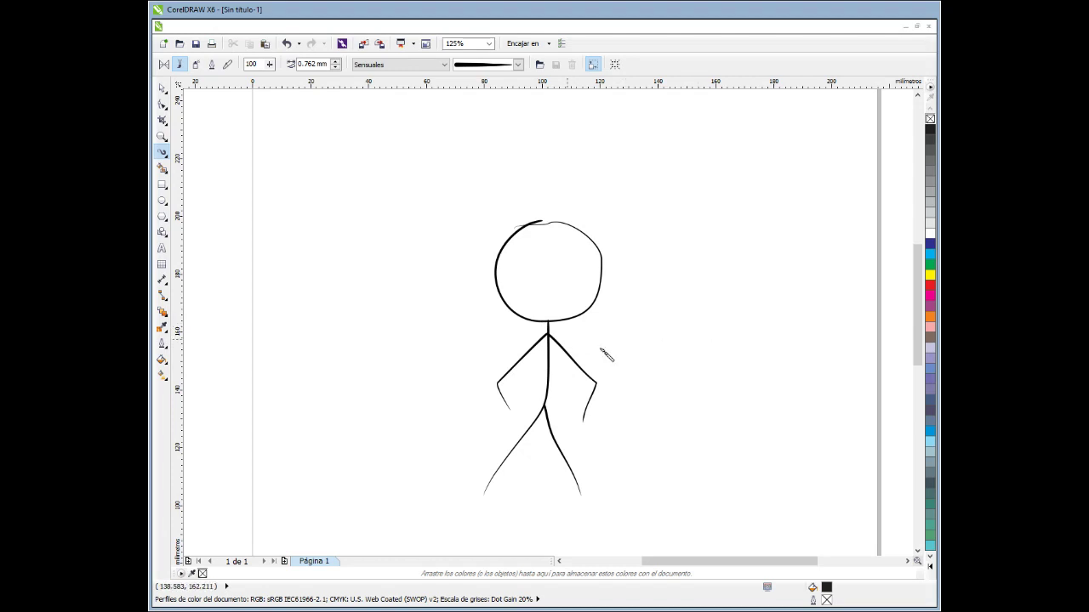
scroll(583, 266, "up", 1)
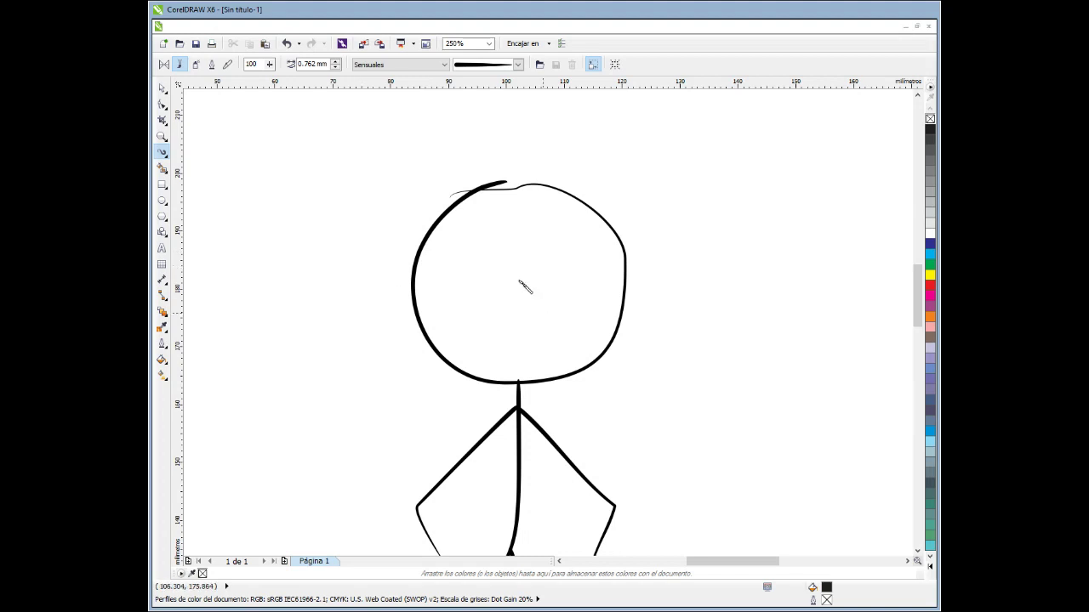
scroll(508, 266, "down", 1)
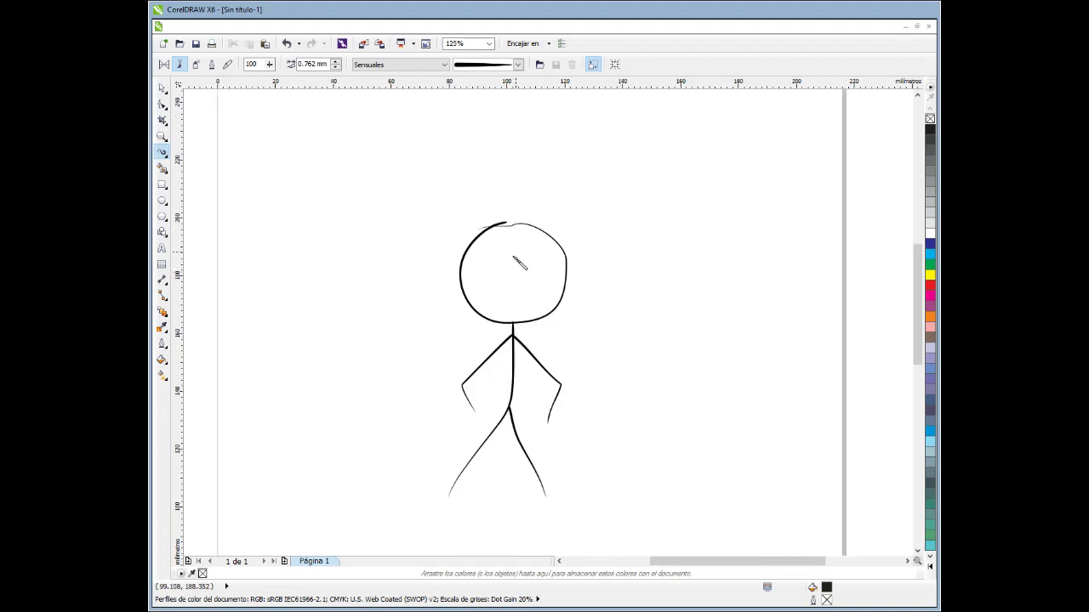
scroll(519, 262, "up", 1)
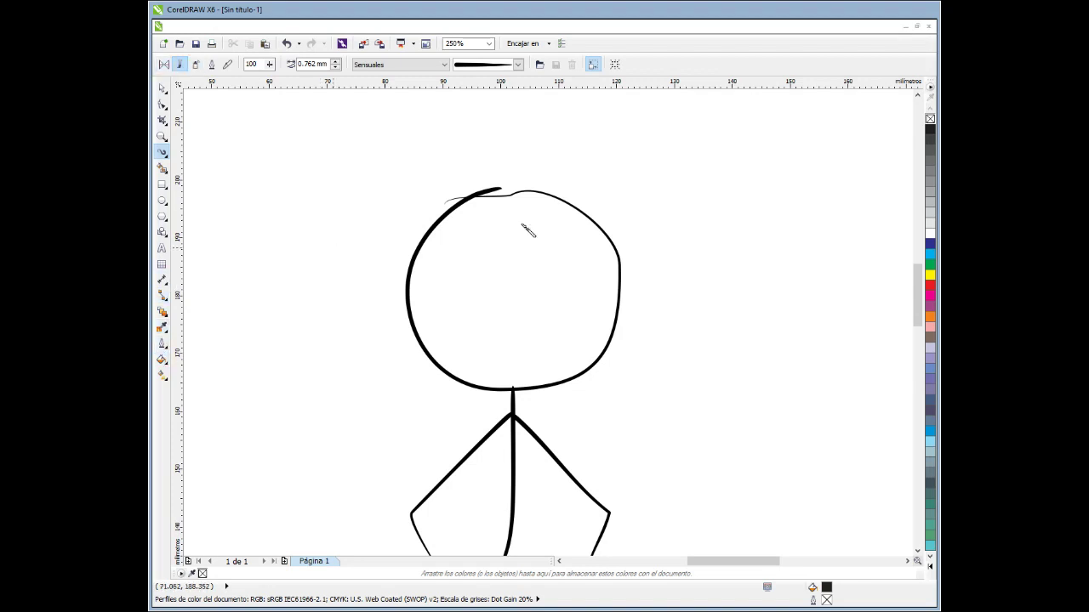
key("F3")
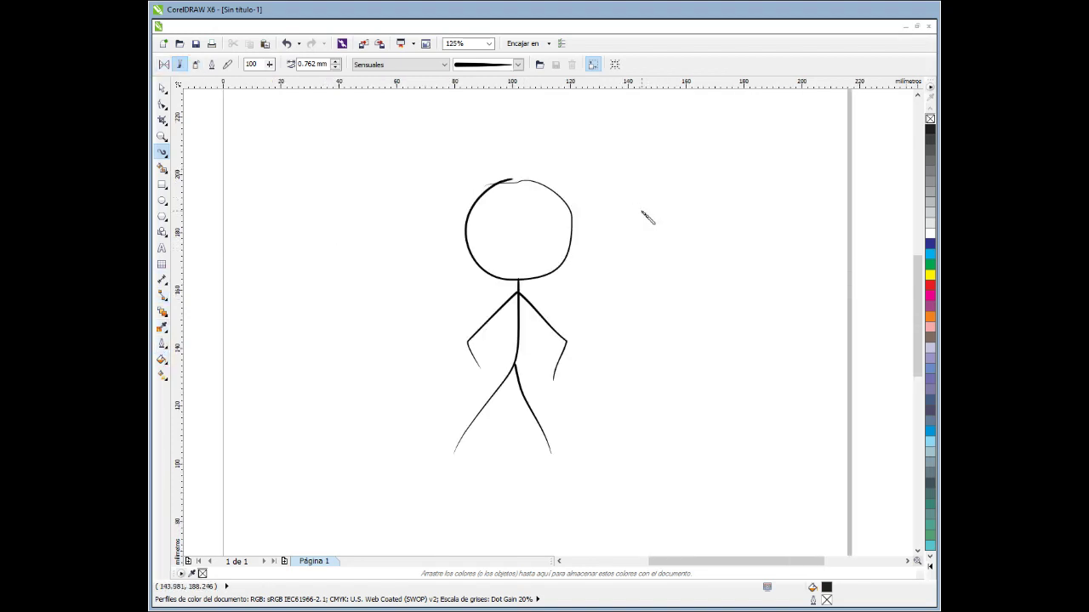
Try a 0.762 mm brush stroke inside the head and undo it.
scroll(536, 221, "up", 1)
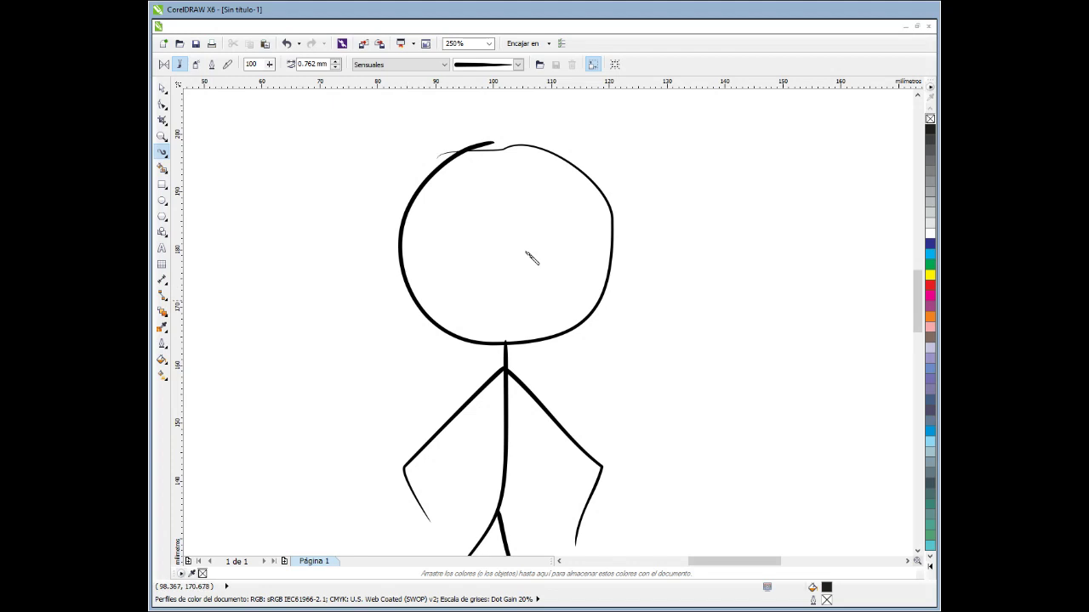
left_click_drag(537, 180, 434, 341)
key("ctrl+z")
Try filling the head with yellow (C:0 M:20 Y:100 K:0) using Smart Fill, and delete the filled shape.
left_click(162, 170)
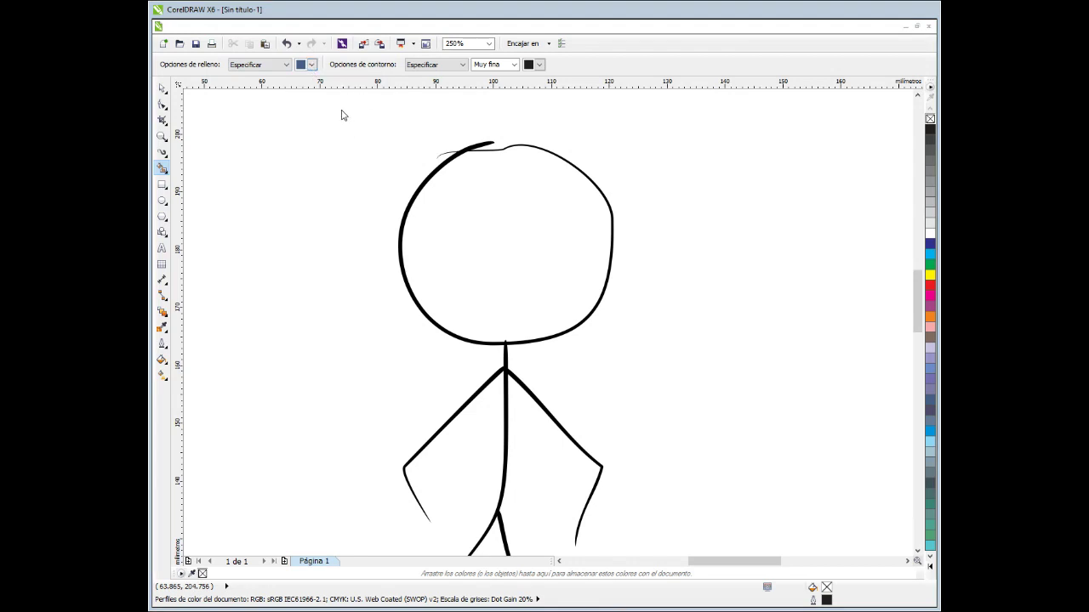
left_click(475, 216)
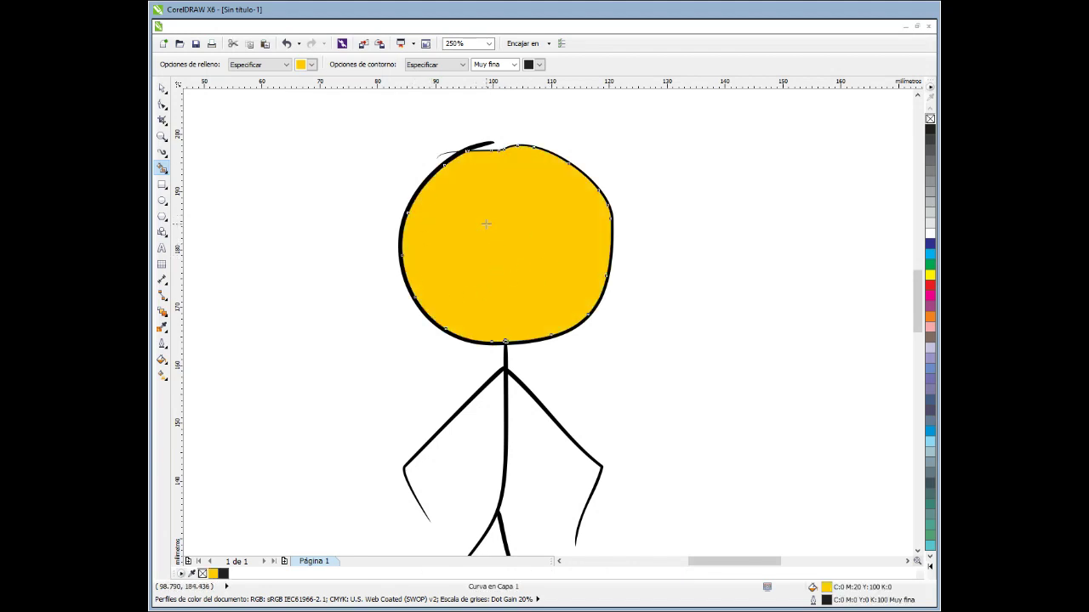
key("Delete")
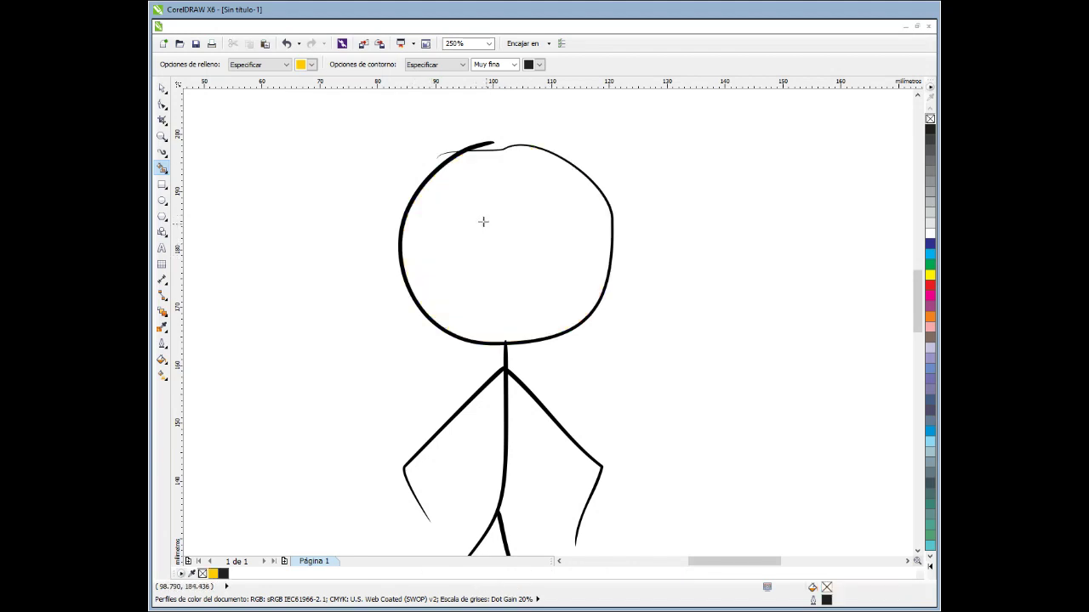
Brush a closed square outline about 22 mm wide in the empty area beside the stick figure, using the 0.762 mm Artistic Media brush.
left_click(166, 150)
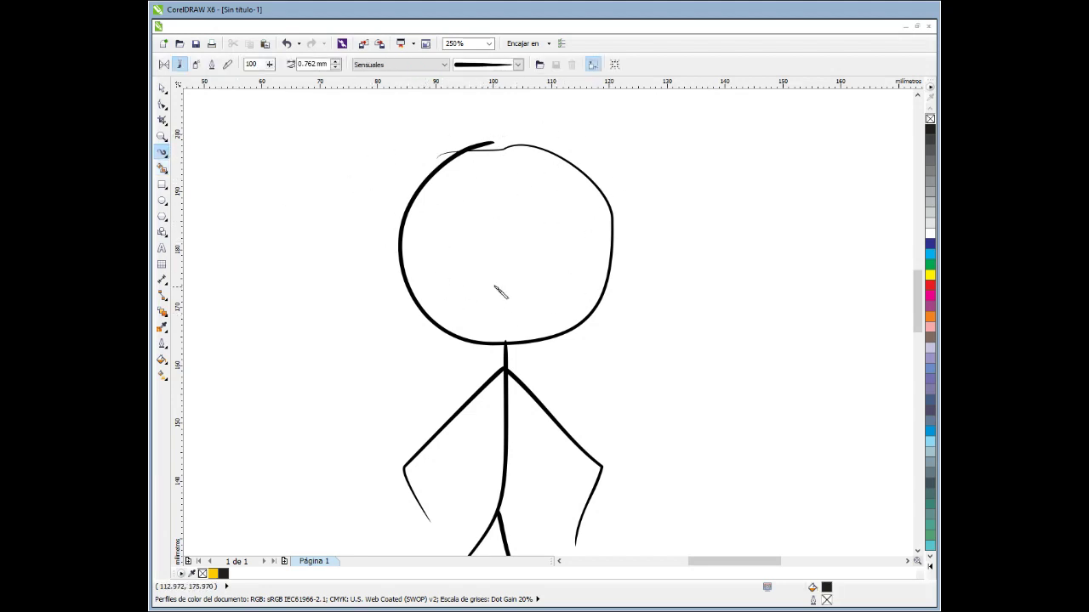
scroll(644, 235, "down", 3)
scroll(644, 226, "up", 4)
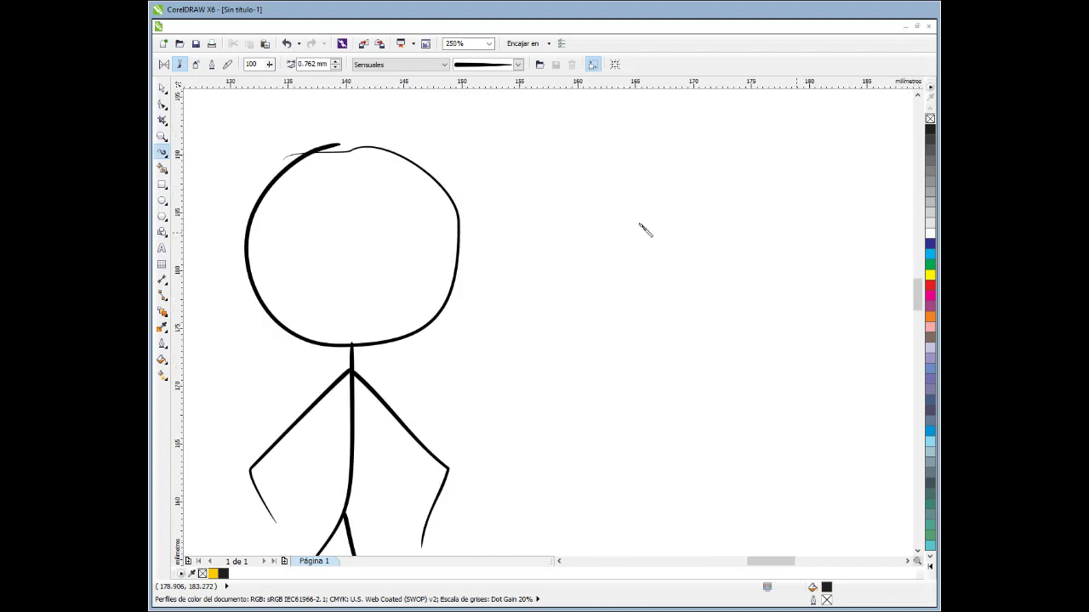
scroll(644, 221, "down", 2)
left_click_drag(637, 156, 643, 322)
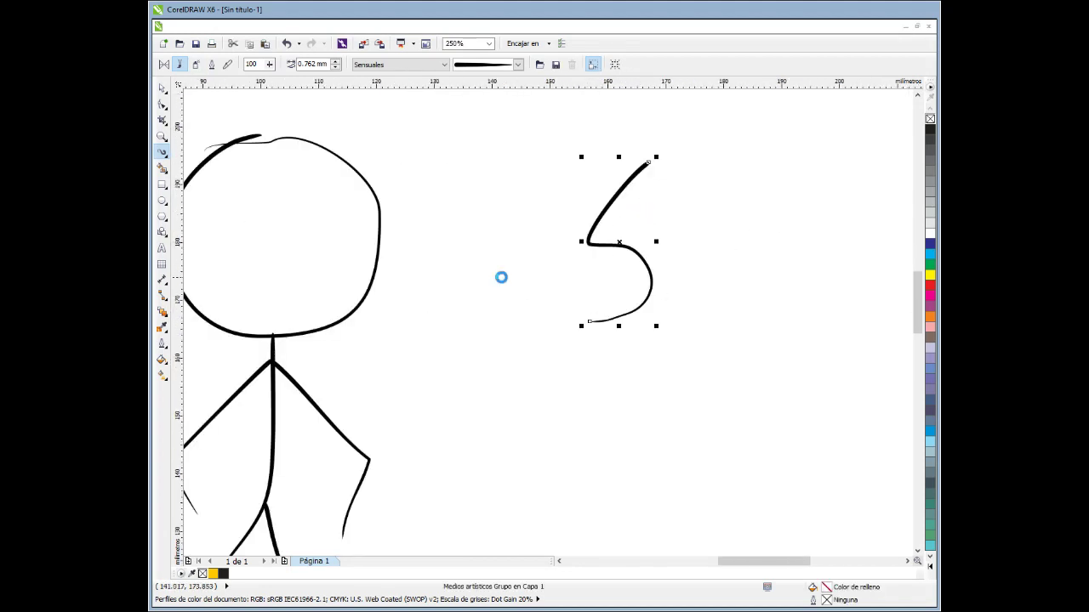
key("ctrl+z")
mouse_move(554, 183)
left_mouse_down()
mouse_move(592, 302)
mouse_move(680, 303)
mouse_move(677, 186)
mouse_move(554, 185)
left_mouse_up()
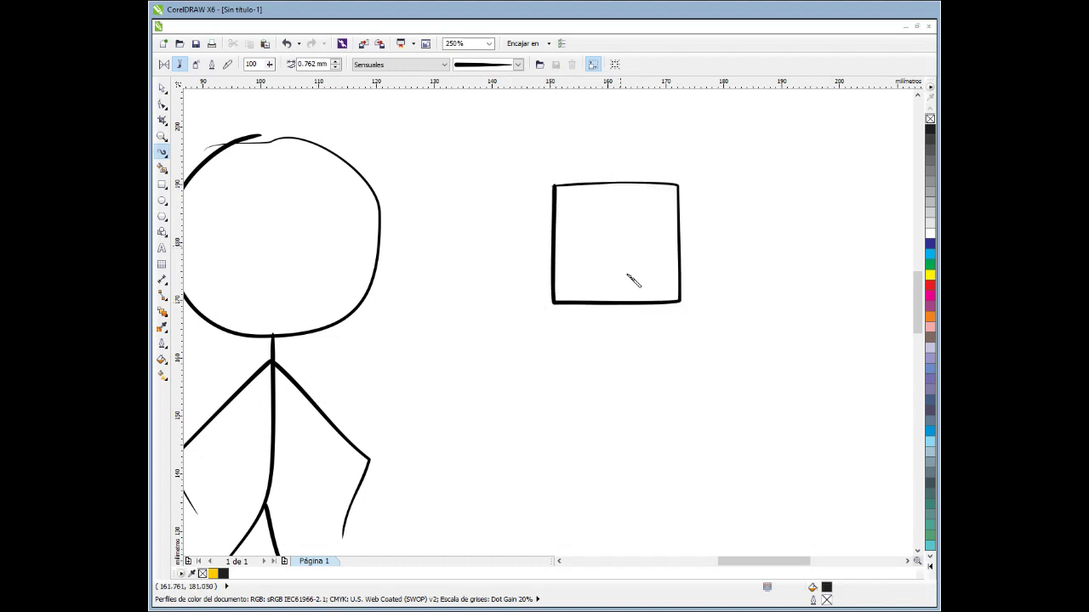
Try a vertical brush stroke between the head and the square, and delete it.
mouse_move(475, 209)
left_mouse_down()
mouse_move(440, 249)
mouse_move(494, 296)
mouse_move(509, 372)
mouse_move(481, 379)
left_mouse_up()
key("Delete")
Brush a second closed four-sided outline about 22 mm wide and 17 mm tall below the first square.
left_click(931, 555)
left_click(930, 554)
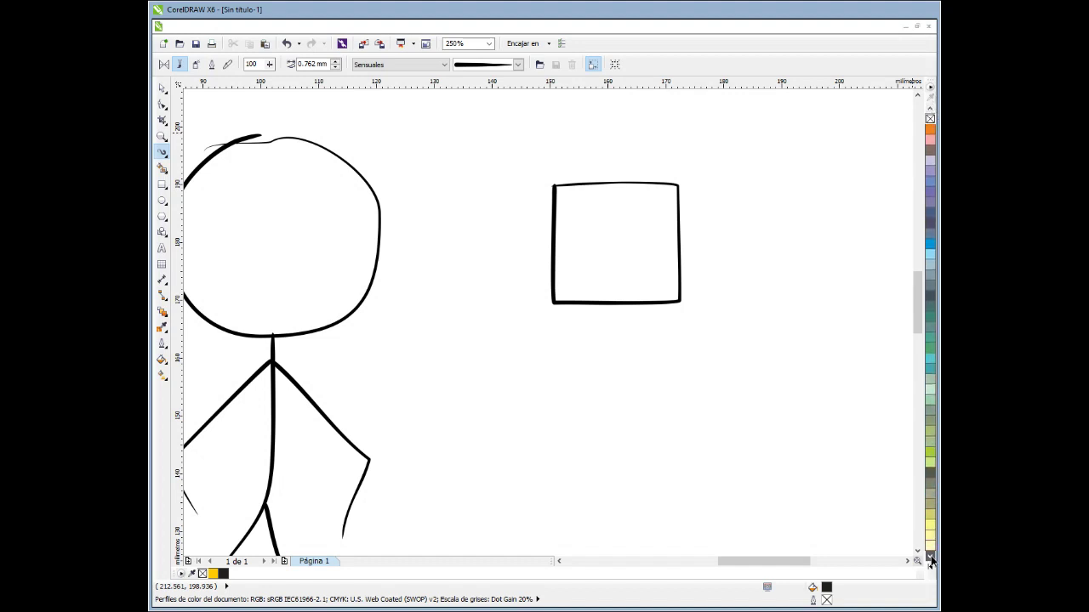
left_click(929, 109)
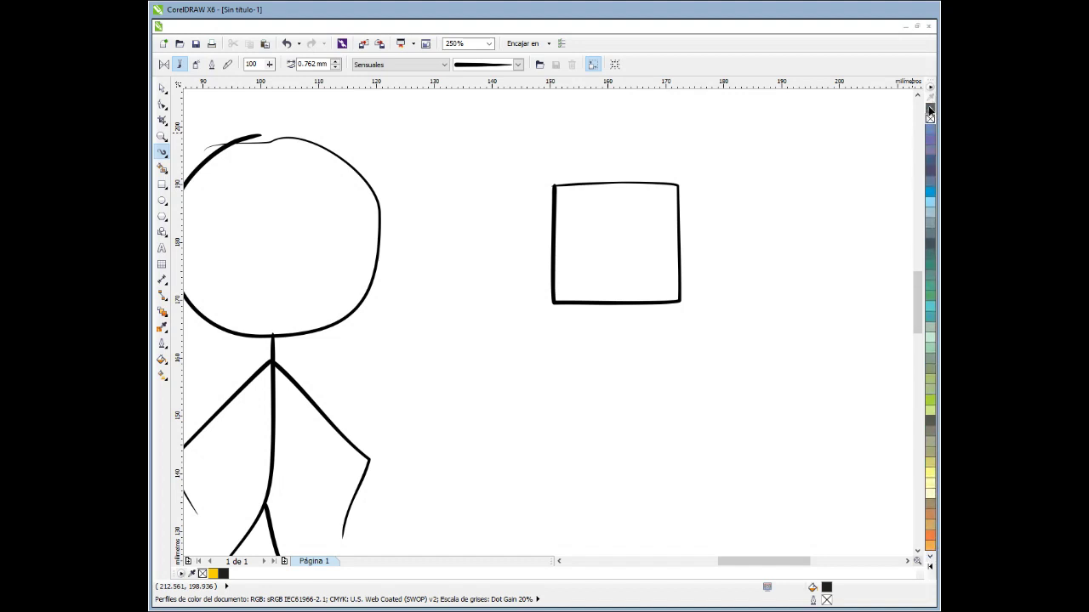
left_click(930, 109)
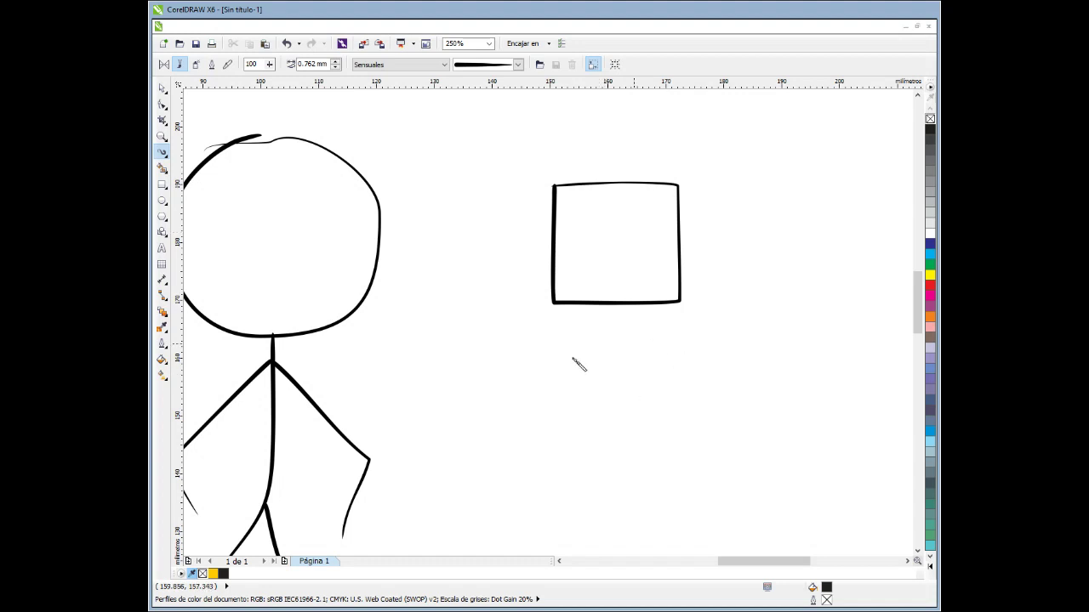
left_click(930, 246)
mouse_move(553, 342)
left_mouse_down()
mouse_move(544, 407)
mouse_move(608, 437)
mouse_move(671, 433)
mouse_move(671, 349)
mouse_move(553, 342)
left_mouse_up()
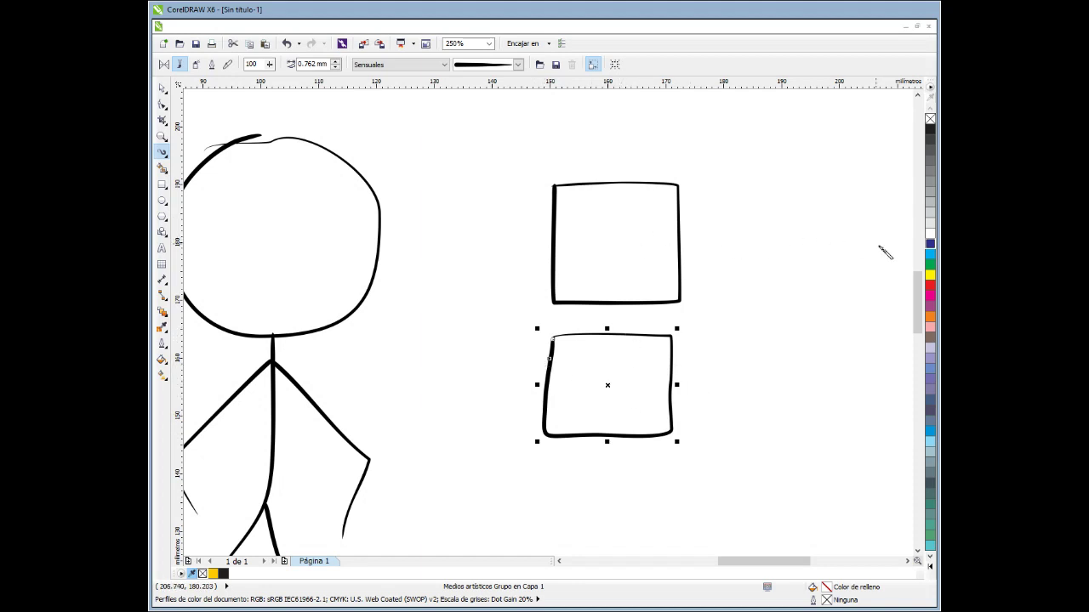
Recolour the lower square's brush outline blue, red, purple and finally light pink.
left_click(929, 247)
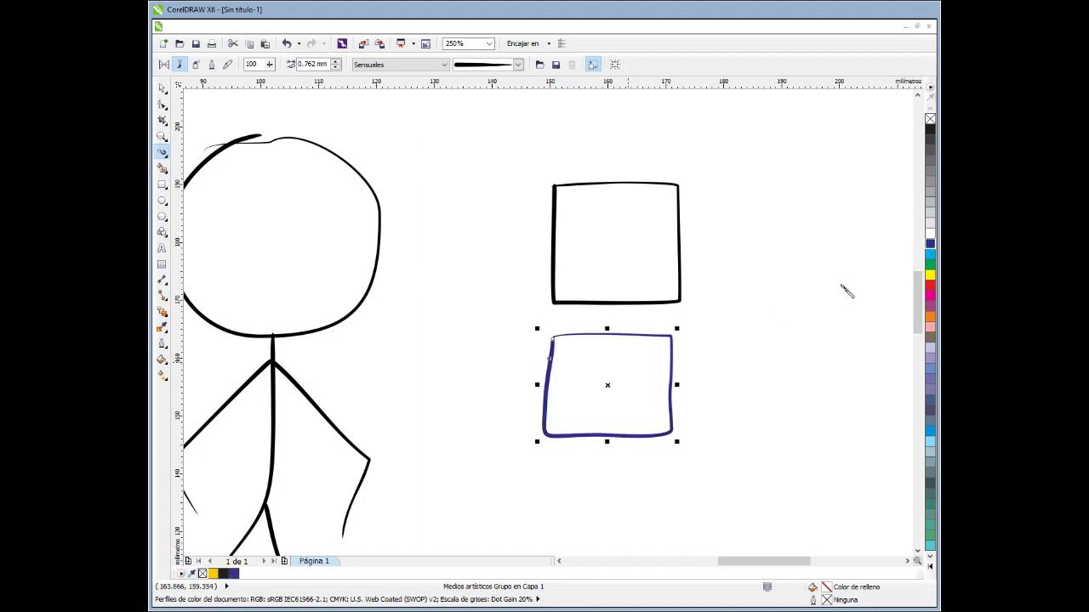
left_click(929, 289)
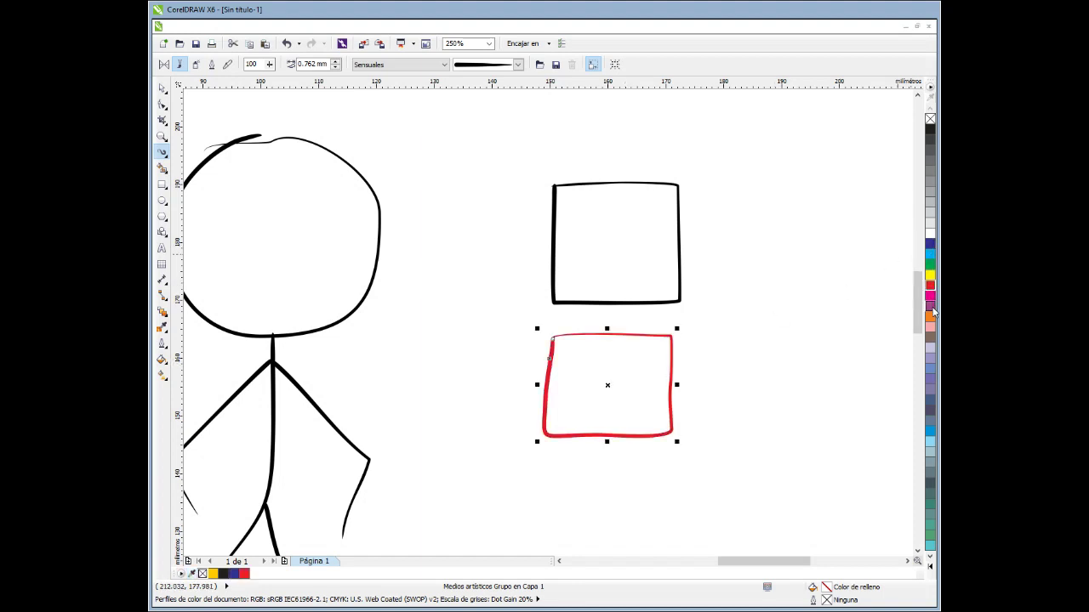
left_click(930, 300)
left_click(931, 330)
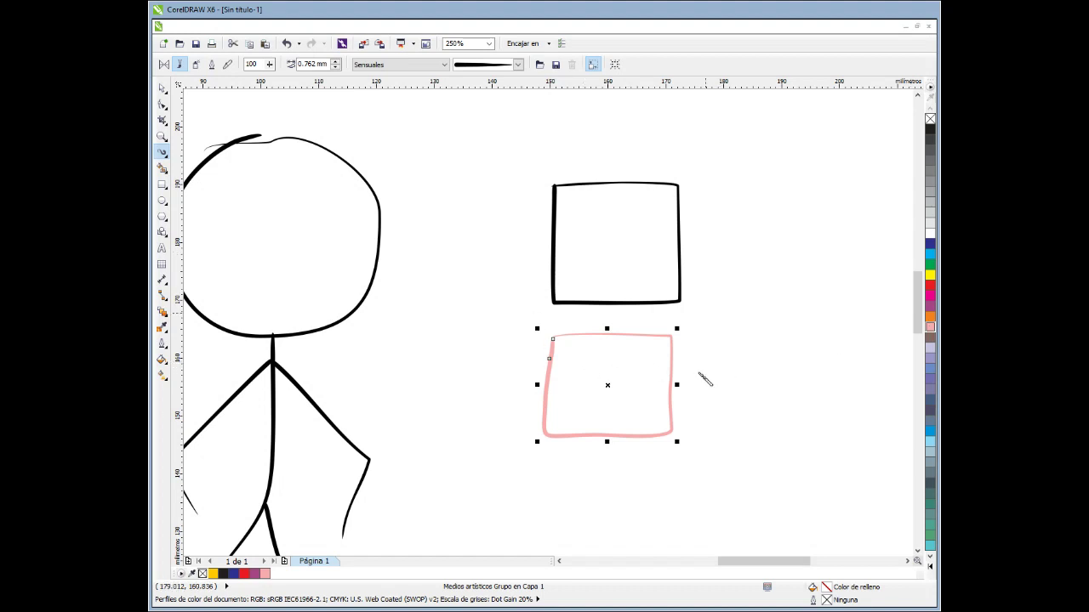
Recolour the upper square's brush outline through several palette colours, ending with C:100 M:20 Y:0 K:0, and delete both squares.
key("Tab")
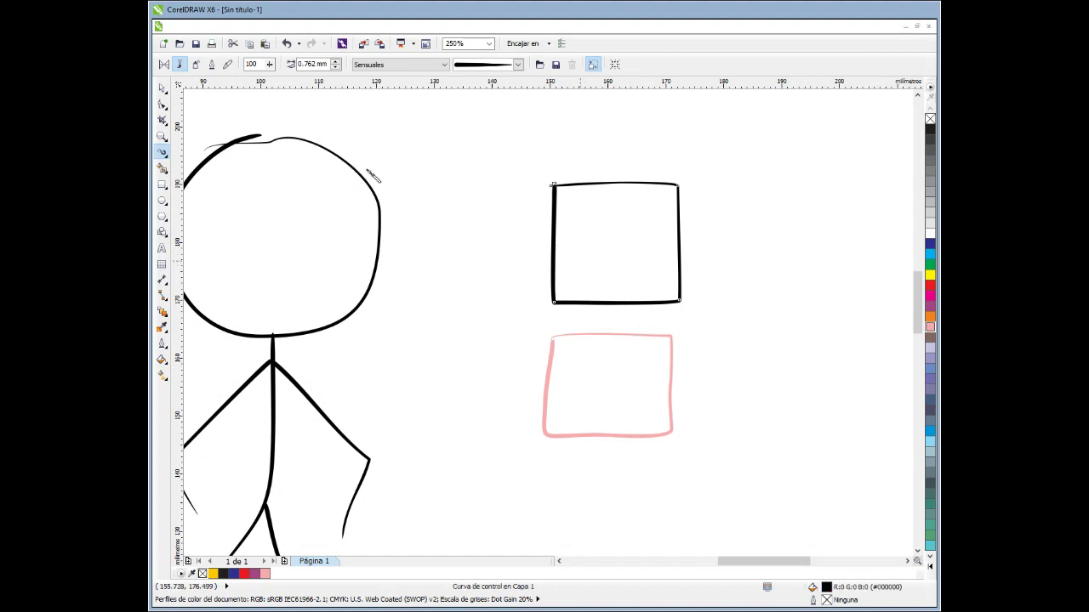
left_click(930, 244)
left_click(930, 380)
left_click(930, 431)
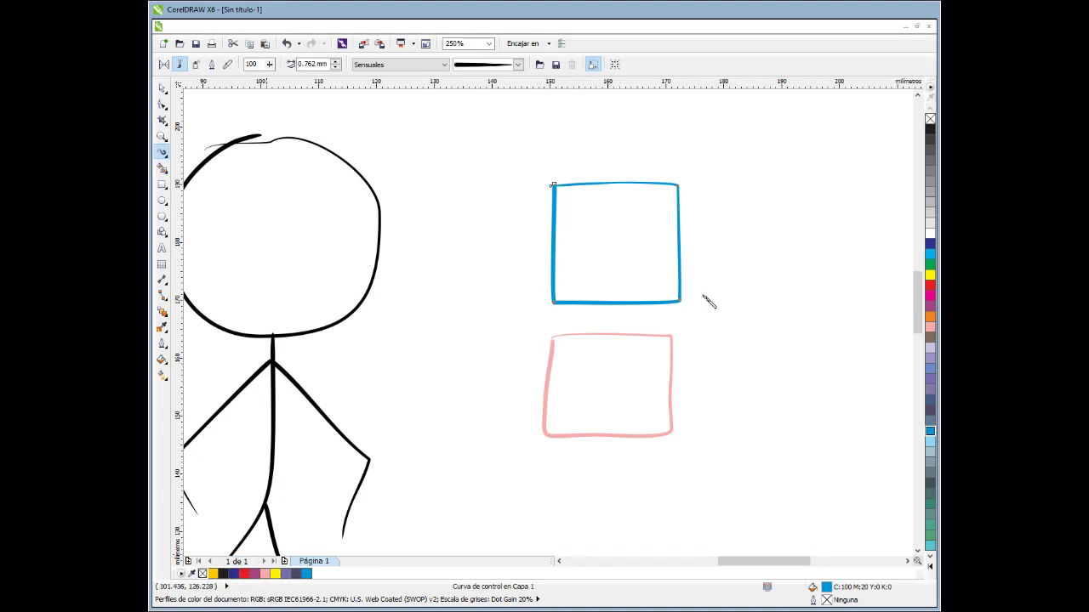
key("Delete")
Select the head's outline with the Artistic Media tool and recolour it blue (C:100 M:100 Y:0 K:0).
scroll(650, 354, "down", 3)
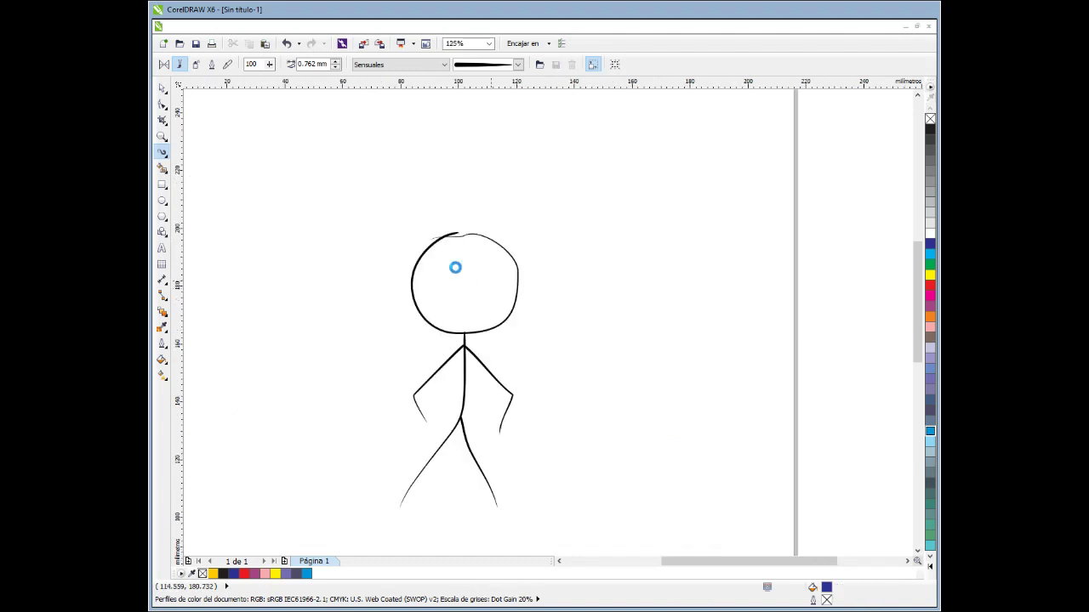
scroll(467, 273, "up", 3)
left_click(162, 184)
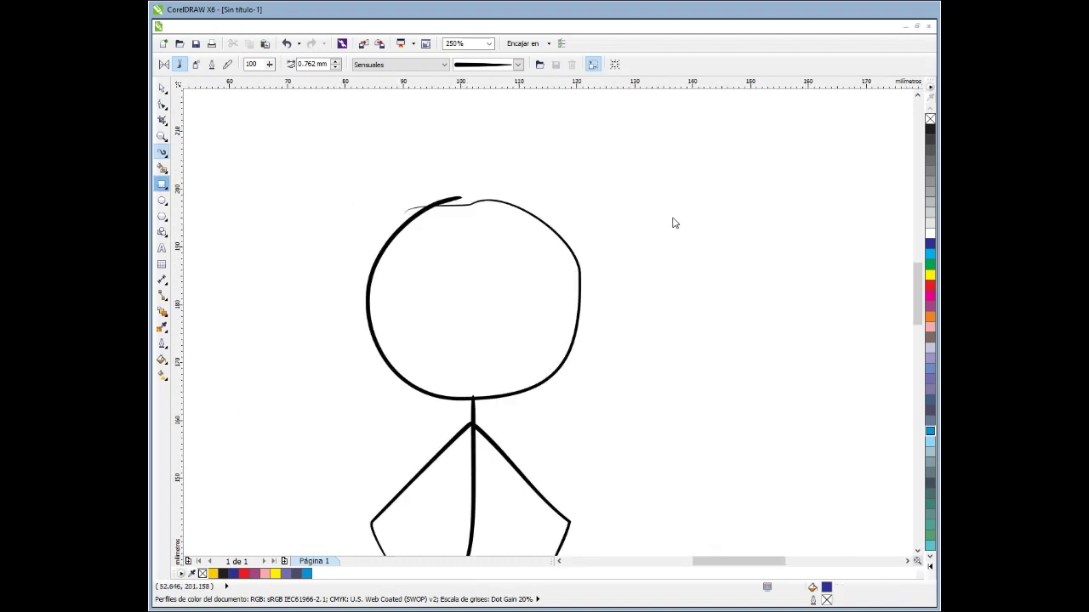
left_click(162, 152)
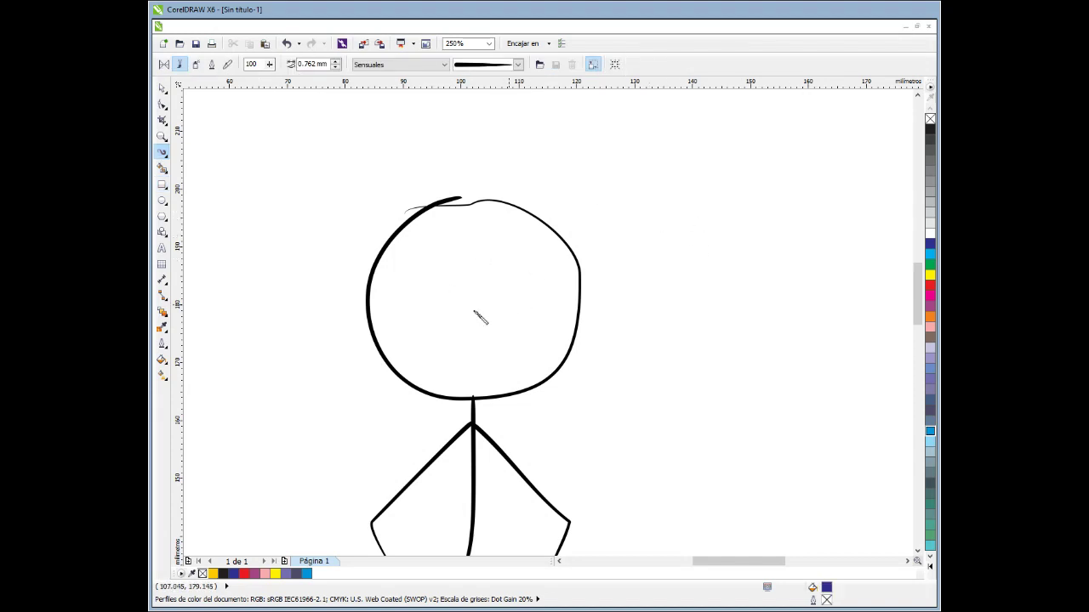
left_click(163, 169)
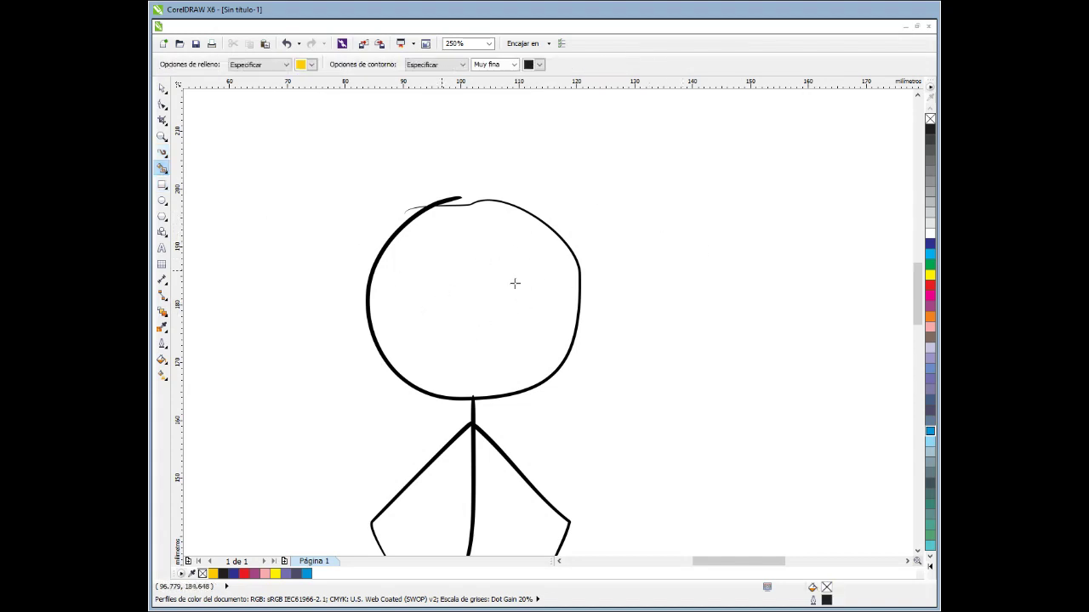
left_click(162, 151)
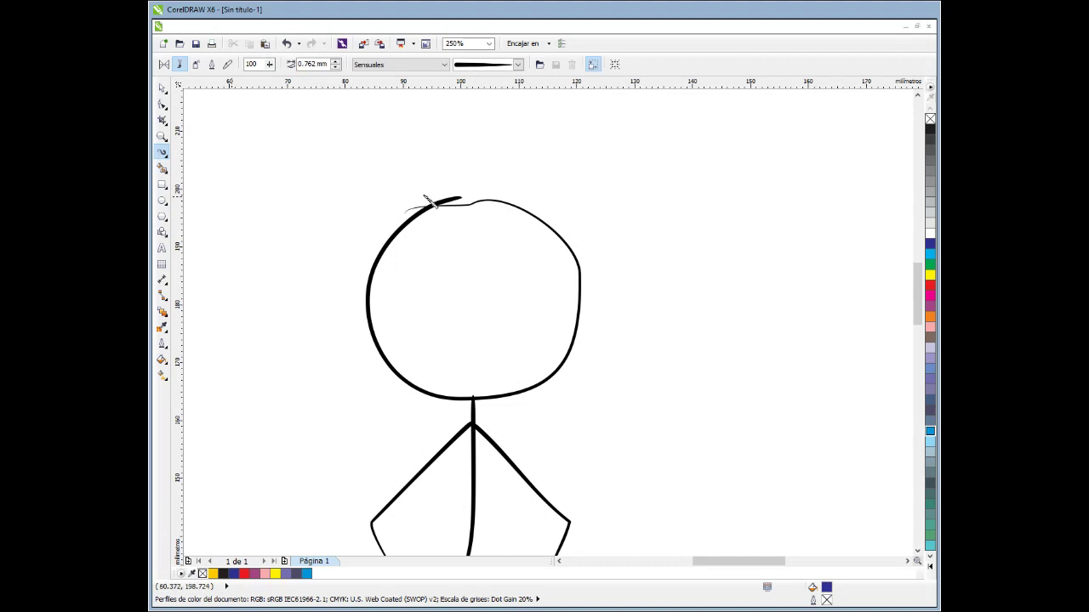
left_click(430, 205)
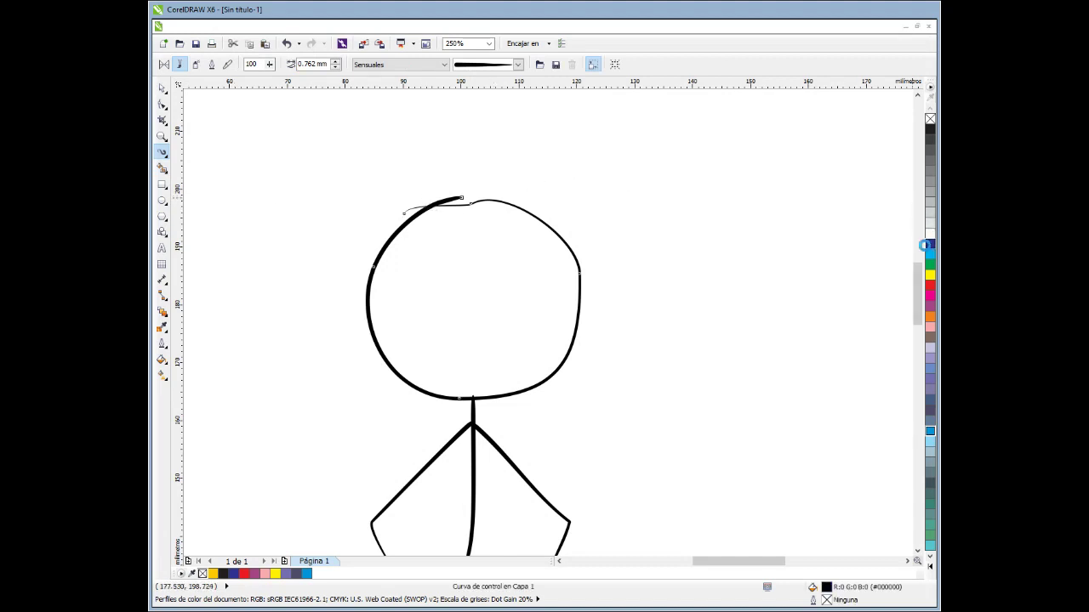
left_click(930, 244)
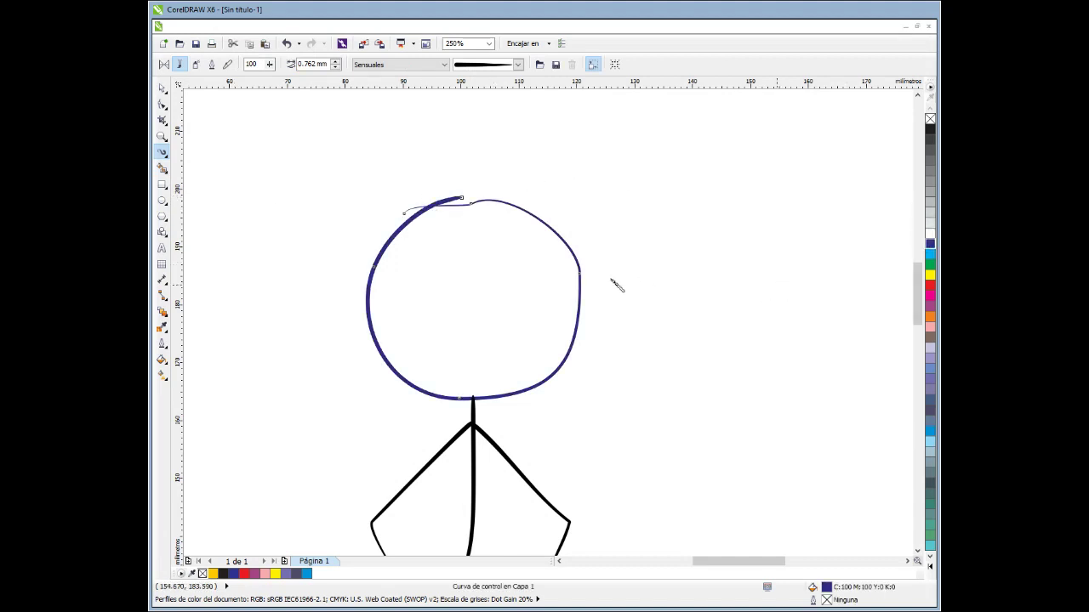
Try Smart Fill on the head in yellow (C:0 M:20 Y:100 K:0) with a very fine black outline, inspect its edge and delete it.
left_click(163, 169)
left_click(483, 272)
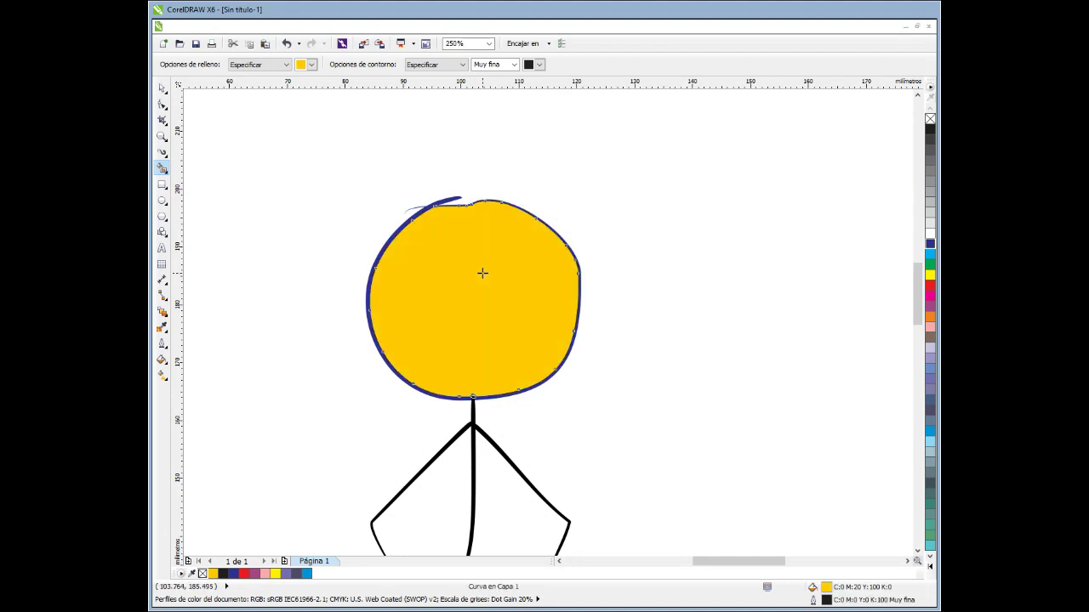
scroll(372, 298, "up", 5)
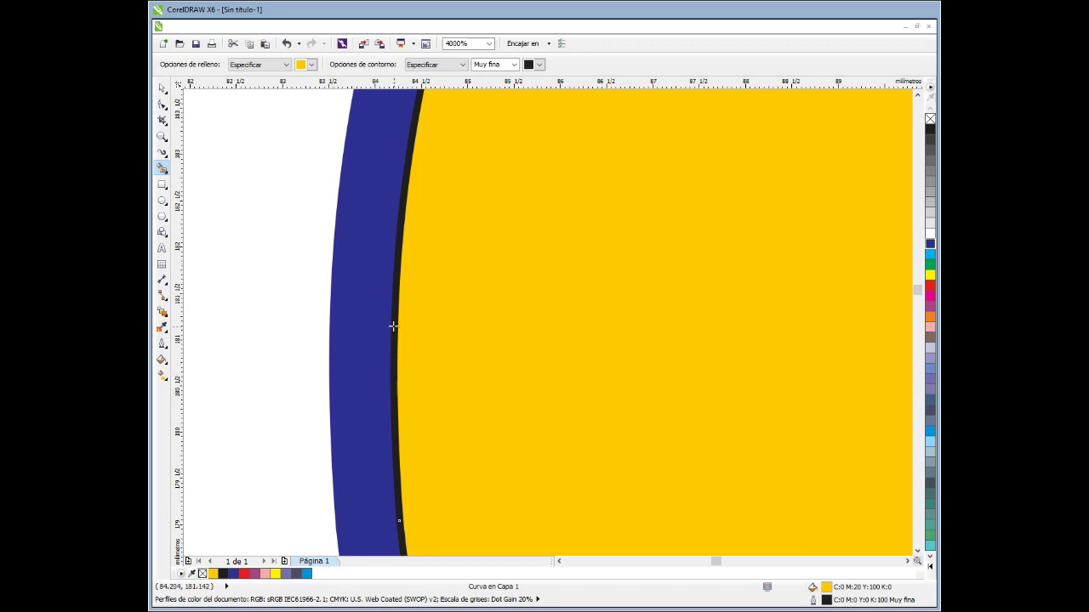
scroll(393, 326, "down", 4)
scroll(393, 326, "down", 1)
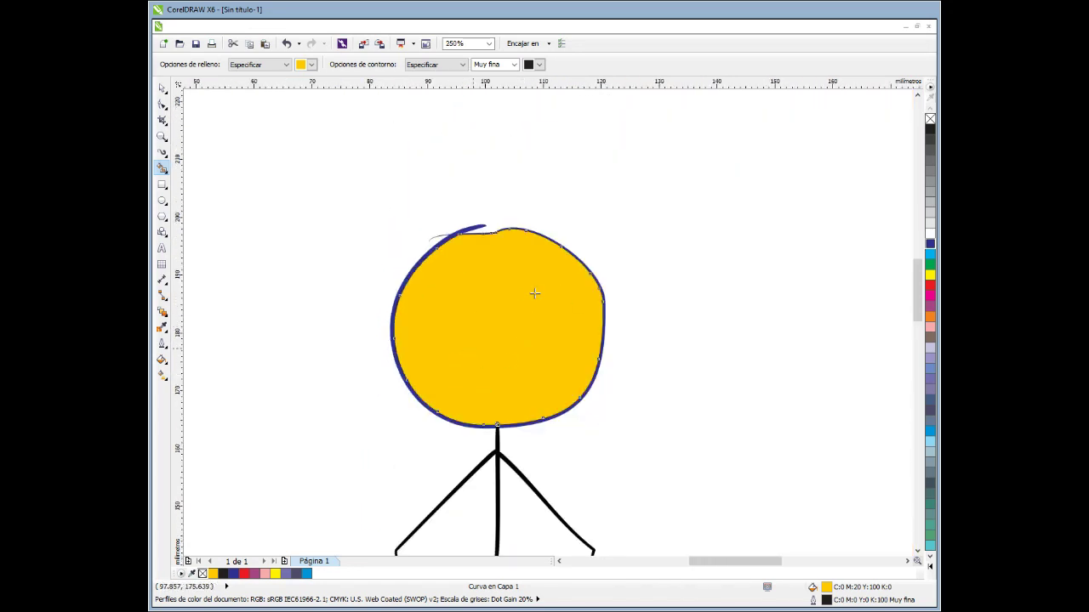
scroll(440, 286, "up", 1)
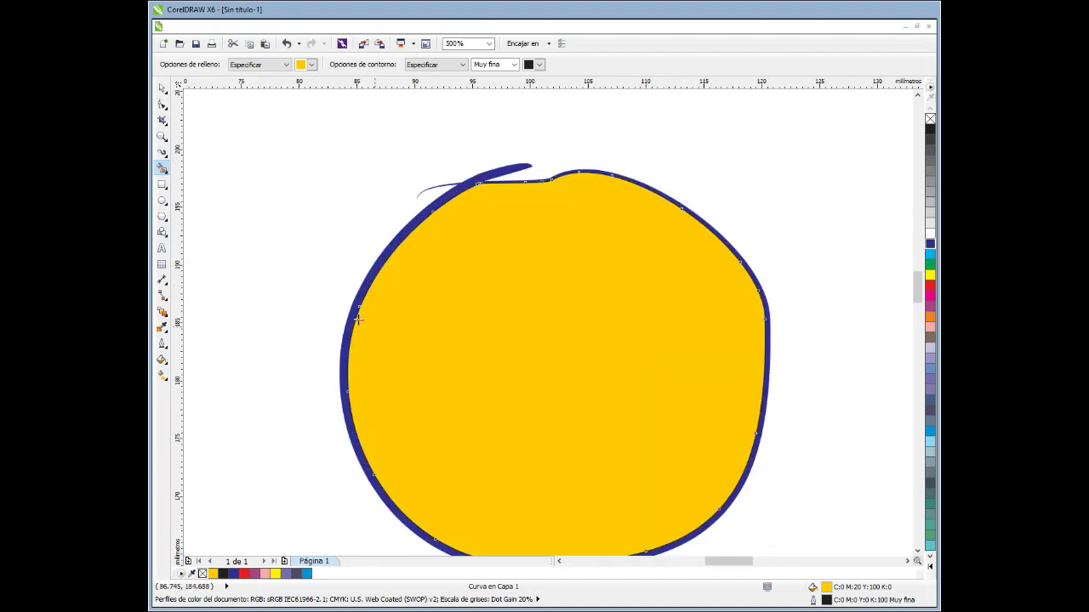
scroll(347, 333, "up", 7)
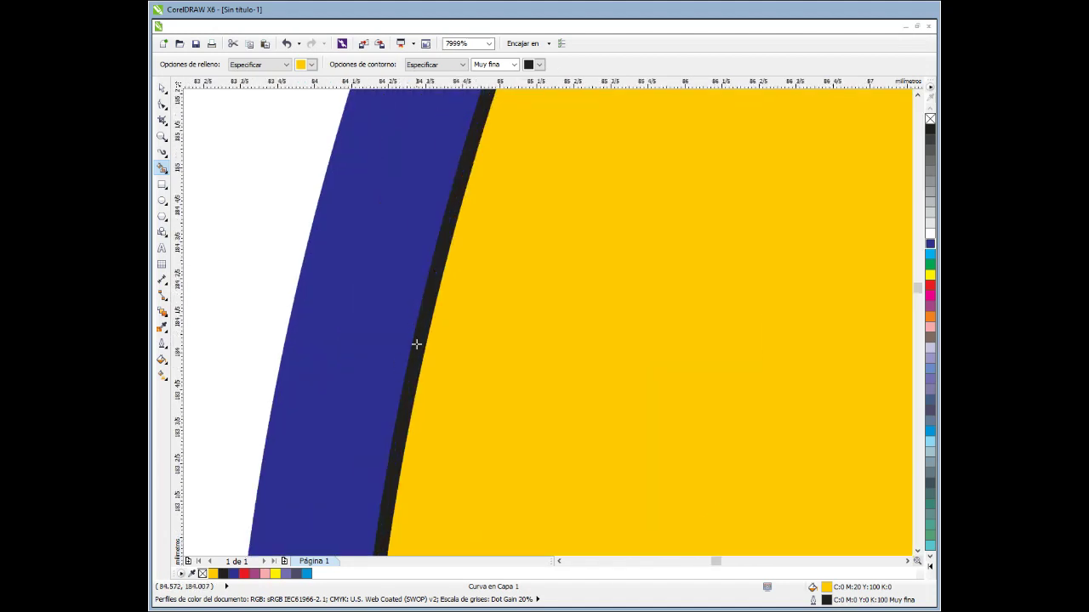
scroll(417, 315, "down", 6)
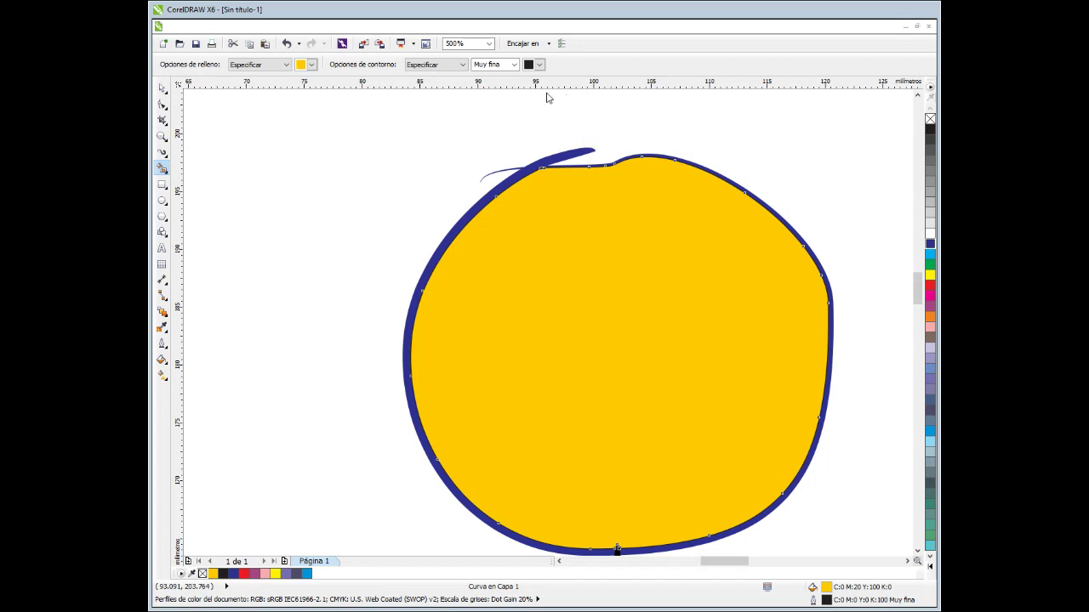
key("Delete")
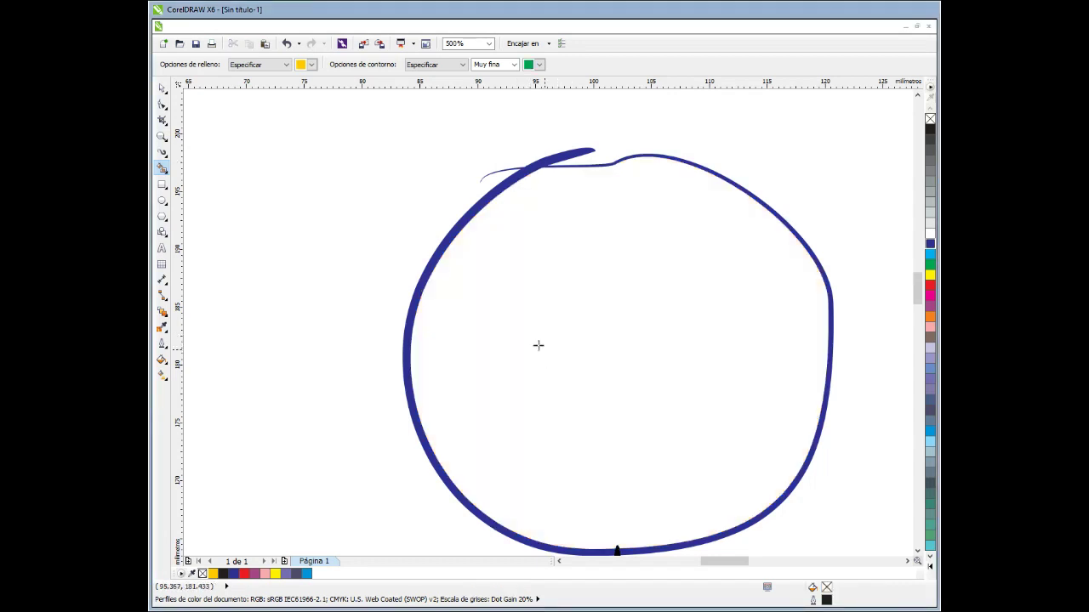
Try Smart Fill on the head with a very fine green outline (C:100 M:0 Y:100 K:0), inspect its edge and delete the filled shape.
left_click(528, 293)
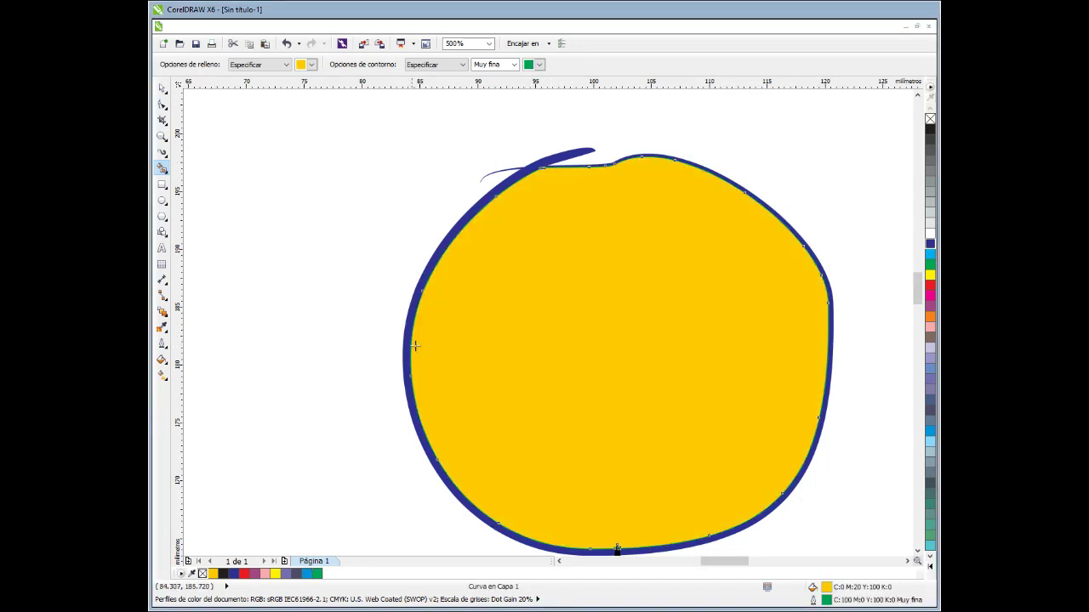
scroll(414, 342, "up", 4)
scroll(412, 346, "up", 1)
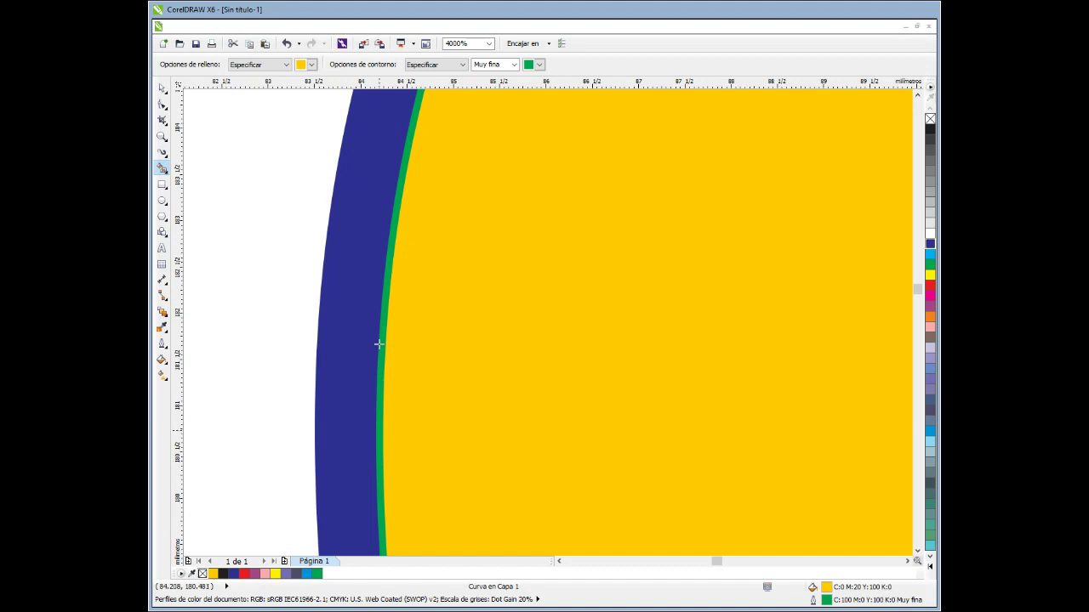
scroll(379, 344, "up", 1)
scroll(378, 344, "down", 6)
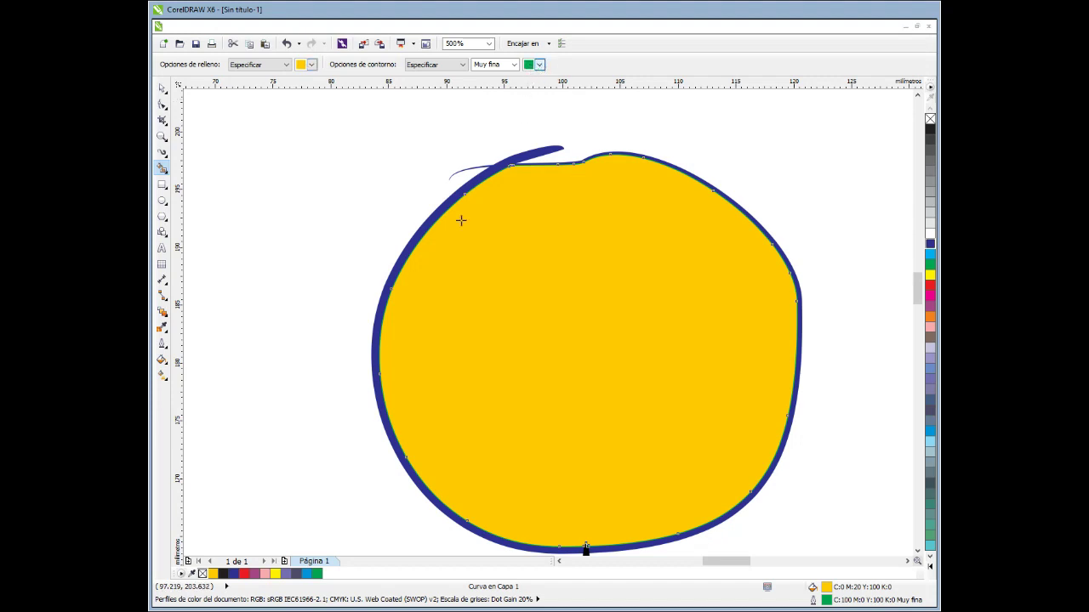
key("Delete")
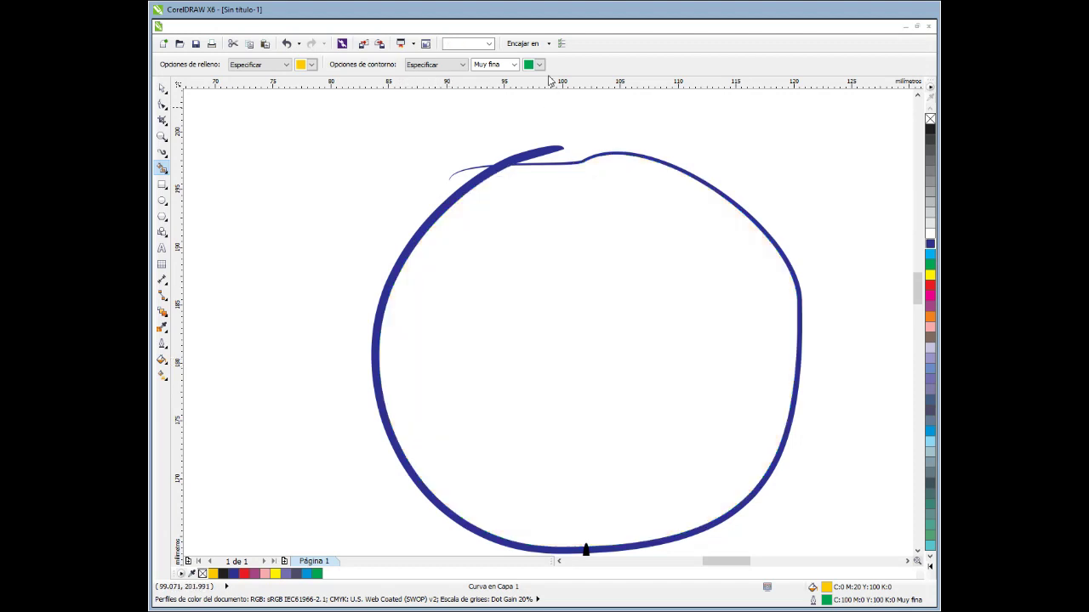
Try Smart Fill on the head with the green outline width set to 2.0 mm, and undo it.
left_click(515, 67)
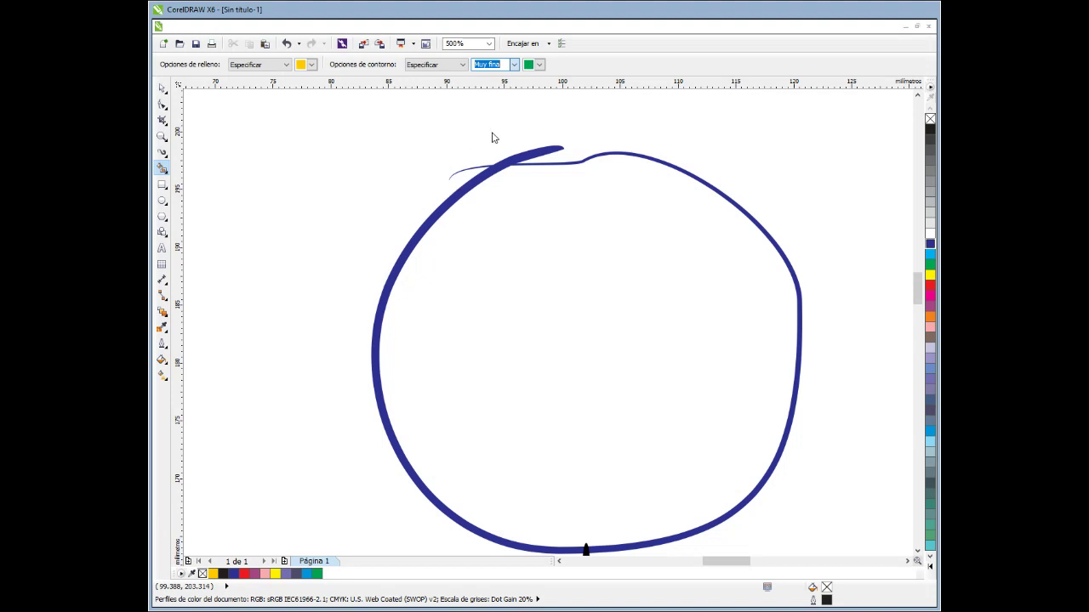
type("2")
key("Return")
left_click(482, 263)
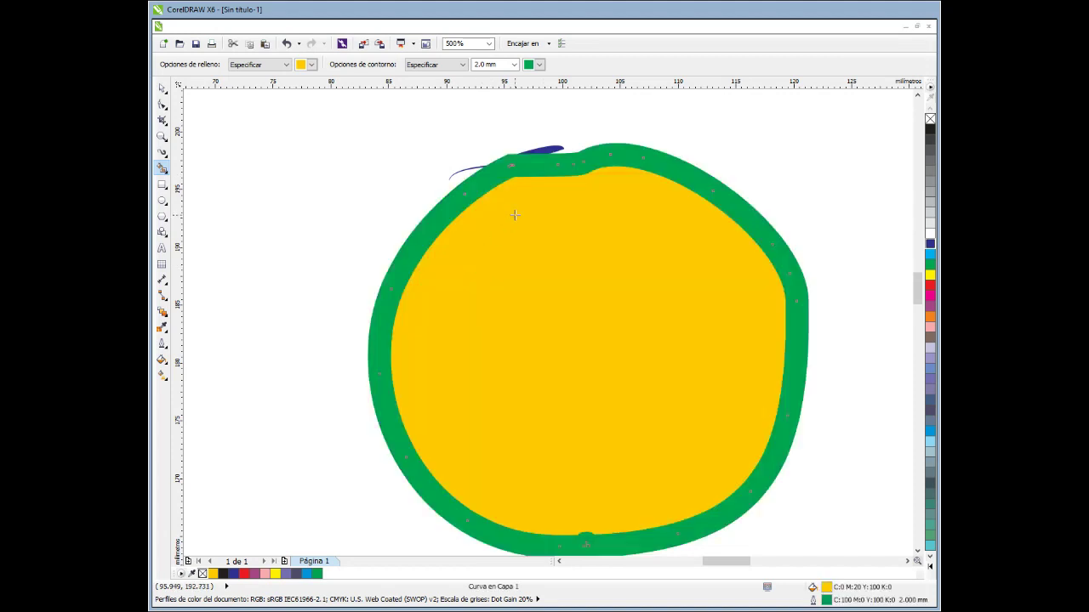
scroll(515, 215, "down", 2)
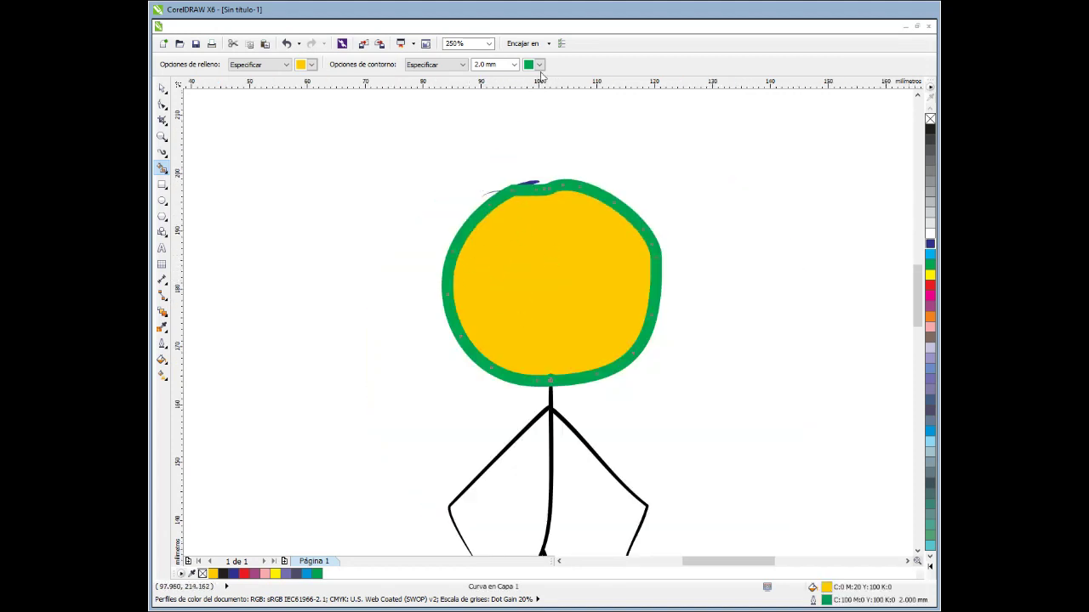
key("ctrl+z")
Set the Smart Fill outline width to 1.0 mm, fill the head in yellow with a green outline, and inspect its edge.
left_click(508, 64)
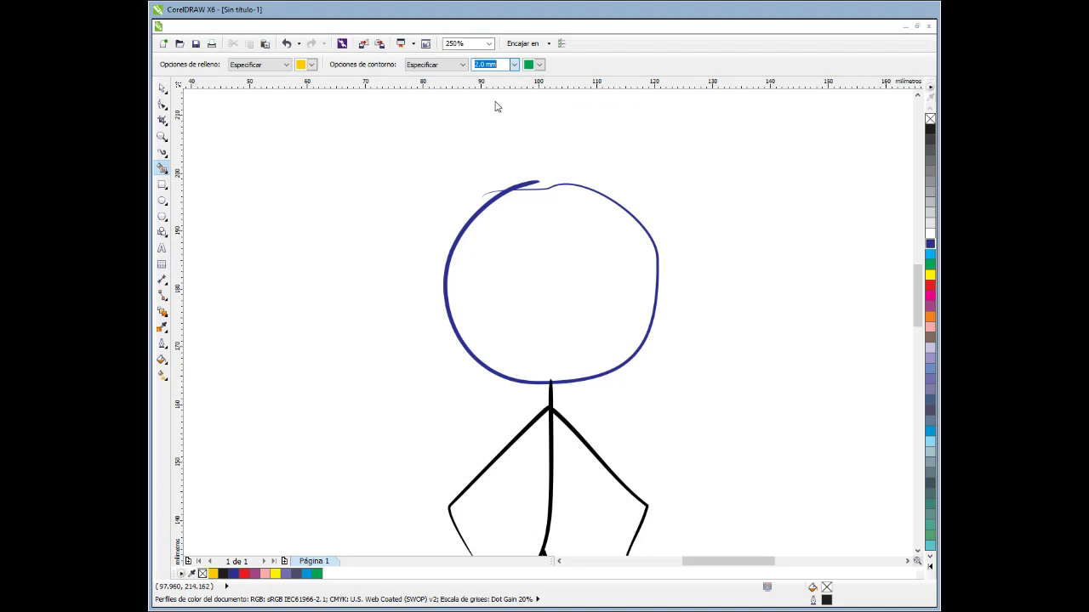
type("1")
key("Return")
left_click(496, 280)
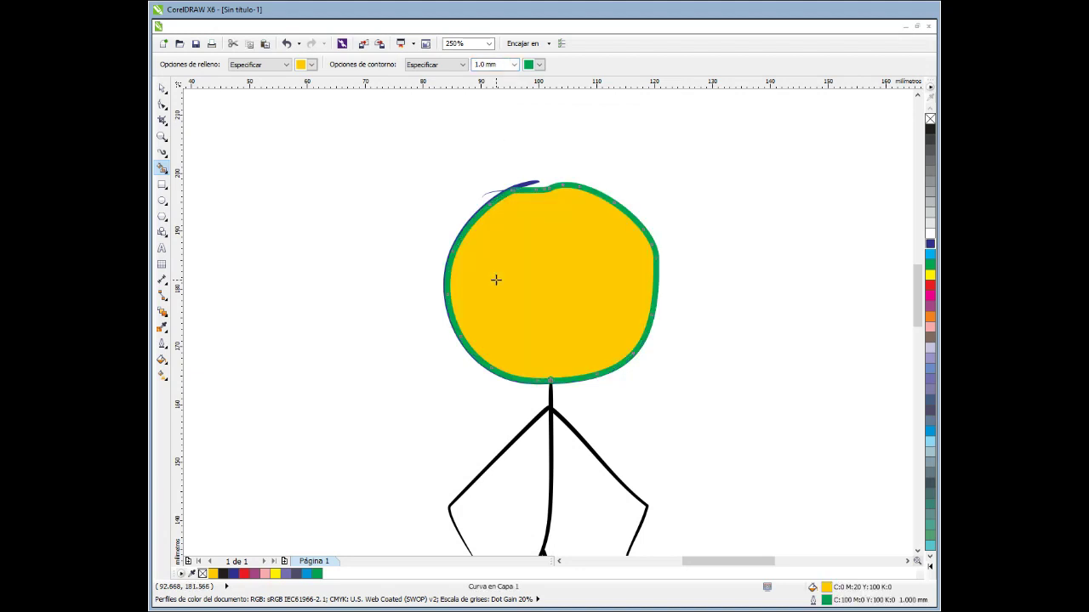
scroll(496, 280, "up", 2)
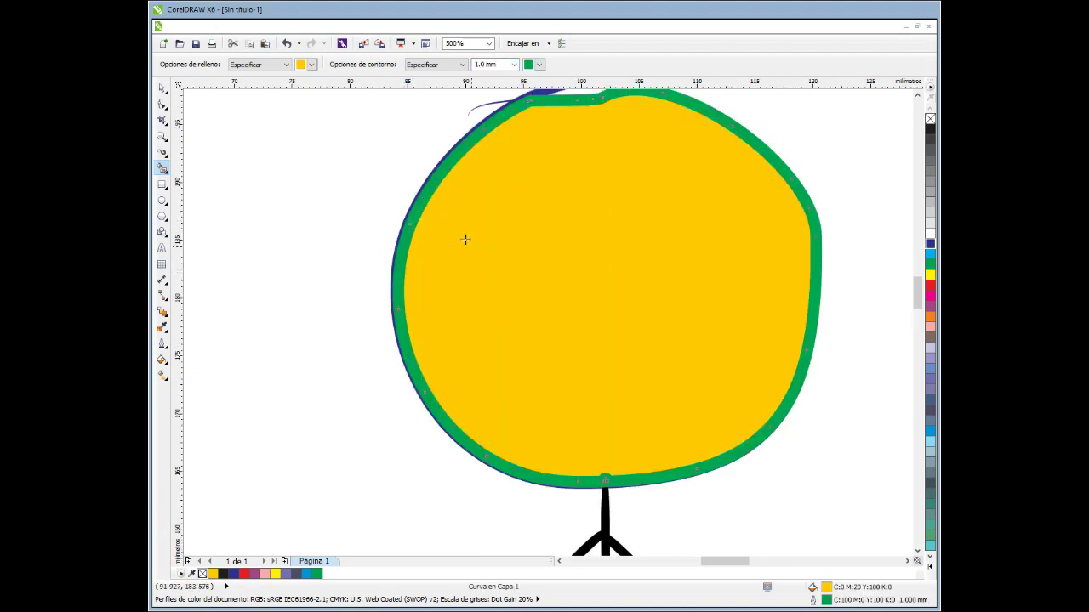
scroll(466, 237, "down", 2)
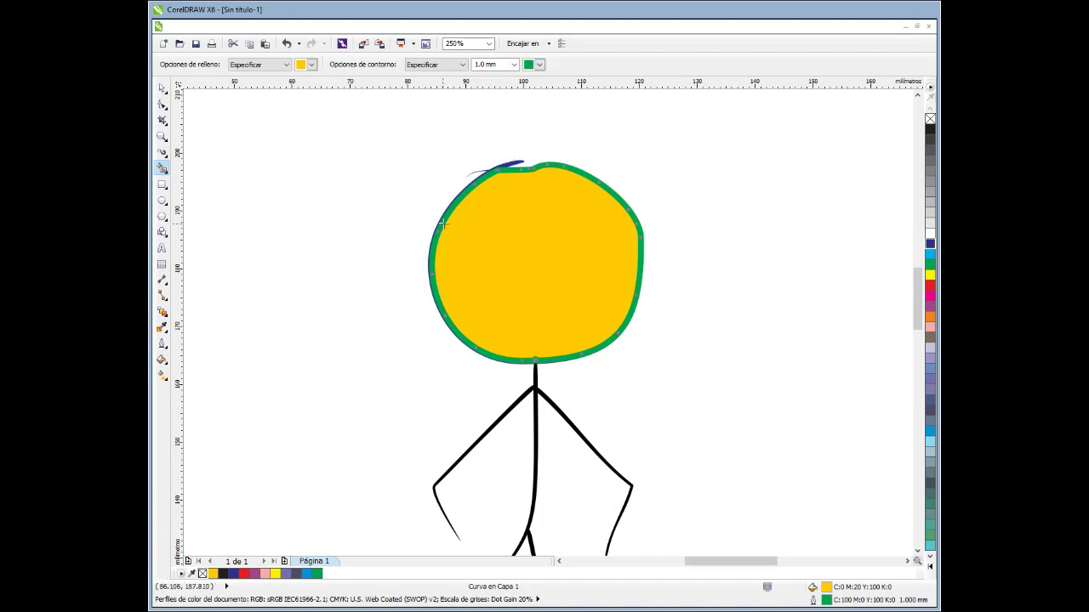
scroll(445, 227, "up", 2)
scroll(420, 194, "down", 2)
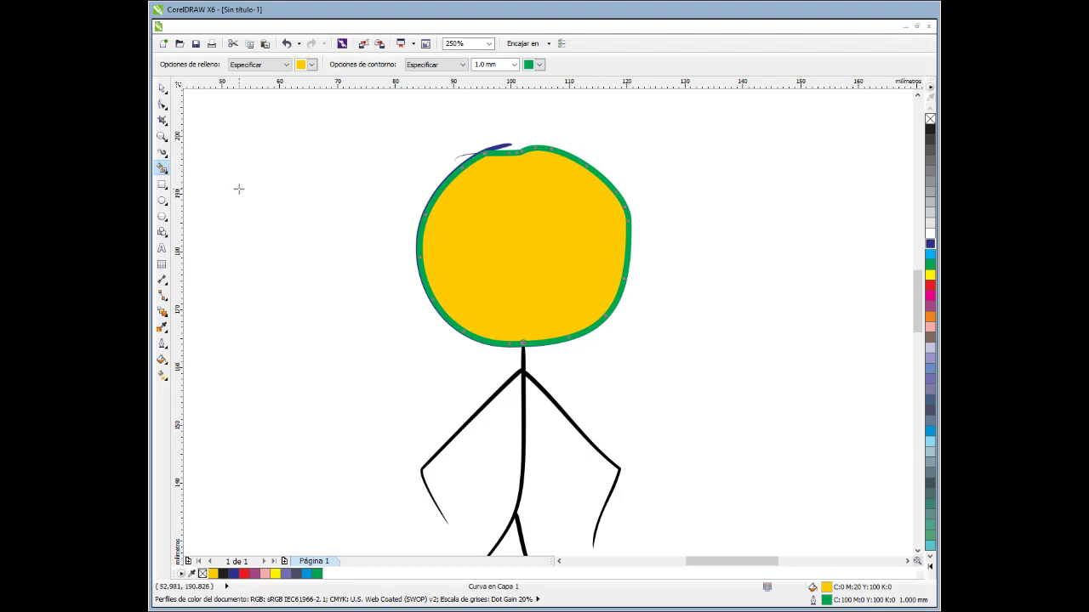
Examine closely how the green outline of the filled head covers the blue brush stroke along its edge.
left_click(161, 152)
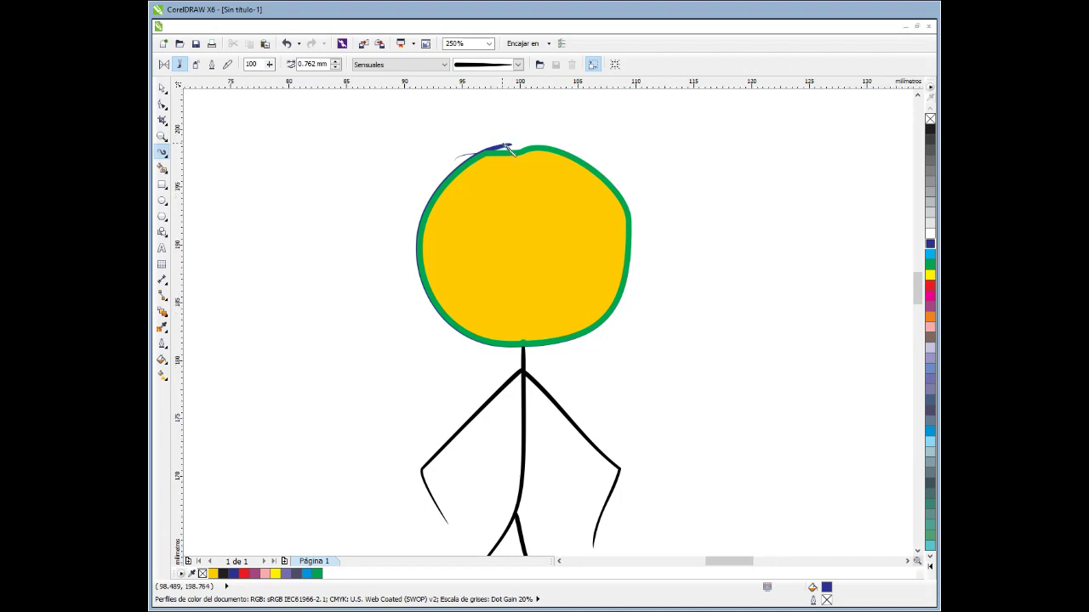
scroll(507, 146, "up", 2)
scroll(451, 157, "down", 2)
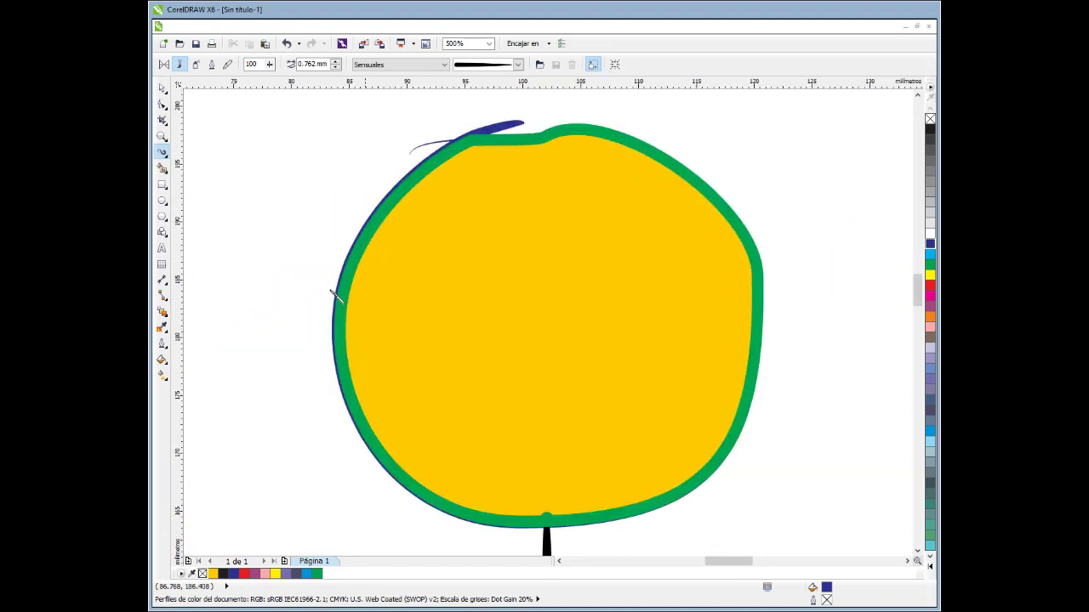
scroll(333, 292, "up", 3)
scroll(369, 274, "down", 3)
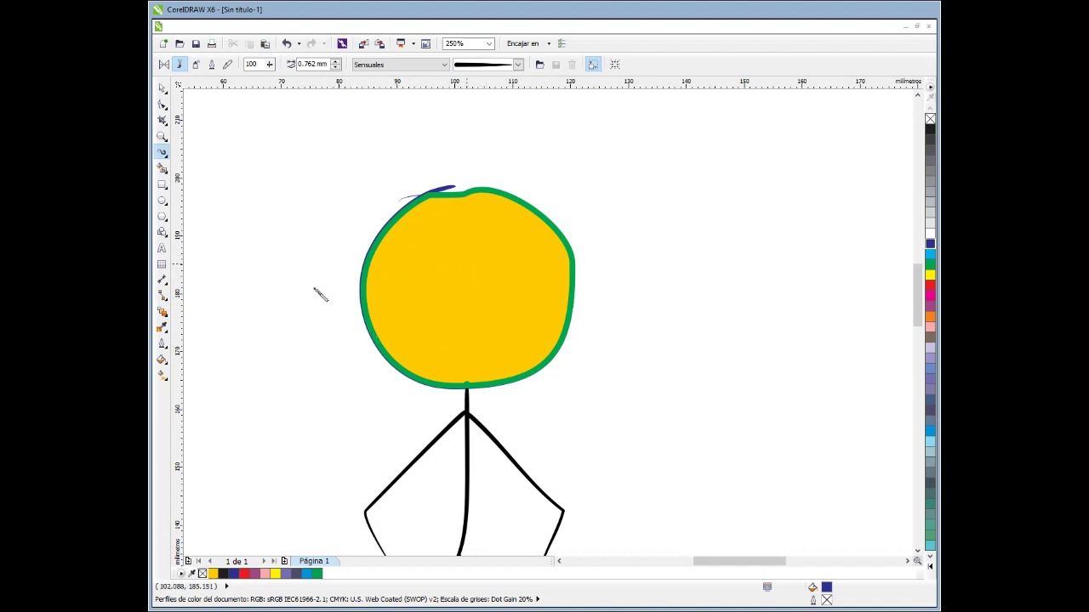
scroll(416, 197, "up", 3)
scroll(414, 192, "down", 2)
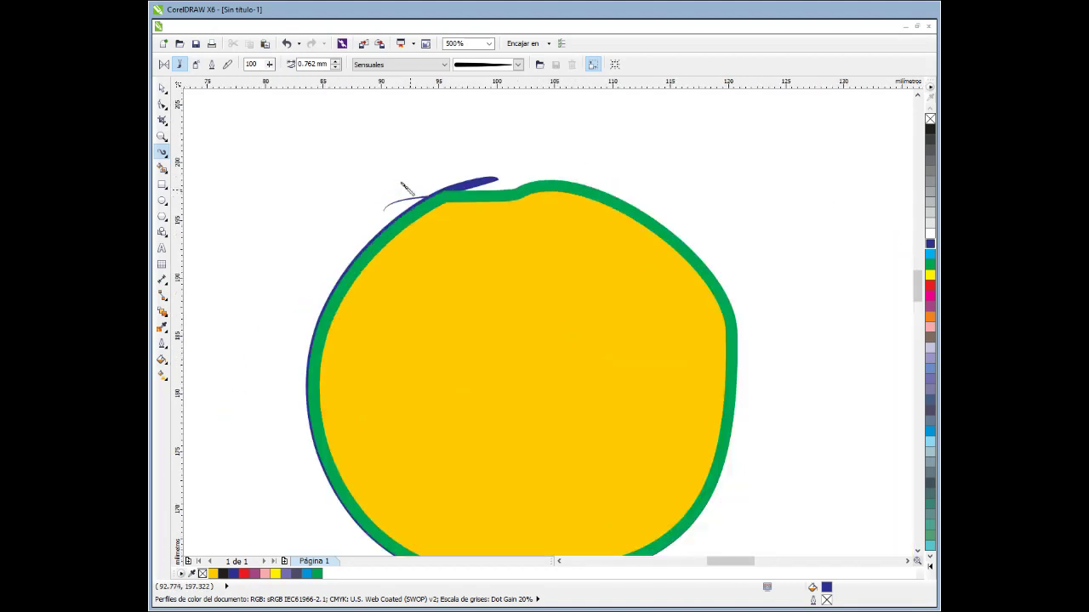
scroll(405, 189, "down", 1)
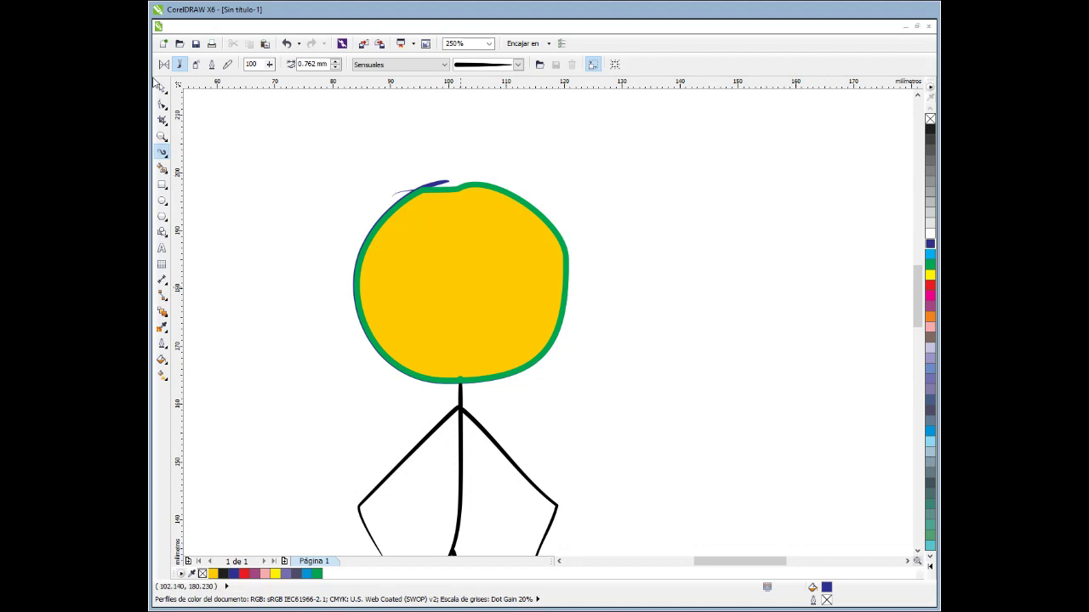
Send the head's yellow filled shape behind the blue brush stroke around it.
left_click(459, 294)
left_click(162, 88)
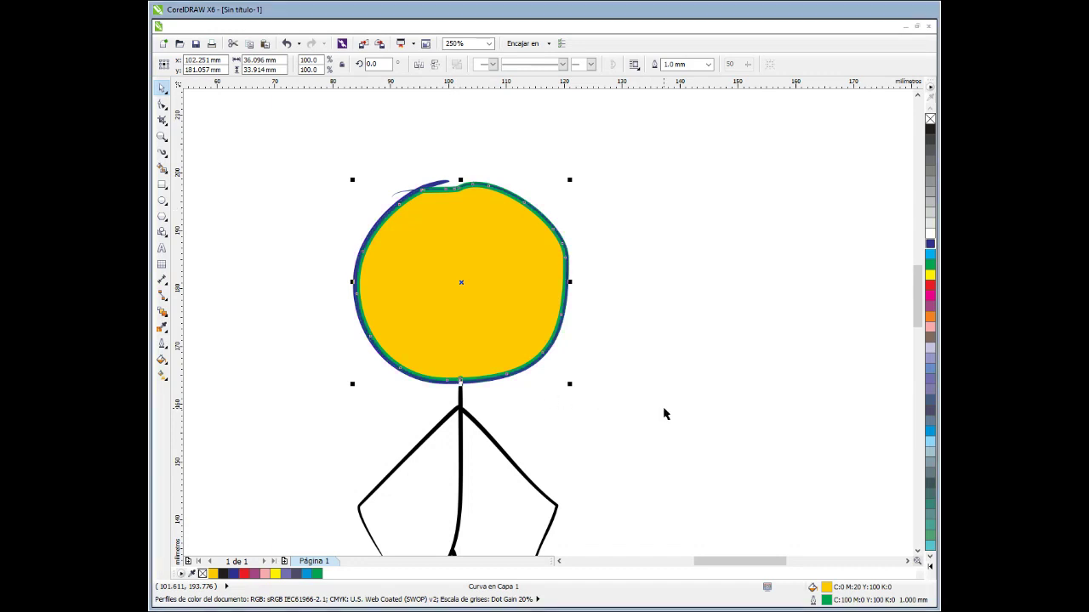
key("Escape")
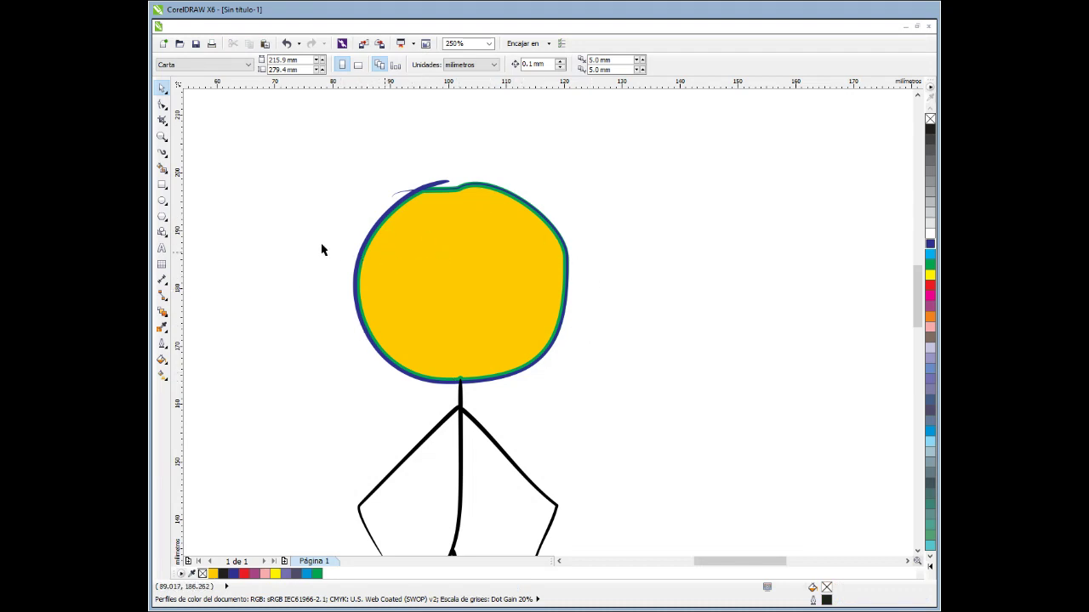
Send the black body stroke behind the head so its upper tip is hidden at the neck, and inspect the joint.
left_click(162, 153)
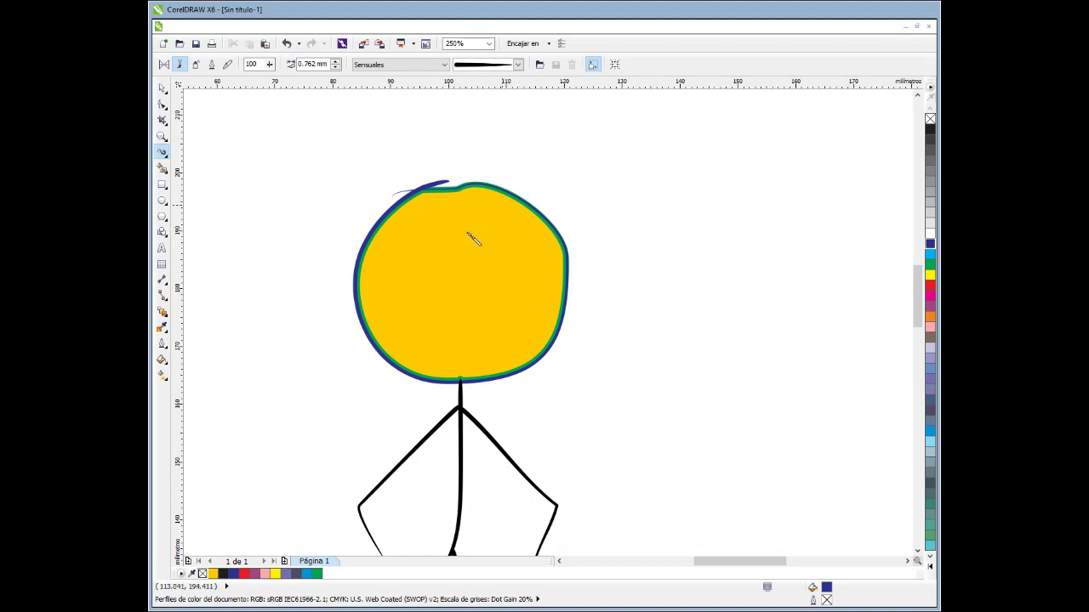
scroll(452, 414, "up", 2)
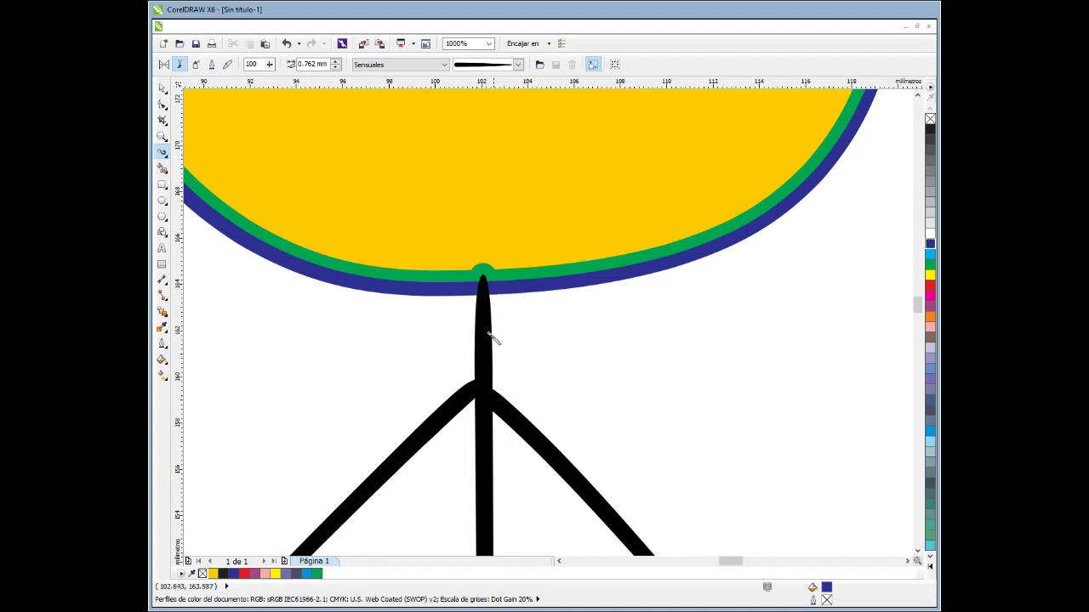
scroll(490, 327, "down", 1)
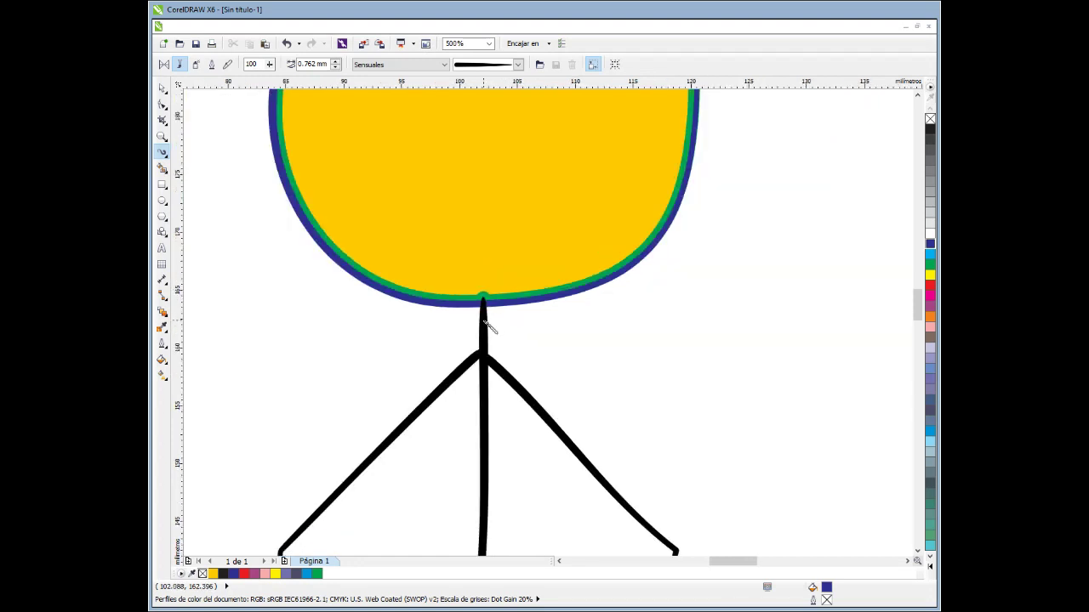
left_click(485, 326)
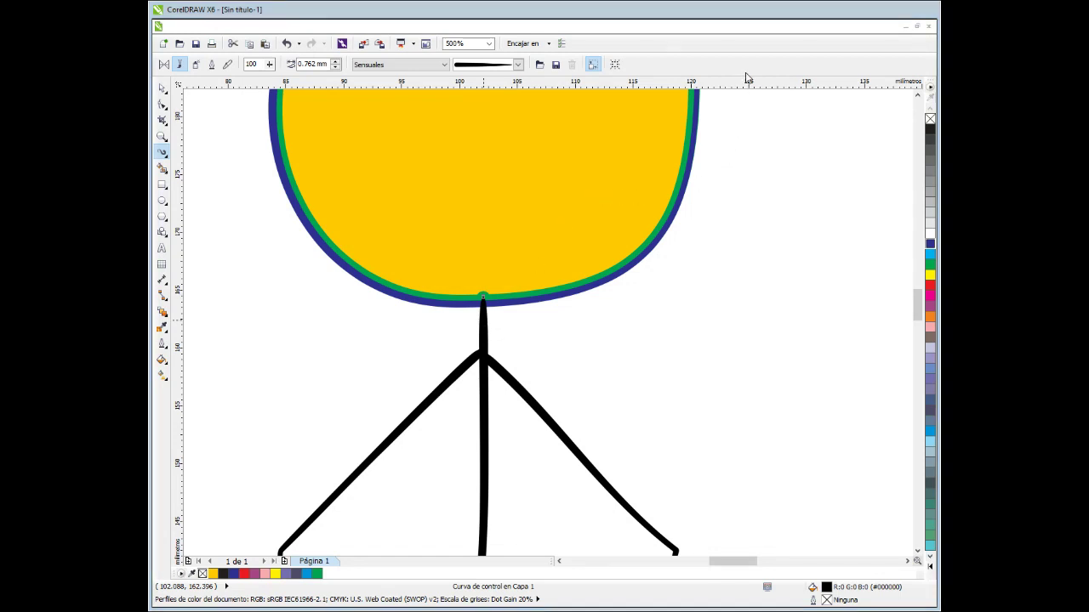
scroll(489, 306, "up", 1)
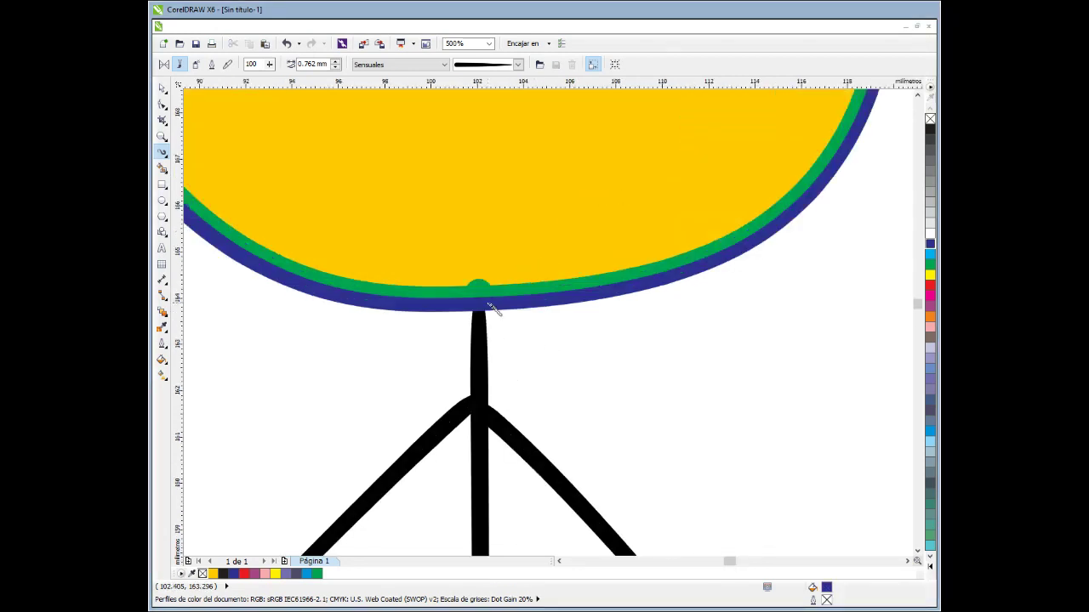
scroll(489, 306, "up", 4)
scroll(475, 316, "down", 8)
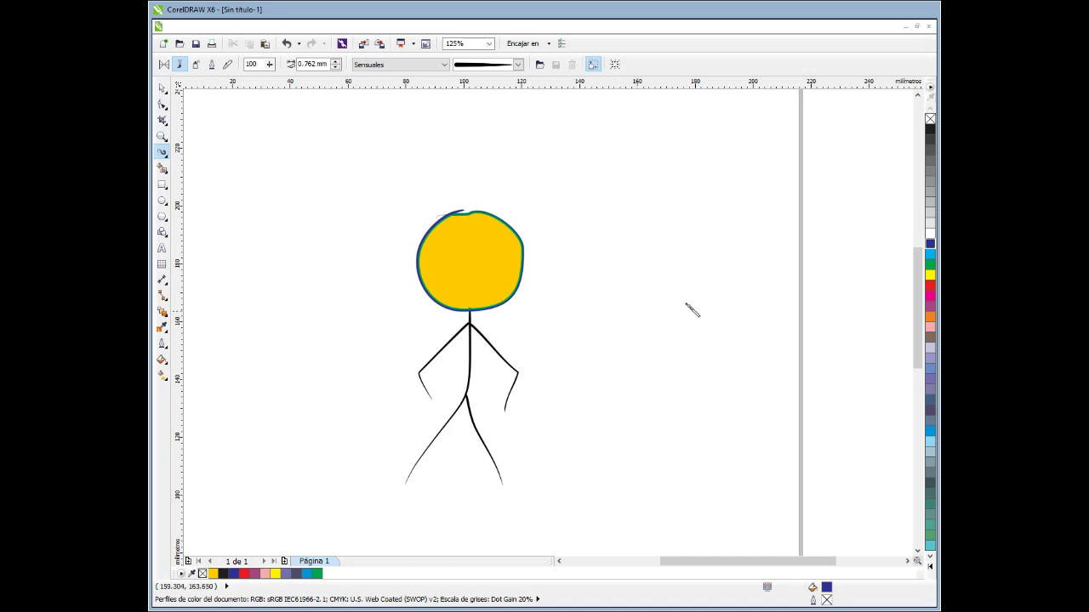
Draw a circle about 20 by 22 mm, a triangle and a rectangle about 9 by 13 mm in Artistic Media brush, stacked beside the stick figure.
scroll(667, 304, "up", 1)
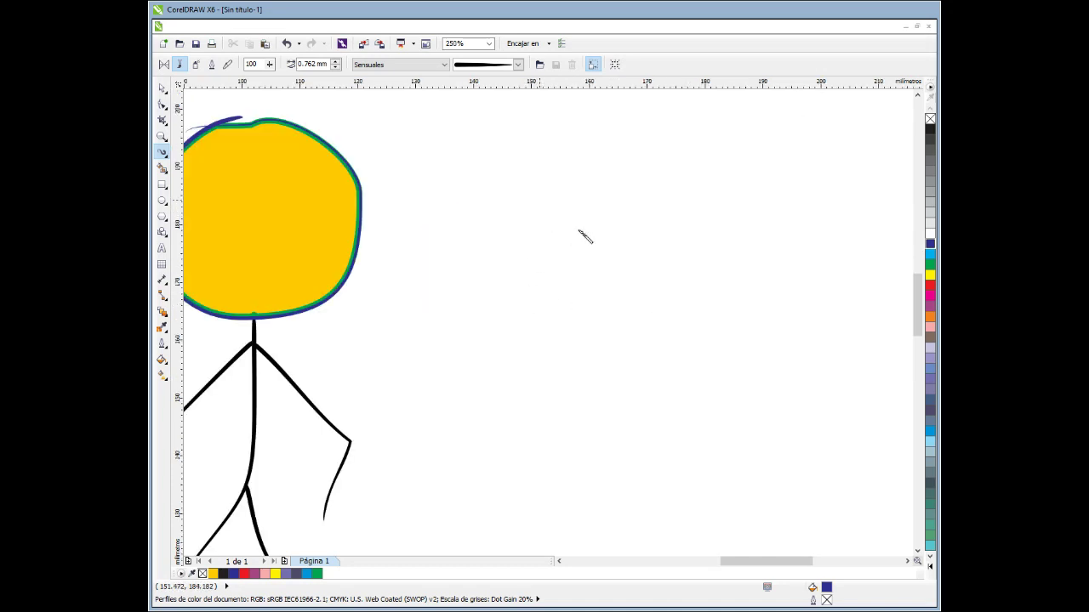
mouse_move(596, 177)
left_mouse_down()
mouse_move(579, 179)
mouse_move(536, 228)
left_mouse_up()
mouse_move(564, 291)
left_mouse_down()
mouse_move(620, 289)
mouse_move(649, 219)
mouse_move(625, 182)
mouse_move(580, 181)
left_mouse_up()
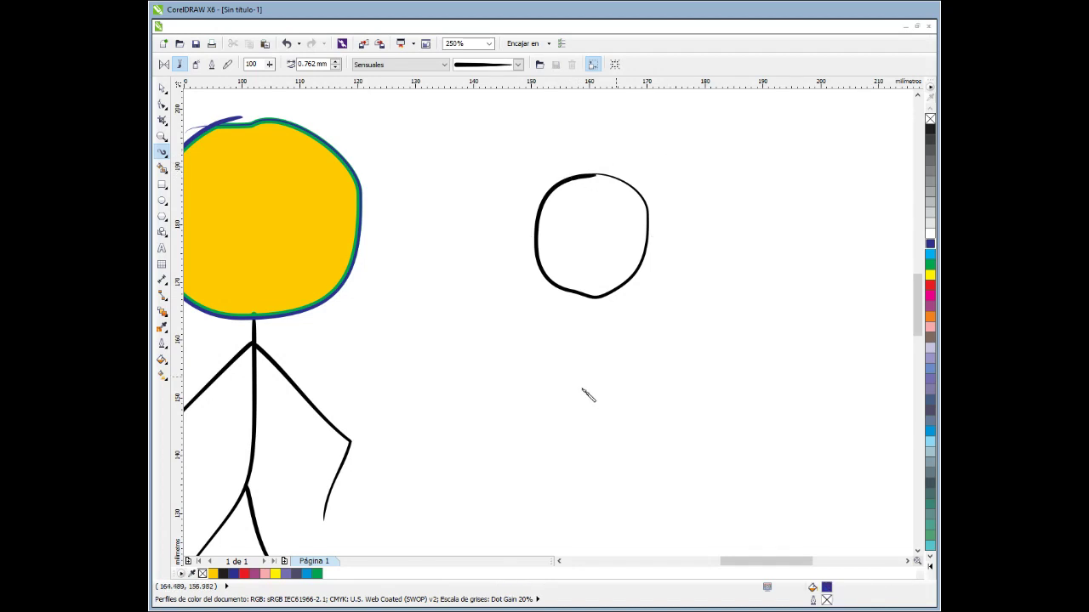
mouse_move(562, 387)
left_mouse_down()
mouse_move(604, 312)
mouse_move(642, 398)
mouse_move(568, 383)
left_mouse_up()
mouse_move(568, 429)
left_mouse_down()
mouse_move(571, 502)
mouse_move(609, 486)
mouse_move(607, 430)
mouse_move(565, 431)
left_mouse_up()
key("Escape")
Smart Fill the new circle in yellow (C:0 M:20 Y:100 K:0) with a very fine (Muy fina) black outline.
left_click(161, 169)
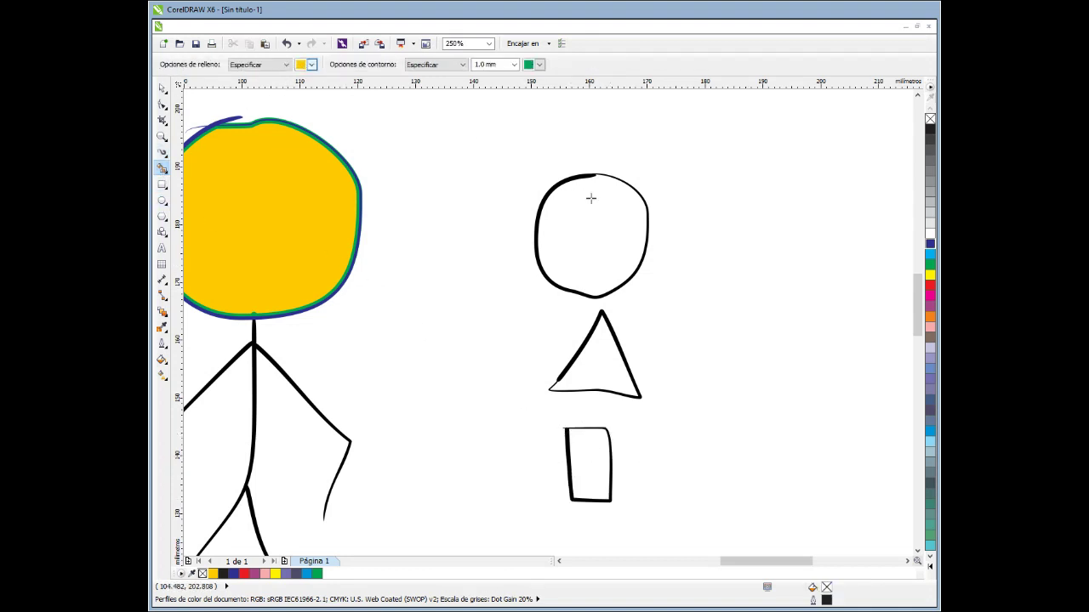
left_click(492, 65)
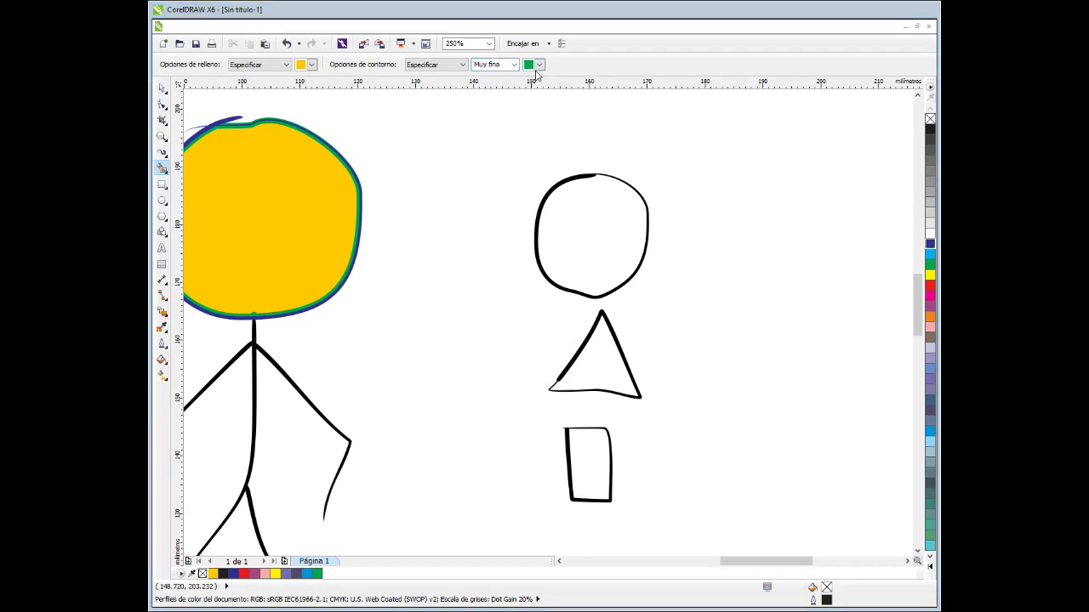
left_click(566, 262)
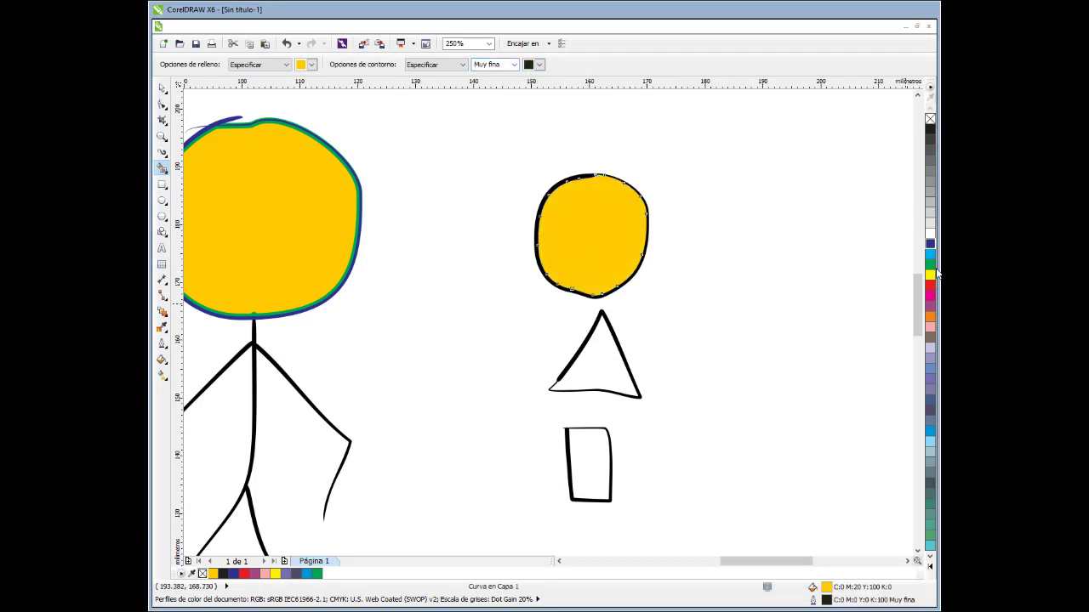
Smart Fill the triangle in red (C:0 M:100 Y:60 K:0) and the rectangle in purple (C:40 M:100 Y:0 K:0).
left_click(312, 65)
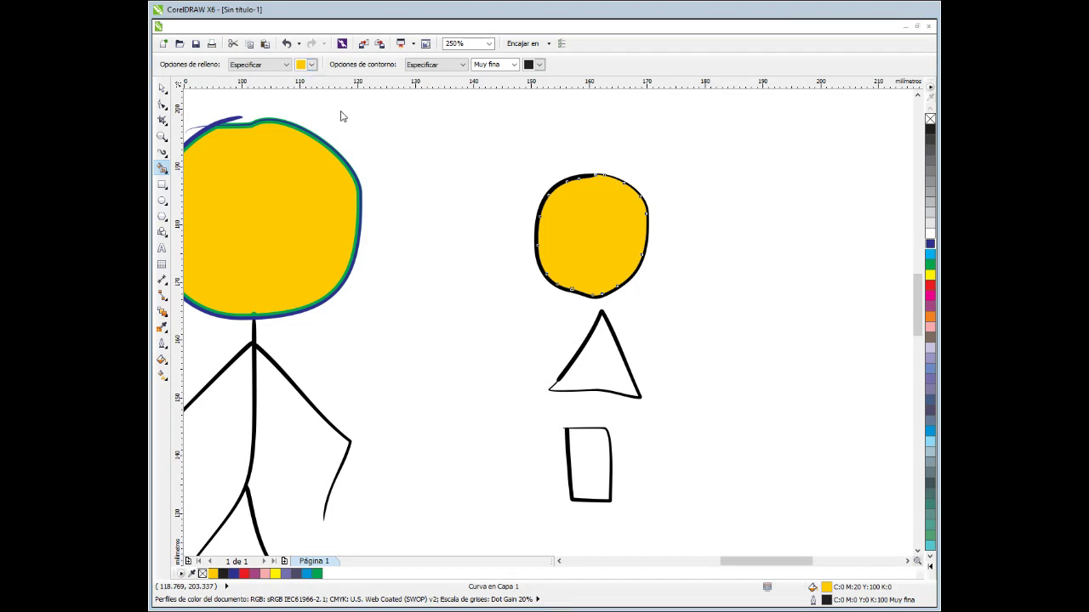
left_click(343, 111)
left_click(588, 367)
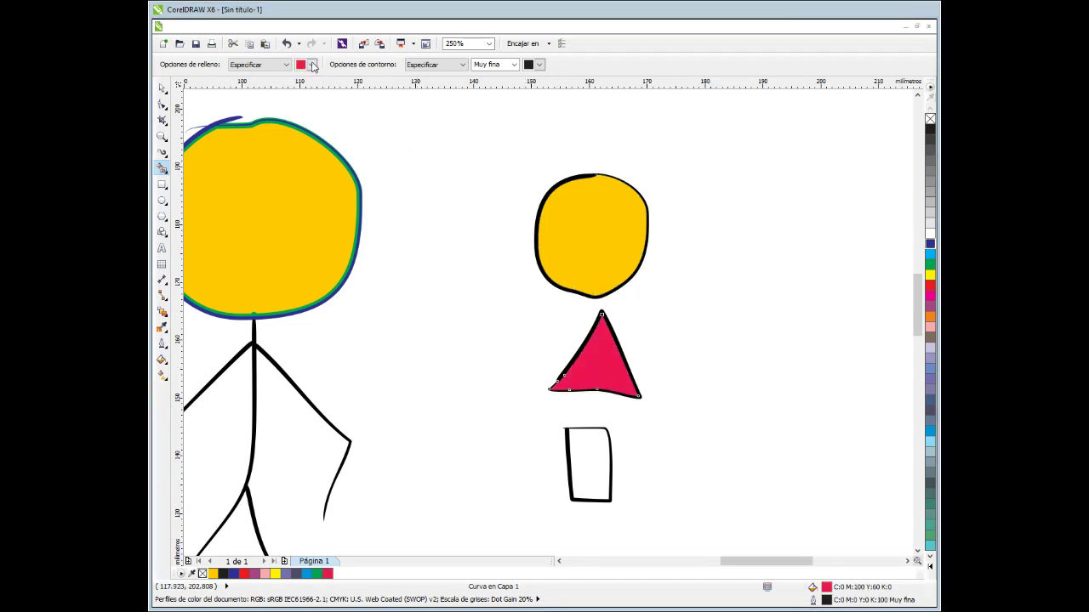
left_click(592, 456)
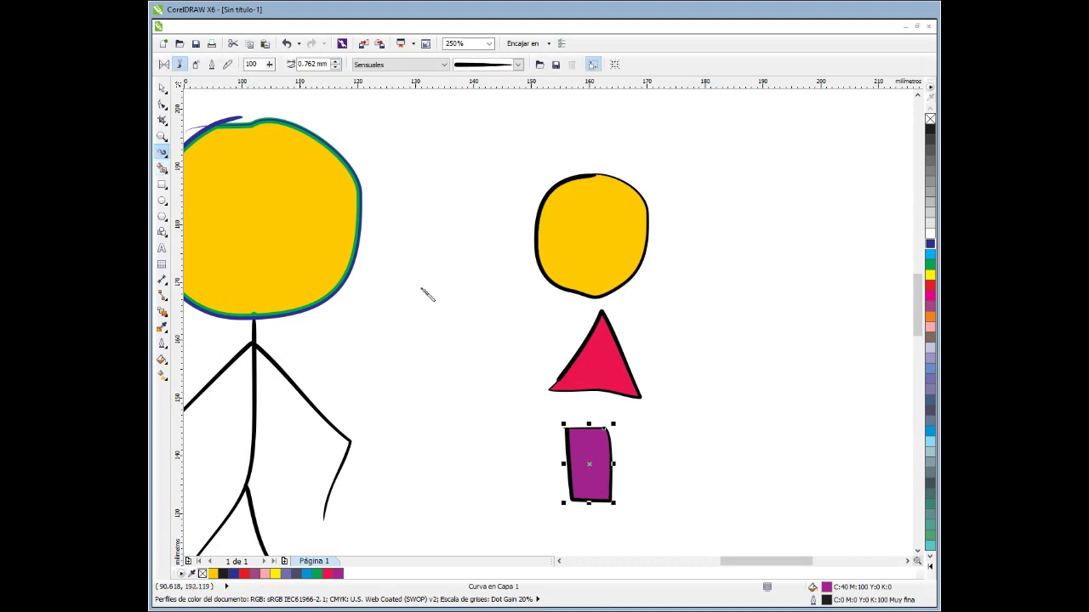
Try moving only the small circle's yellow fill away from its brush outline, and undo the move.
left_click(162, 89)
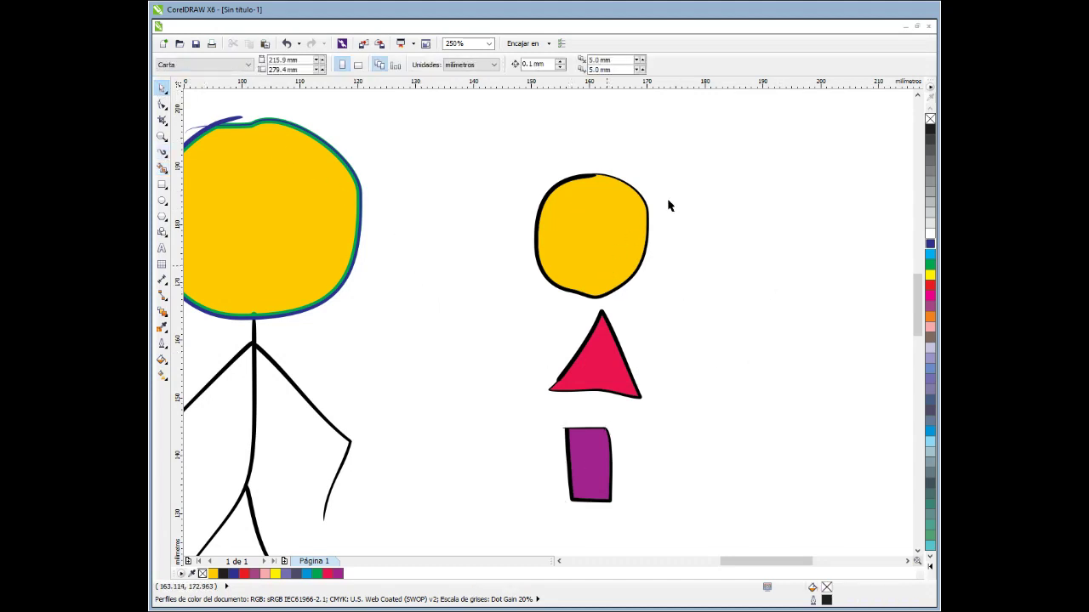
left_click(593, 236)
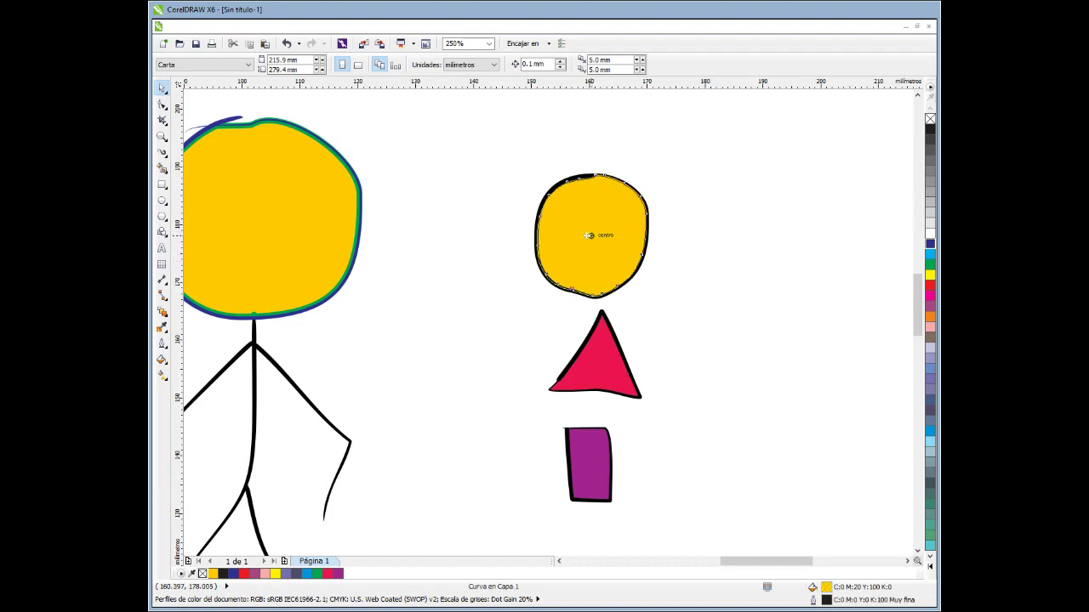
left_click_drag(596, 235, 462, 228)
key("Escape")
key("ctrl+d")
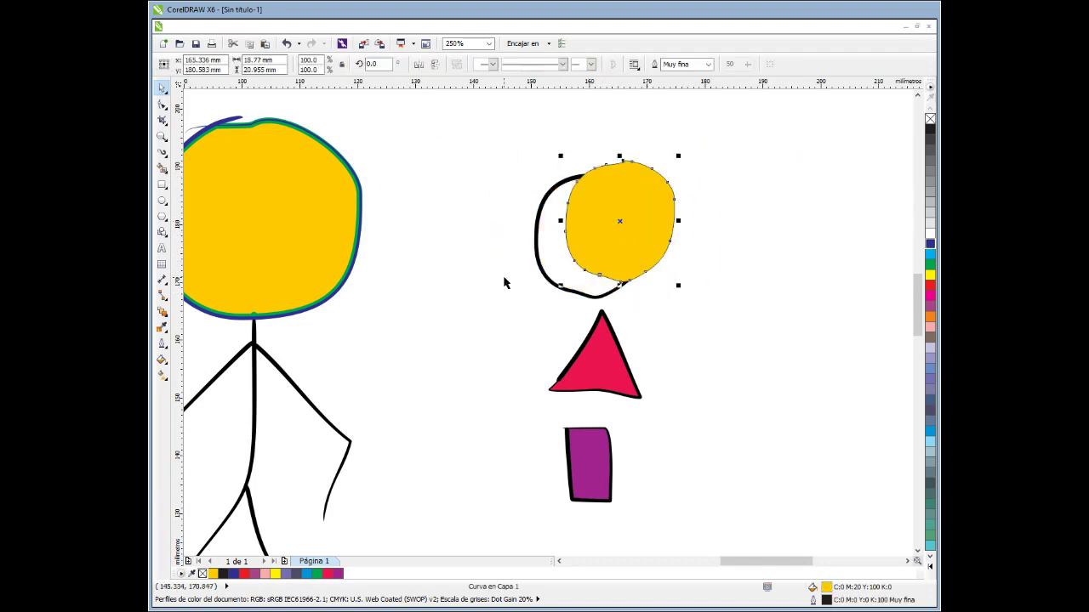
key("ctrl+z")
key("Escape")
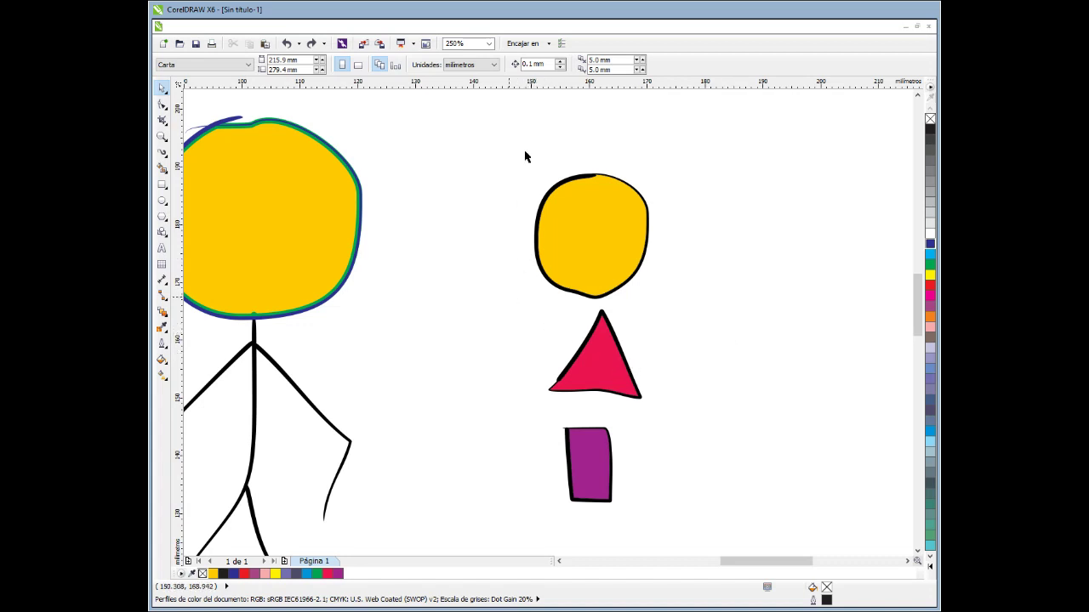
Move the small yellow circle together with its brush strokes down over the triangle's tip and place it in front of the triangle.
left_click_drag(498, 153, 730, 339)
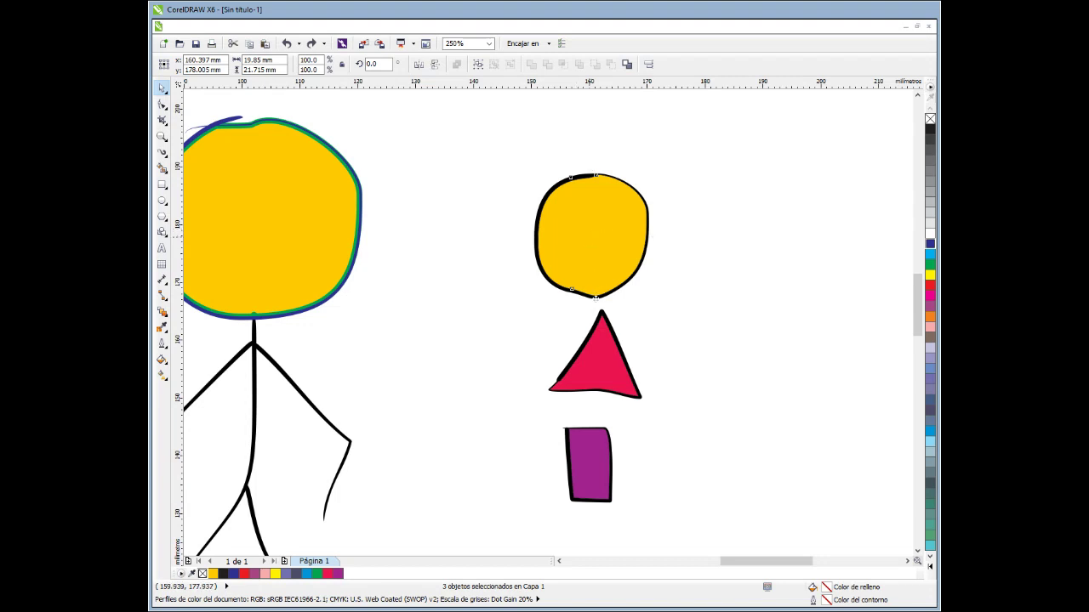
left_click_drag(589, 238, 596, 301)
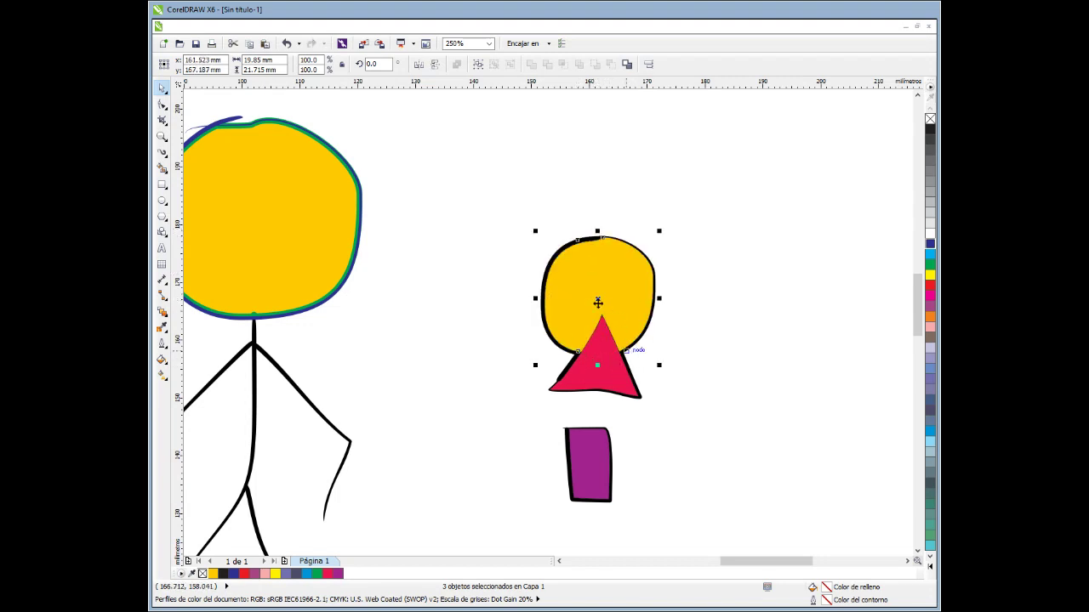
left_click_drag(598, 298, 597, 235)
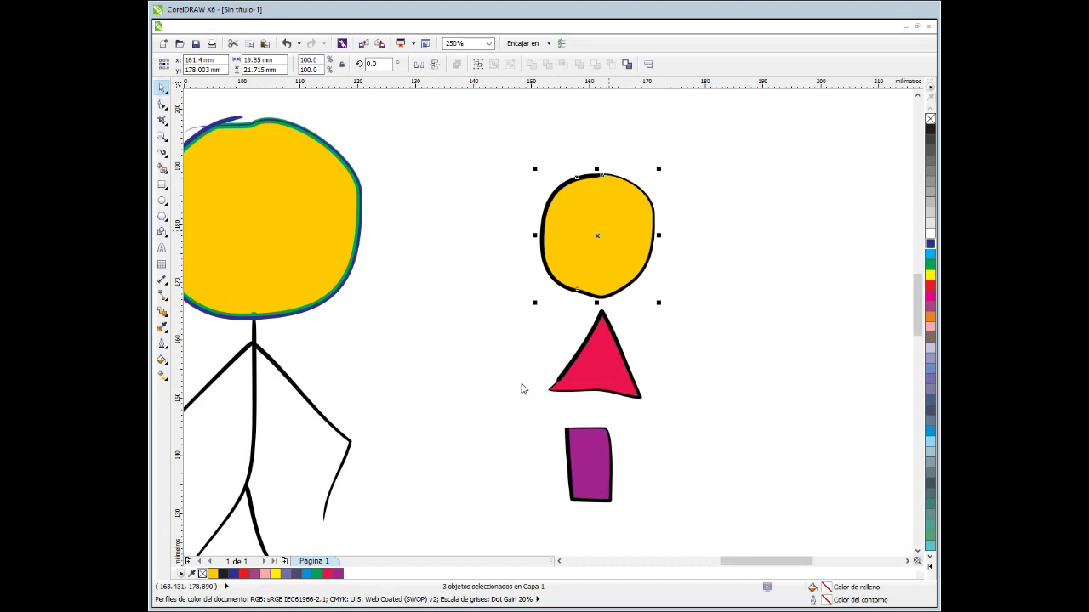
left_click_drag(598, 237, 611, 261)
left_click(694, 396)
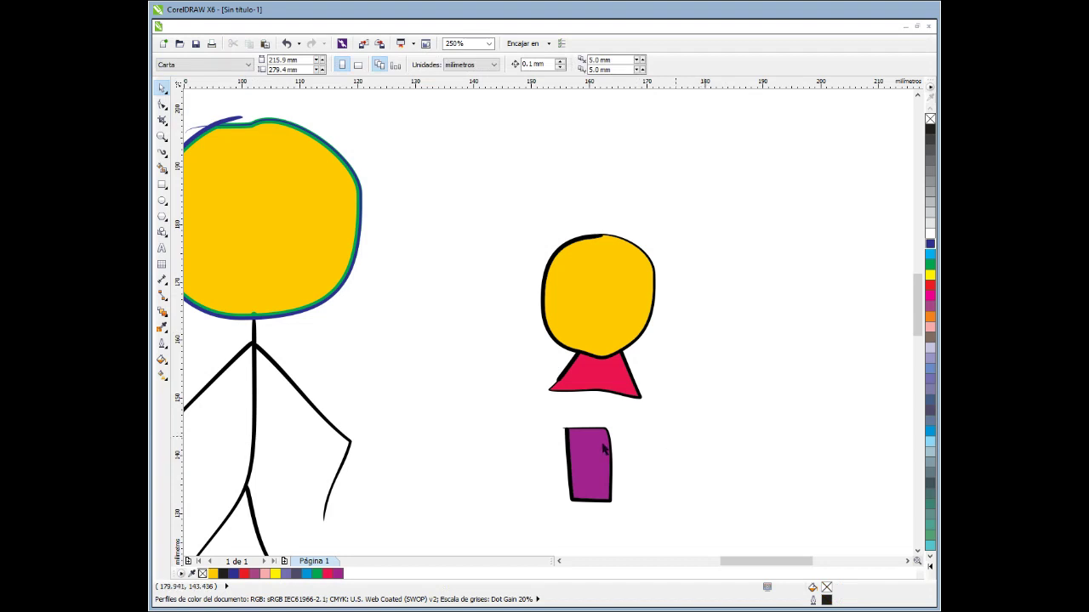
Move the purple rectangle with its brush strokes up under the circle and place it behind the red triangle.
left_click_drag(549, 426, 604, 421)
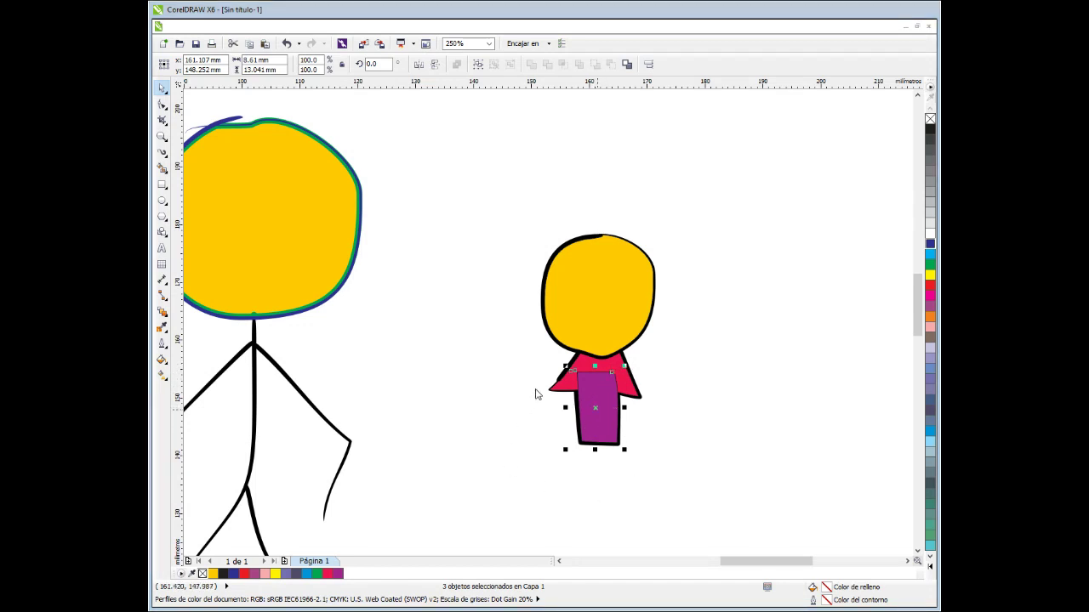
left_click(718, 351)
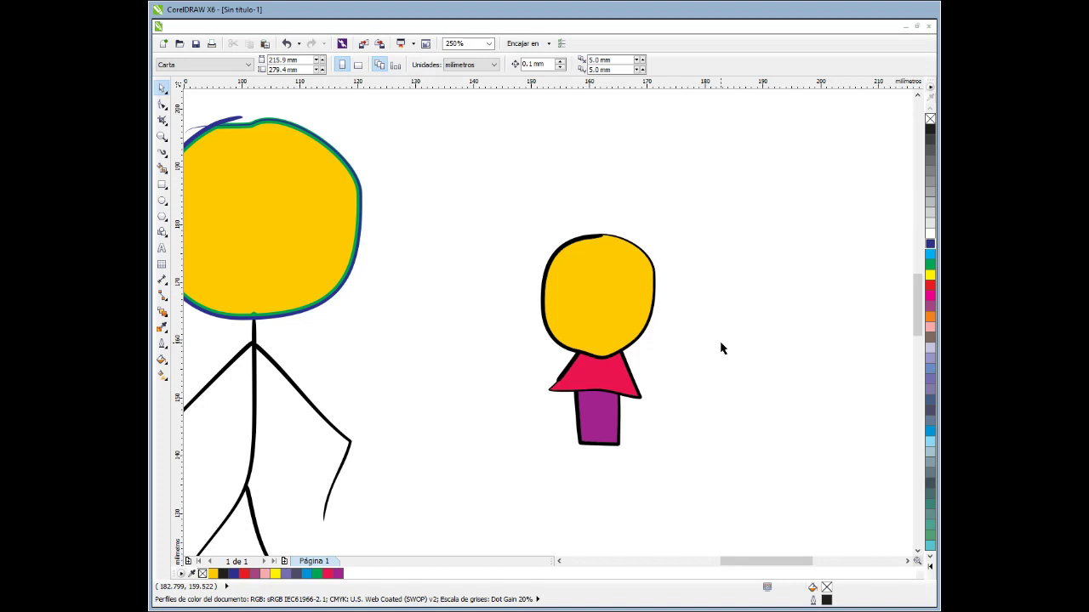
left_click(162, 152)
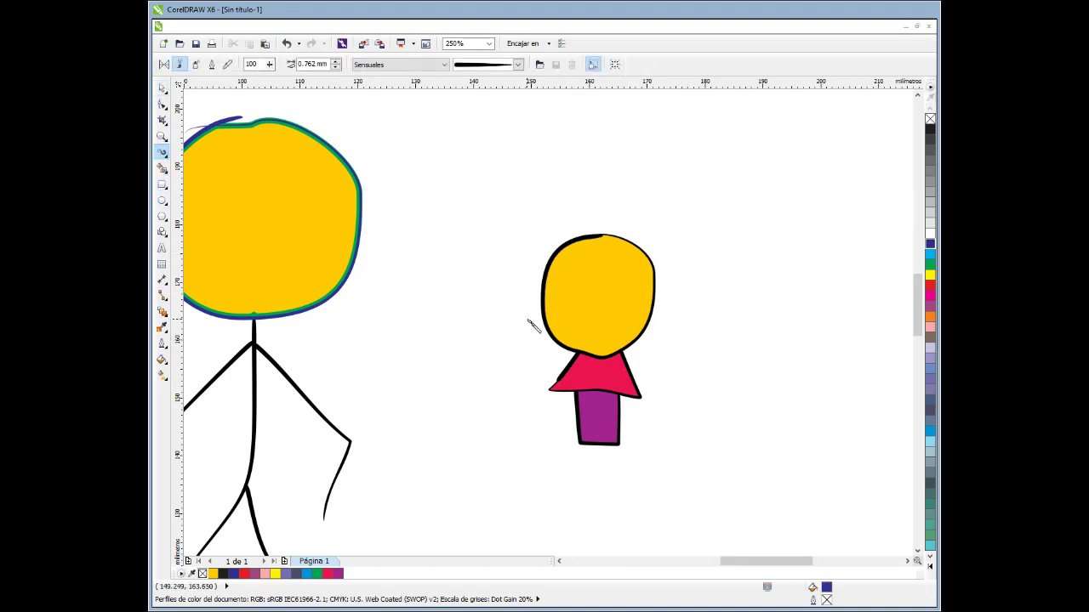
scroll(534, 327, "down", 2)
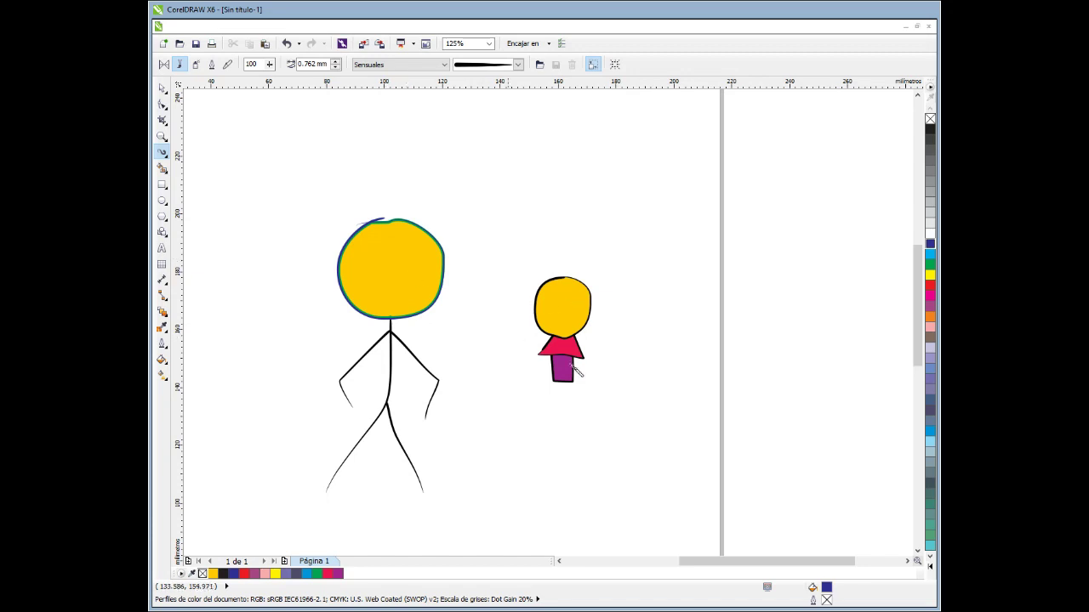
scroll(564, 400, "down", 2)
scroll(563, 403, "up", 4)
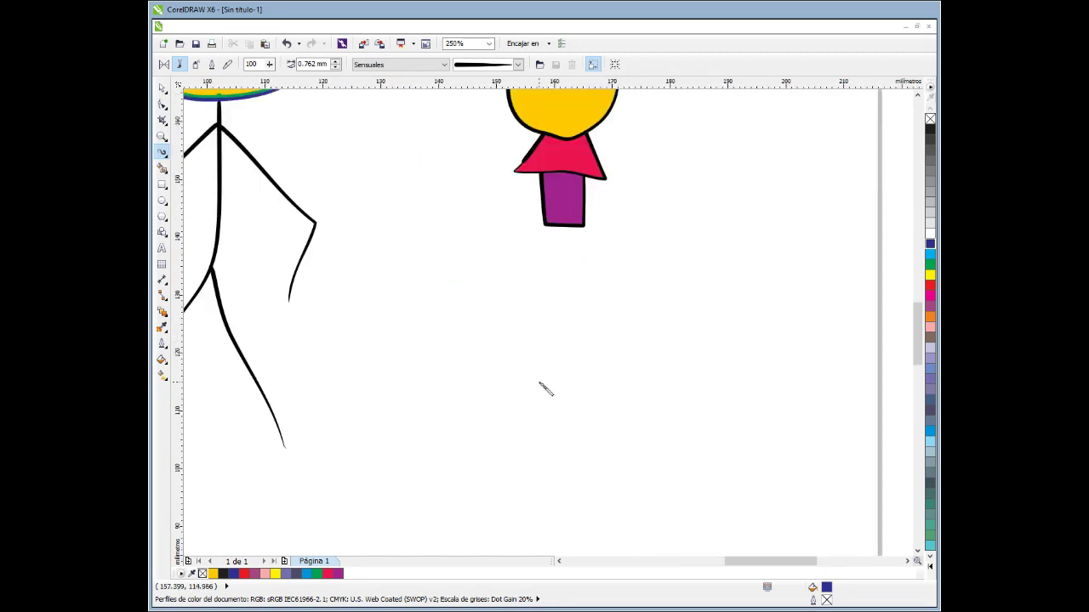
scroll(539, 392, "down", 2)
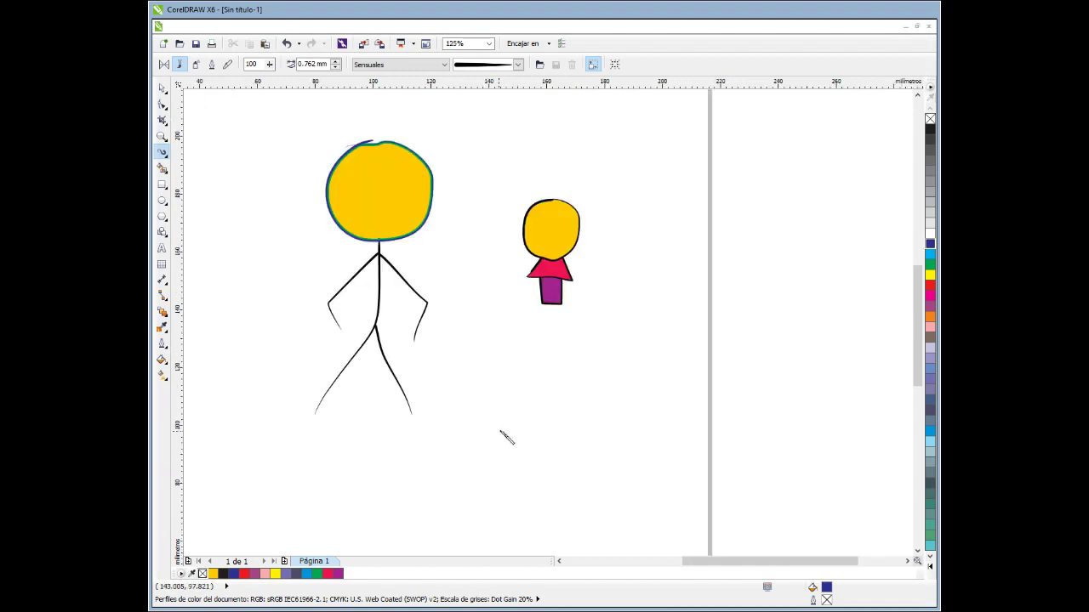
scroll(505, 435, "up", 2)
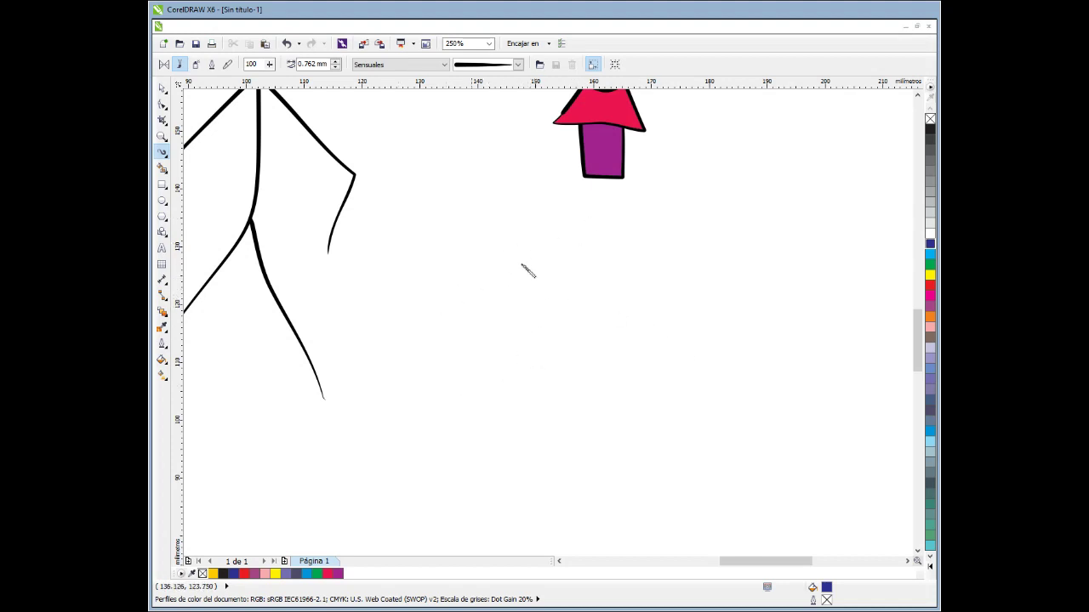
mouse_move(561, 253)
left_mouse_down()
mouse_move(511, 295)
mouse_move(489, 334)
mouse_move(486, 373)
mouse_move(518, 394)
mouse_move(619, 396)
mouse_move(690, 381)
mouse_move(707, 362)
mouse_move(694, 300)
mouse_move(645, 254)
mouse_move(595, 239)
mouse_move(544, 285)
left_mouse_up()
key("Escape")
mouse_move(541, 397)
left_mouse_down()
mouse_move(545, 446)
mouse_move(578, 464)
mouse_move(657, 450)
mouse_move(651, 389)
left_mouse_up()
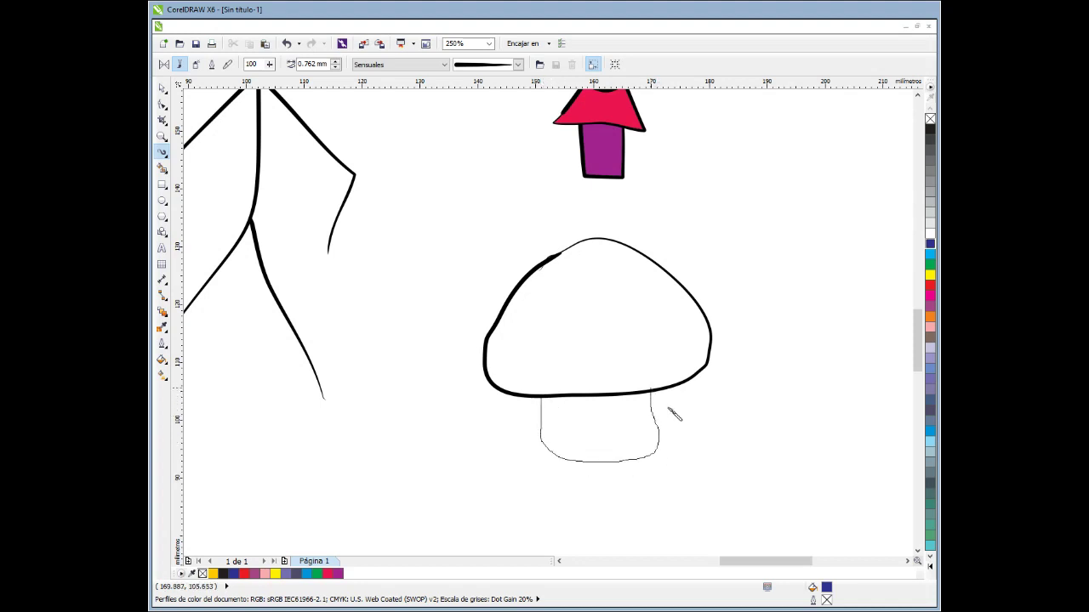
key("ctrl+z")
key("ctrl+z")
Draw a tilted mushroom cap with a short stem beneath it below the small figure, using the Artistic Media brush.
mouse_move(560, 264)
left_mouse_down()
mouse_move(509, 400)
mouse_move(578, 421)
mouse_move(668, 368)
mouse_move(687, 320)
mouse_move(606, 248)
mouse_move(575, 236)
mouse_move(552, 284)
left_mouse_up()
key("Escape")
mouse_move(585, 423)
left_mouse_down()
mouse_move(591, 488)
mouse_move(630, 483)
mouse_move(628, 400)
left_mouse_up()
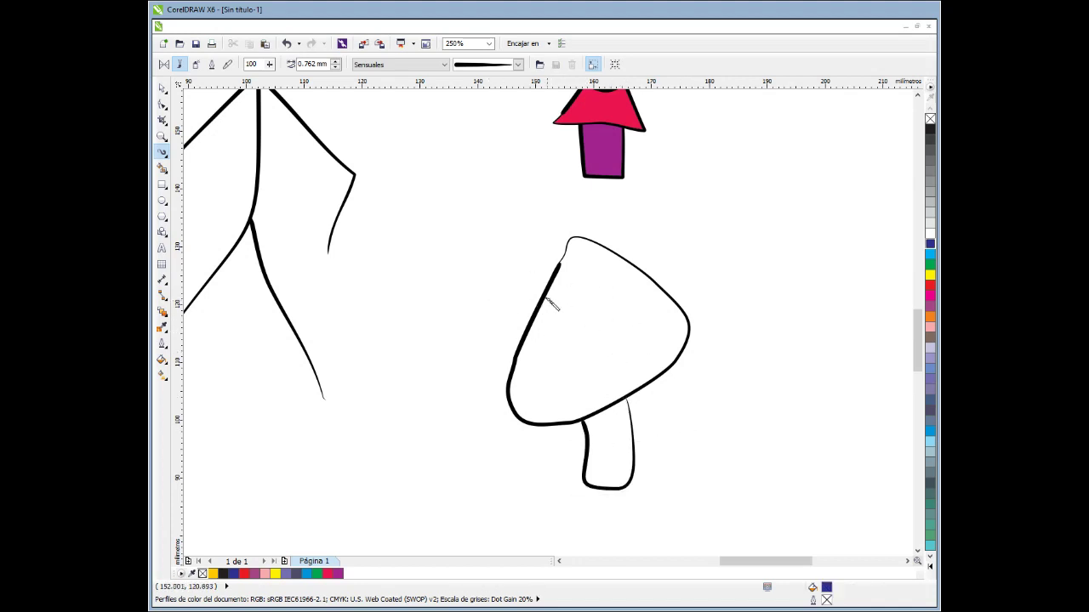
Group the mushroom's brush strokes and place a duplicate of the group to the right of the original.
key("space")
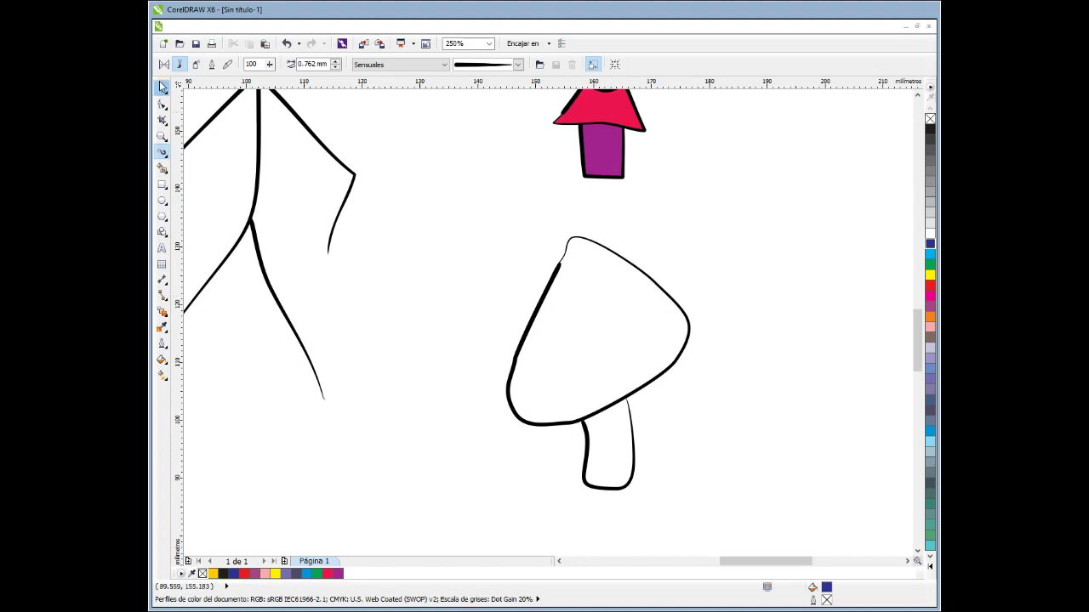
left_click_drag(452, 203, 746, 524)
key("ctrl+g")
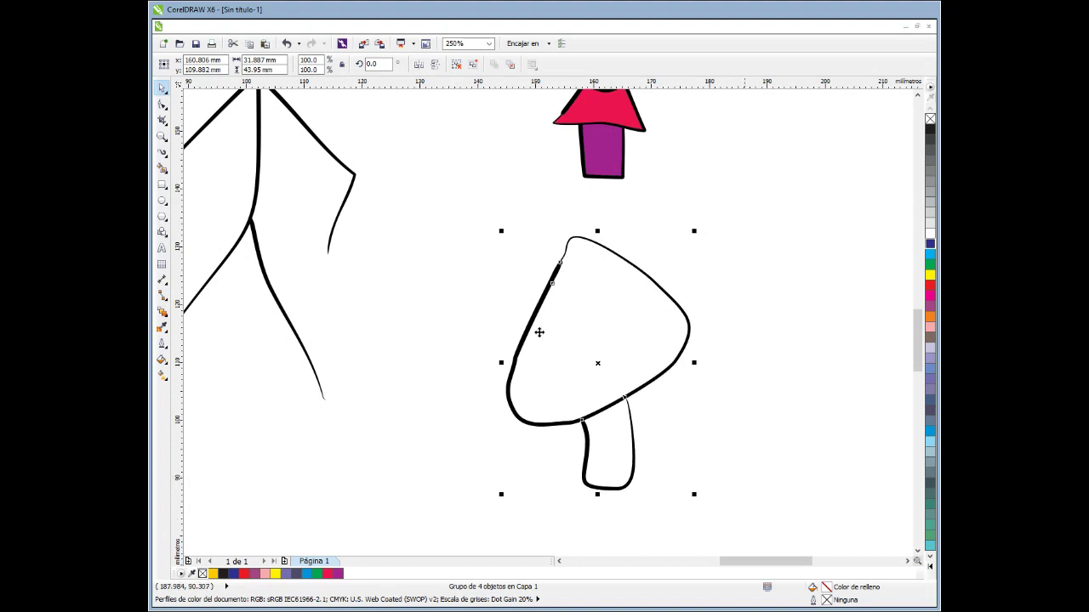
left_click_drag(596, 364, 800, 351)
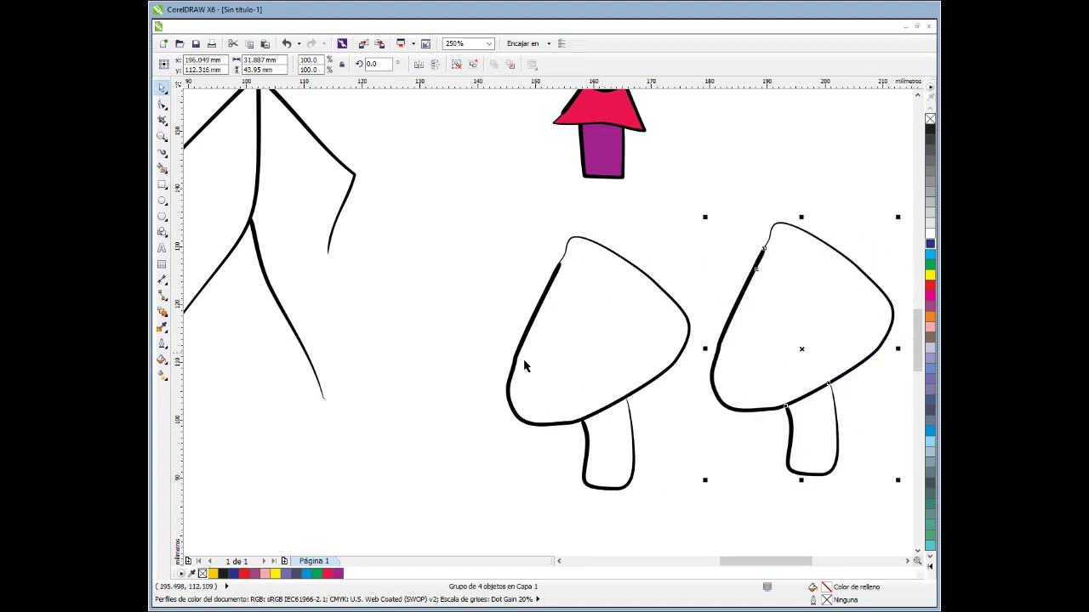
left_click(708, 556)
left_click_drag(729, 561, 748, 562)
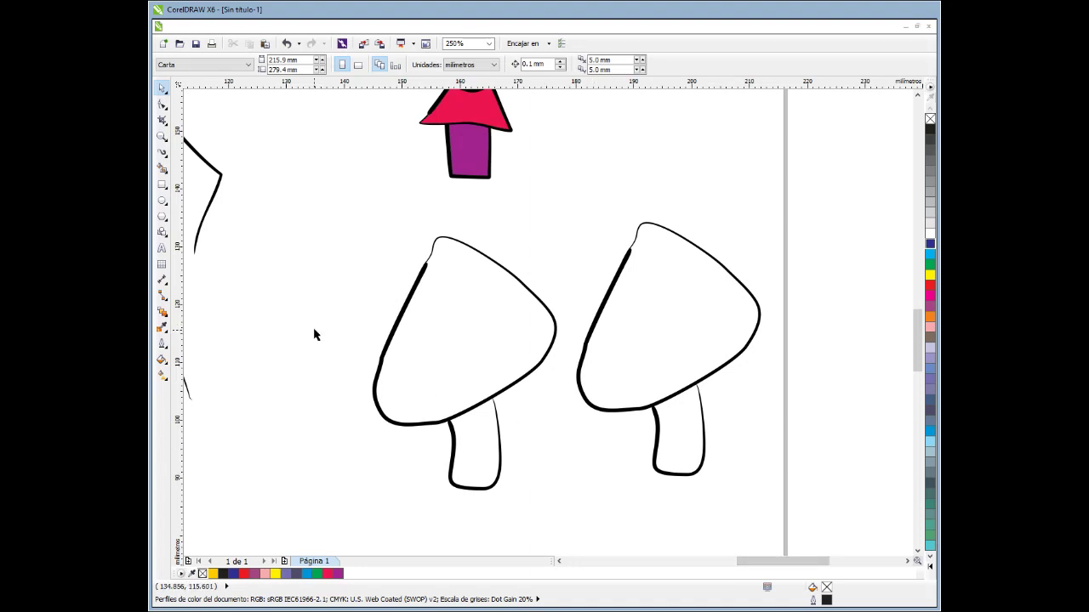
left_click(162, 153)
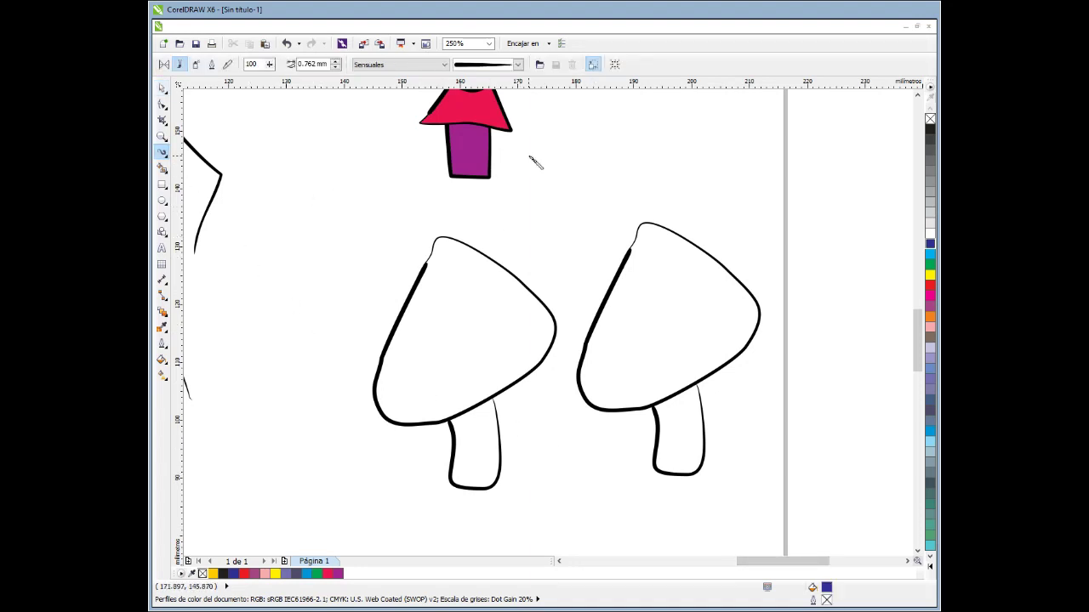
scroll(510, 219, "down", 2)
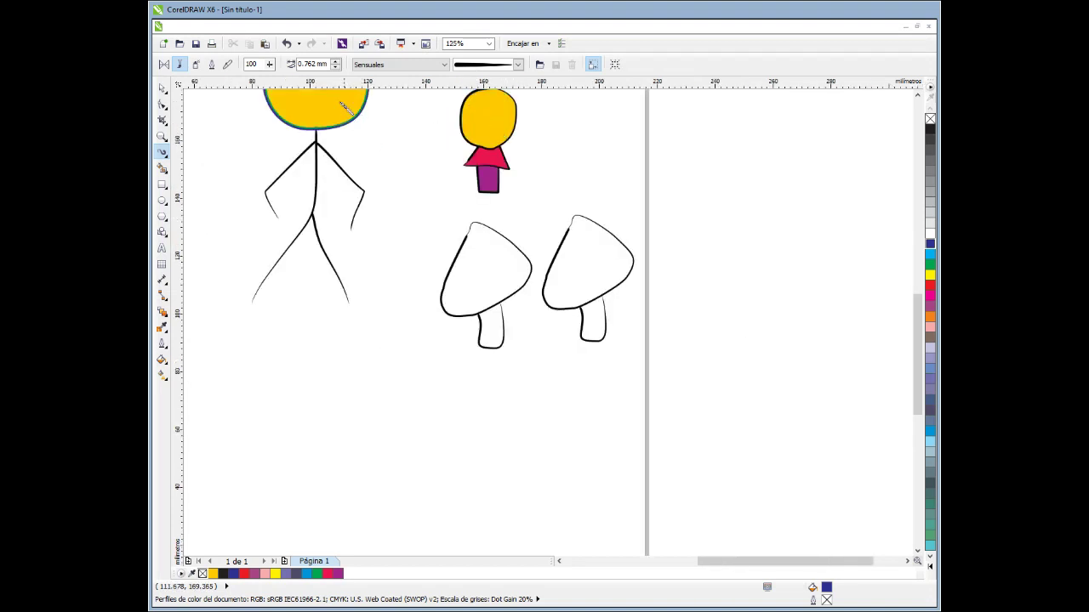
scroll(495, 266, "up", 2)
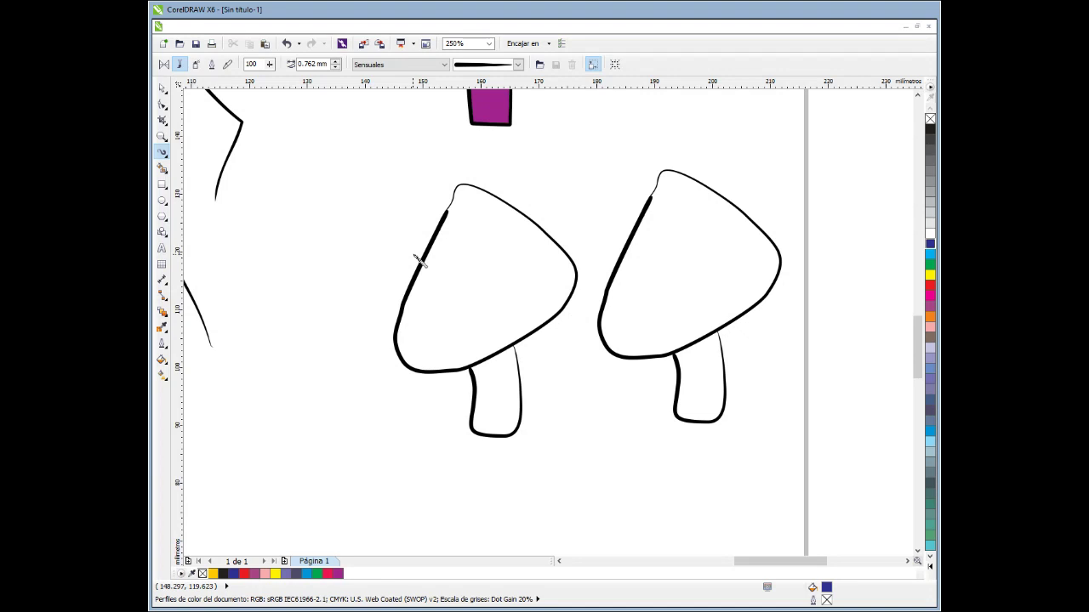
scroll(419, 272, "down", 2)
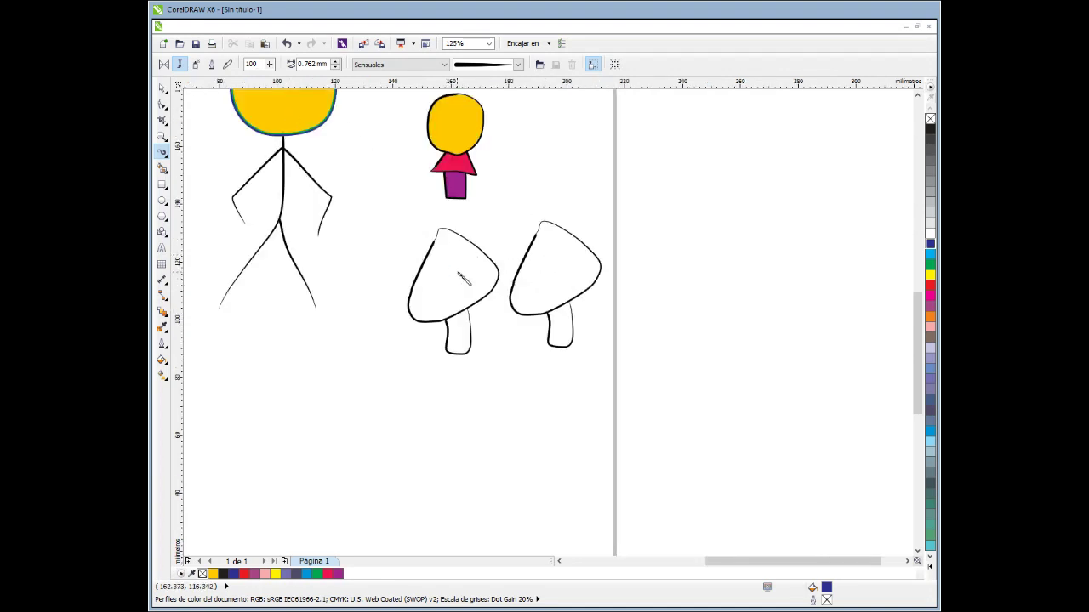
scroll(459, 272, "up", 2)
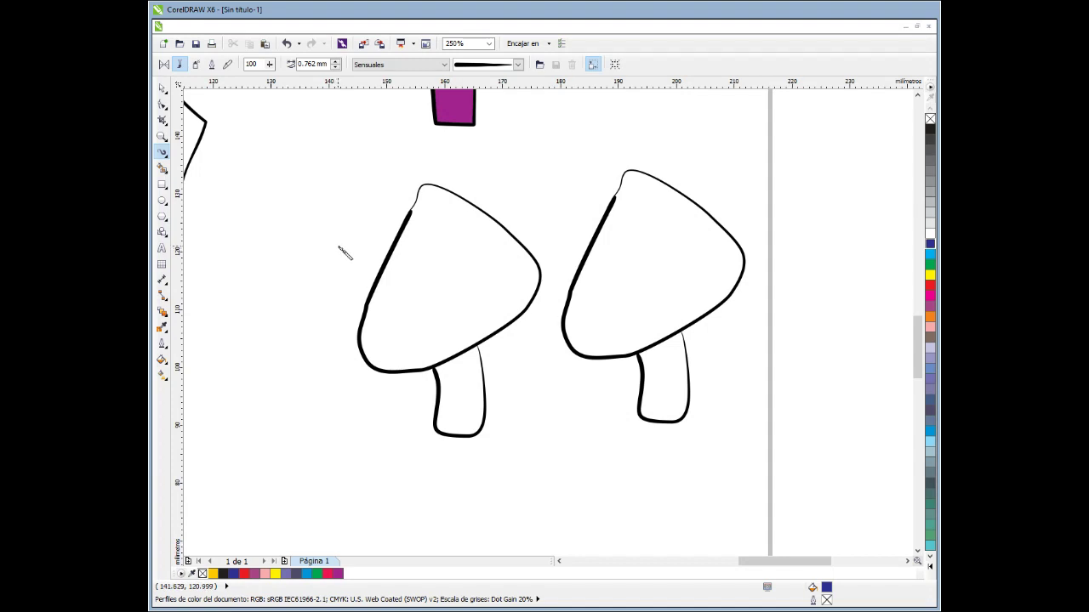
scroll(346, 252, "up", 2)
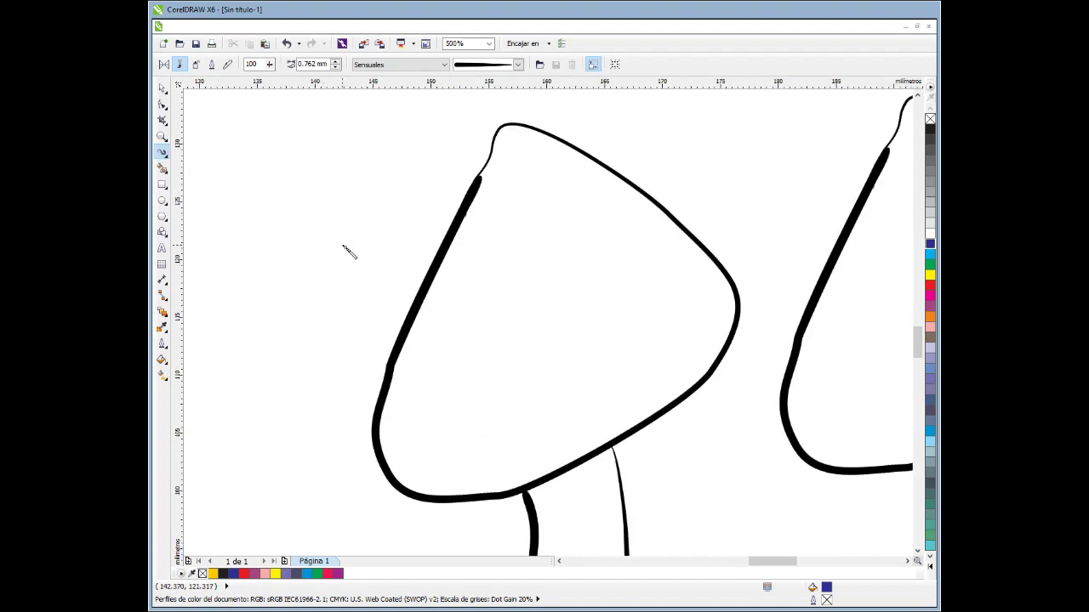
scroll(349, 252, "down", 2)
Smart Fill both mushroom caps in red (C:0 M:100 Y:100 K:0) and both stems in pale yellow.
left_click(162, 167)
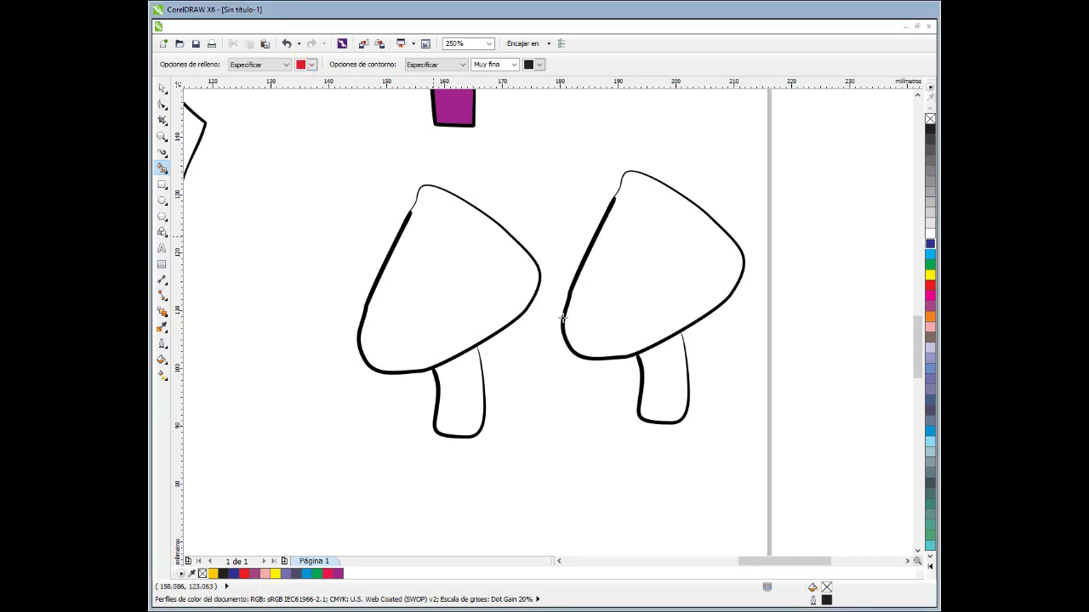
left_click(511, 301)
left_click(641, 277)
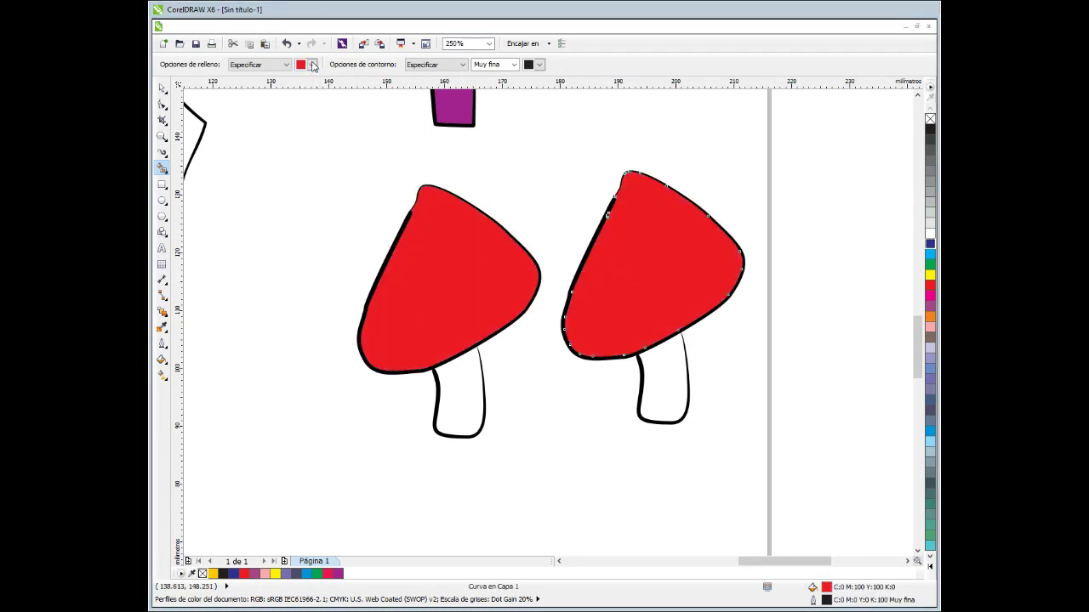
left_click(462, 387)
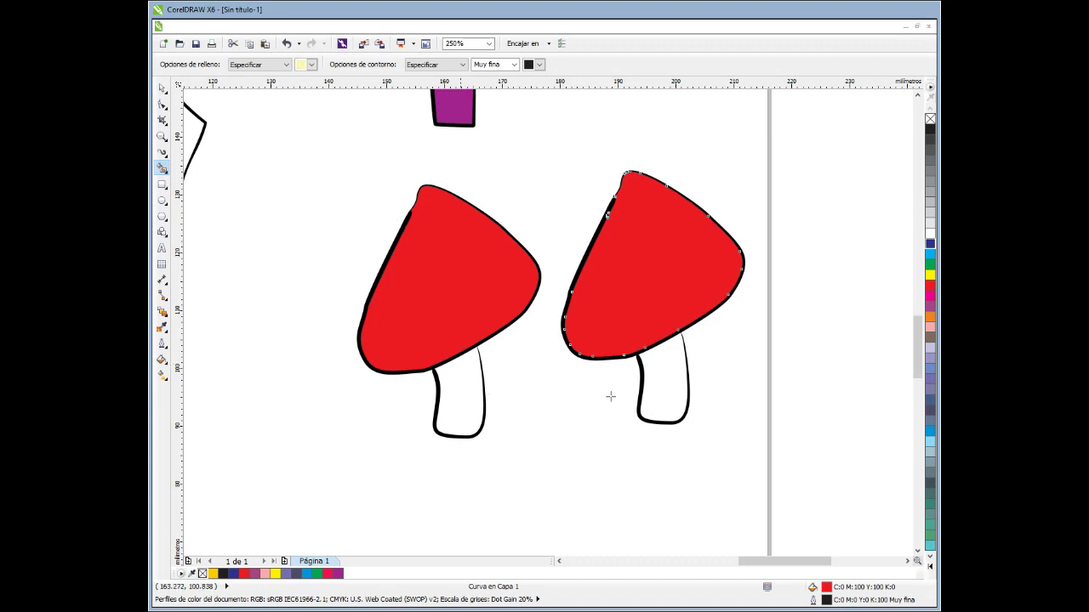
left_click(662, 388)
Brush two full round spots and three partial spots cut by the edge on the left mushroom's red cap.
left_click(162, 152)
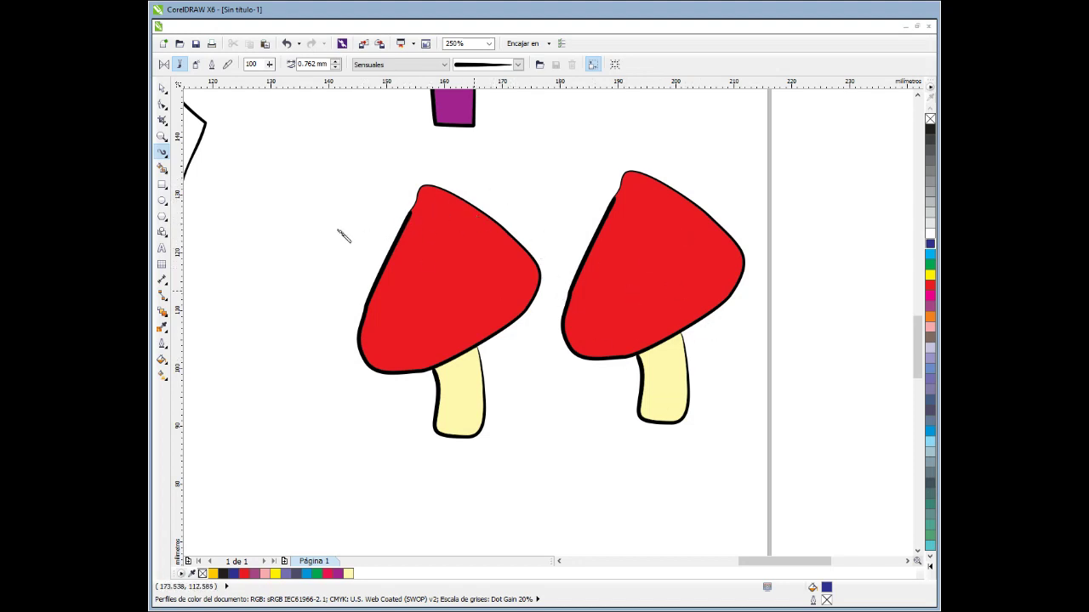
scroll(413, 243, "up", 2)
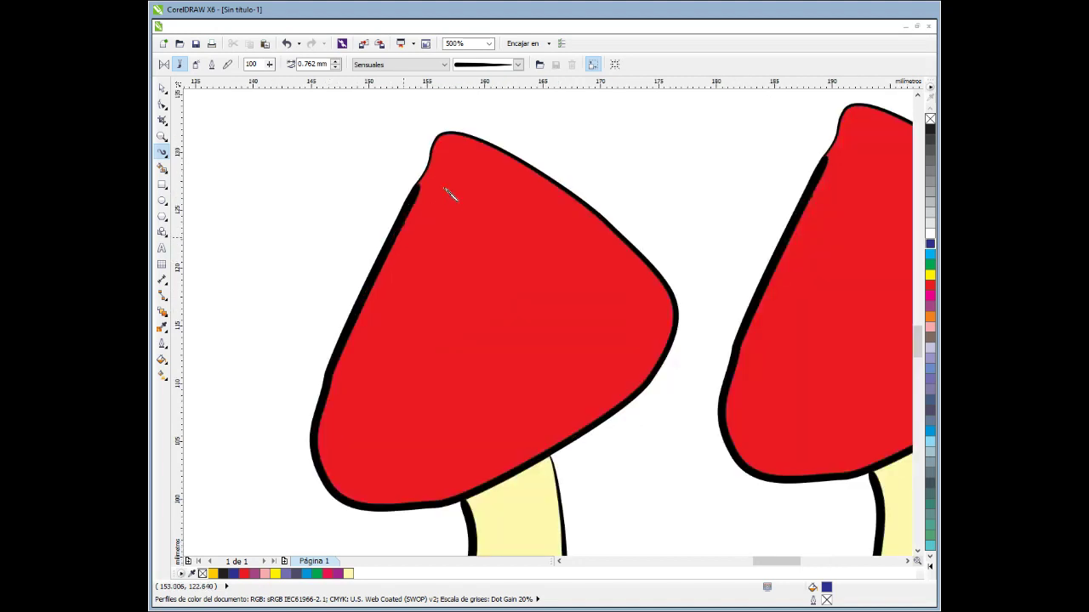
mouse_move(458, 215)
left_mouse_down()
mouse_move(456, 268)
mouse_move(429, 291)
left_mouse_up()
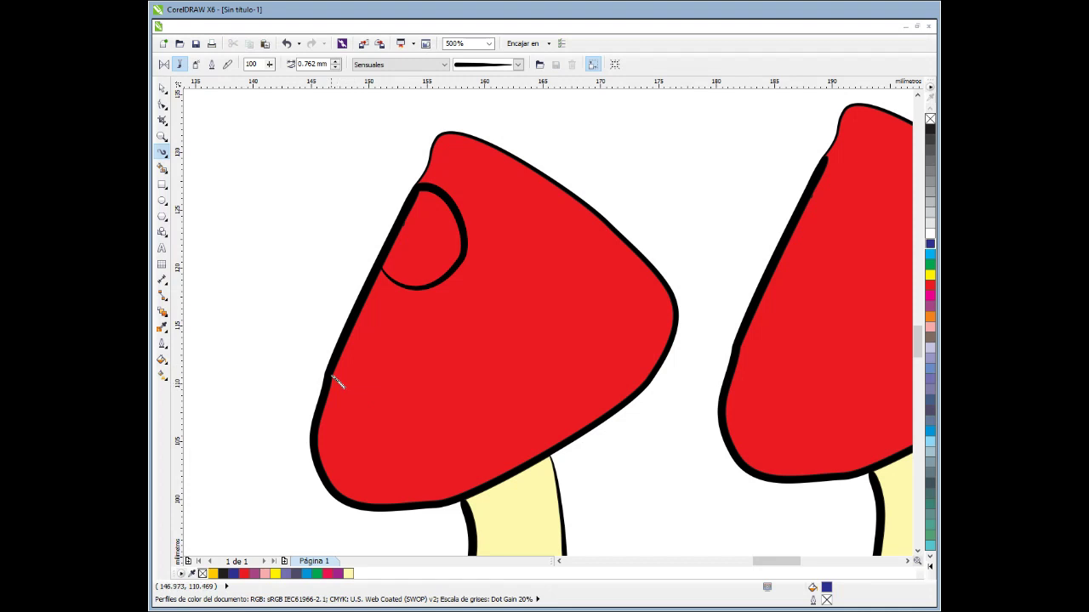
left_click_drag(378, 437, 323, 476)
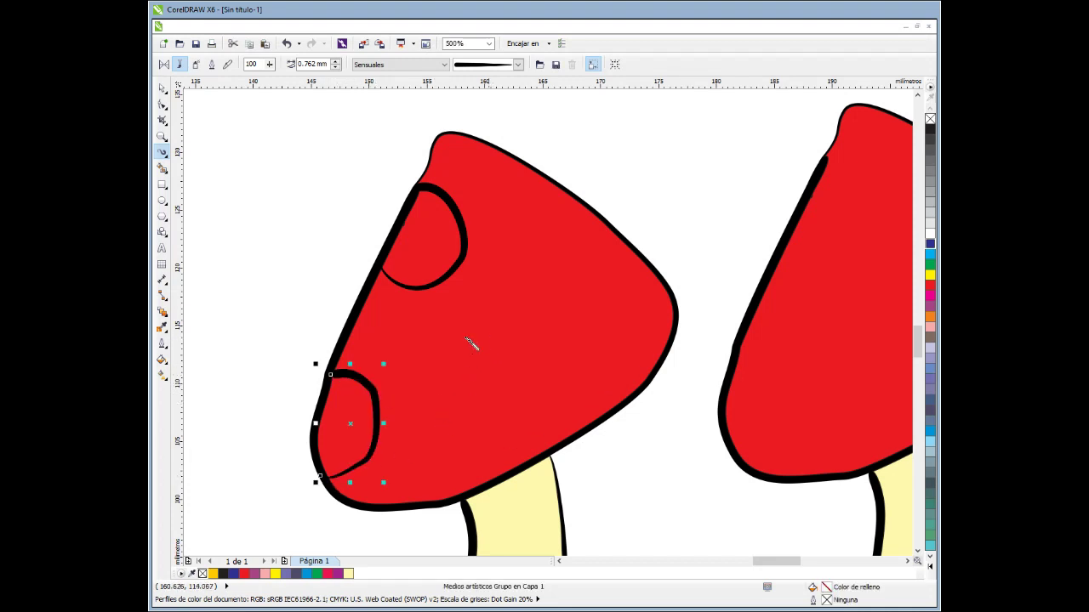
mouse_move(468, 340)
left_mouse_down()
mouse_move(428, 390)
mouse_move(451, 442)
mouse_move(508, 402)
mouse_move(501, 350)
mouse_move(467, 340)
left_mouse_up()
mouse_move(535, 323)
left_mouse_down()
mouse_move(589, 295)
mouse_move(583, 239)
mouse_move(532, 247)
left_mouse_up()
mouse_move(497, 202)
left_mouse_down()
mouse_move(539, 206)
mouse_move(562, 193)
left_mouse_up()
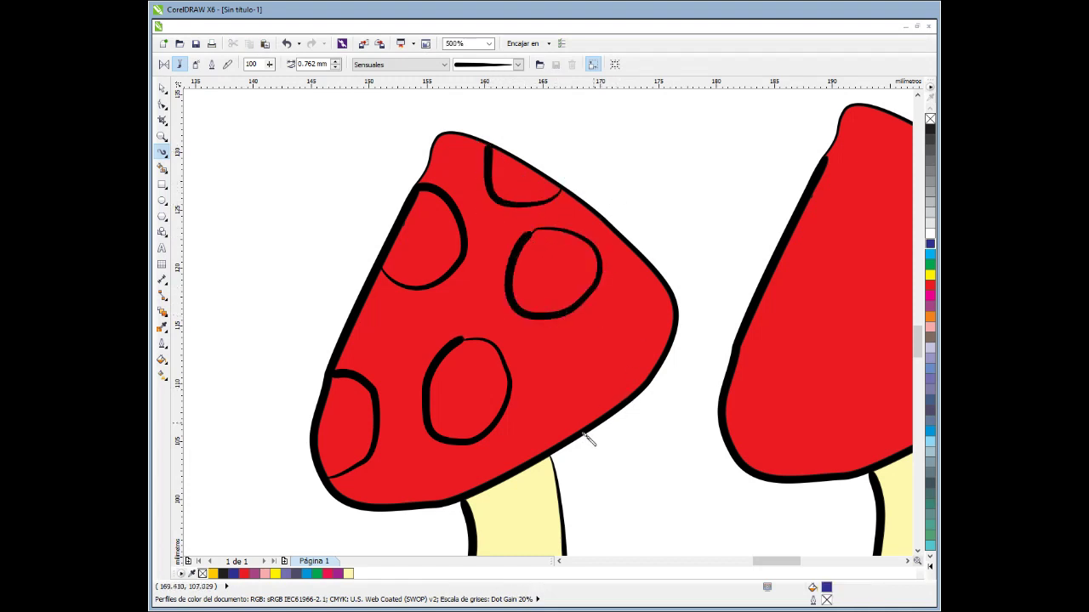
Brush a partial spot at the lower-right edge of the left mushroom's cap, discarding the first attempt and redrawing it.
left_click_drag(581, 426, 688, 343)
key("Delete")
mouse_move(581, 434)
left_mouse_down()
mouse_move(595, 370)
mouse_move(623, 347)
mouse_move(667, 359)
left_mouse_up()
key("Delete")
key("F3")
key("F3")
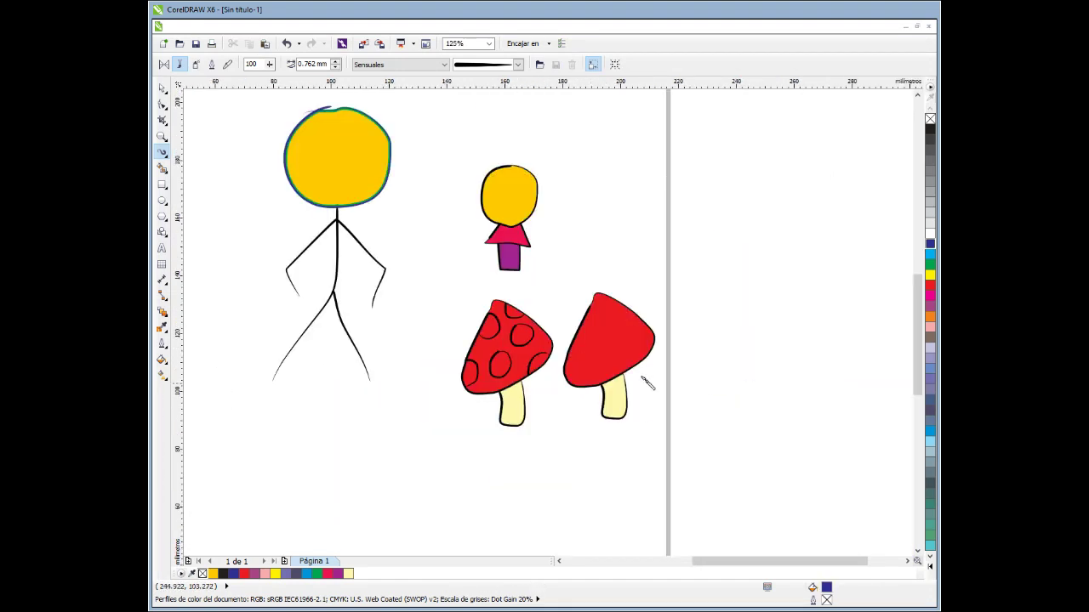
scroll(644, 382, "up", 1)
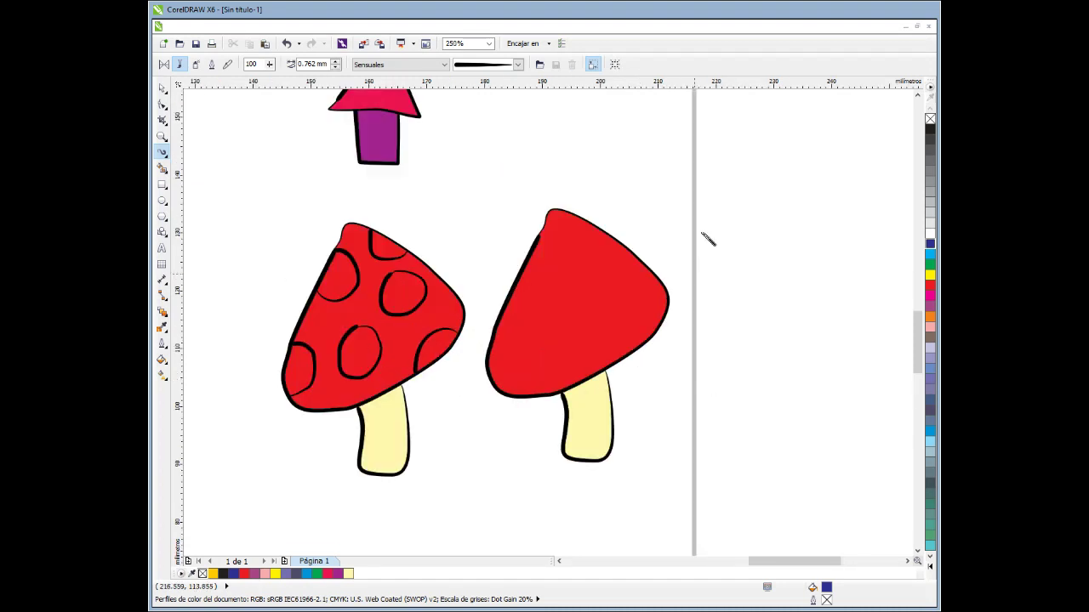
scroll(522, 377, "up", 1)
scroll(522, 377, "down", 1)
scroll(524, 289, "up", 1)
left_click_drag(581, 246, 573, 253)
scroll(583, 268, "down", 1)
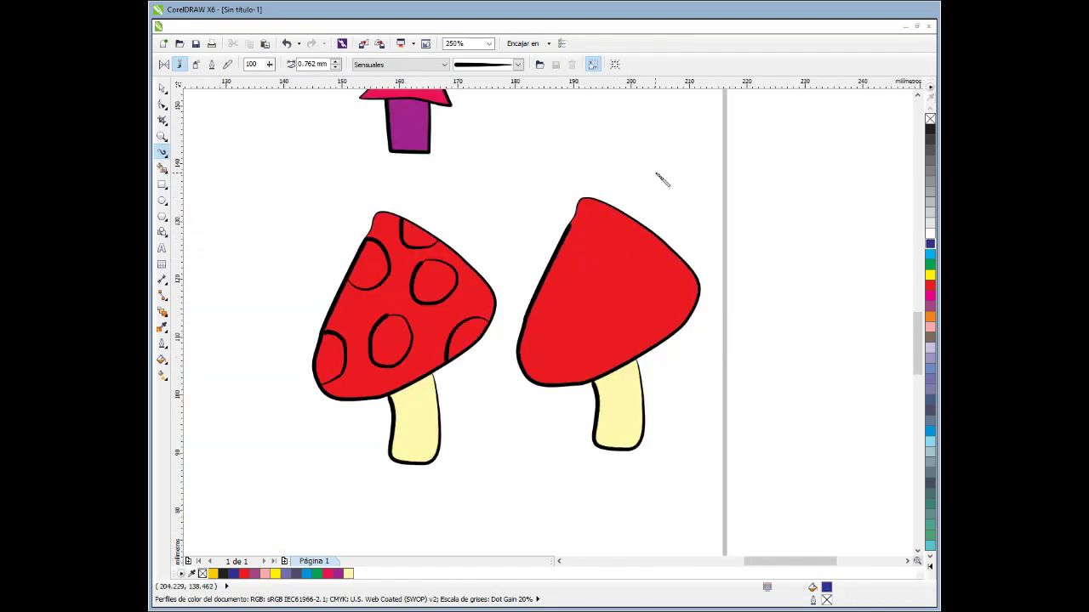
Delete the plain right mushroom and put a duplicate of the whole spotted mushroom in its place.
left_click(161, 89)
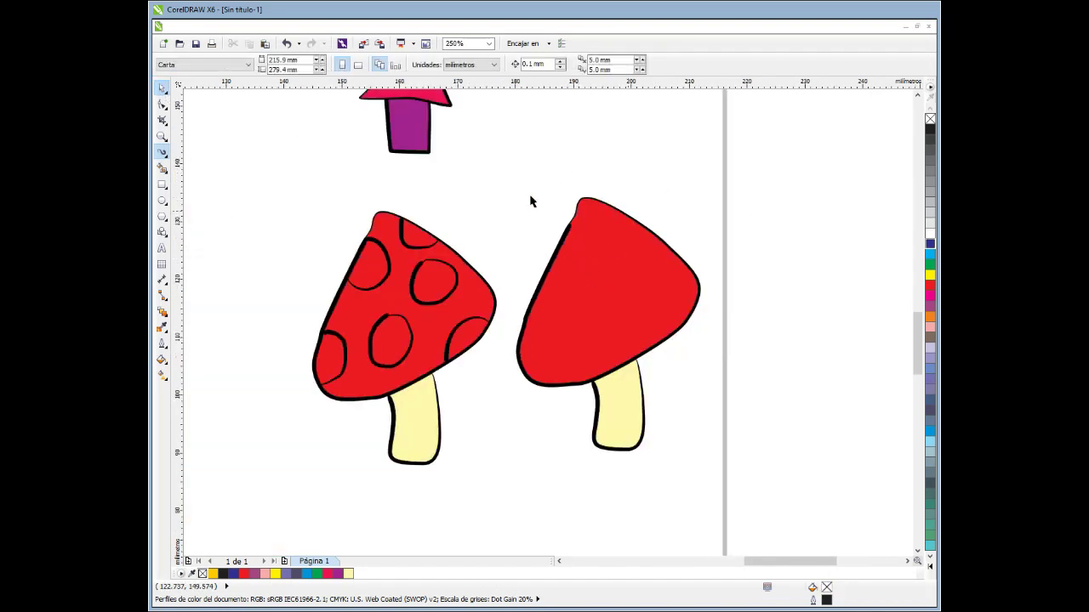
mouse_move(729, 170)
left_mouse_down()
mouse_move(513, 510)
mouse_move(473, 473)
left_mouse_up()
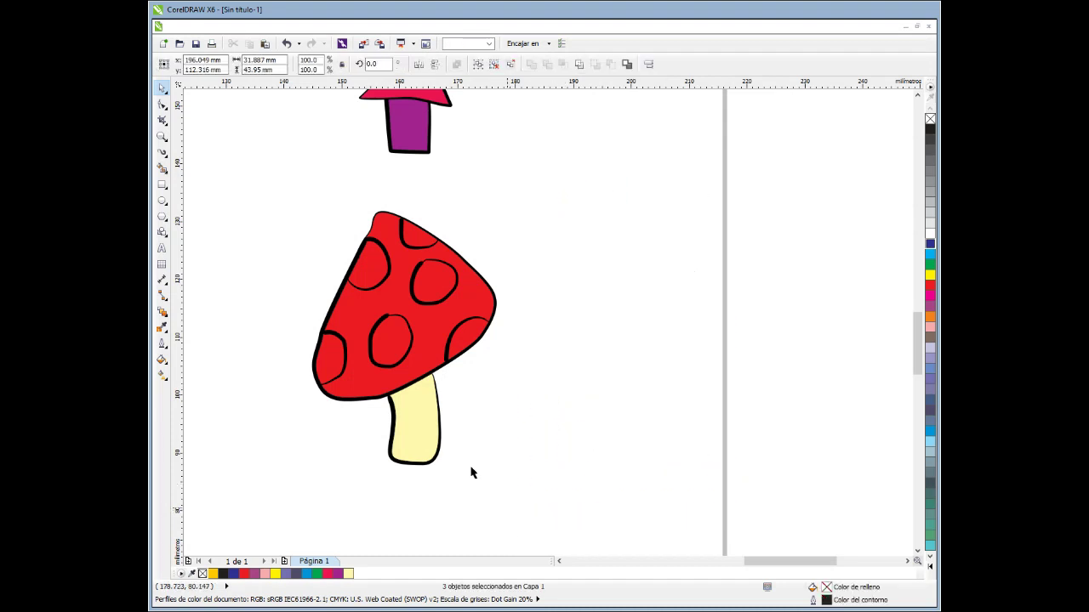
left_click_drag(283, 204, 554, 534)
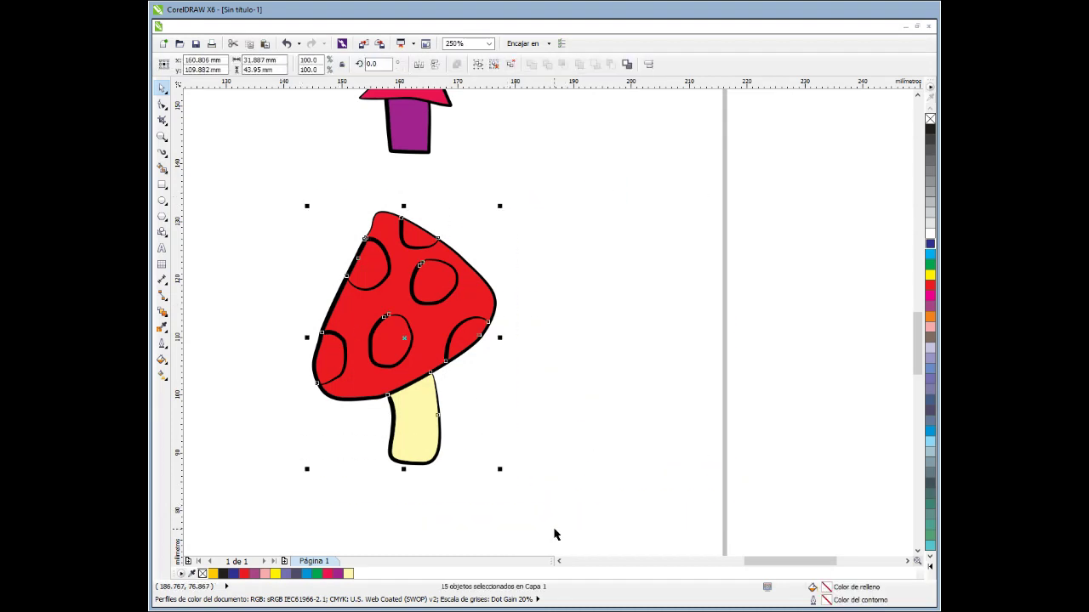
left_click_drag(405, 338, 626, 333)
left_click(222, 288)
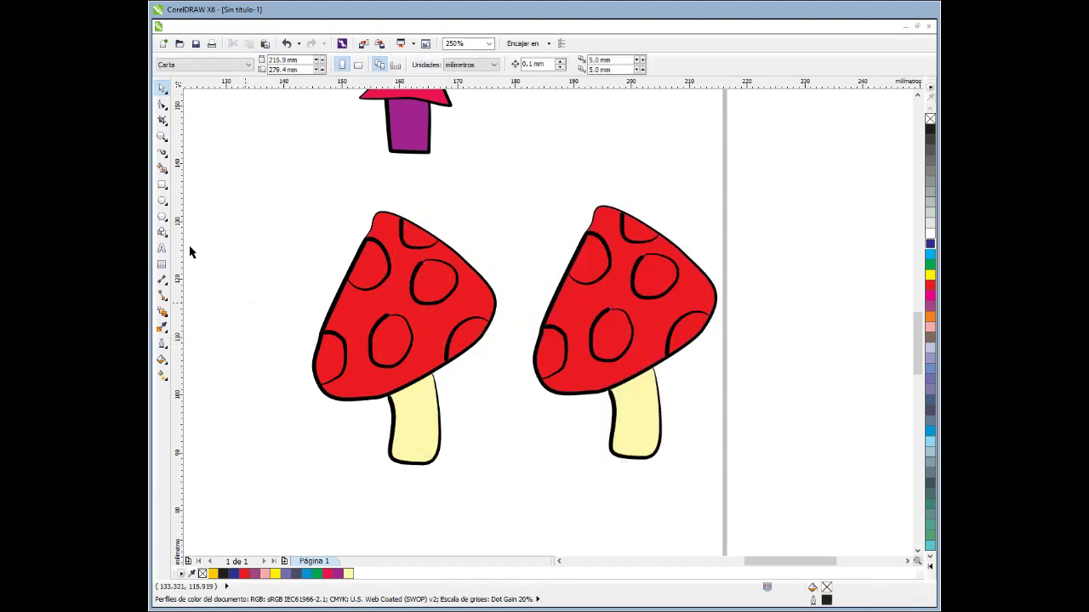
Smart Fill all six spots on the left mushroom's cap in white (C:0 M:0 Y:0 K:0) with a Muy fina outline.
left_click(162, 167)
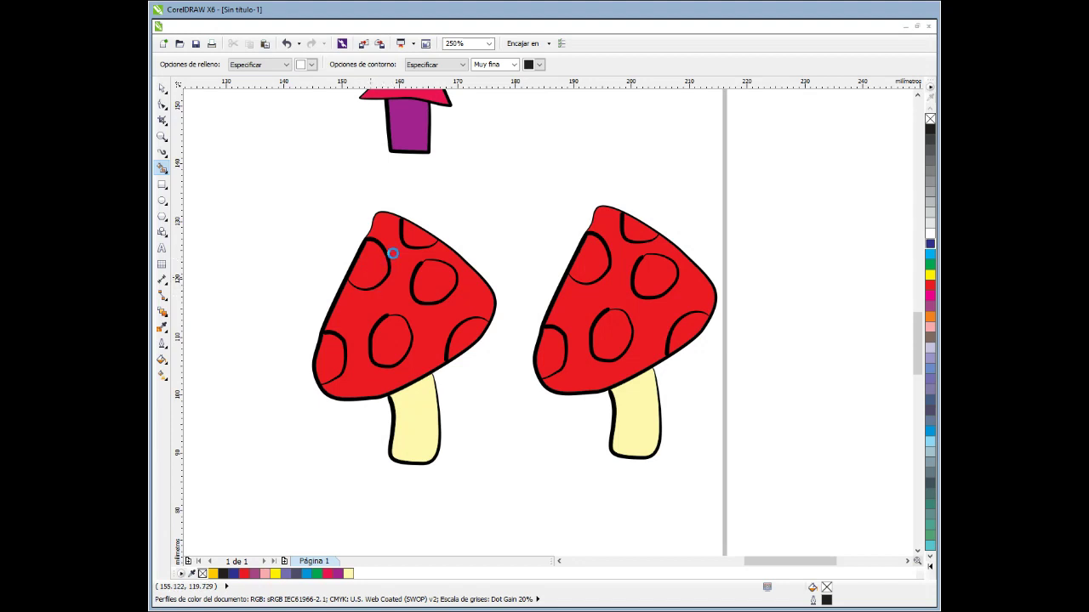
left_click(367, 265)
left_click(417, 232)
left_click(430, 281)
left_click(389, 338)
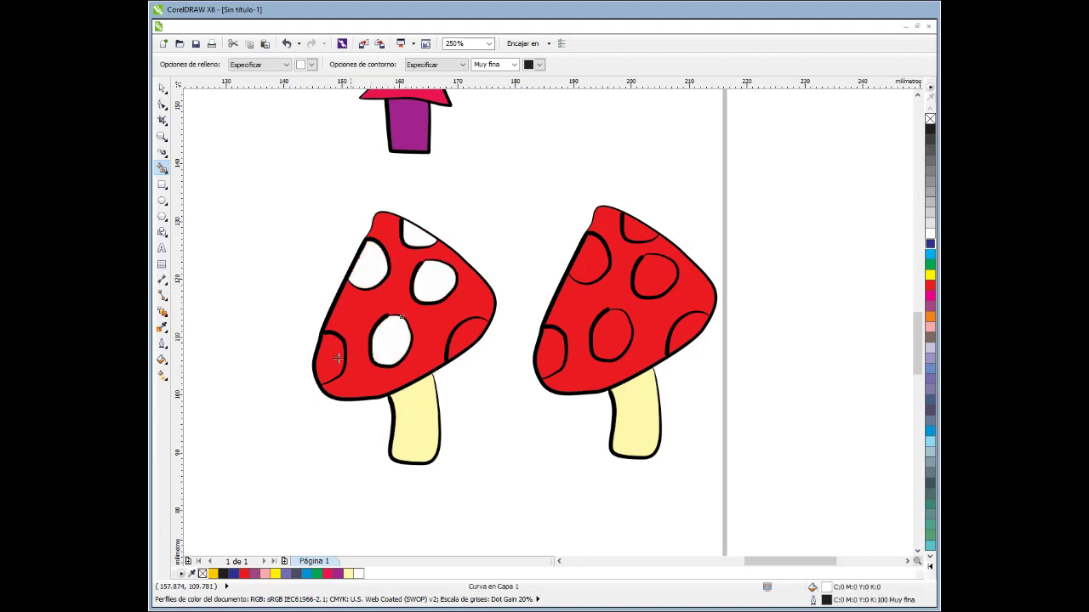
left_click(338, 359)
left_click(466, 345)
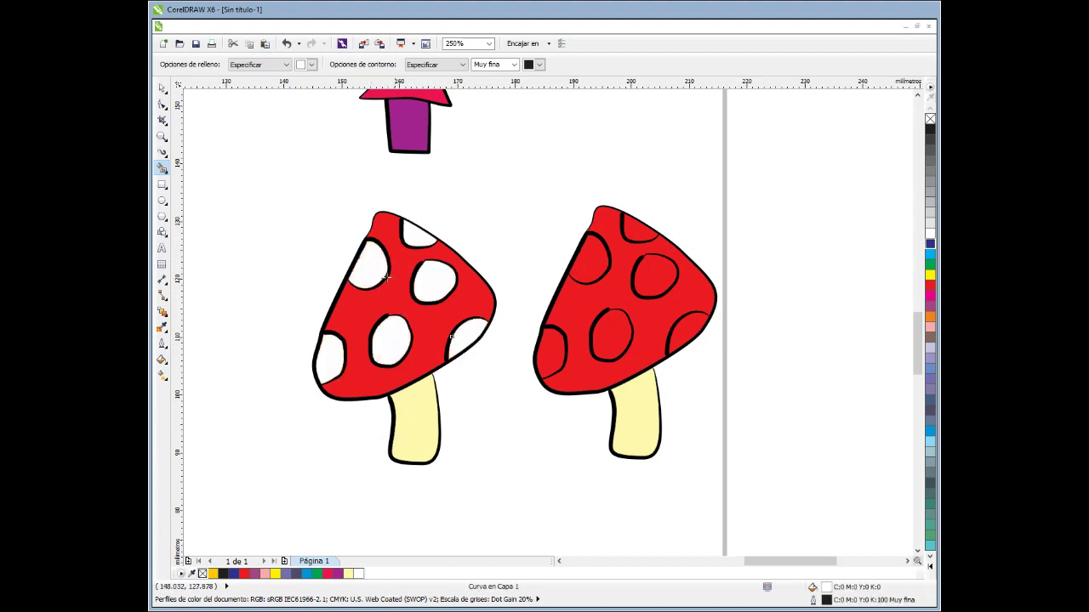
Smart Fill all six spots on the right mushroom's cap in white (C:0 M:0 Y:0 K:0) with the outline set to Ninguna.
left_click(162, 152)
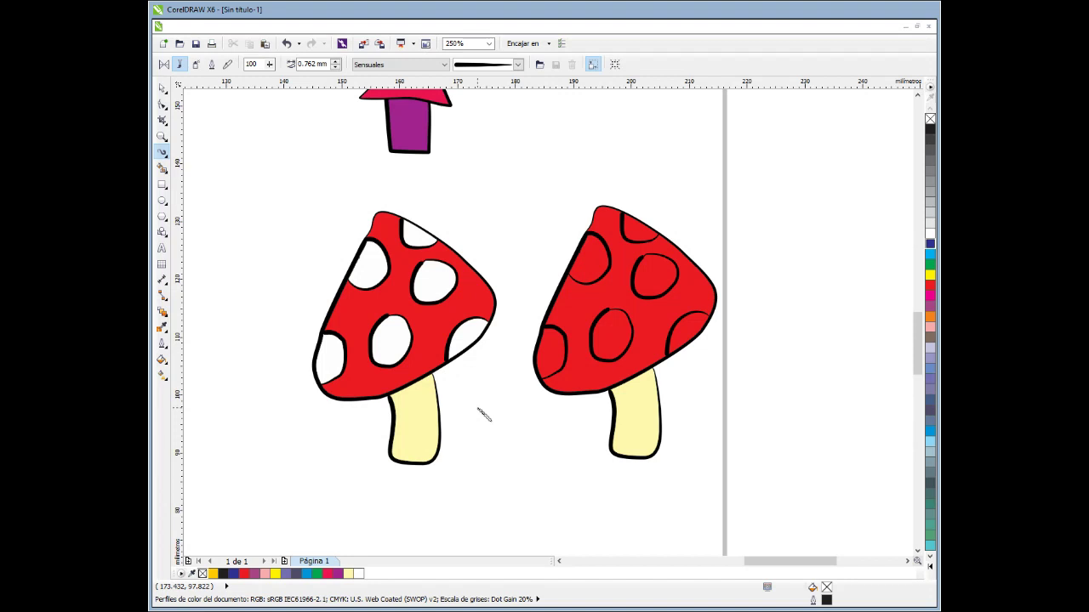
left_click(162, 167)
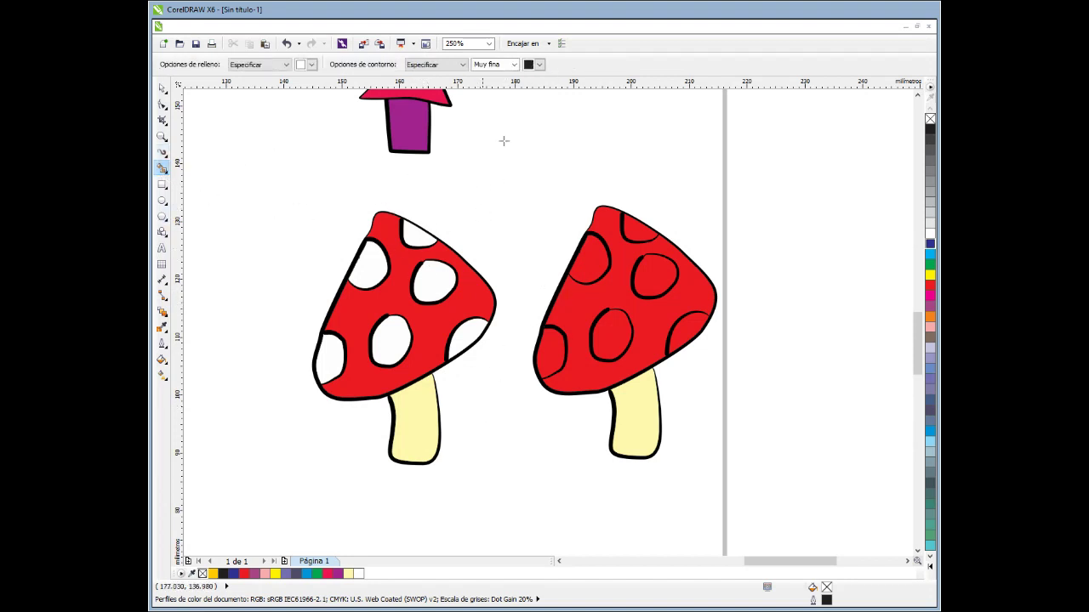
left_click(514, 66)
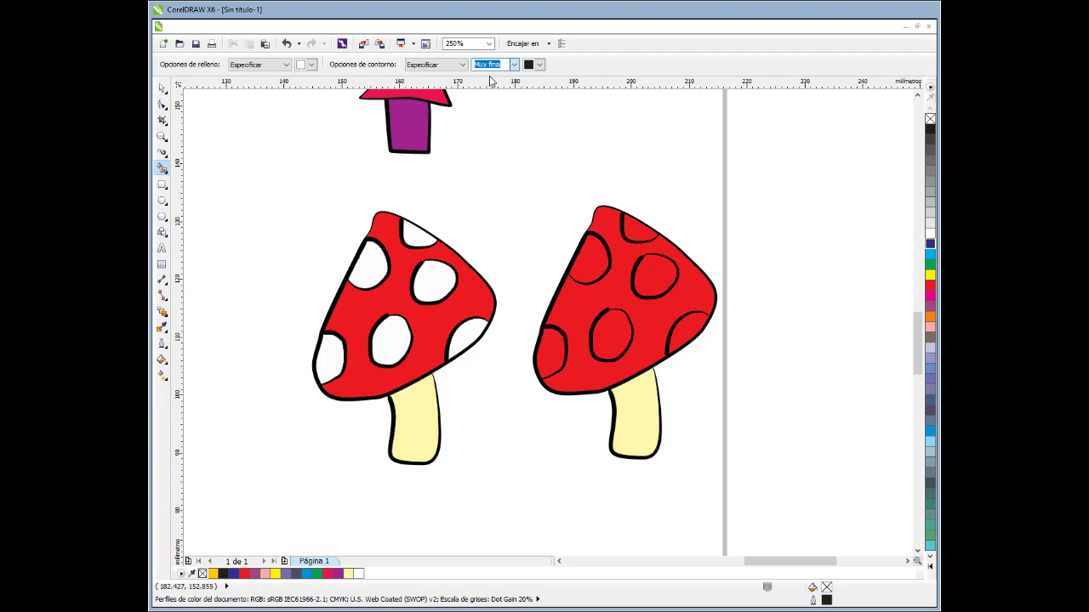
key("Up")
left_click(598, 264)
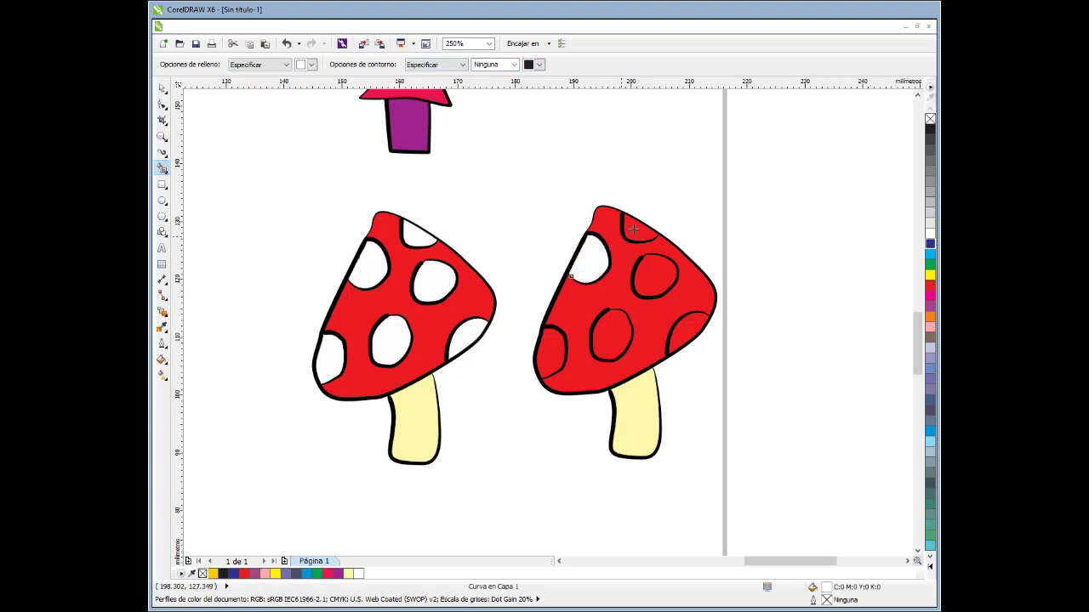
left_click(633, 229)
left_click(648, 274)
left_click(608, 333)
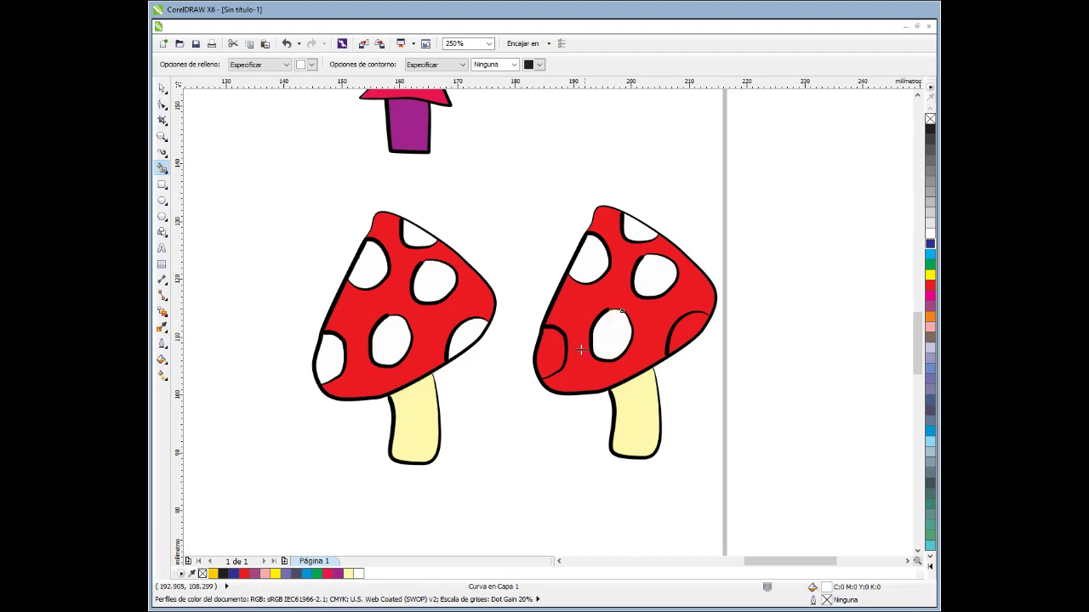
left_click(553, 351)
left_click(689, 334)
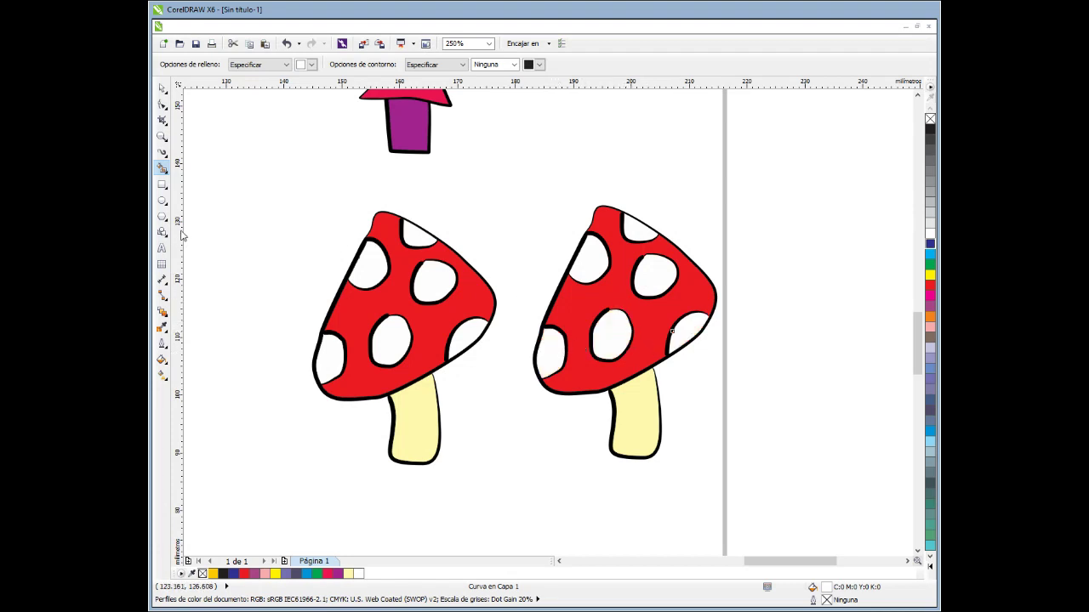
Delete the black brushed outlines around the six white spots on the right mushroom's cap.
left_click(162, 152)
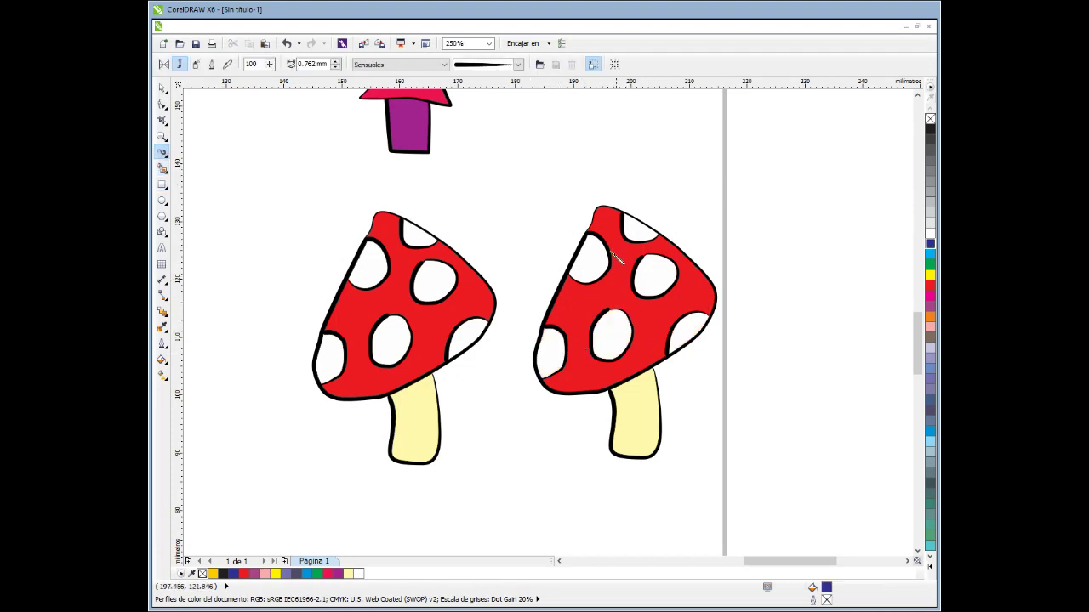
scroll(618, 259, "up", 2)
mouse_move(618, 259)
left_mouse_down()
mouse_move(587, 223)
mouse_move(567, 223)
mouse_move(638, 285)
mouse_move(642, 220)
mouse_move(663, 284)
mouse_move(627, 365)
mouse_move(499, 437)
mouse_move(519, 417)
mouse_move(510, 409)
left_mouse_up()
mouse_move(724, 402)
left_mouse_down()
mouse_move(745, 399)
mouse_move(737, 404)
left_mouse_up()
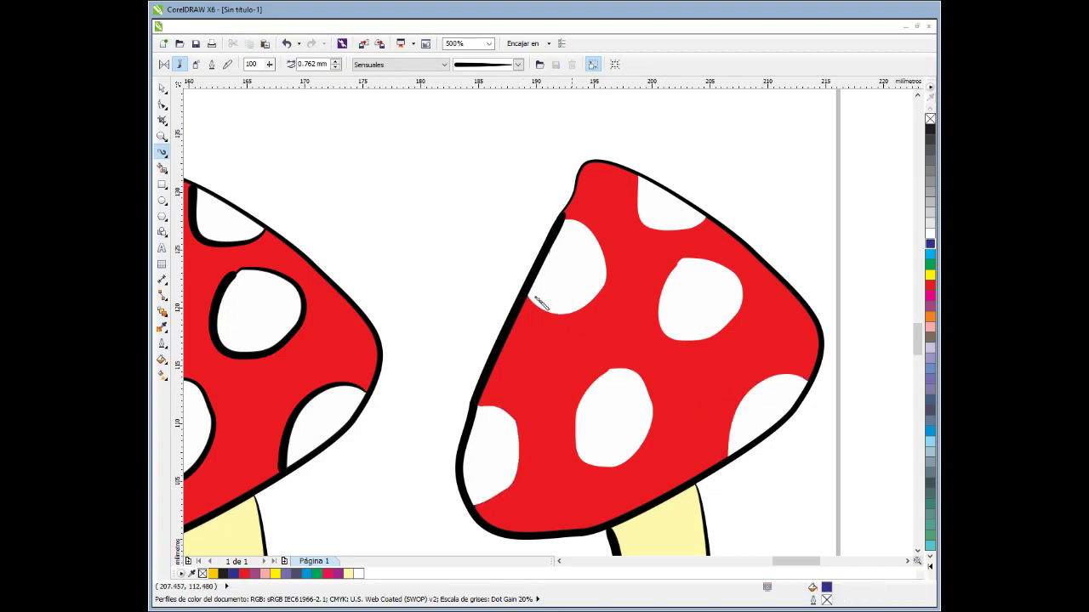
Paste a copy of the mushroom with unfilled spots and place it outside the page, to the right of the second mushroom.
scroll(543, 304, "down", 1)
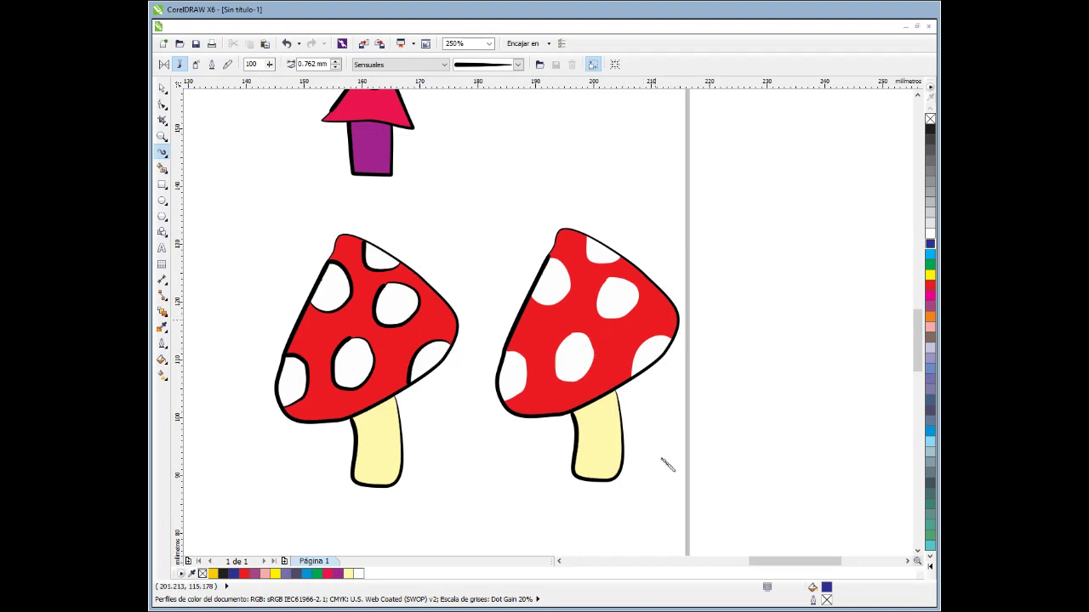
scroll(557, 361, "down", 2)
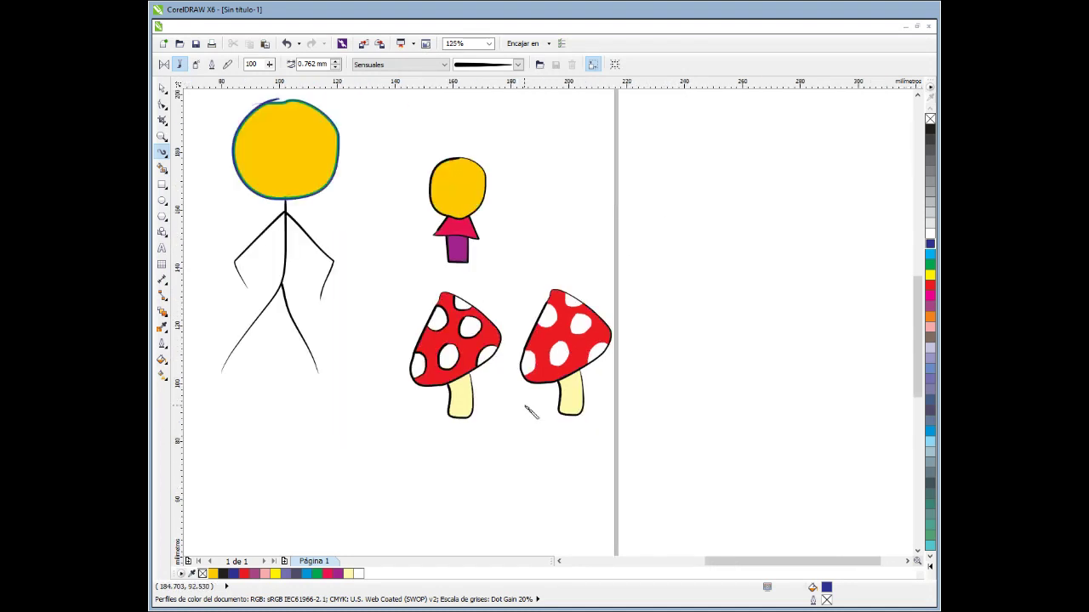
scroll(510, 368, "up", 2)
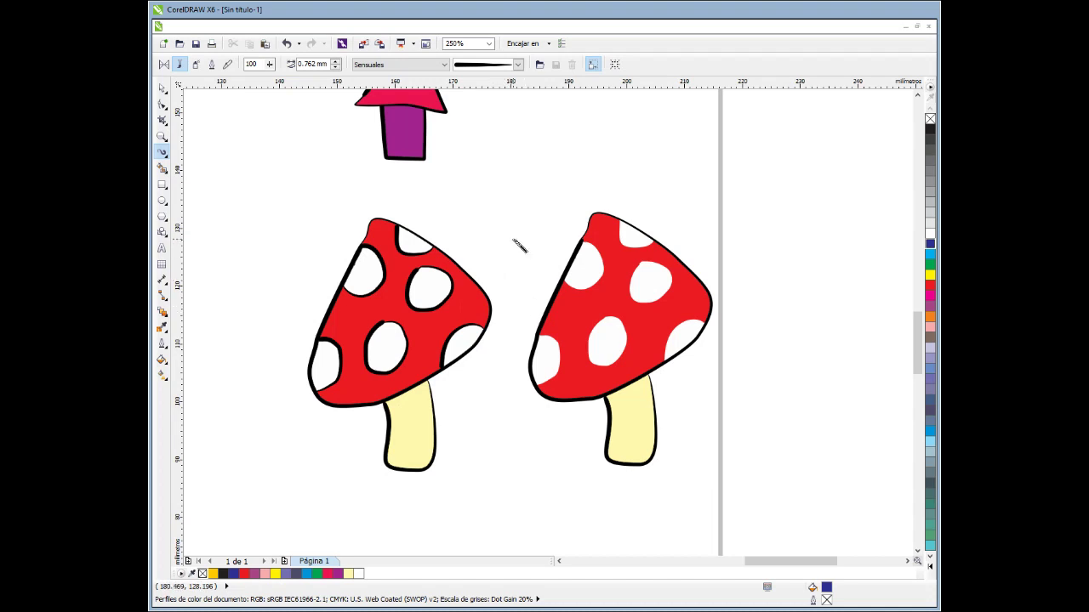
scroll(384, 262, "down", 2)
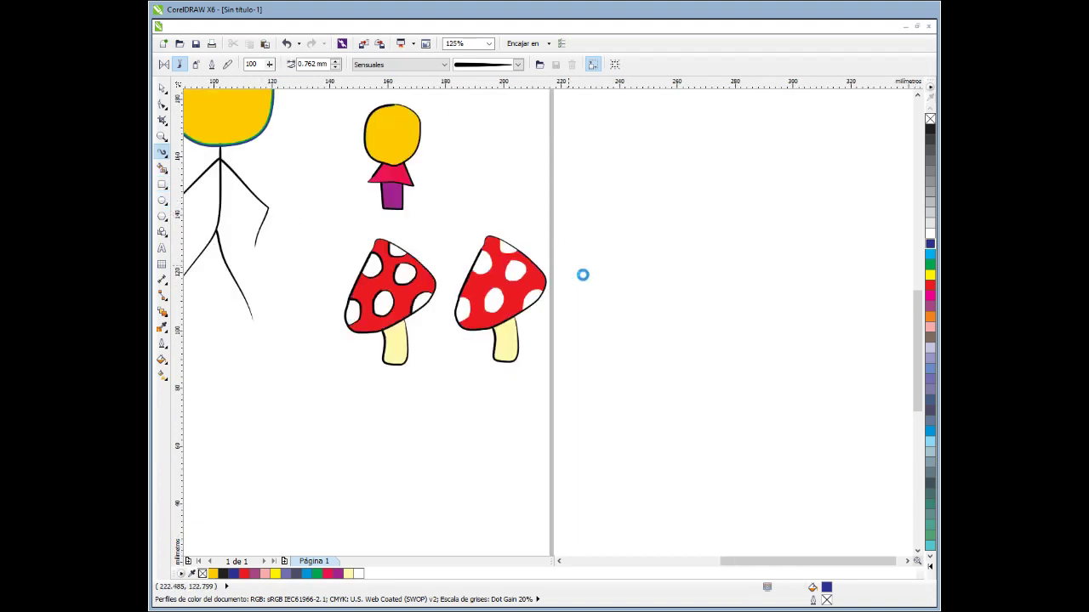
scroll(583, 275, "up", 2)
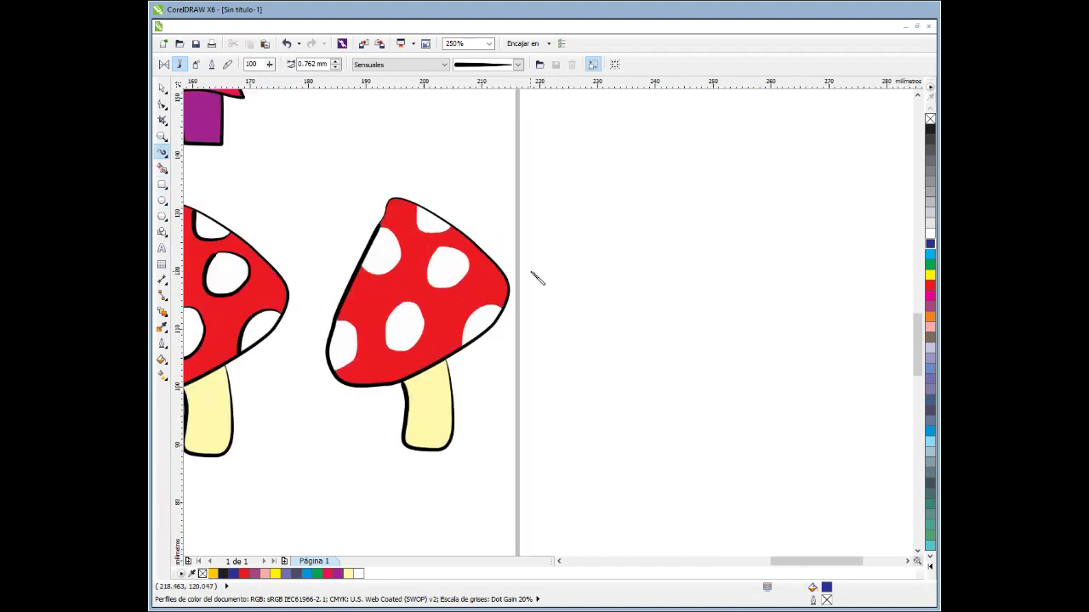
key("ctrl+z")
key("space")
left_click_drag(226, 187, 298, 468)
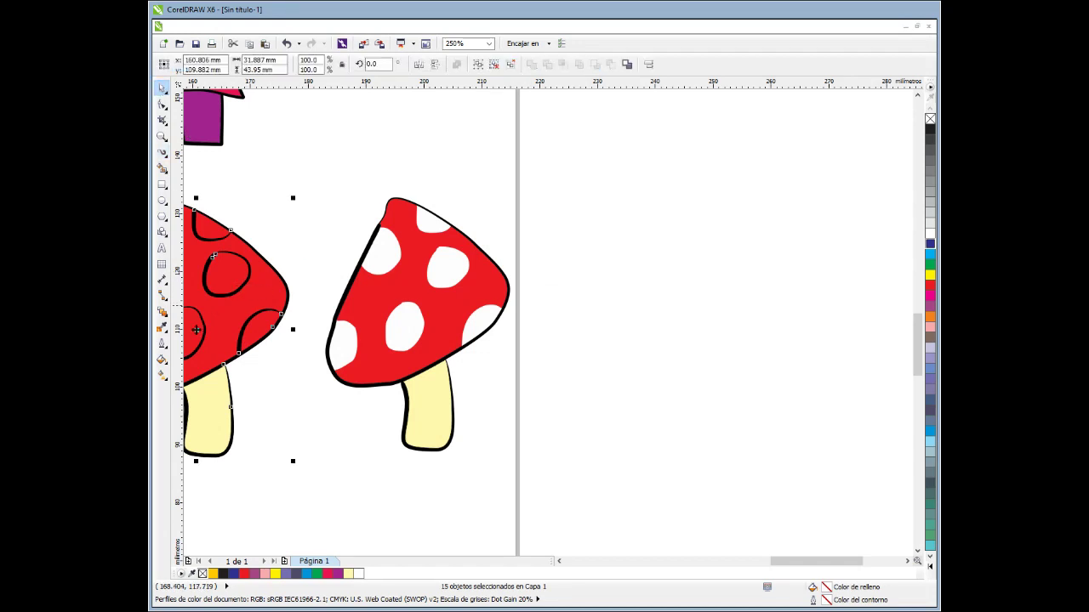
left_click_drag(247, 355, 704, 346)
left_click(554, 396)
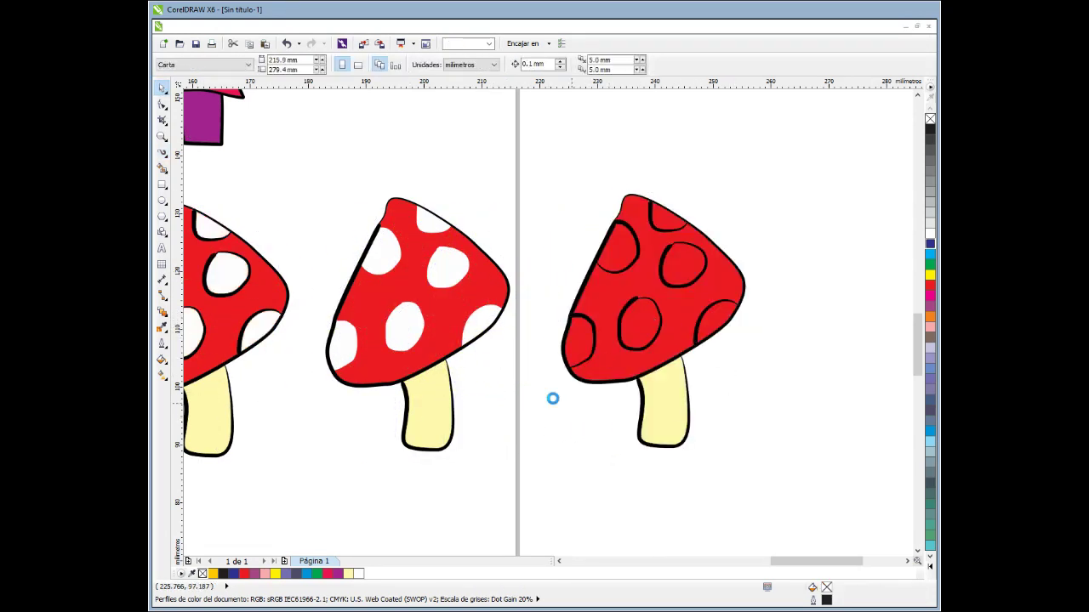
Paste another copy of the mushroom with unfilled spots and place it to the right of the third mushroom.
scroll(553, 463, "down", 2)
key("ctrl+v")
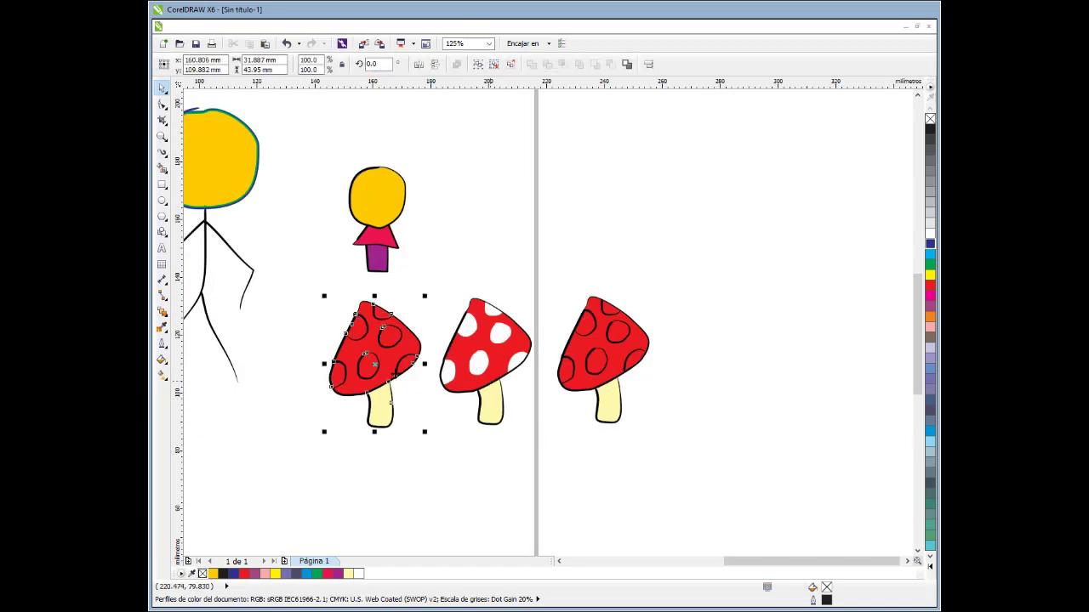
left_click_drag(376, 361, 646, 364)
left_click_drag(750, 358, 708, 363)
key("Escape")
Delete the third mushroom's red cap fill and Smart Fill the area around its spots in red (C:0 M:100 Y:100 K:0) with outline Ninguna.
scroll(694, 372, "up", 2)
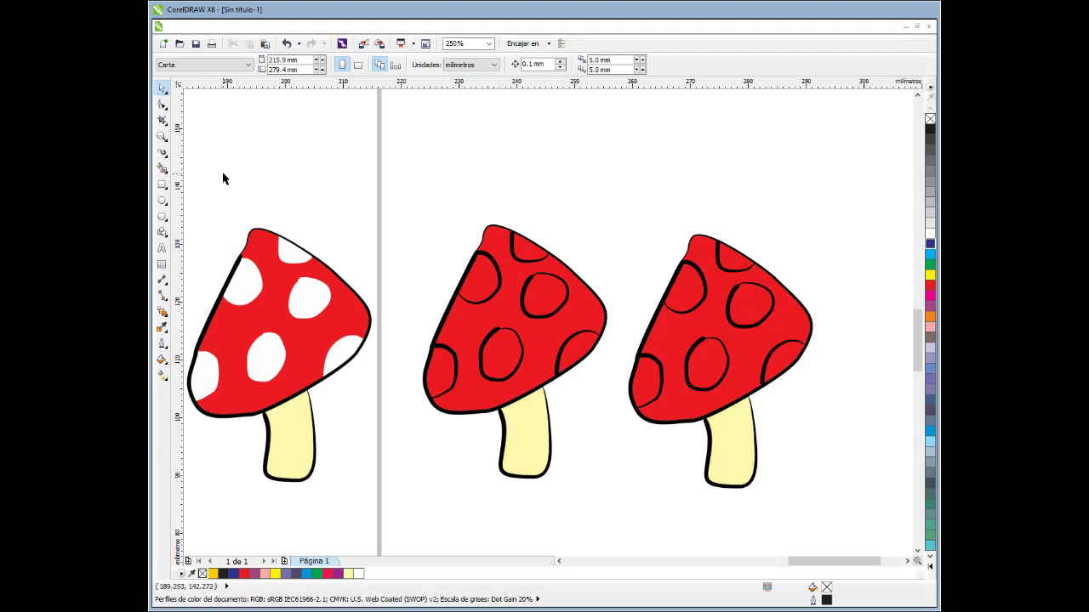
left_click(163, 169)
left_click(163, 153)
left_click(478, 334)
key("Delete")
left_click(161, 170)
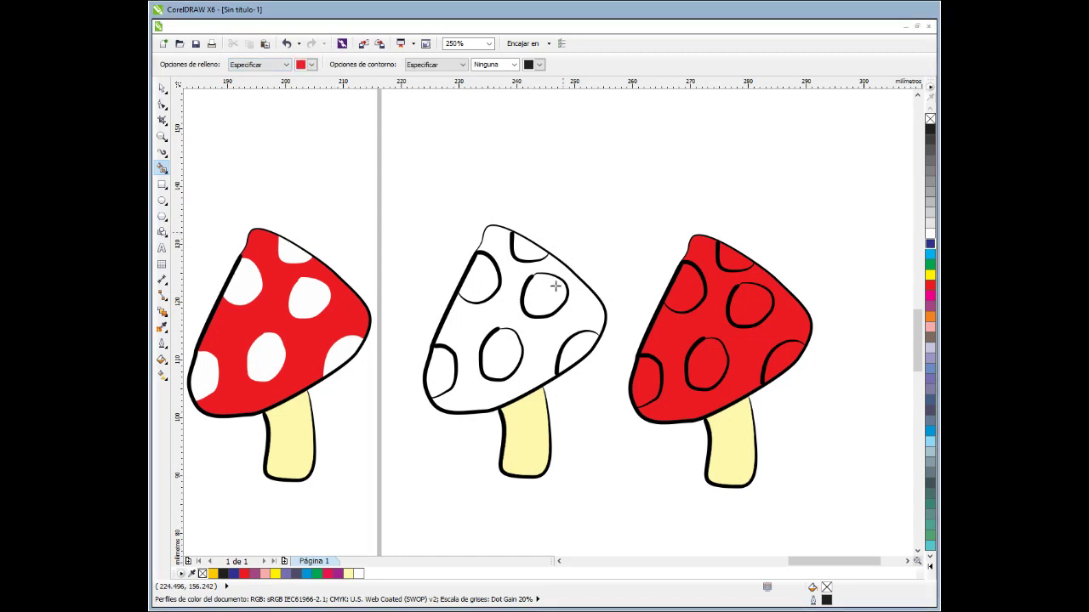
left_click(464, 324)
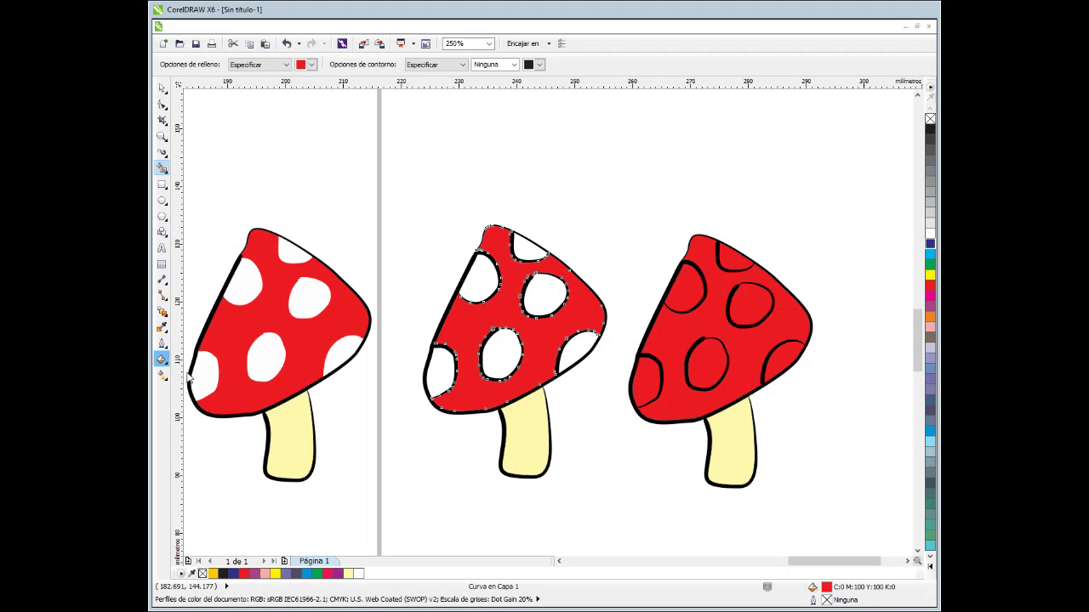
Try a red-to-dark-red gradient fill on the third mushroom's cap and undo it.
key("space")
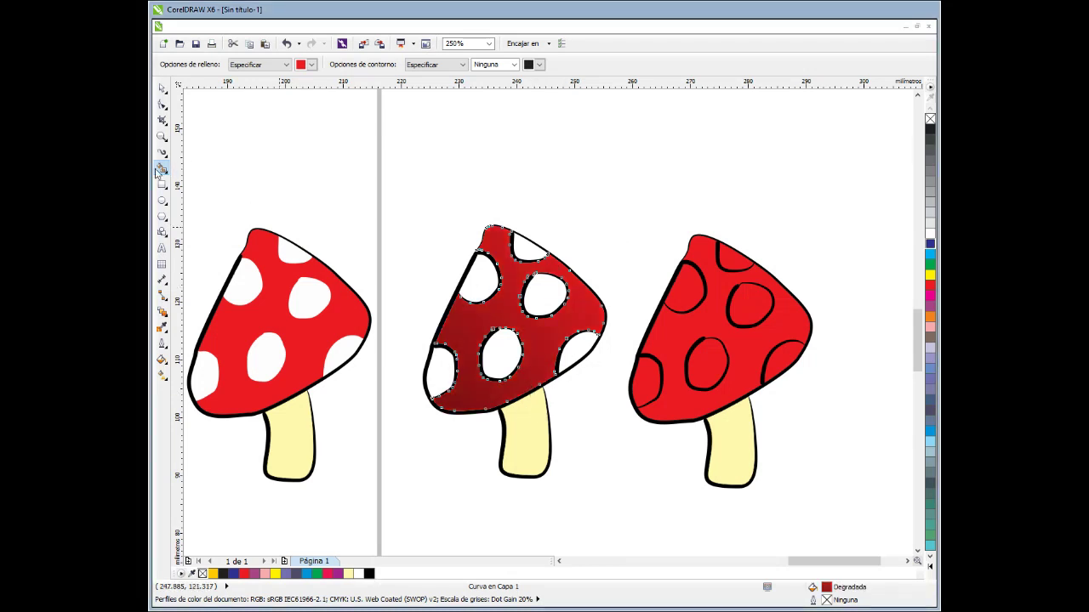
left_click(162, 151)
key("Escape")
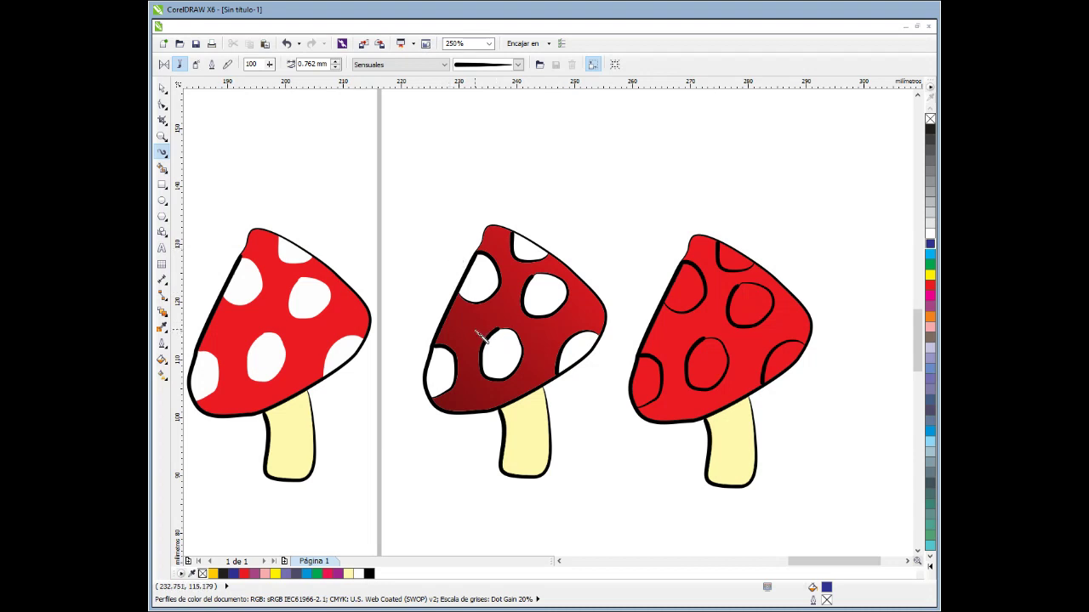
key("ctrl+z")
Try a yellow-to-orange gradient fill on the third mushroom's cap and undo it.
left_click(423, 299)
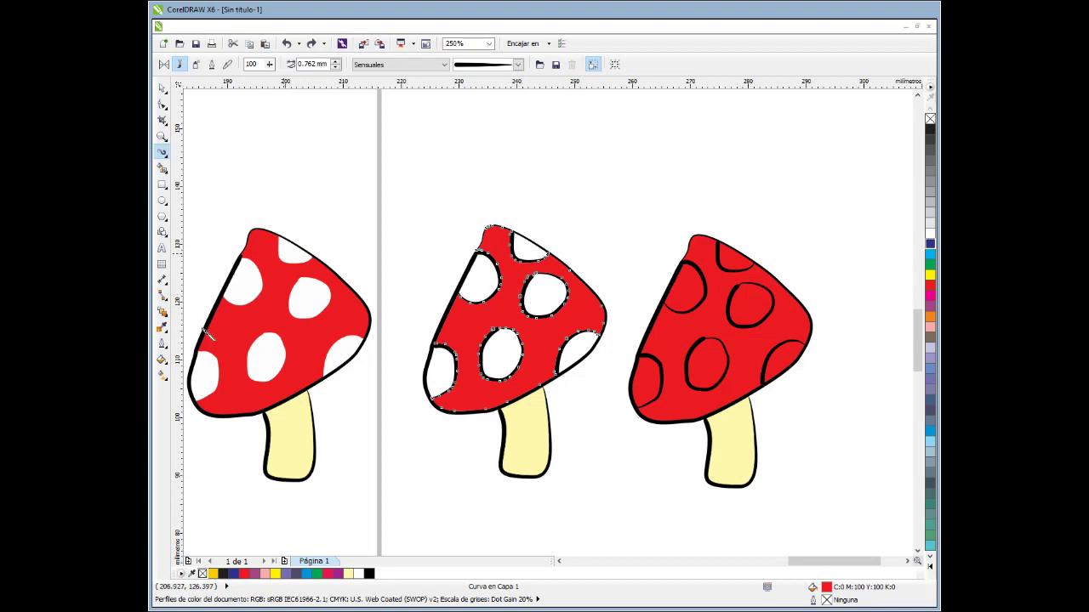
left_click(161, 360)
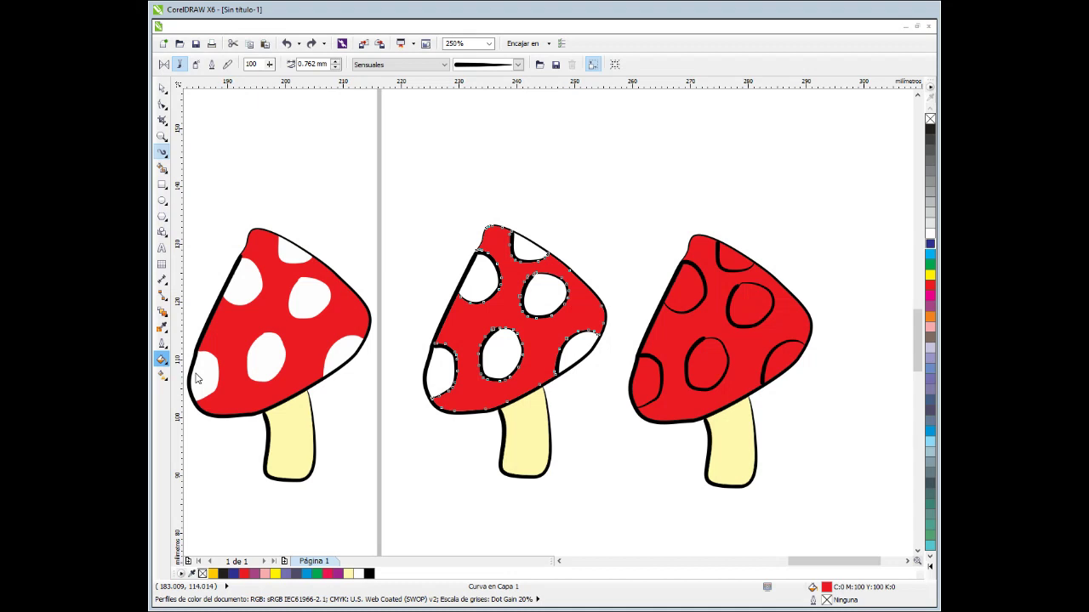
left_click(196, 378)
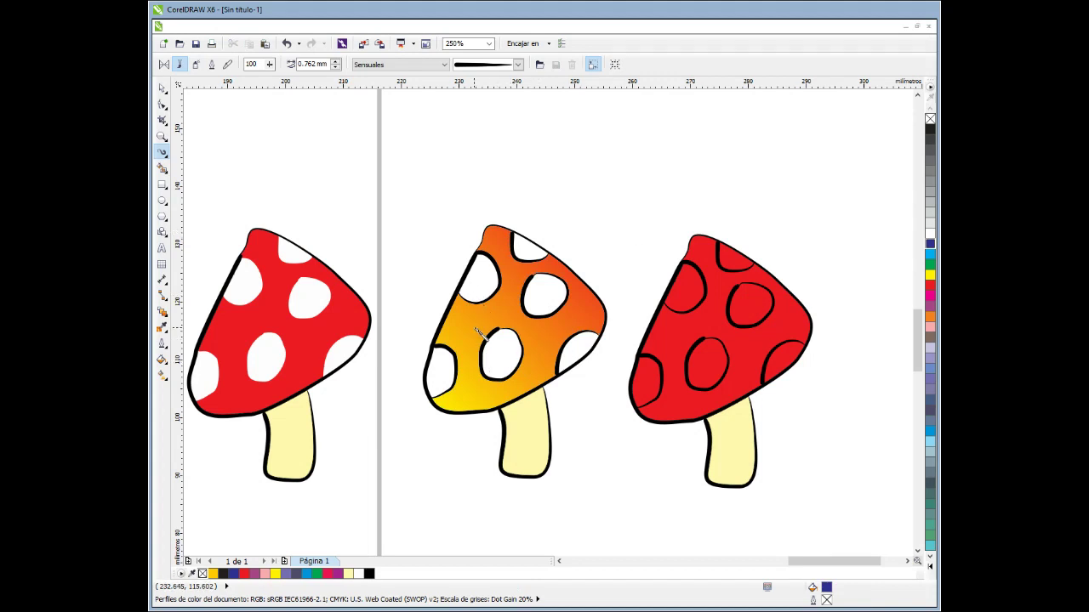
key("ctrl+z")
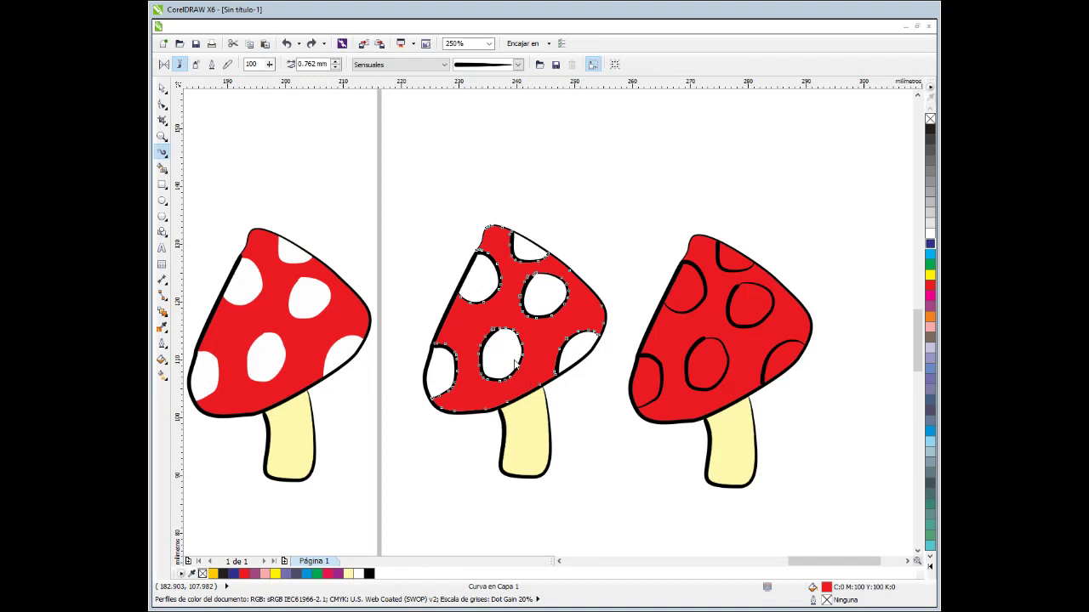
Apply a red-to-dark-red gradient to the third mushroom's cap and a light-orange-to-cream gradient to its stem.
left_click_drag(501, 360, 533, 405)
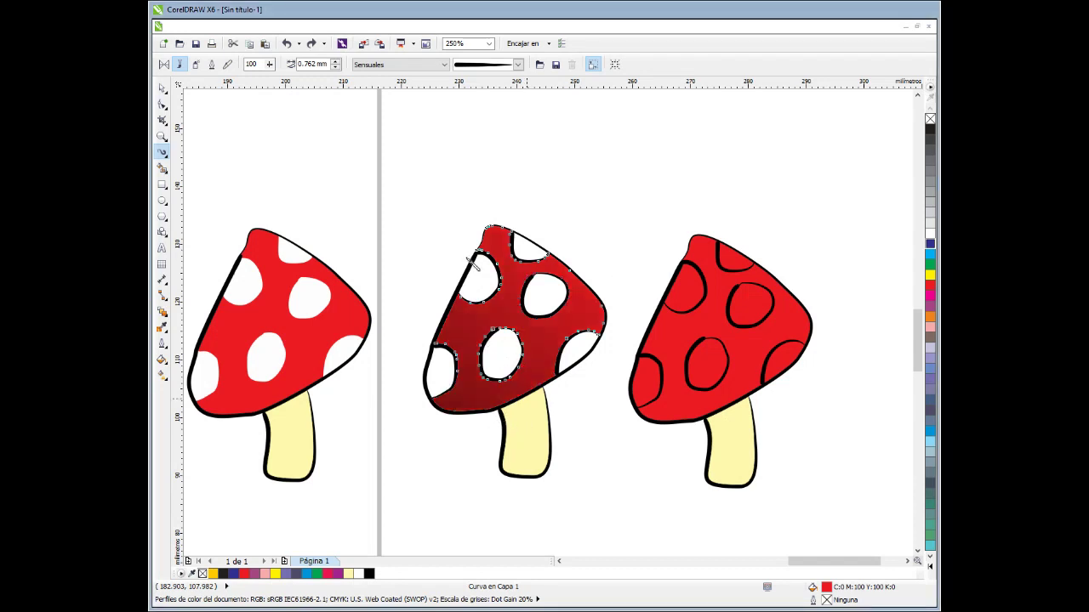
left_click(479, 204)
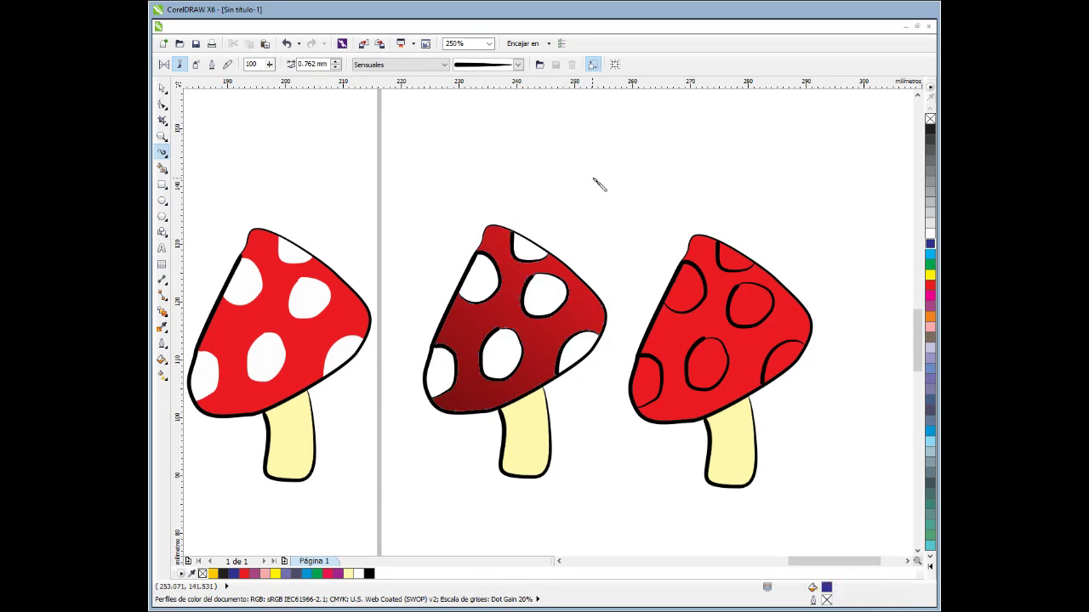
left_click(535, 465)
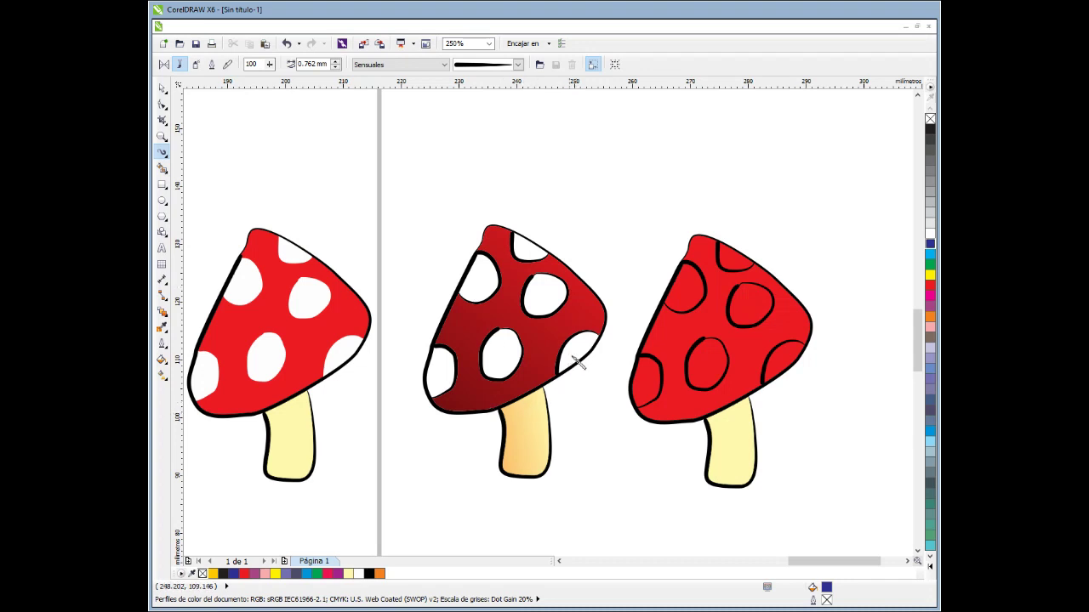
Delete the six brushed spot outlines from the fourth mushroom's red cap, leaving the cap and stem plain.
scroll(574, 360, "down", 2)
scroll(328, 357, "up", 1)
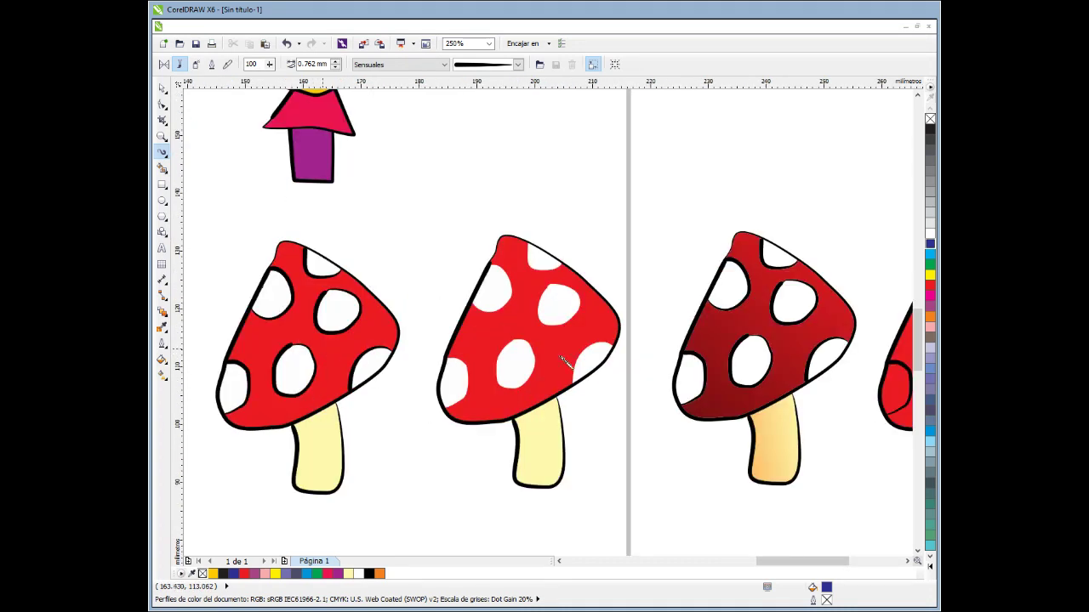
scroll(402, 379, "down", 1)
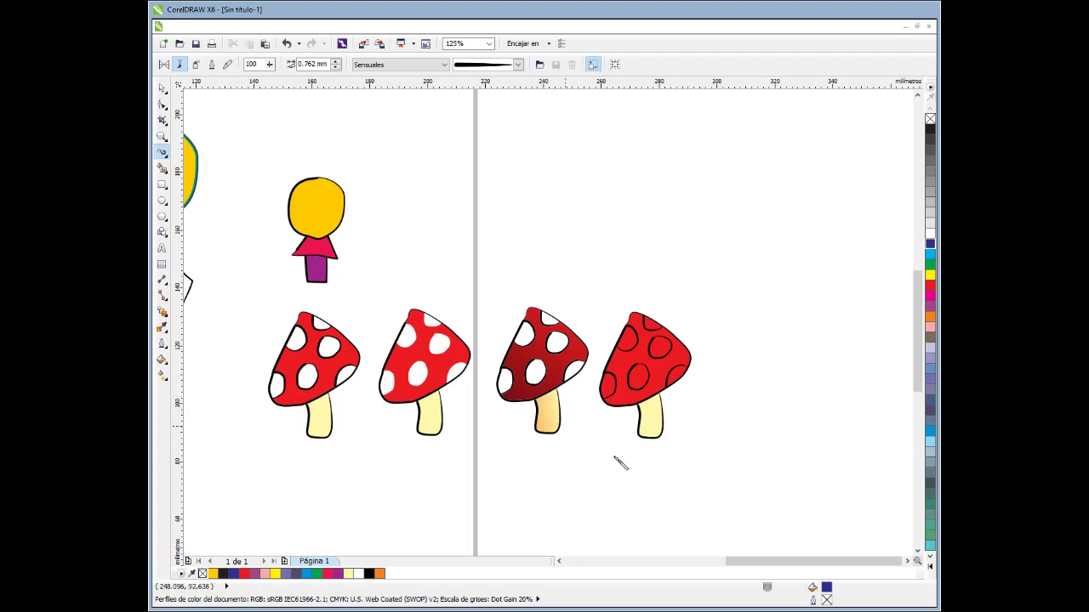
scroll(619, 461, "up", 1)
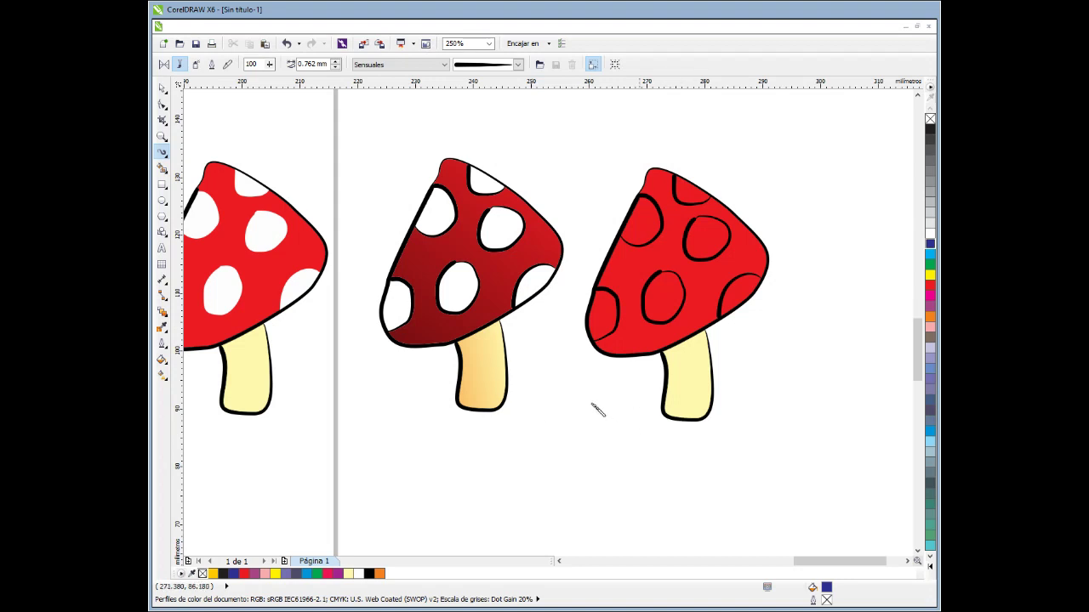
scroll(600, 400, "down", 1)
scroll(681, 371, "up", 1)
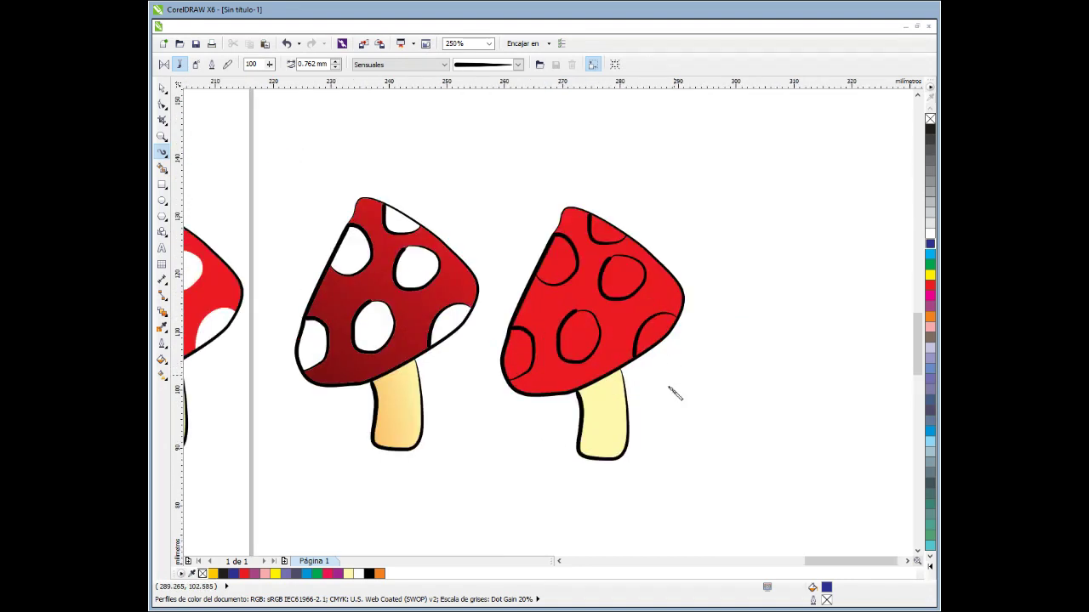
left_click(611, 267)
key("ctrl+z")
key("ctrl+z")
key("ctrl+z")
key("ctrl+z")
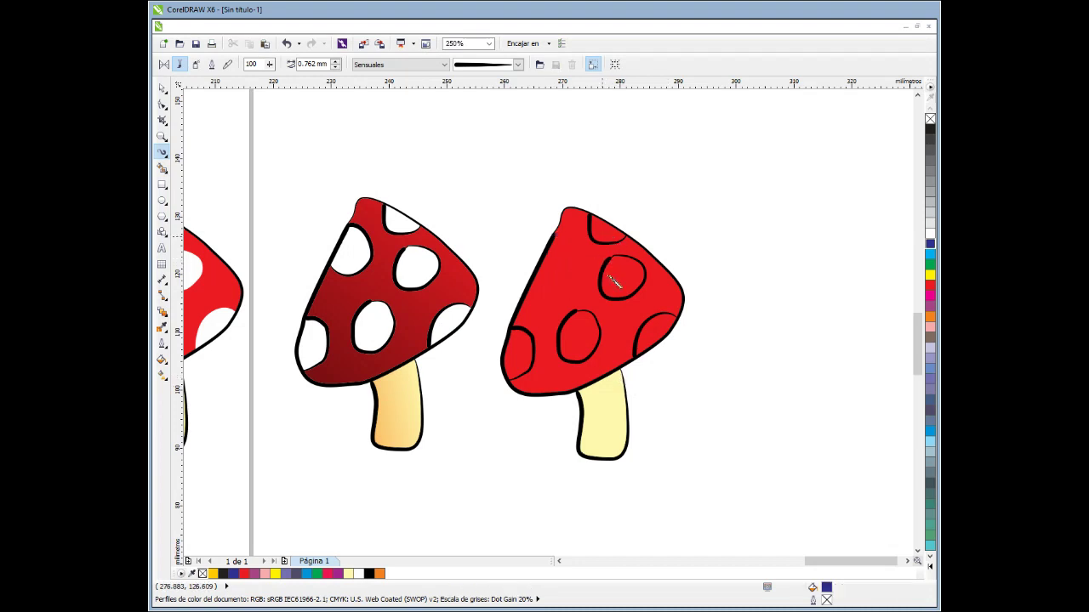
key("ctrl+z")
key("ctrl+z")
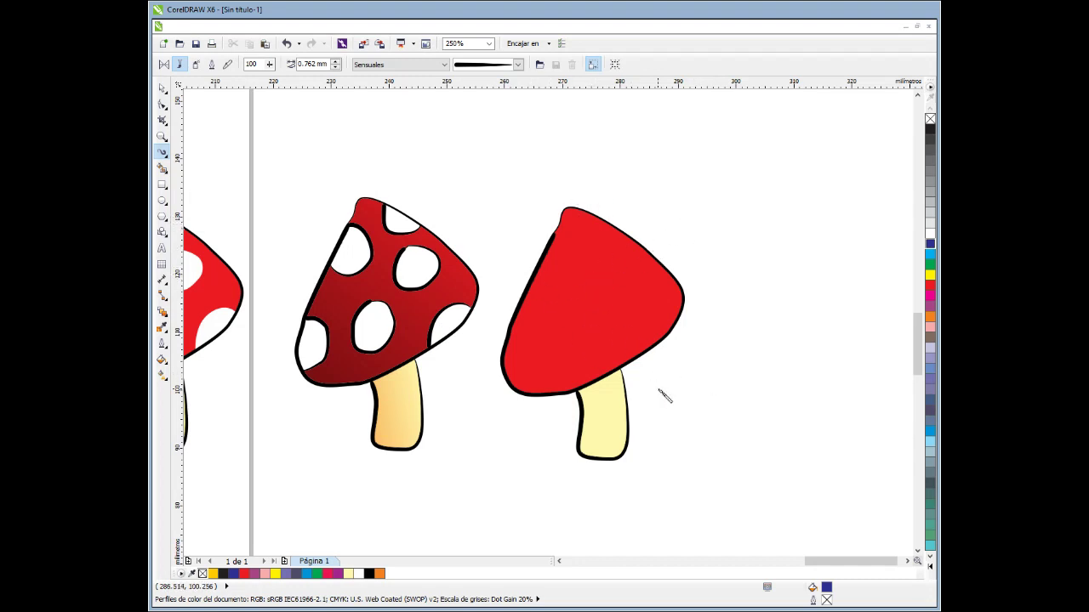
scroll(569, 219, "up", 2)
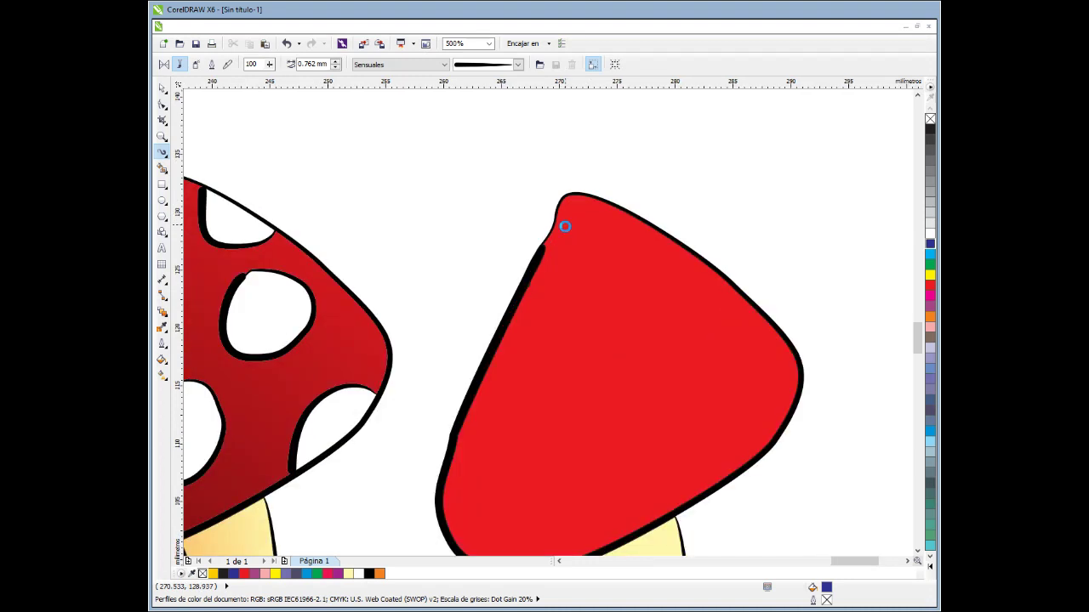
Brush a curved shading boundary down the fourth mushroom's cap, from its tip to the lower edge above the stem.
scroll(572, 233, "down", 2)
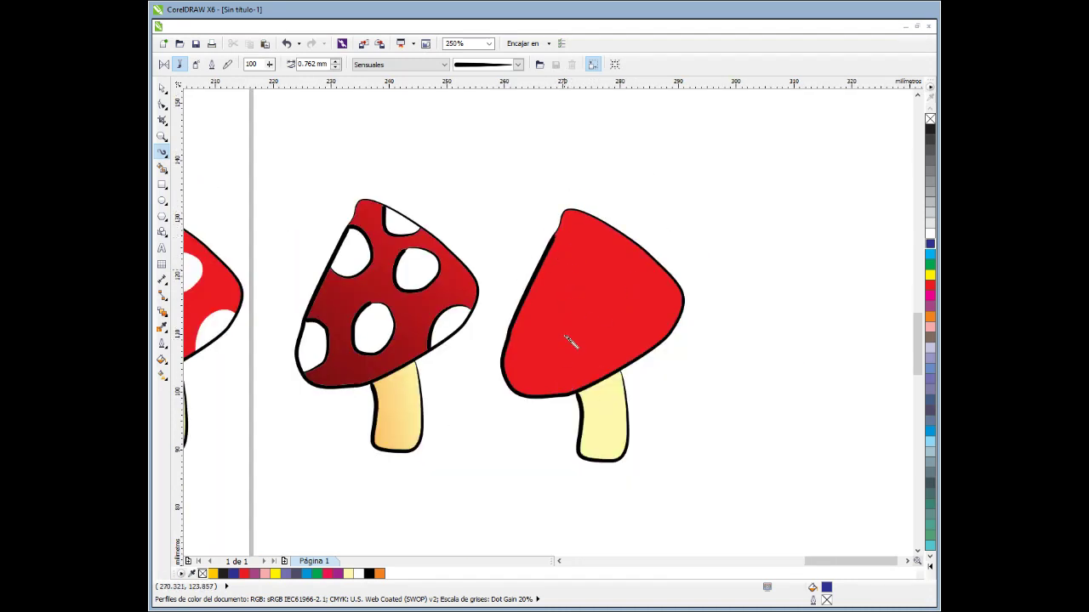
scroll(566, 327, "up", 2)
mouse_move(568, 99)
left_mouse_down()
mouse_move(562, 291)
mouse_move(542, 364)
mouse_move(556, 409)
mouse_move(579, 426)
mouse_move(647, 423)
left_mouse_up()
key("Escape")
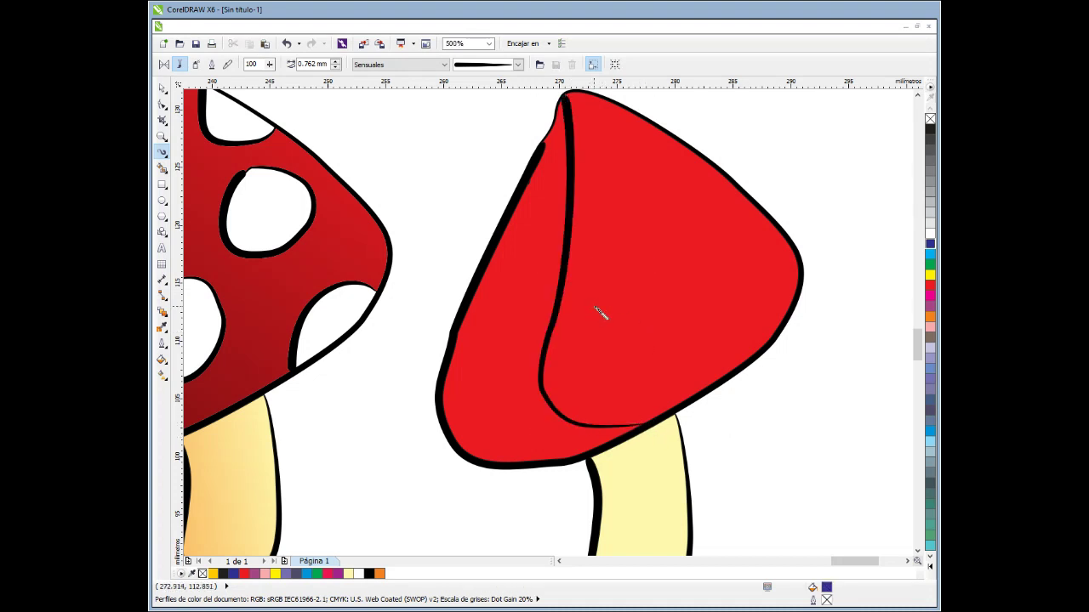
Try a red-to-dark-red gradient on the cap area left of the boundary stroke and delete the stroke.
scroll(584, 332, "down", 2)
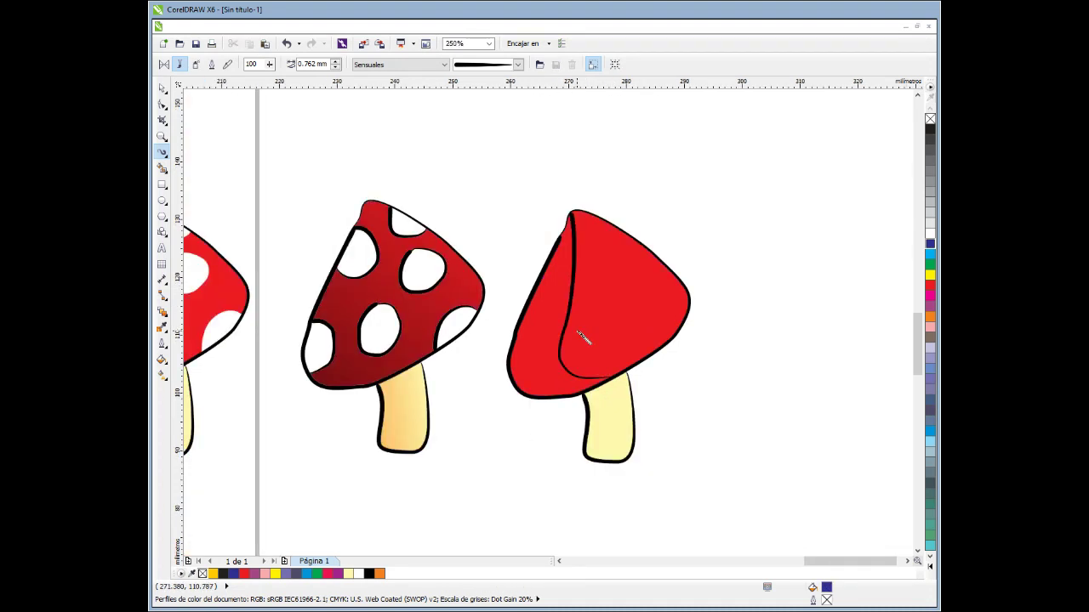
left_click(162, 168)
scroll(581, 307, "up", 2)
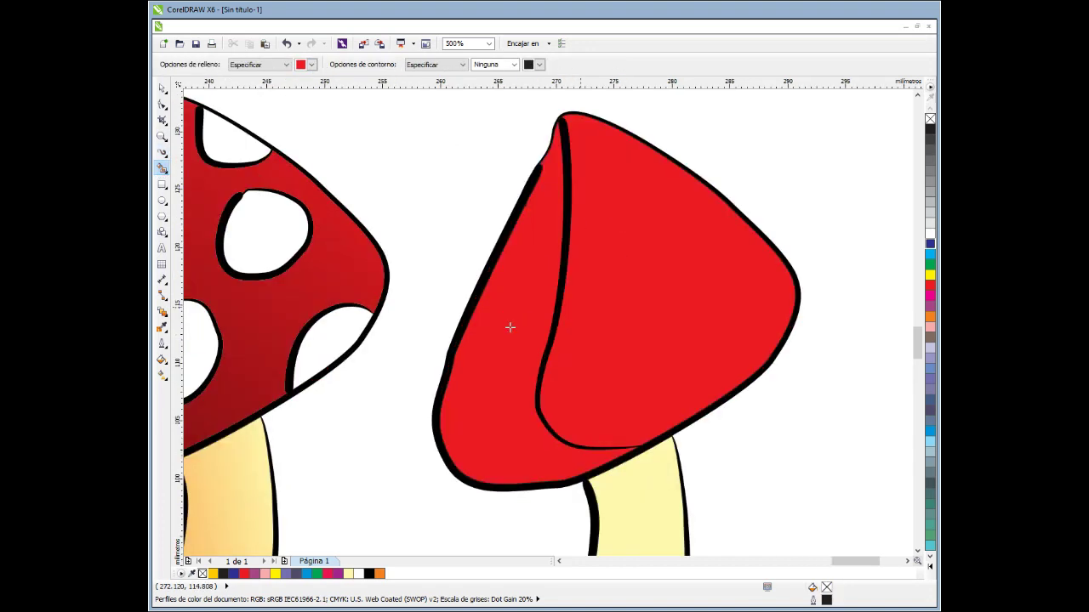
left_click(530, 280)
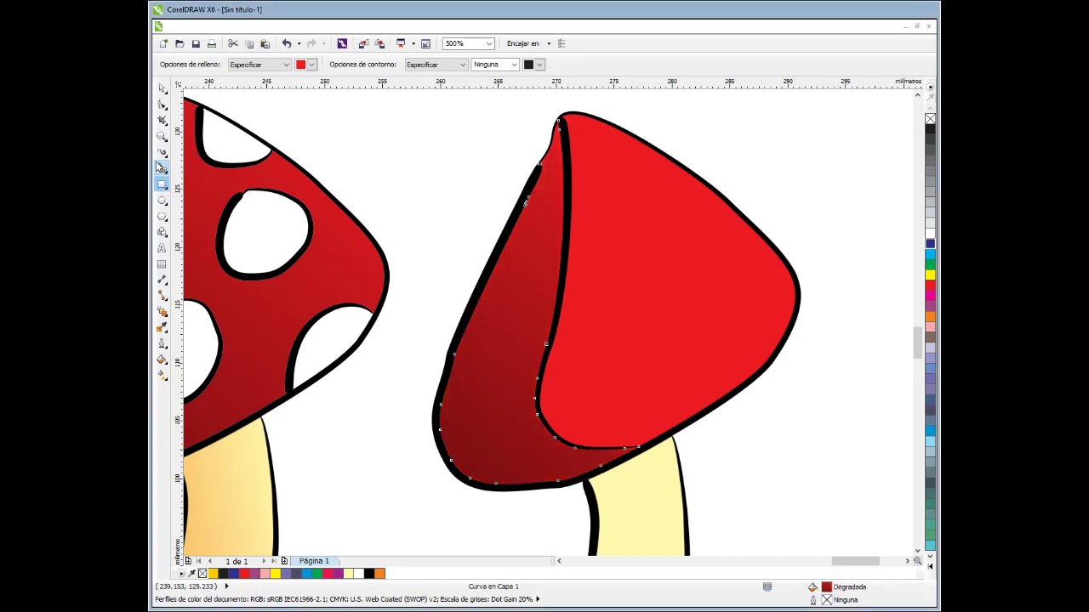
left_click(160, 154)
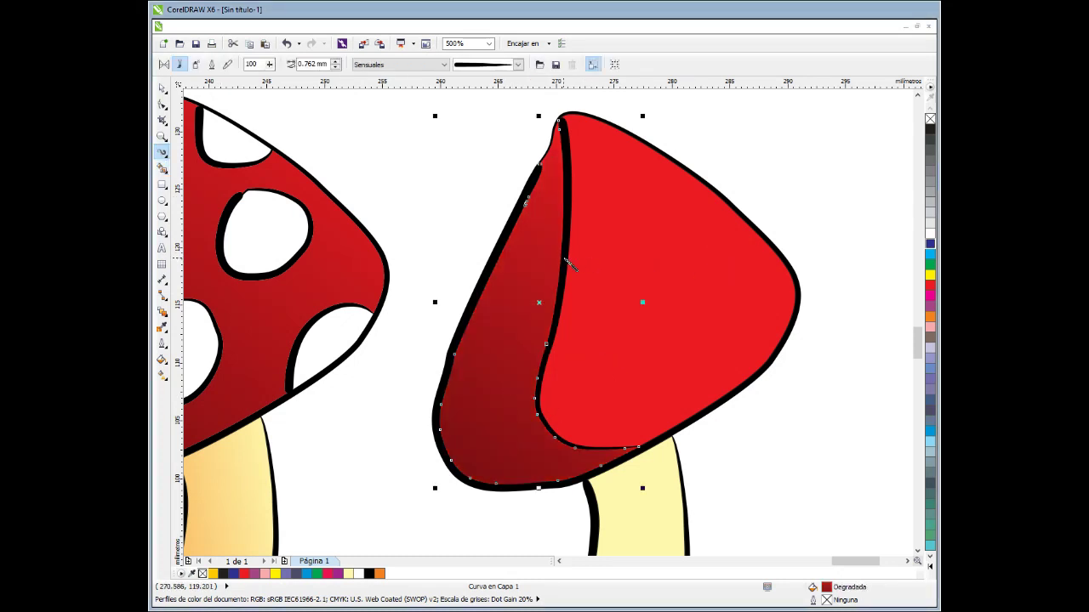
left_click(641, 355)
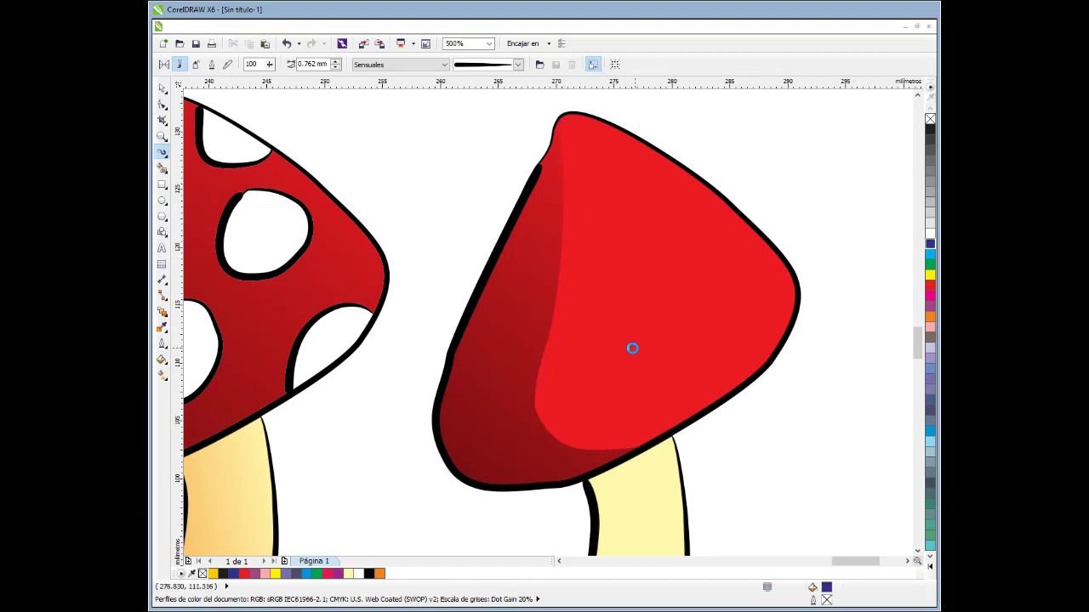
scroll(641, 355, "down", 2)
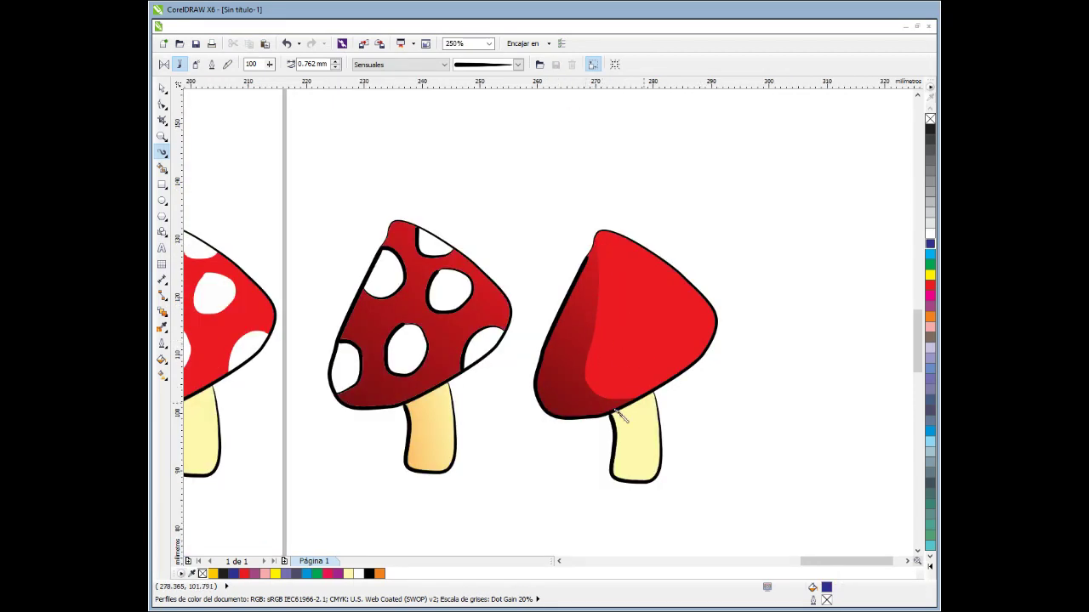
Undo the cap's gradient shading and the deletion of its boundary stroke.
scroll(604, 415, "up", 2)
scroll(561, 281, "down", 1)
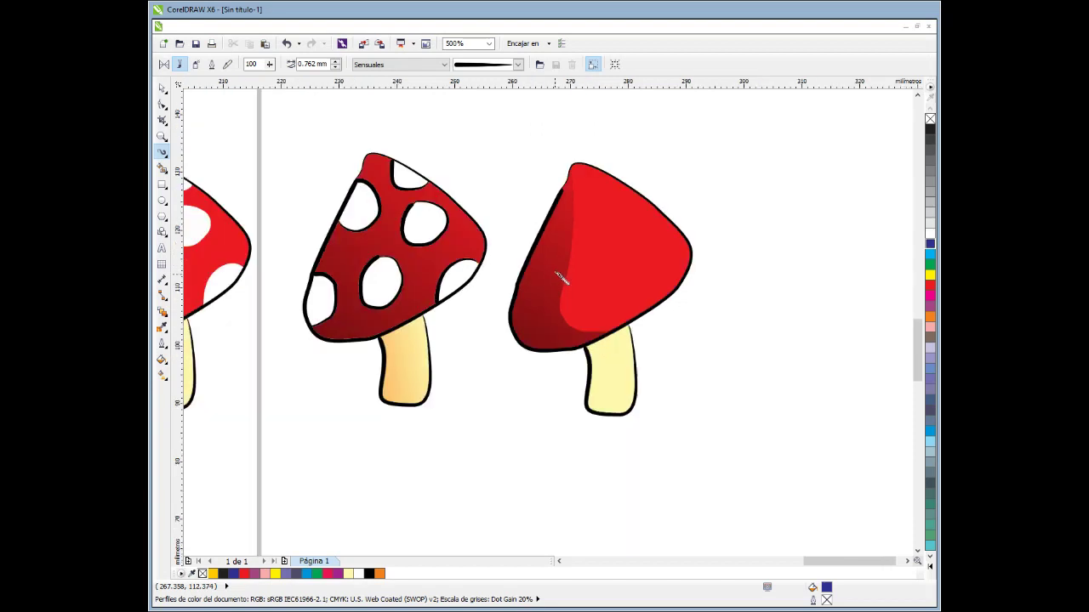
scroll(562, 276, "up", 2)
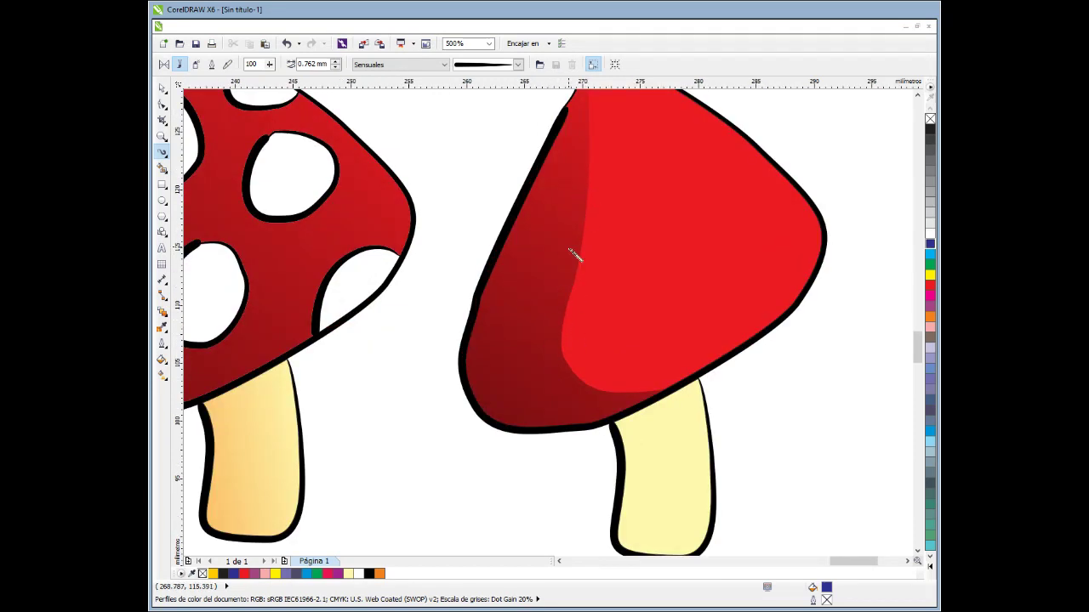
scroll(574, 251, "down", 2)
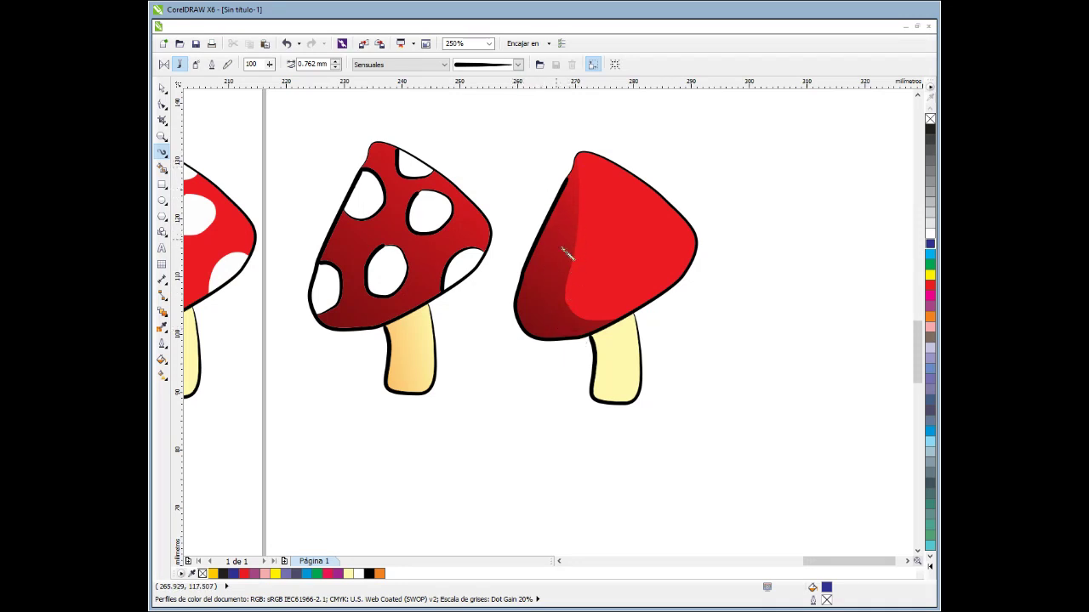
scroll(567, 254, "up", 2)
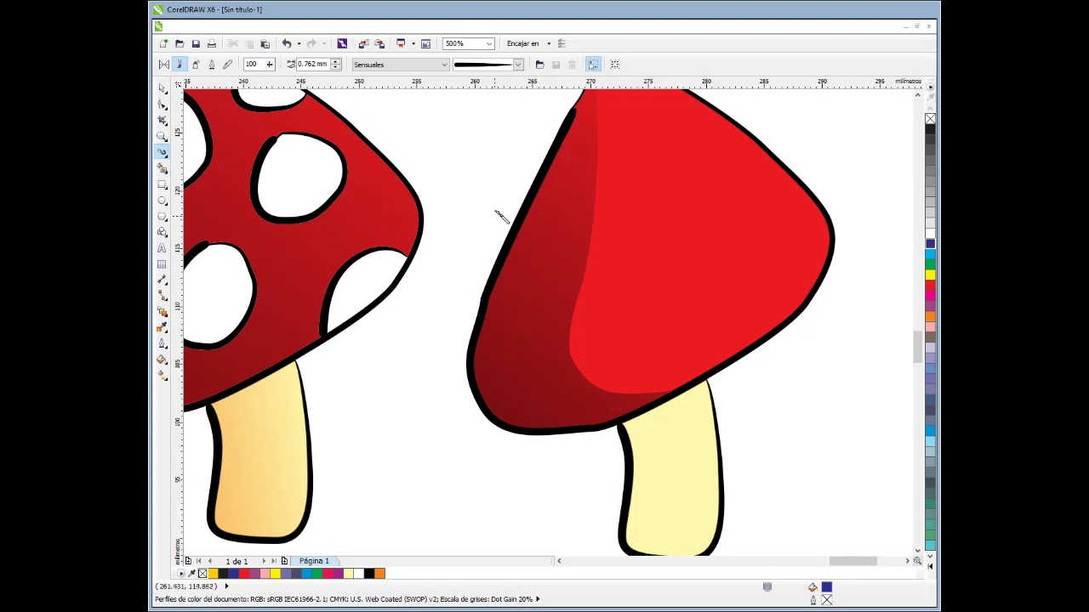
scroll(561, 272, "down", 3)
scroll(564, 316, "up", 4)
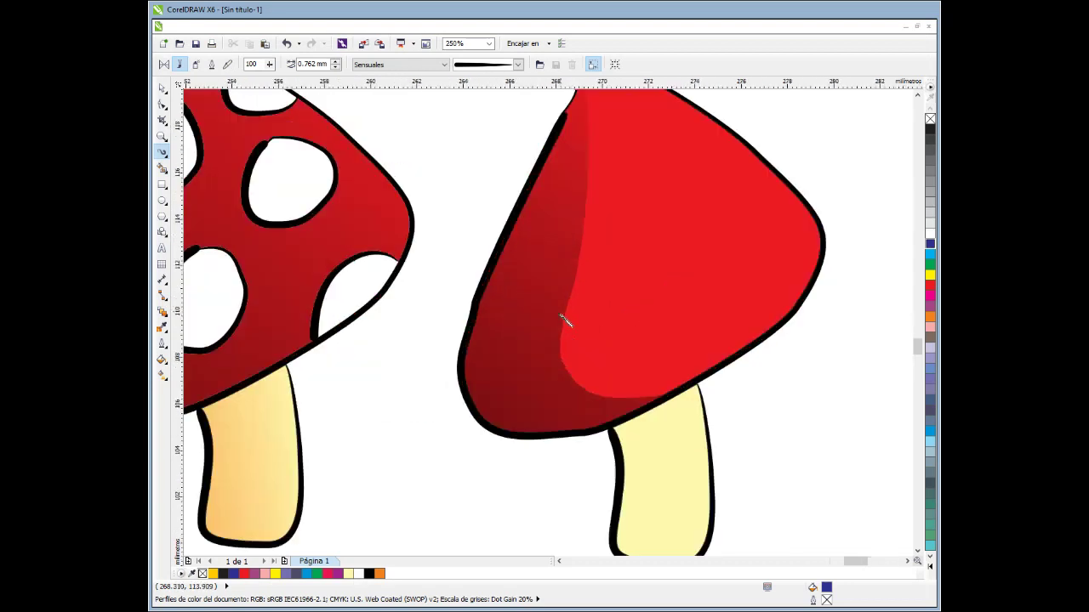
scroll(544, 298, "down", 1)
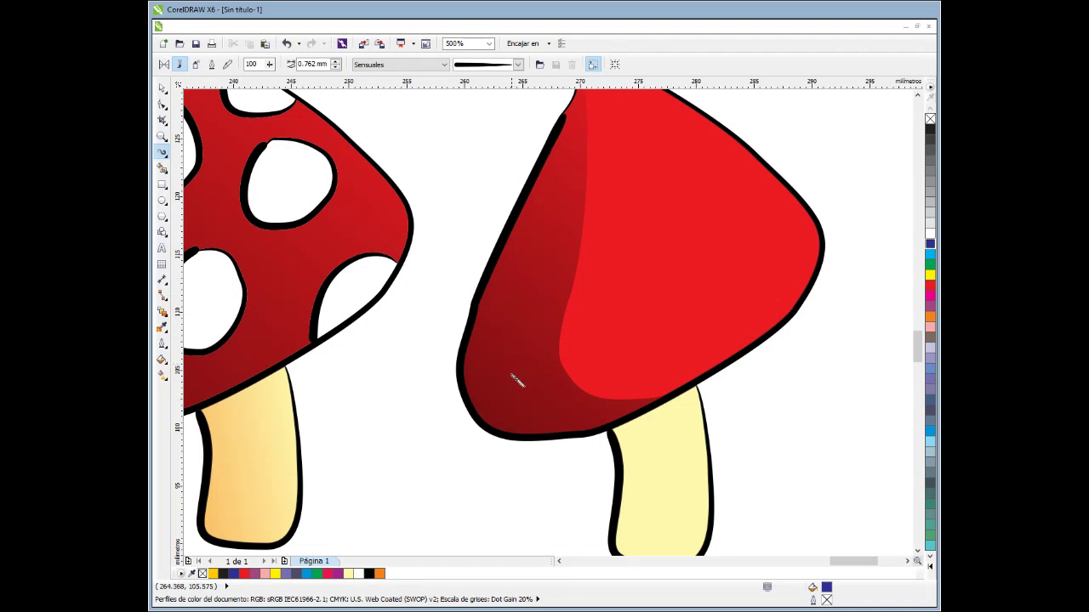
key("ctrl+z")
key("ctrl+z")
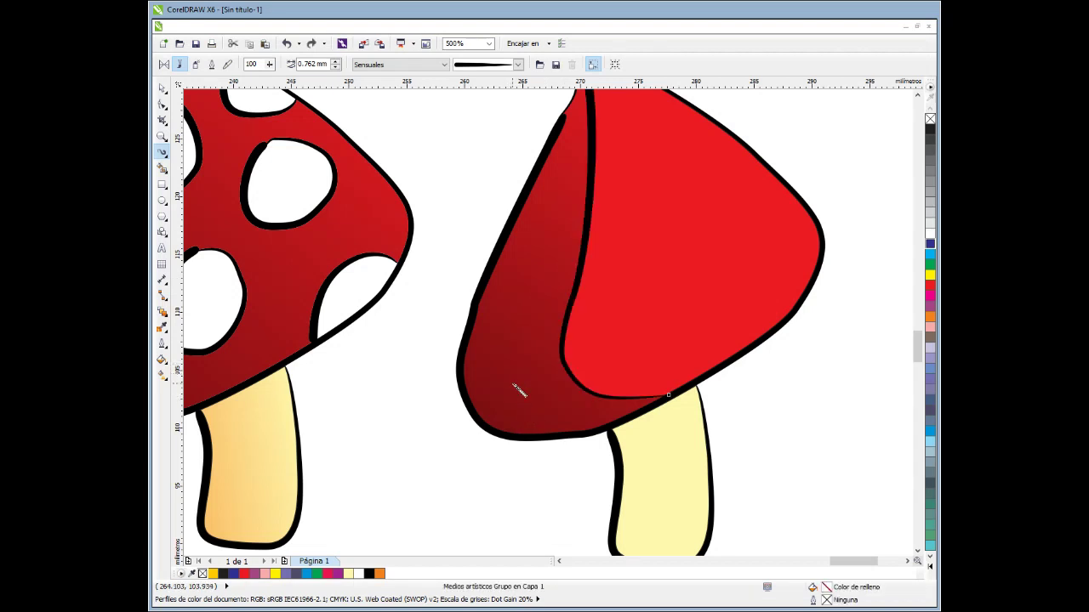
Smart Fill the cap area left of the stroke with solid red C:17 M:100 Y:100 K:9 and delete the stroke.
left_click(162, 168)
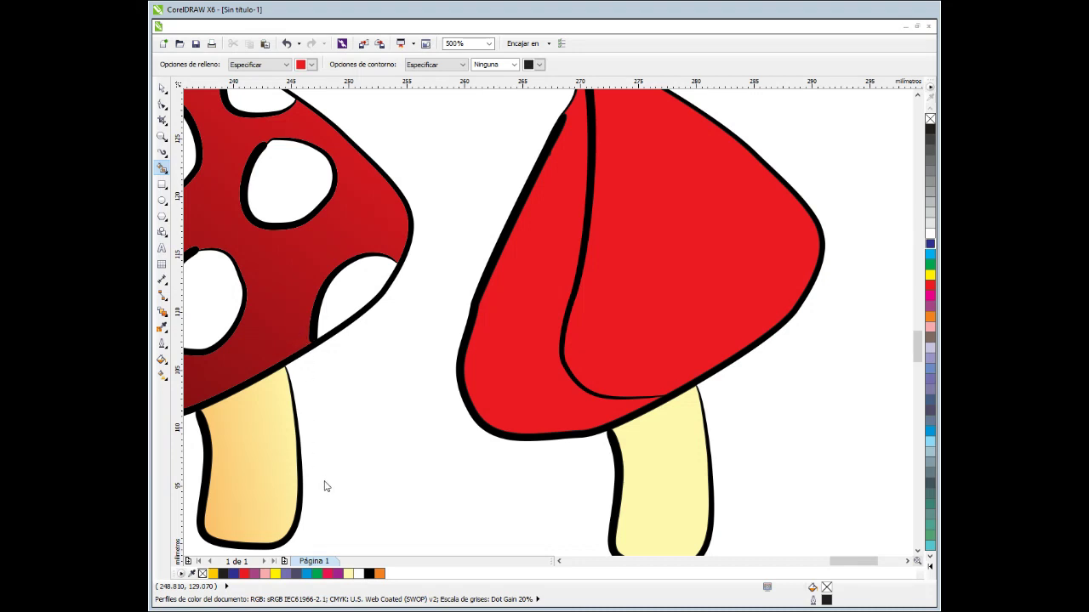
left_click(540, 273)
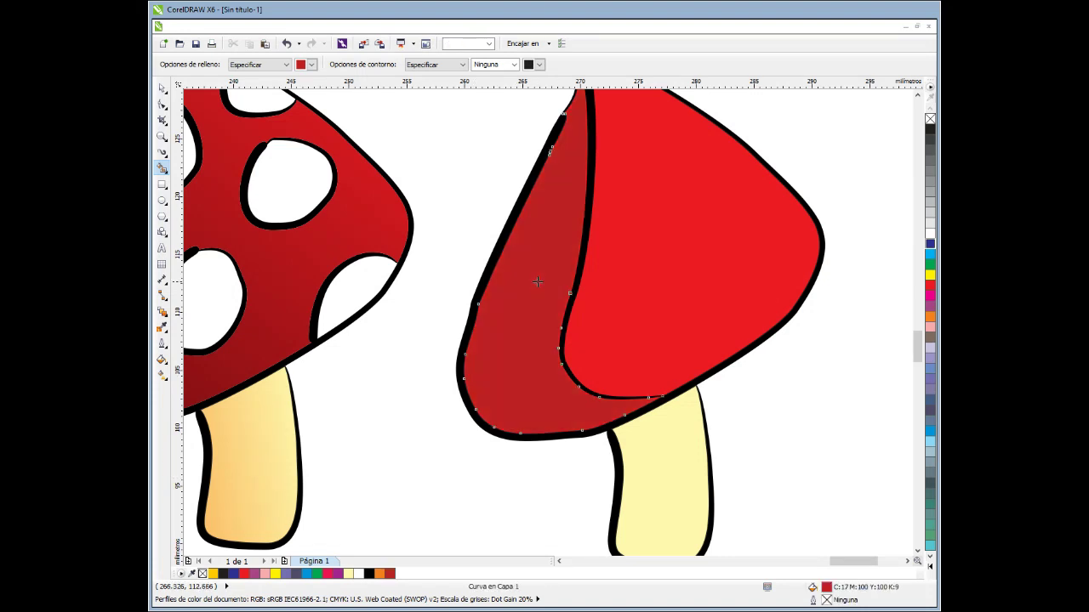
left_click(162, 152)
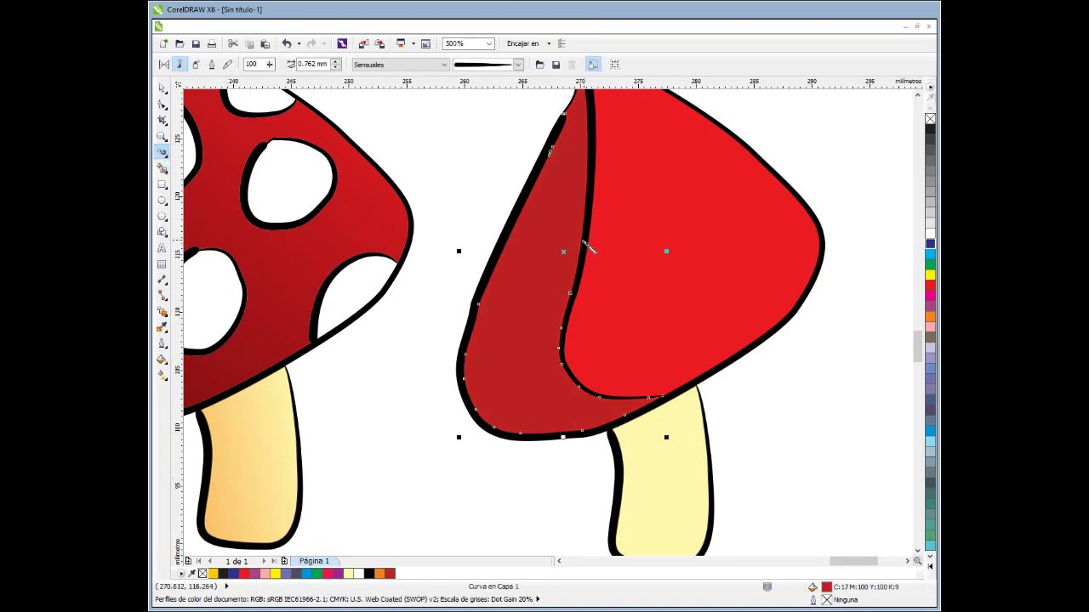
key("Delete")
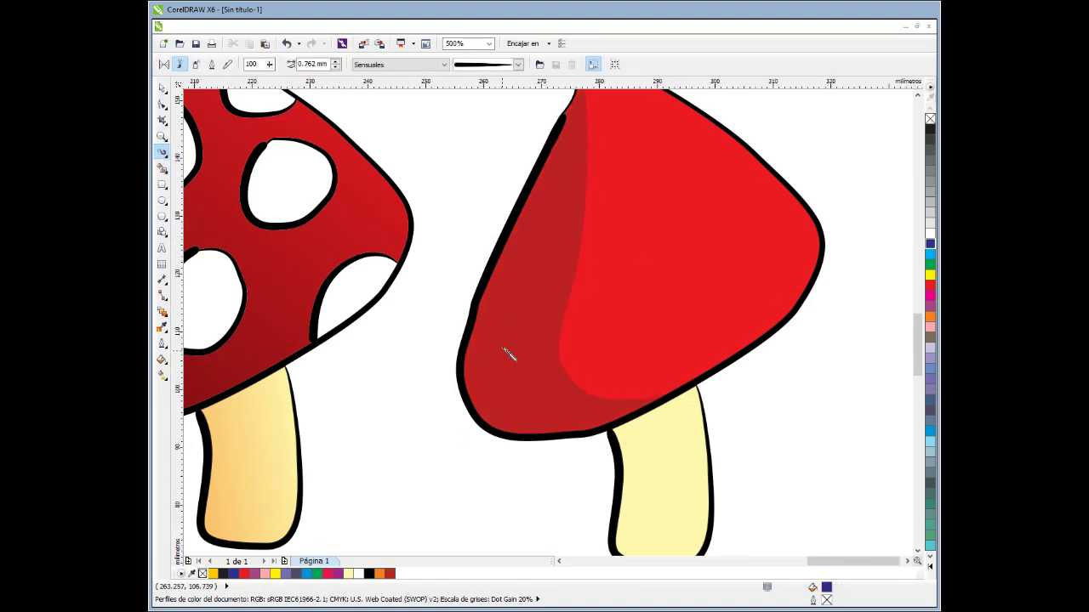
scroll(505, 357, "down", 2)
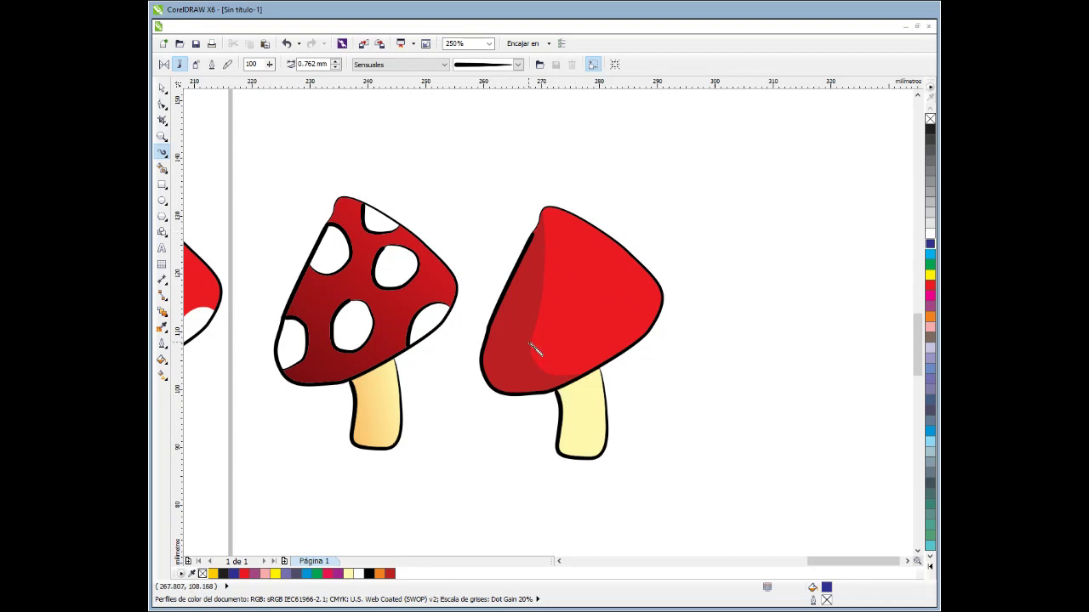
Brush a second curved boundary inside the cap's shaded area, running from the left edge to the bottom edge.
scroll(532, 347, "up", 2)
left_click_drag(508, 204, 492, 366)
left_click_drag(515, 425, 575, 451)
Smart Fill the cap's outermost left strip with dark red C:25 M:100 Y:100 K:28 and delete the second boundary stroke.
left_click(161, 168)
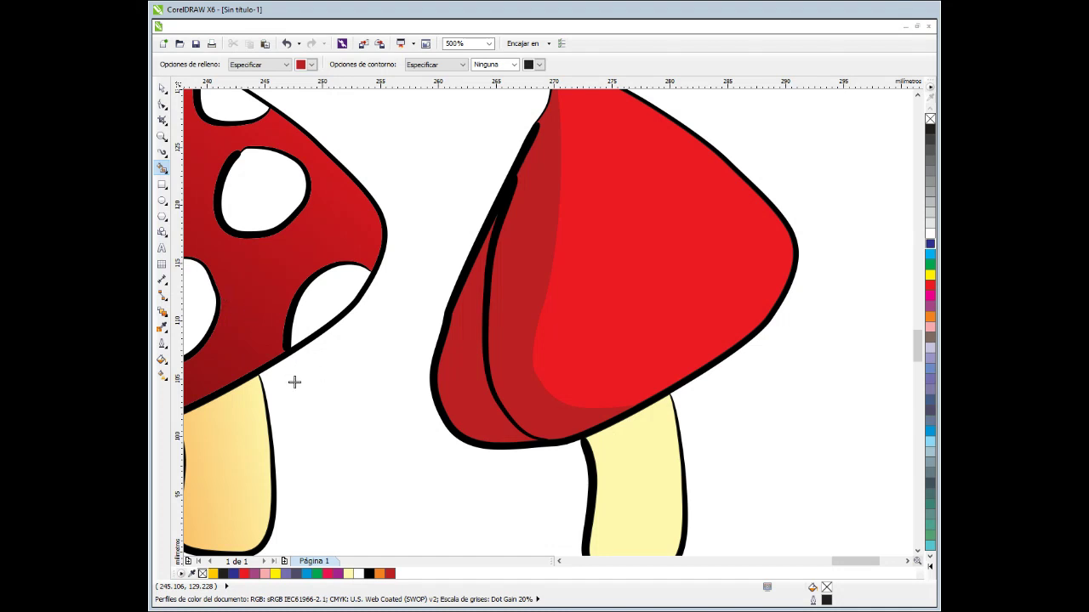
left_click(463, 379)
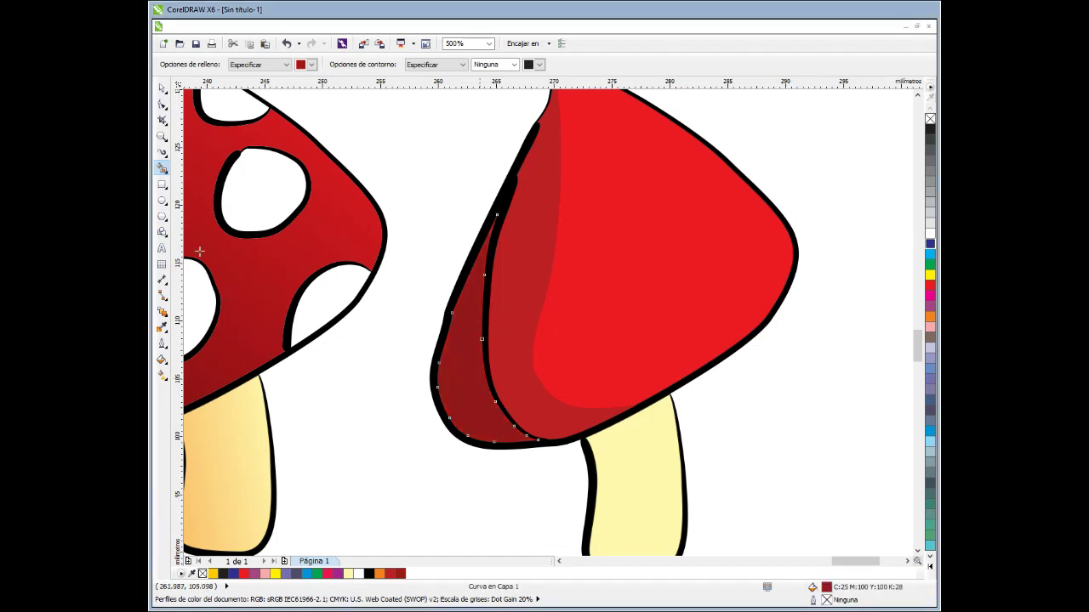
left_click(162, 153)
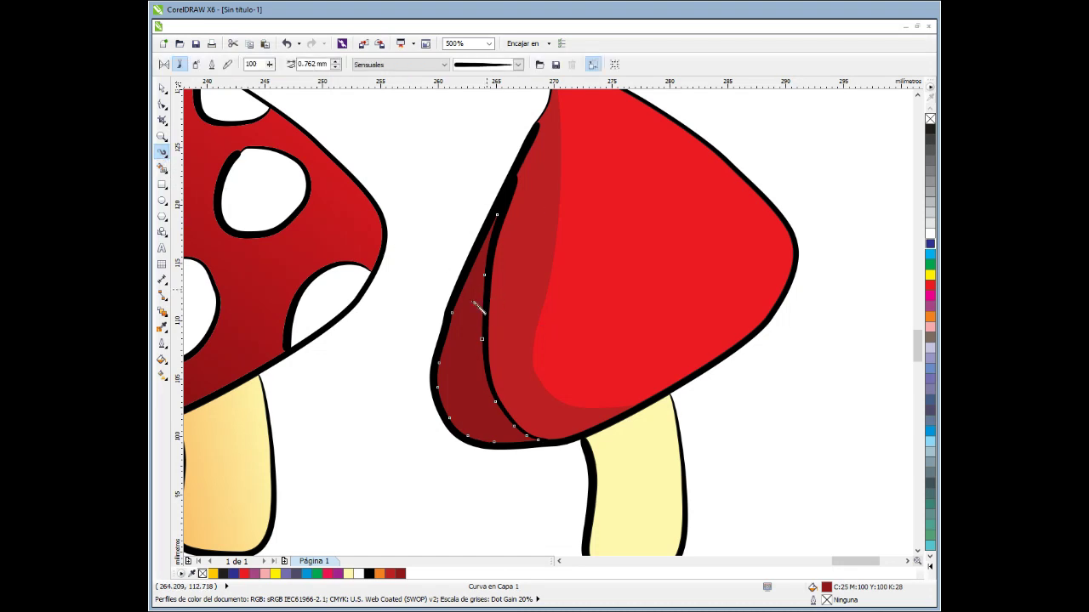
key("Escape")
scroll(449, 367, "down", 1)
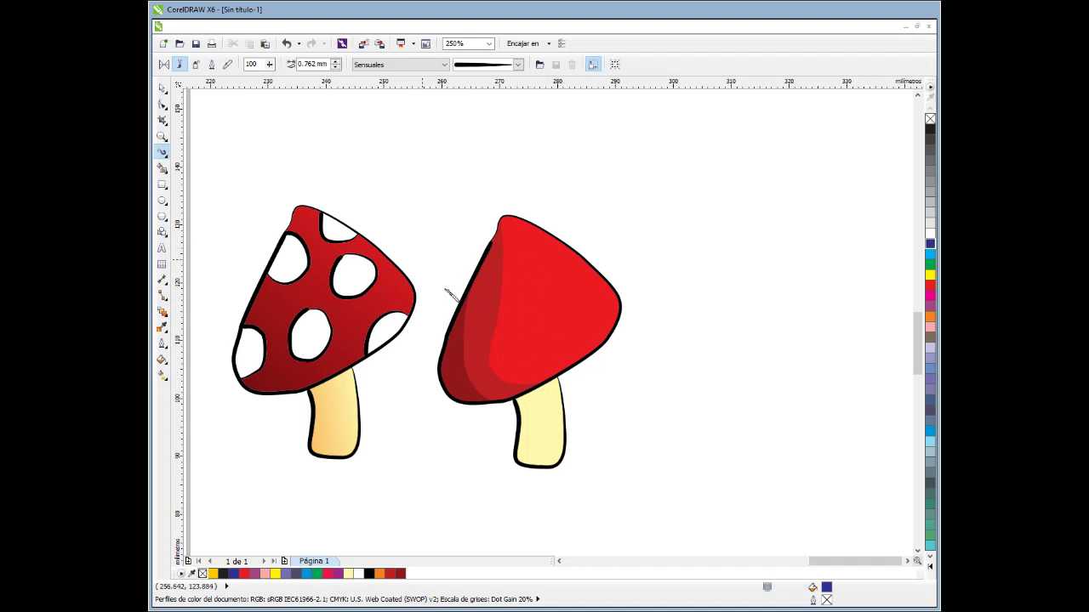
Brush a curved shading boundary down the fourth mushroom's stem, from its upper right corner to the base.
scroll(557, 507, "up", 2)
scroll(536, 313, "up", 2)
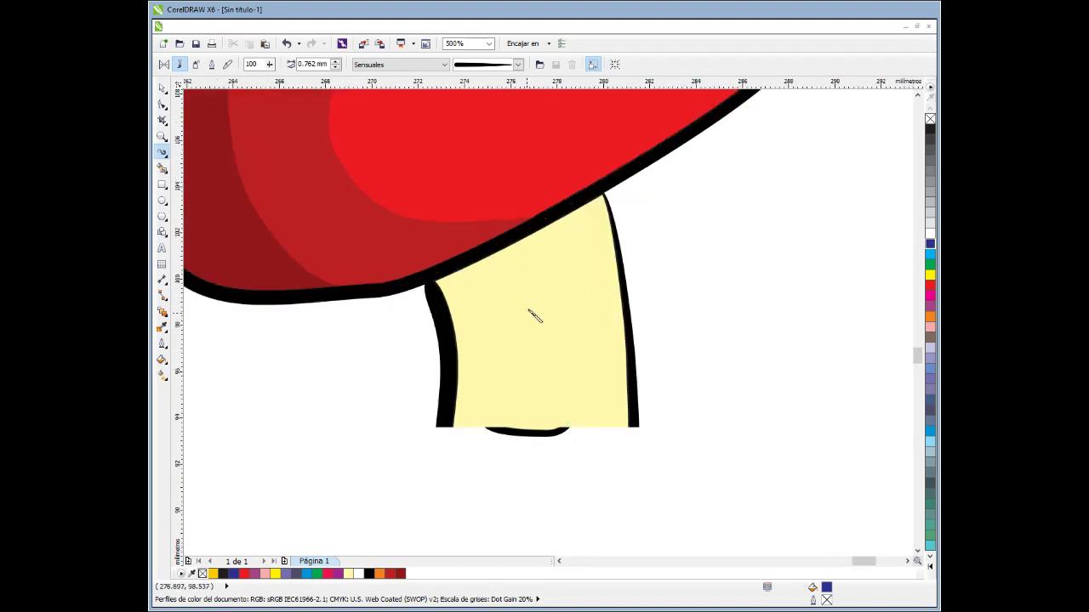
mouse_move(601, 205)
left_mouse_down()
mouse_move(520, 502)
mouse_move(522, 541)
mouse_move(525, 519)
left_mouse_up()
scroll(527, 519, "down", 1)
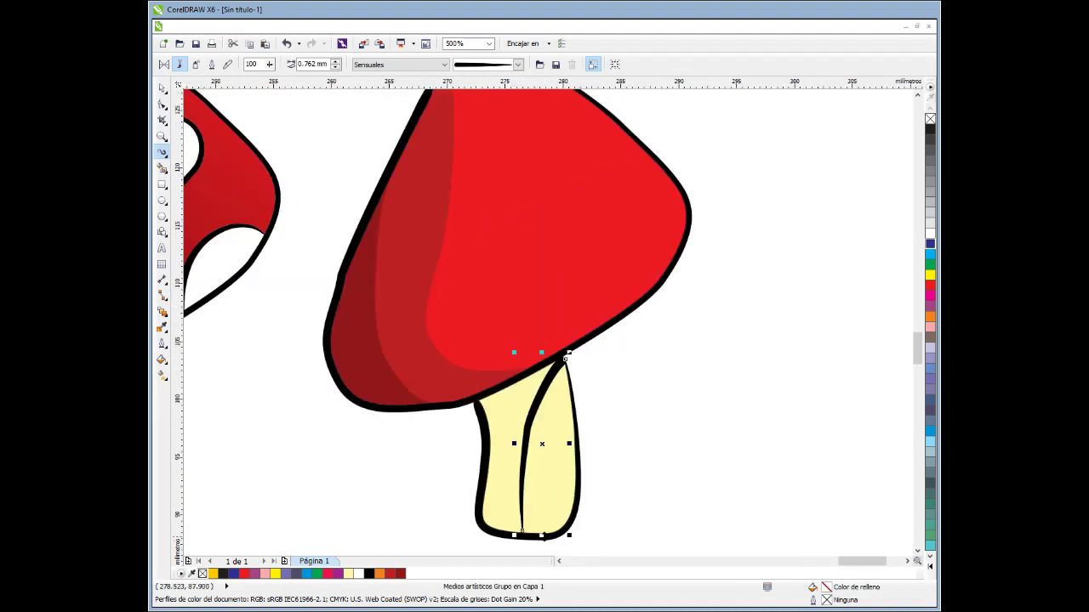
key("Escape")
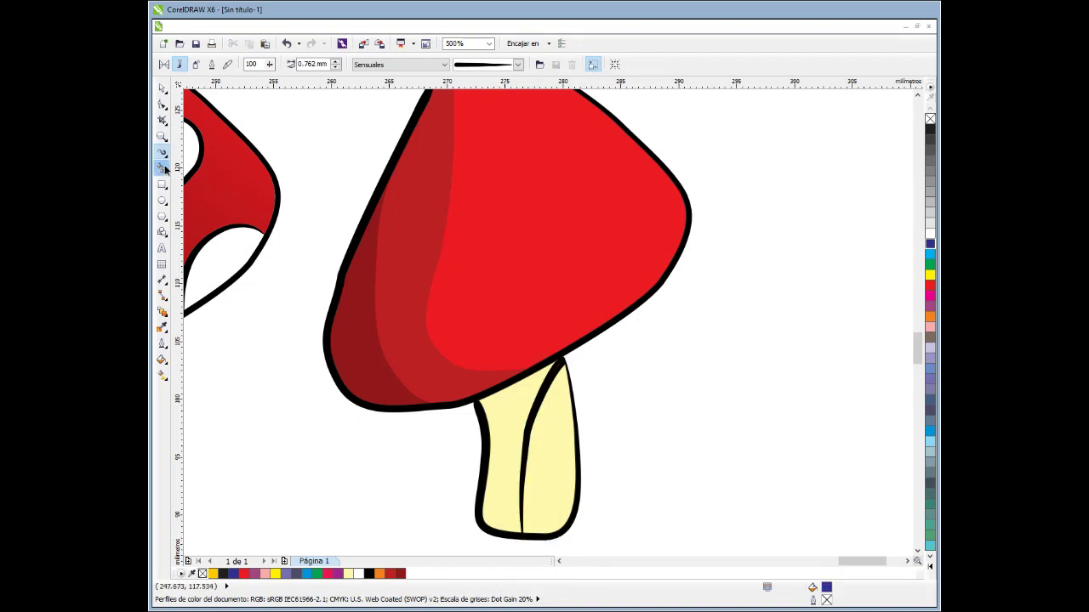
Smart Fill the stem's left half with olive green C:20 M:0 Y:60 K:20 and delete the boundary stroke.
left_click(162, 168)
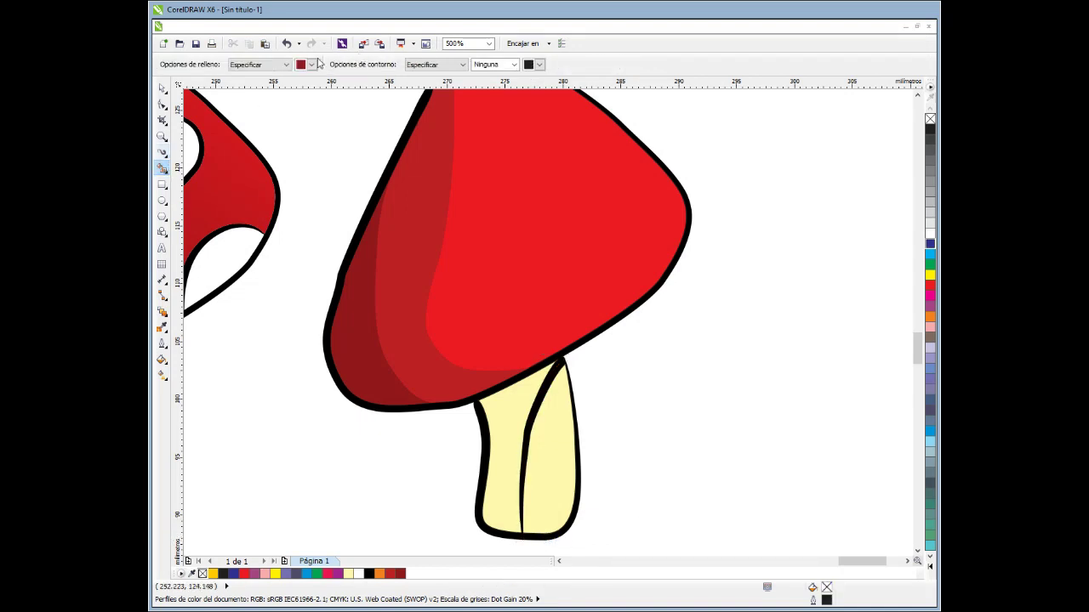
left_click(479, 353)
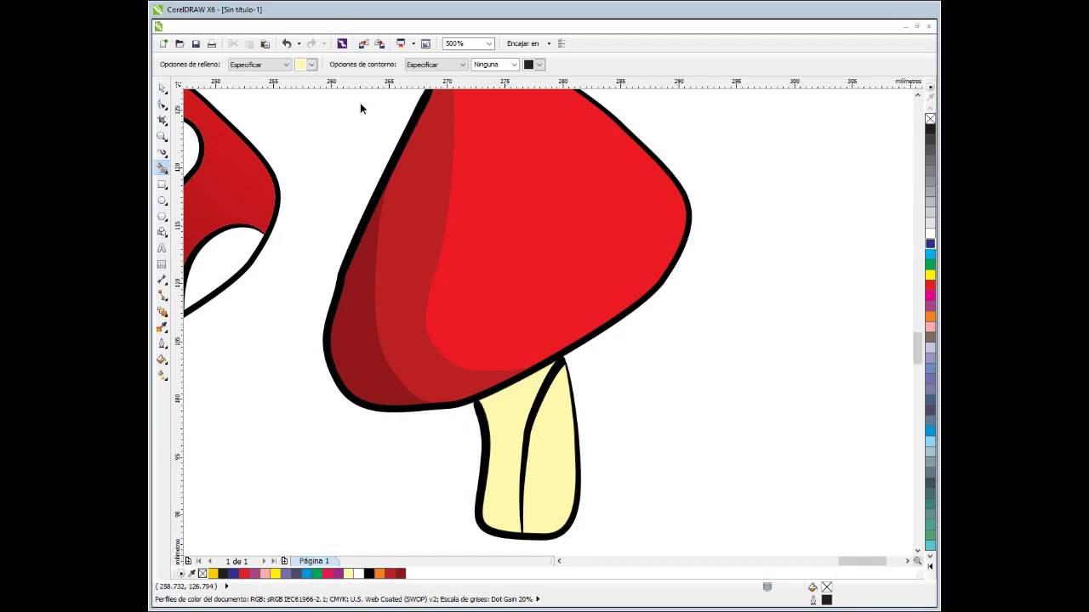
left_click(518, 417)
left_click(162, 153)
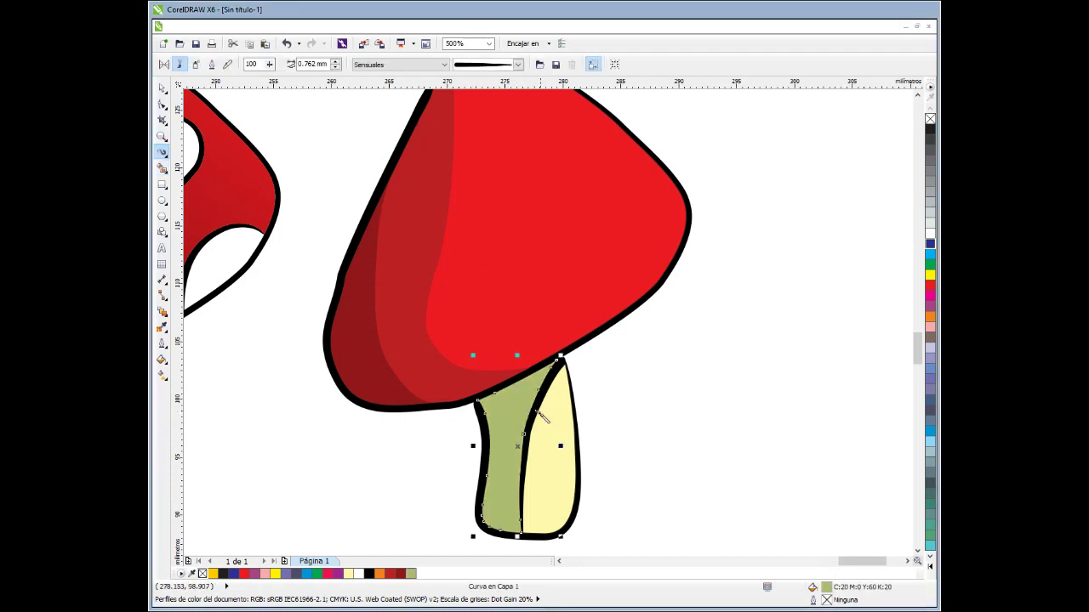
scroll(601, 445, "down", 2)
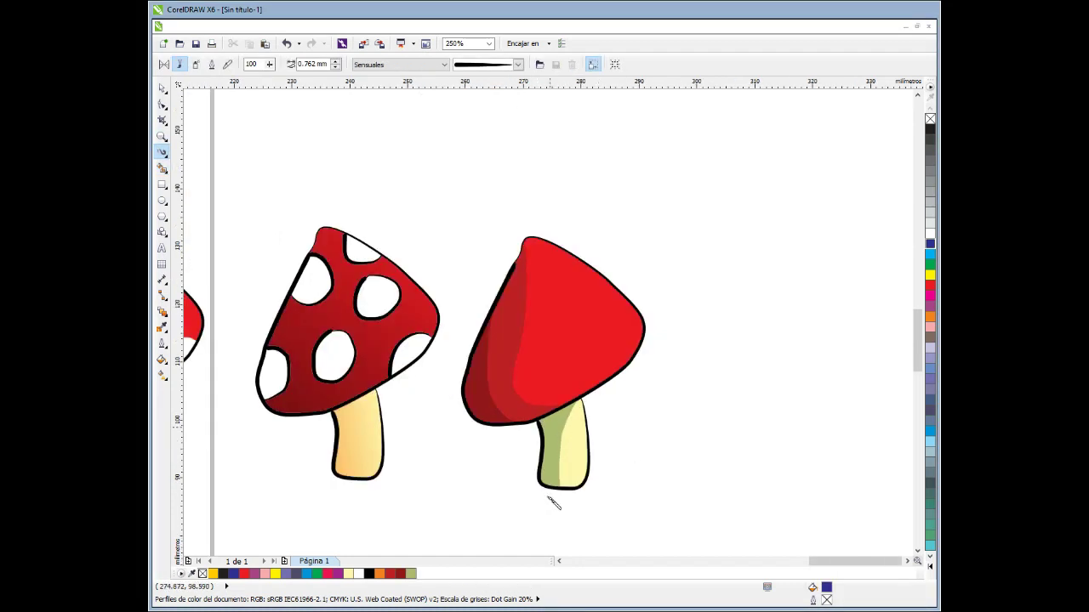
Brush a second curved boundary through the stem's green shaded area, from the cap down to the base.
scroll(550, 445, "up", 2)
scroll(557, 472, "up", 1)
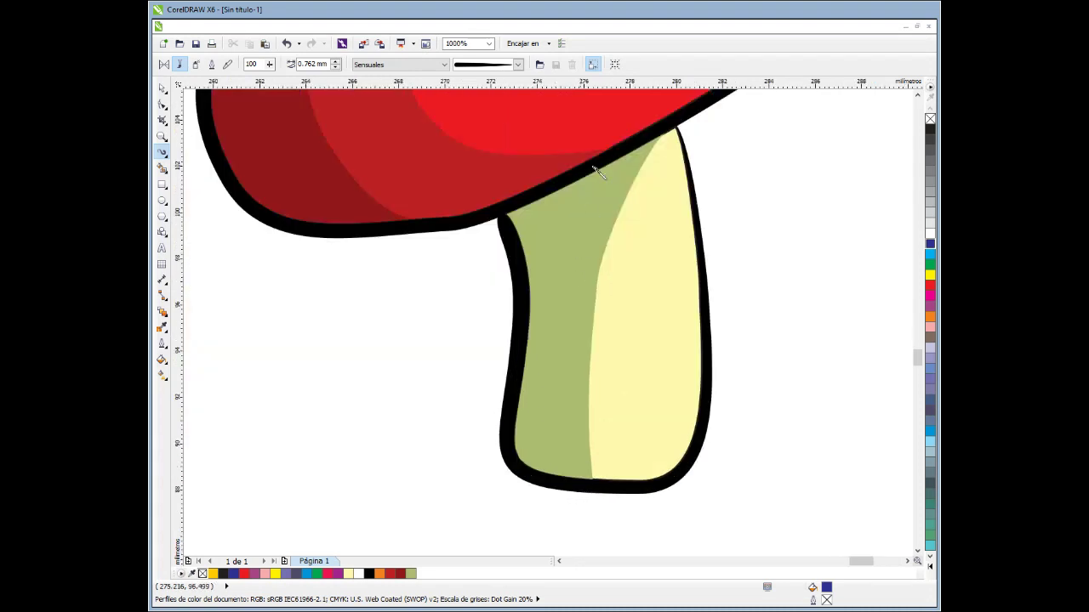
mouse_move(587, 178)
left_mouse_down()
mouse_move(553, 284)
mouse_move(561, 482)
left_mouse_up()
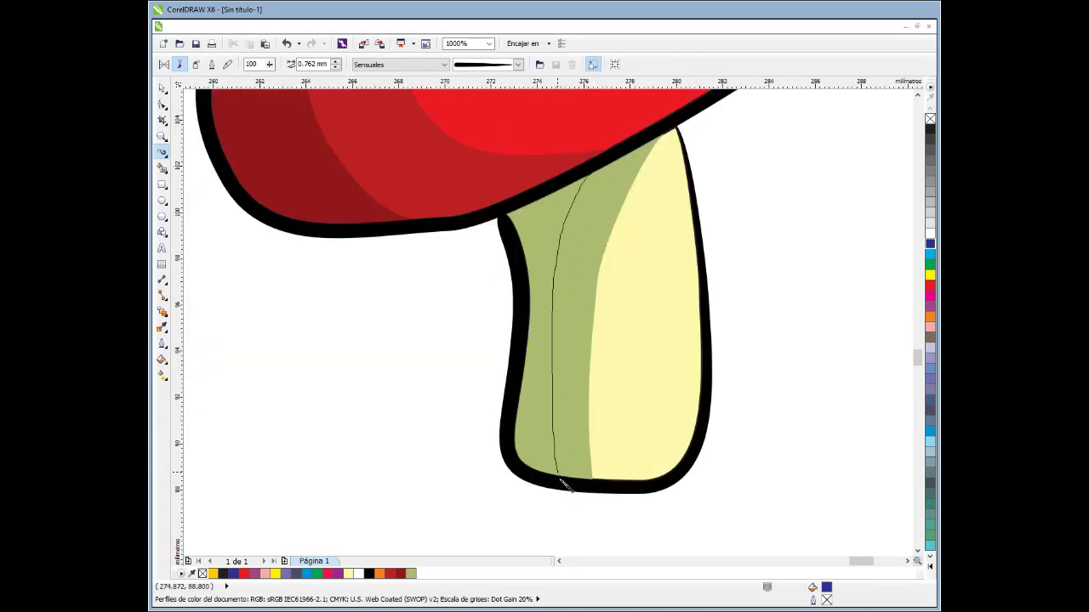
Smart Fill the stem's outermost left strip with grey-green C:20 M:0 Y:20 K:20 and delete the second boundary stroke.
left_click(162, 168)
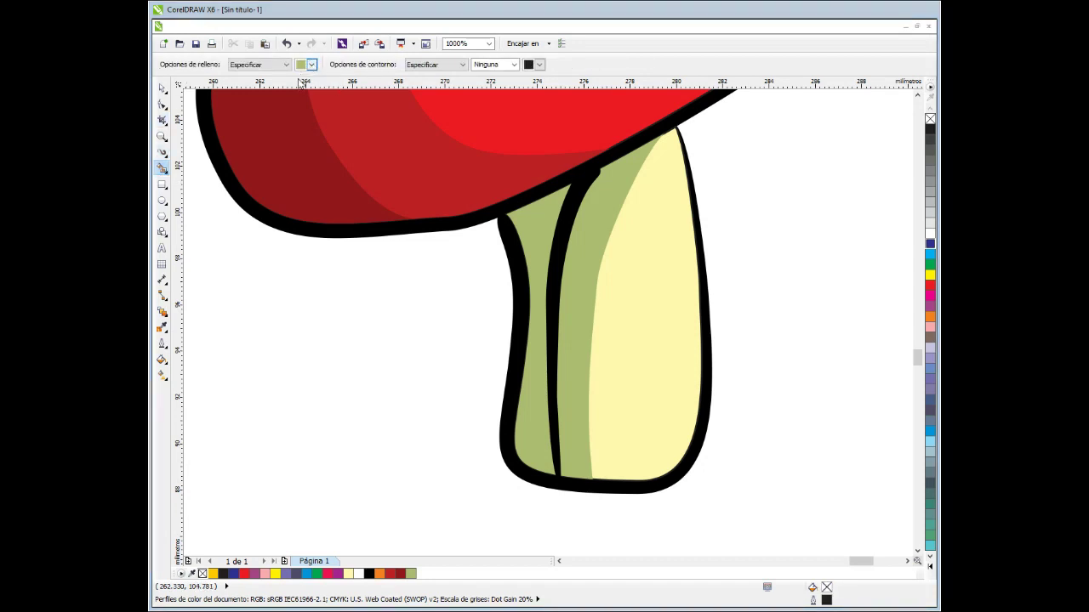
left_click(534, 231)
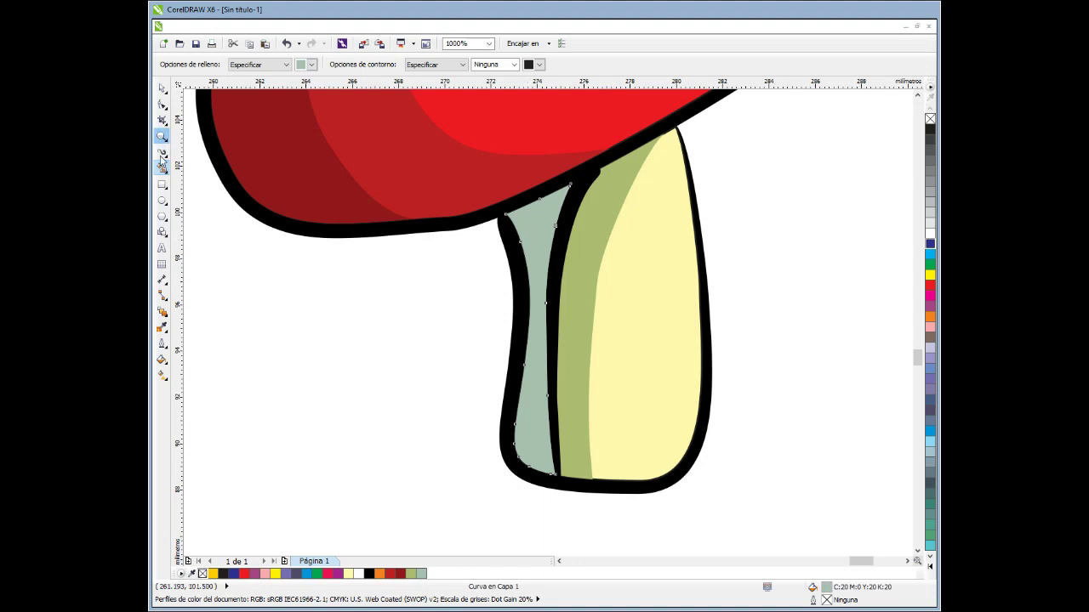
left_click(161, 152)
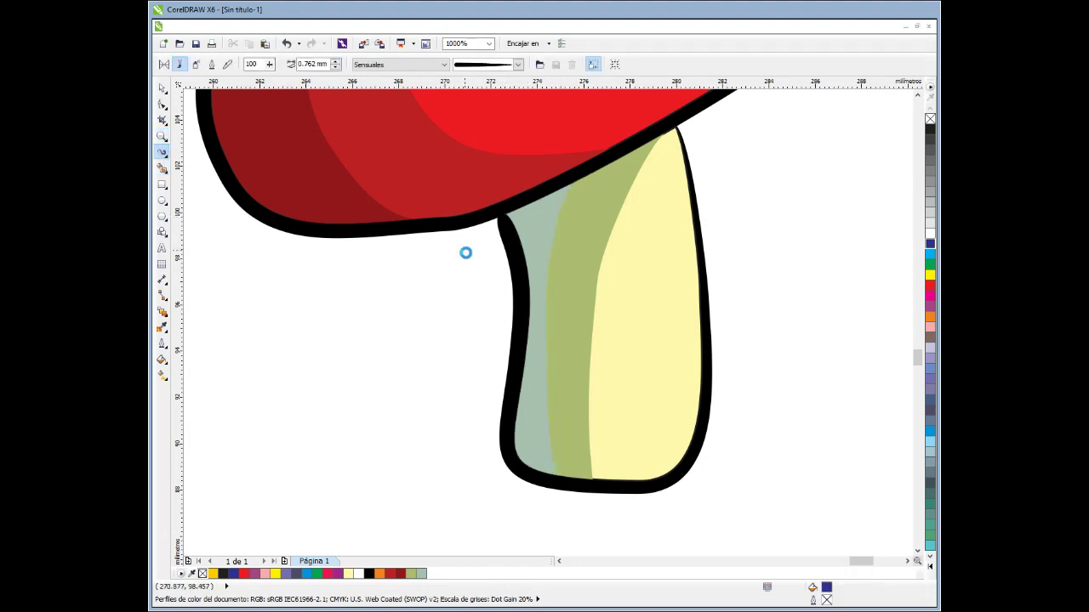
Recolour the stem's outermost left strip to dark slate blue.
scroll(465, 250, "down", 5)
scroll(472, 196, "up", 2)
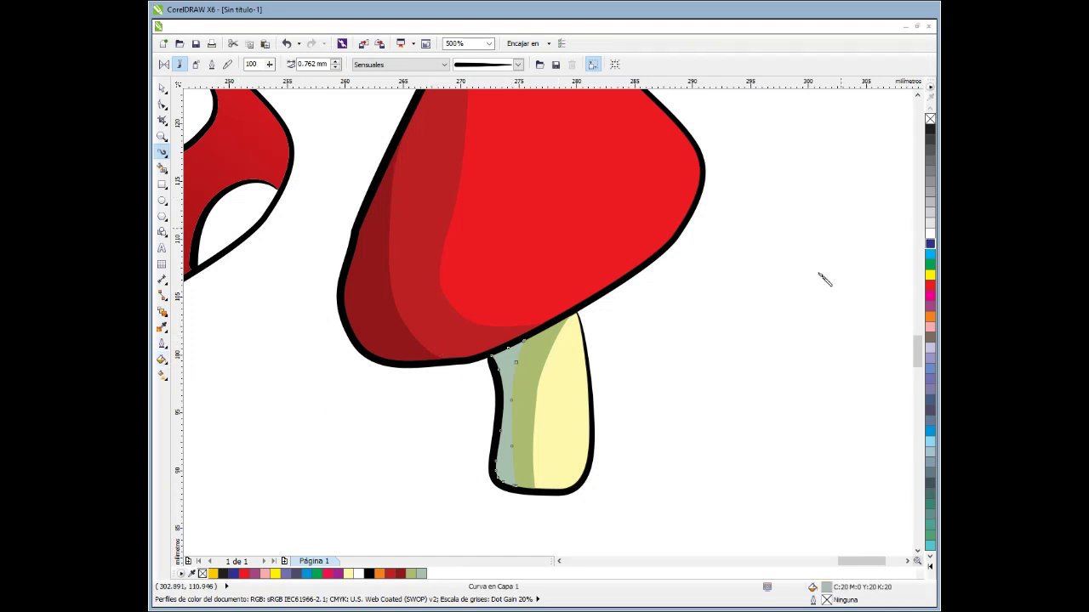
left_click(929, 483)
scroll(639, 414, "down", 1)
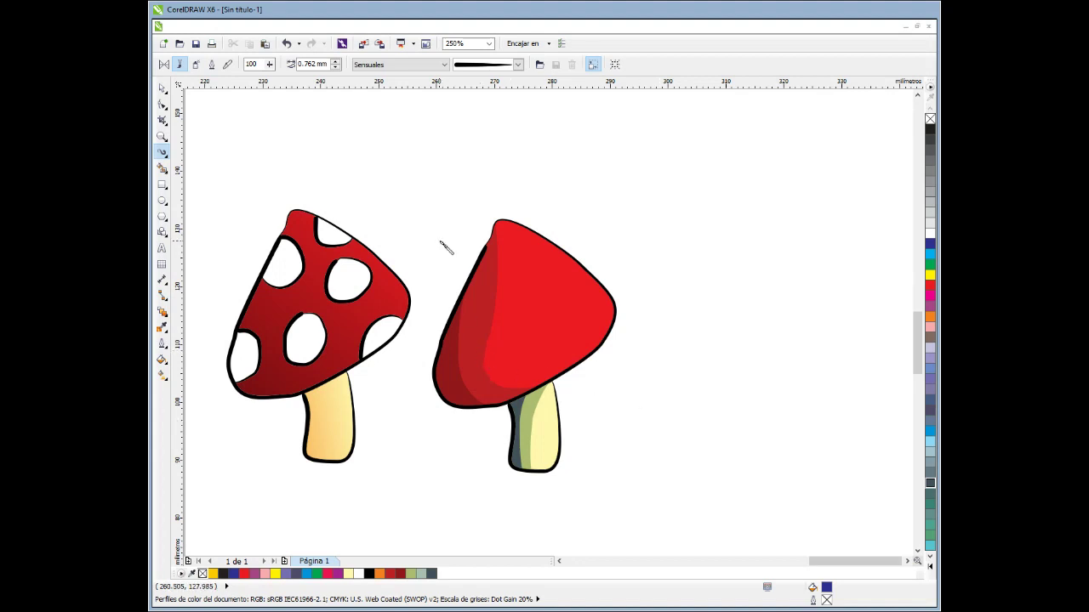
scroll(494, 286, "up", 2)
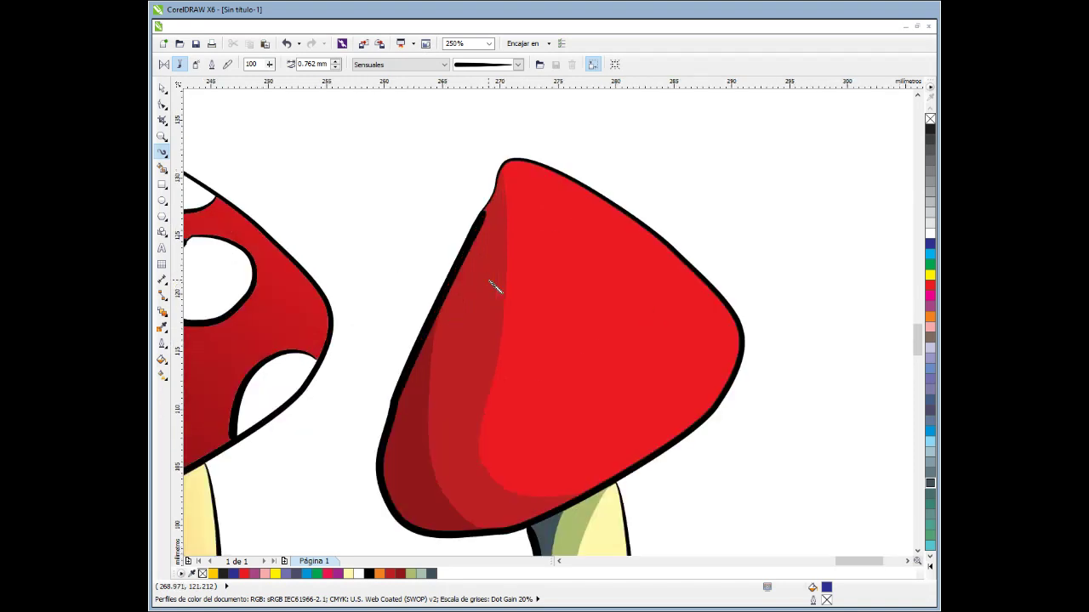
Draw an oval spot outline across the shading boundary of the right mushroom's cap and fill both halves pale yellow.
scroll(494, 281, "up", 2)
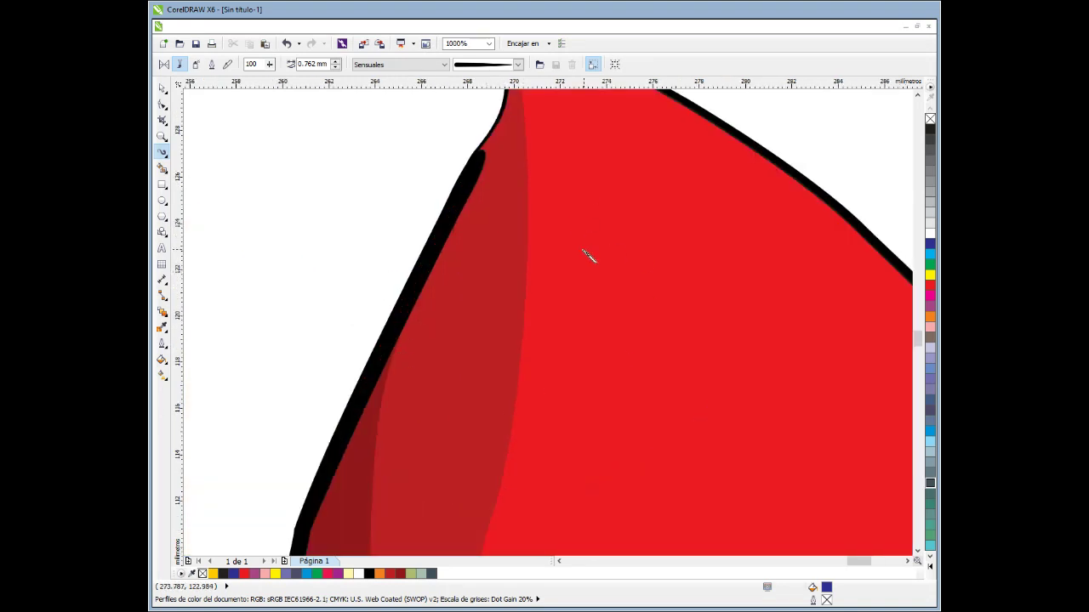
mouse_move(478, 262)
left_mouse_down()
mouse_move(534, 368)
mouse_move(607, 306)
mouse_move(594, 215)
mouse_move(540, 186)
left_mouse_up()
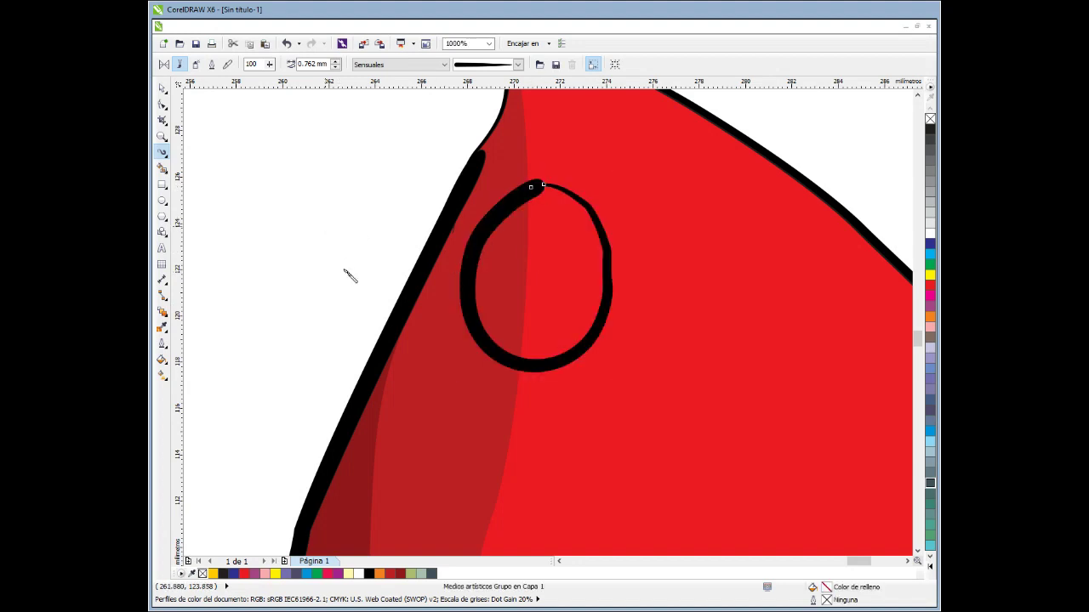
left_click(162, 168)
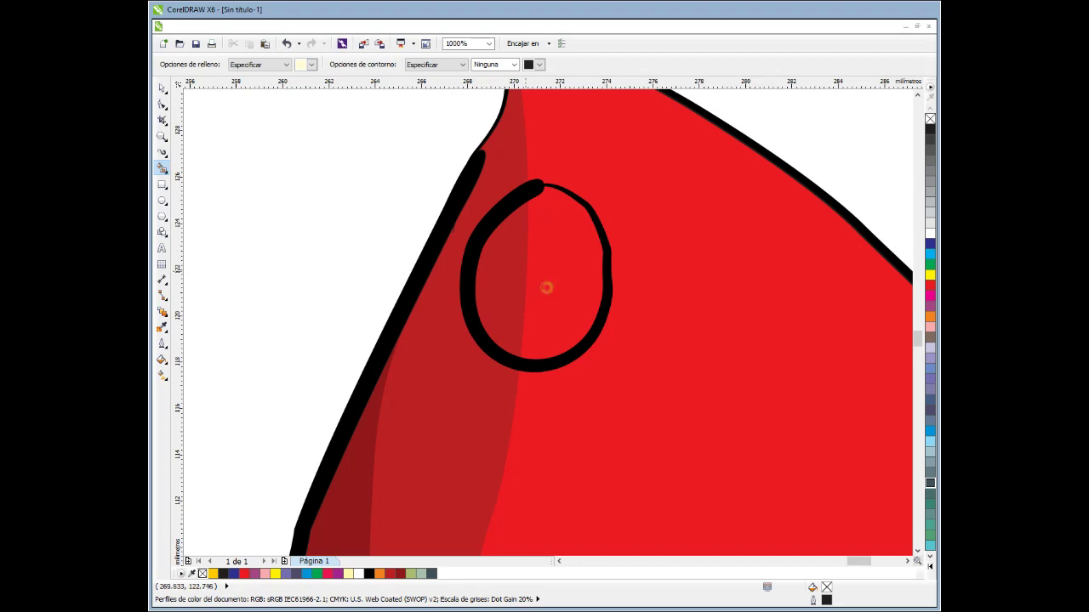
left_click(547, 286)
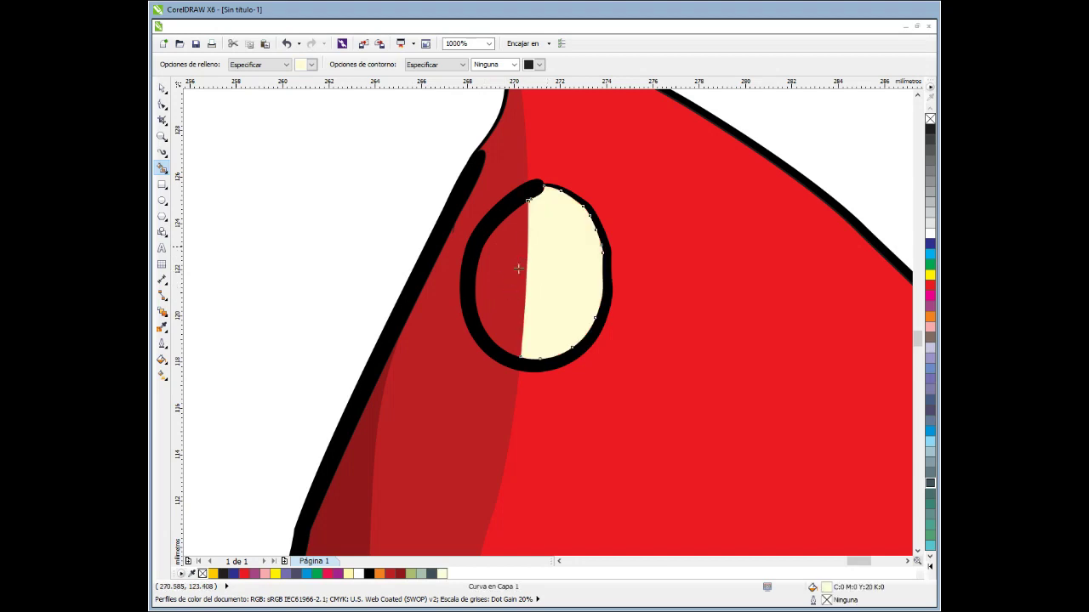
left_click(516, 286)
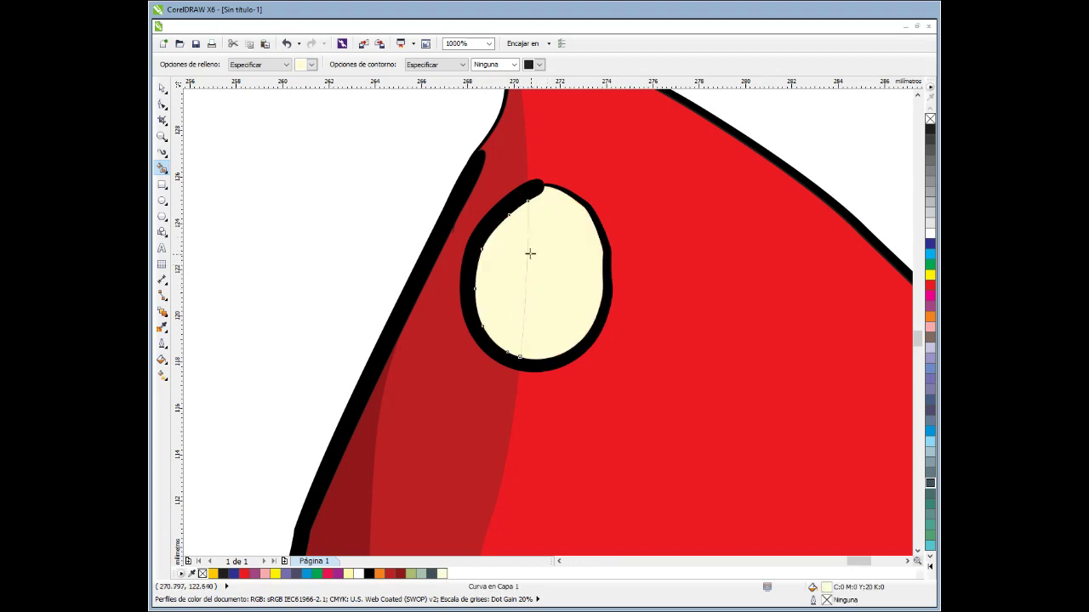
scroll(523, 272, "down", 2)
scroll(523, 273, "up", 4)
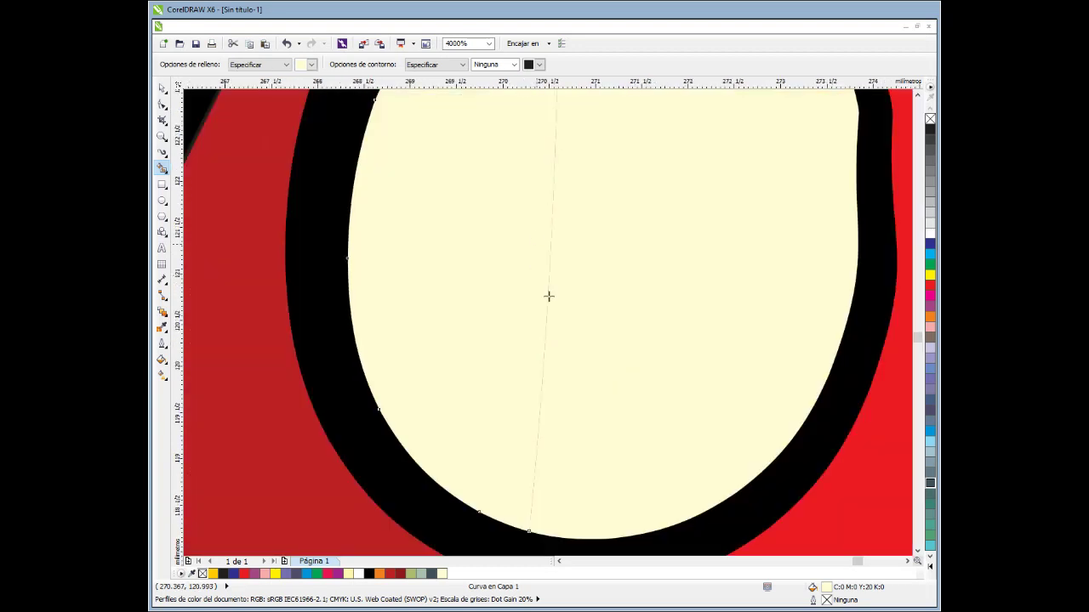
scroll(543, 328, "down", 5)
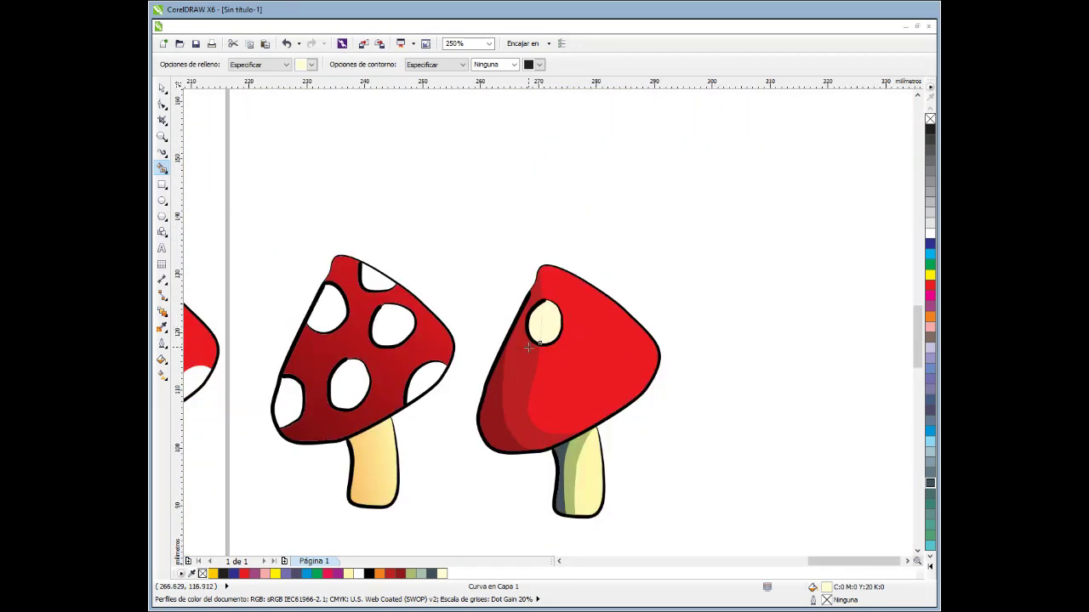
scroll(529, 347, "up", 1)
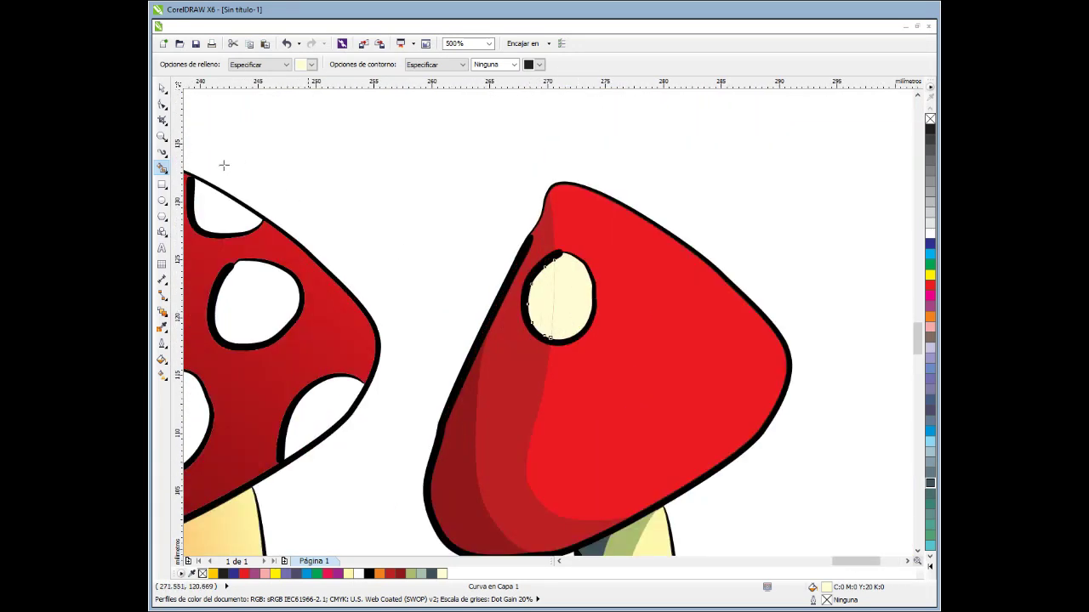
Delete the oval outline and its pale yellow fills from the cap.
left_click(162, 152)
left_click_drag(579, 321, 544, 297)
key("Delete")
scroll(564, 323, "down", 2)
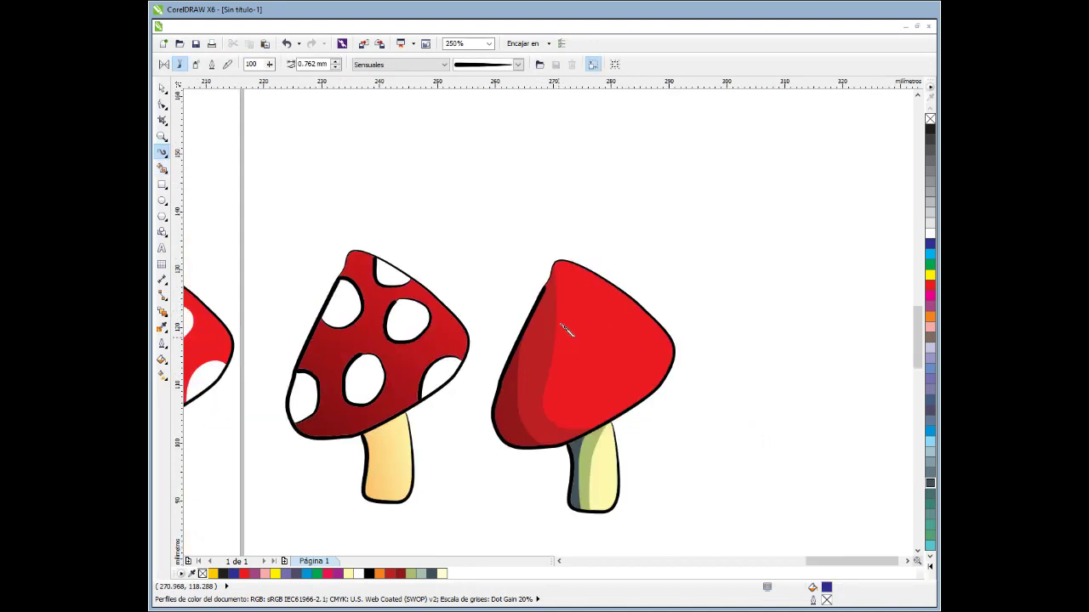
Draw an ellipse about 9.5 by 10.8 mm above the right mushroom and remove its outline.
scroll(572, 239, "up", 1)
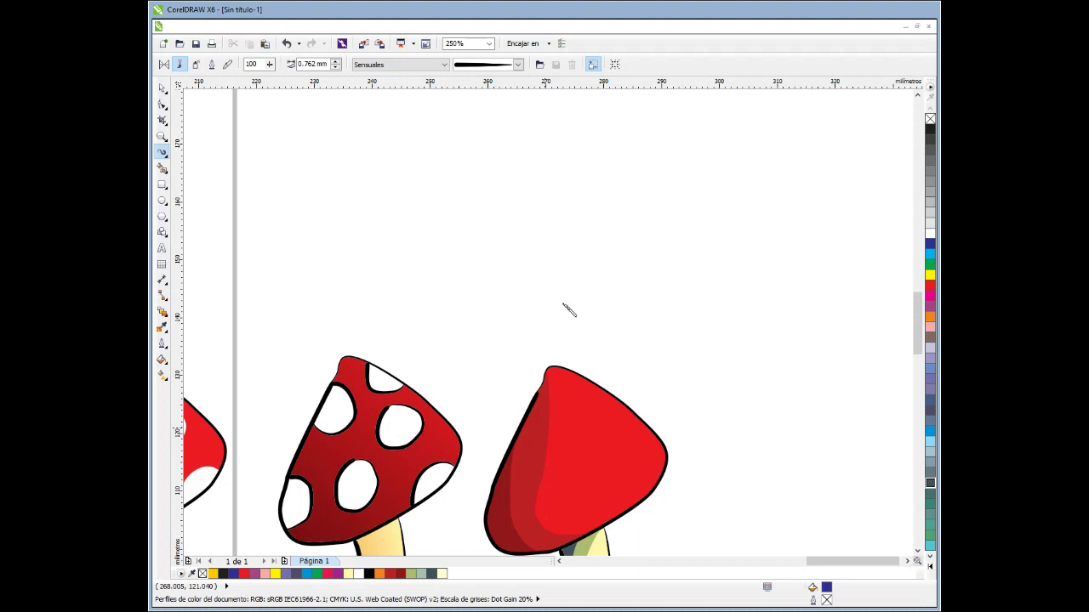
scroll(570, 308, "up", 1)
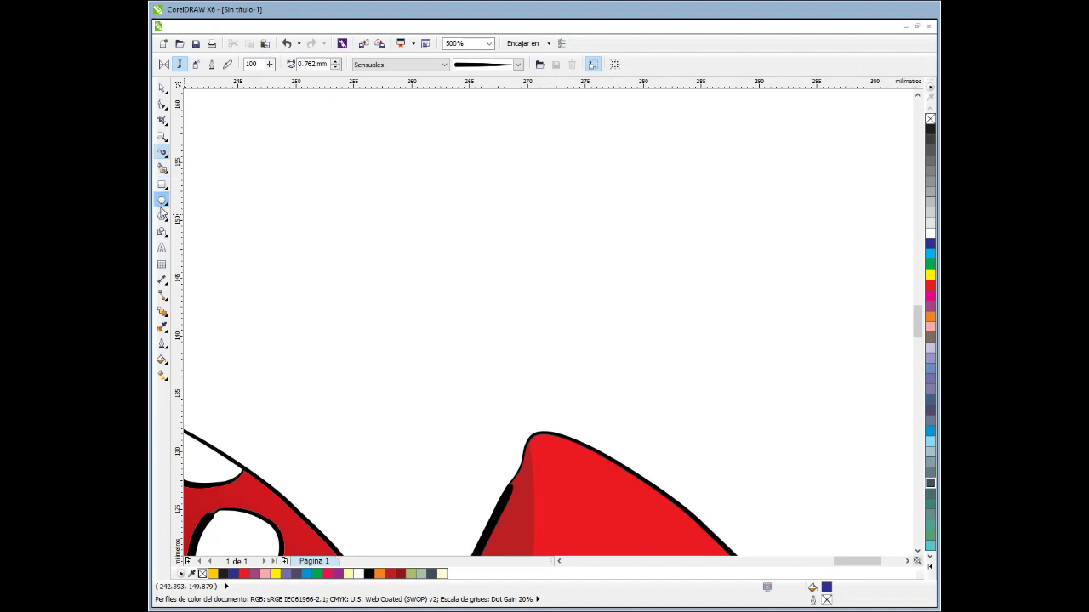
left_click(162, 203)
left_click_drag(467, 200, 578, 326)
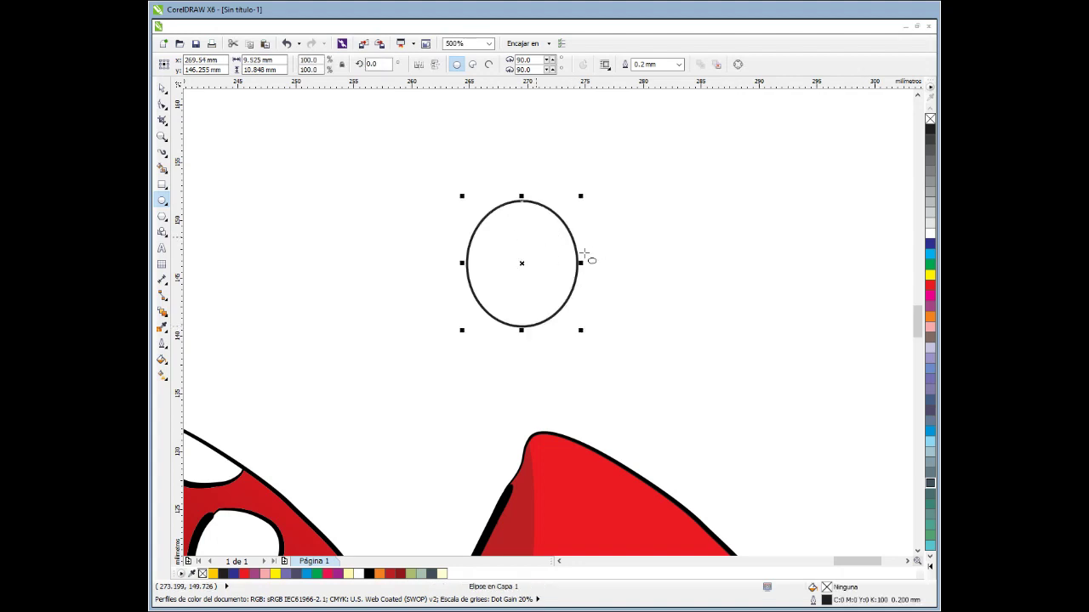
left_click(682, 67)
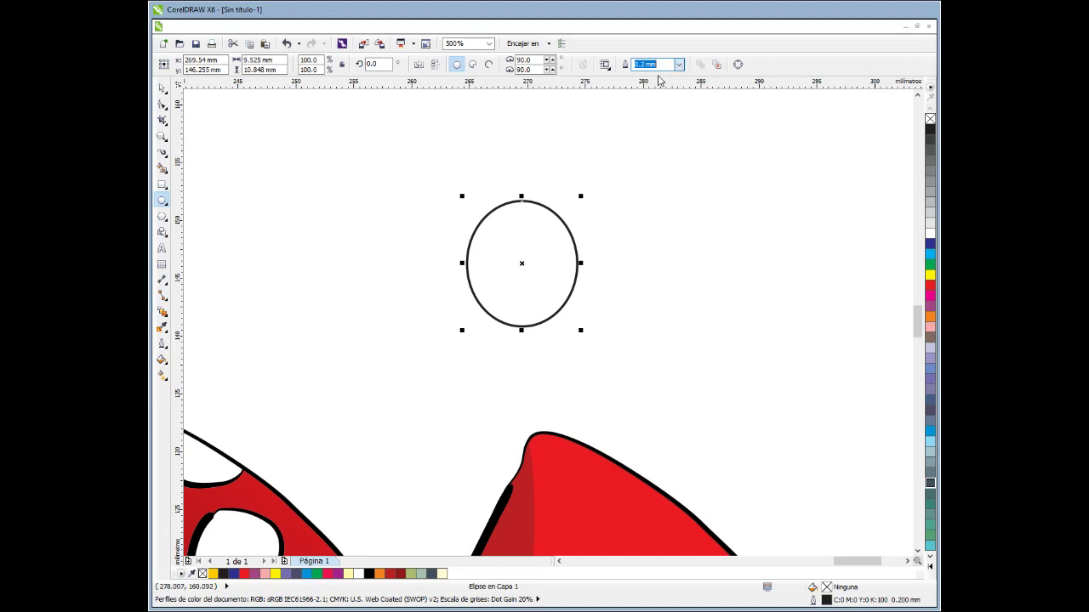
type("0")
key("Return")
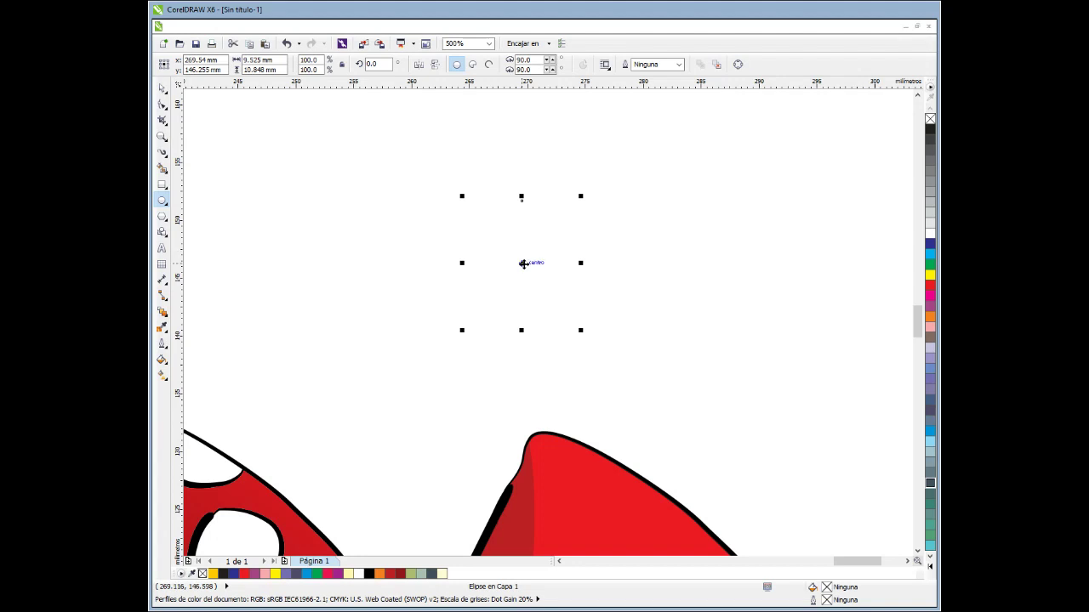
Fill the ellipse white and place it over the upper left part of the right mushroom's cap.
scroll(549, 203, "down", 2)
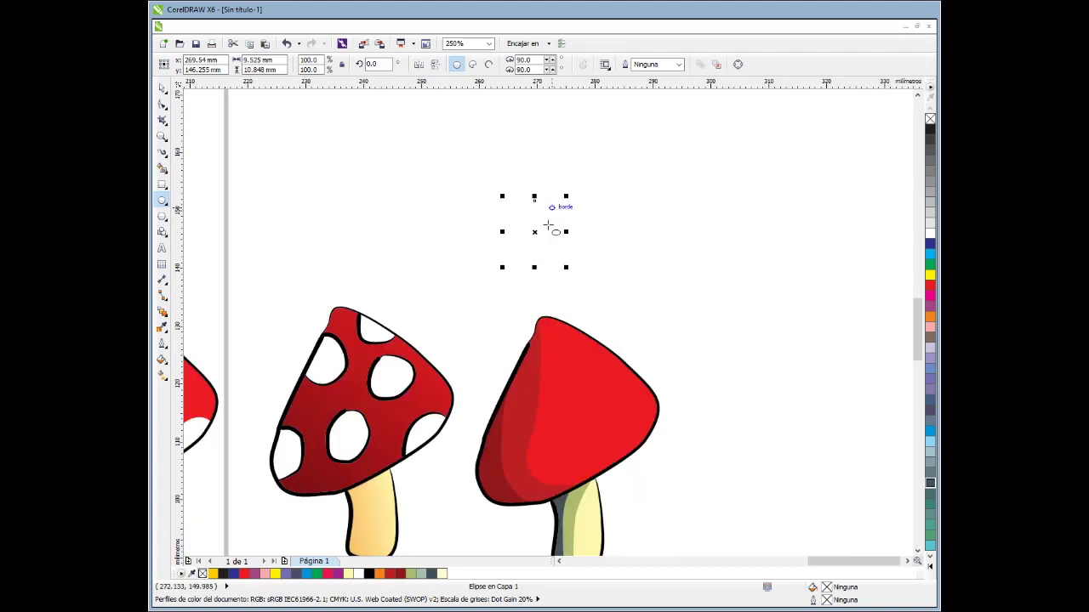
left_click_drag(534, 231, 553, 379)
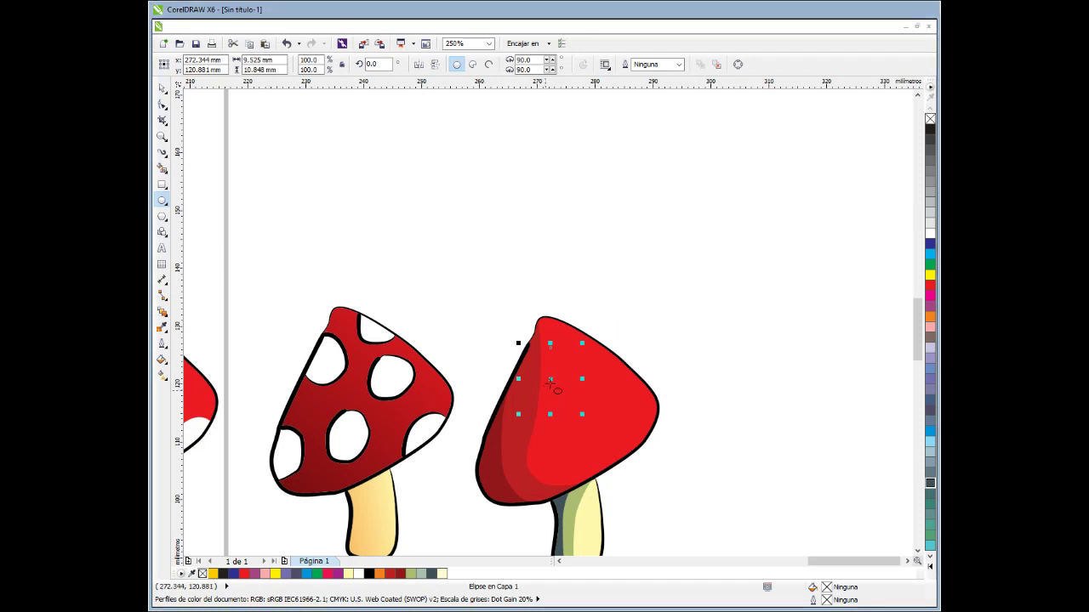
left_click_drag(550, 378, 515, 250)
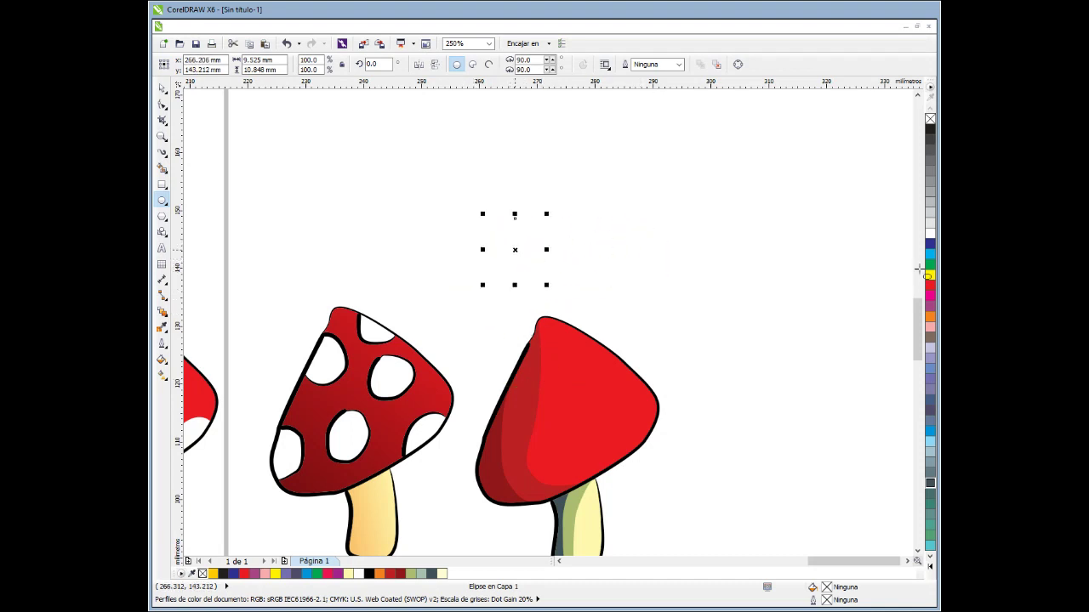
left_click(930, 234)
left_click_drag(516, 249, 550, 370)
scroll(547, 377, "up", 3)
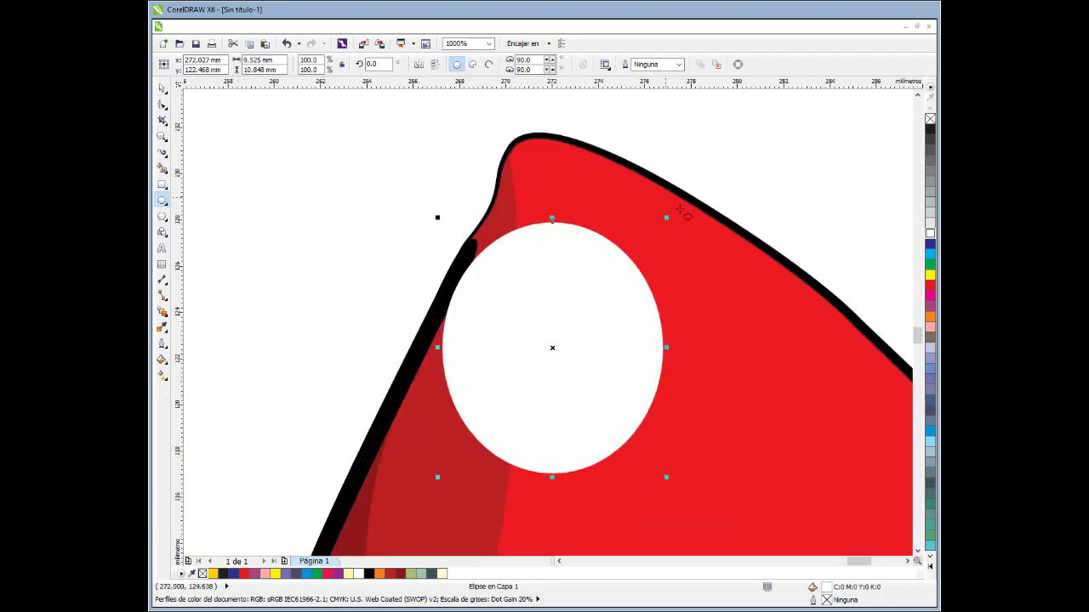
Shrink the white spot to about 5.5 by 6.2 mm and position it across the boundary between the cap's shadow and bright red.
left_click_drag(663, 220, 614, 272)
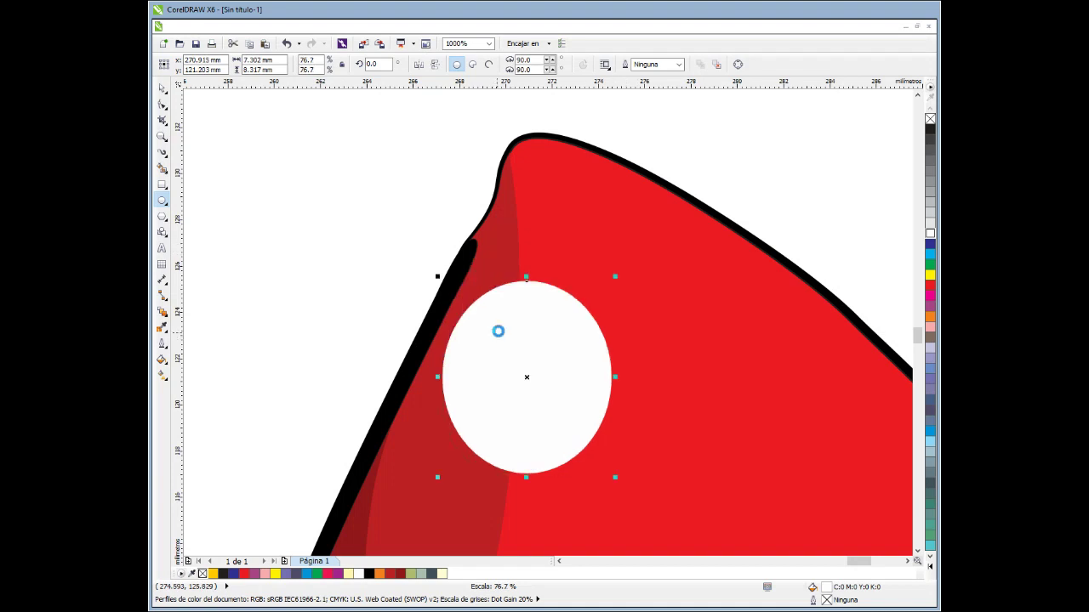
scroll(510, 348, "down", 2)
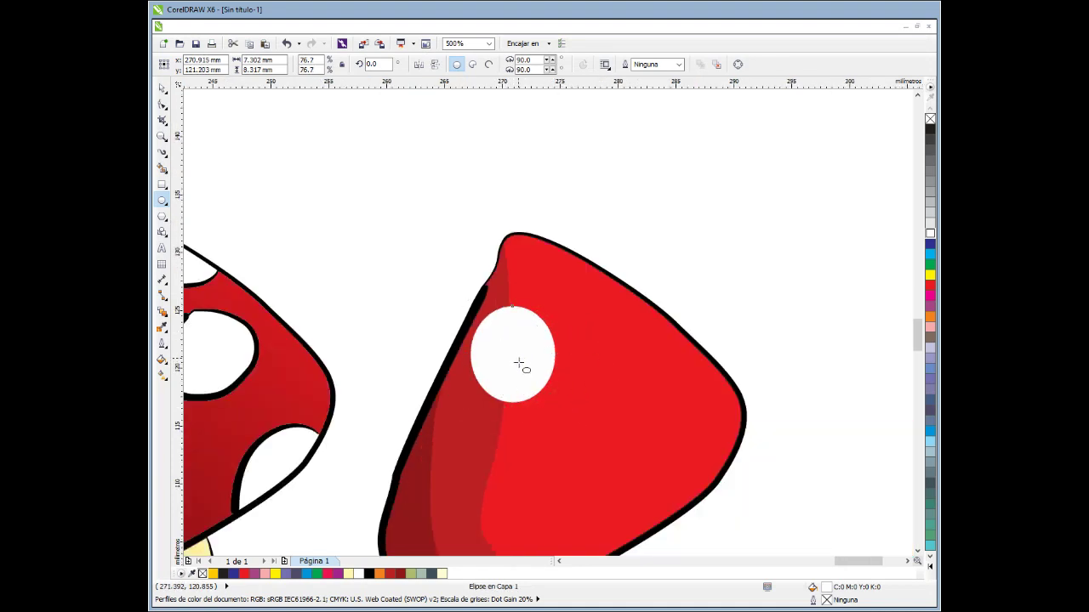
scroll(511, 366, "up", 2)
scroll(544, 331, "down", 4)
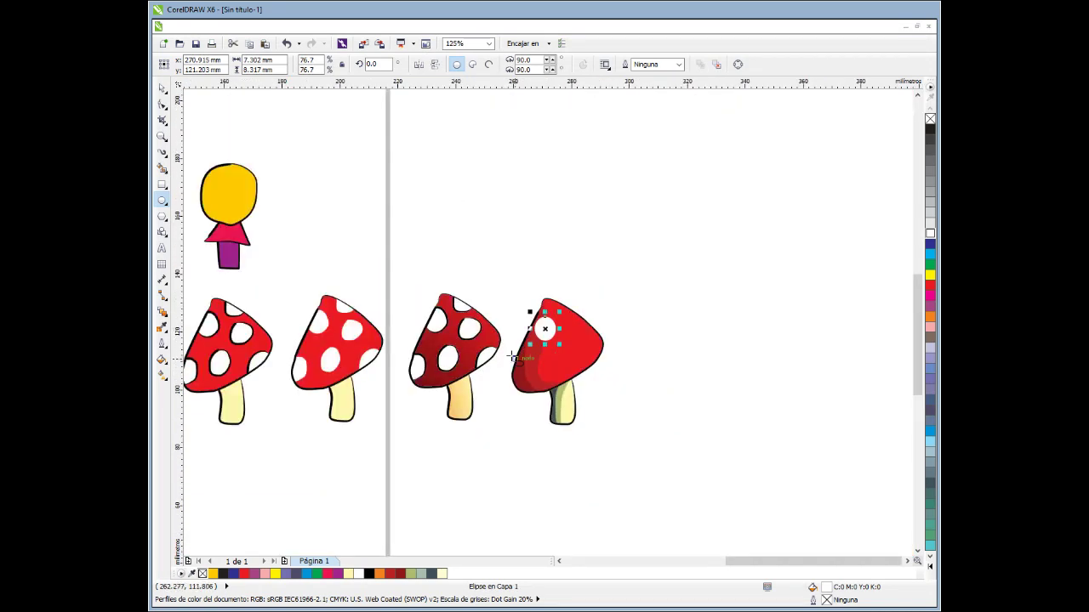
scroll(530, 316, "up", 2)
scroll(578, 317, "up", 1)
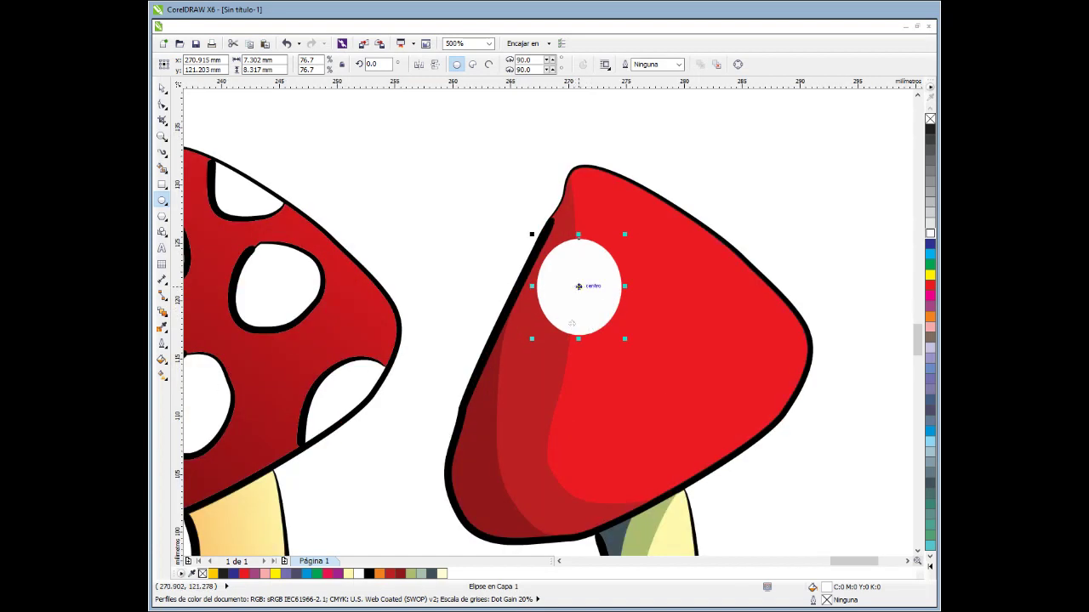
left_click_drag(582, 301, 577, 324)
left_click_drag(610, 383, 590, 361)
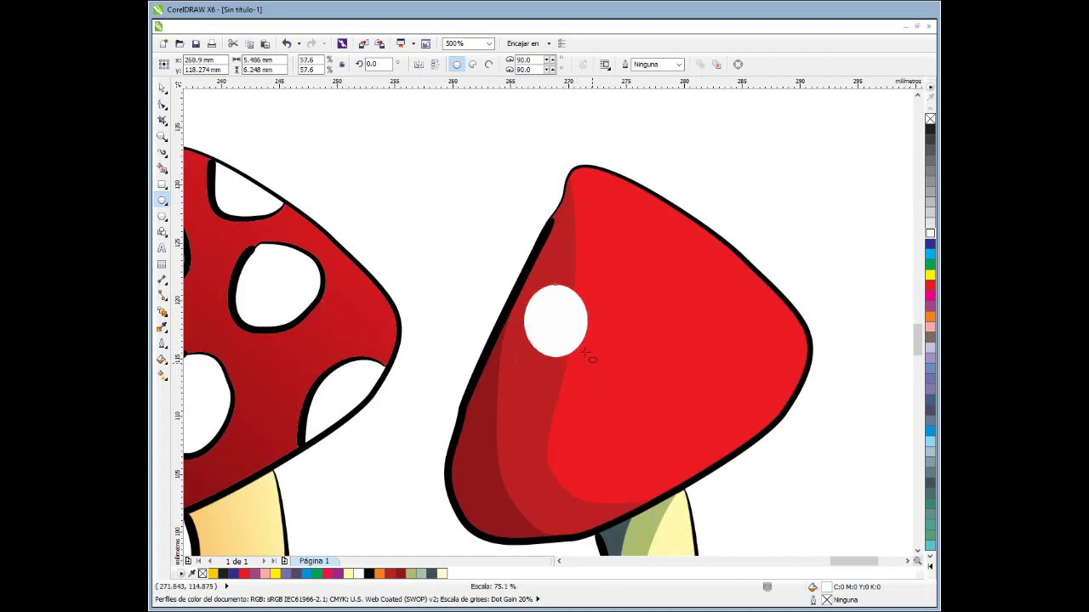
left_click_drag(557, 322, 568, 332)
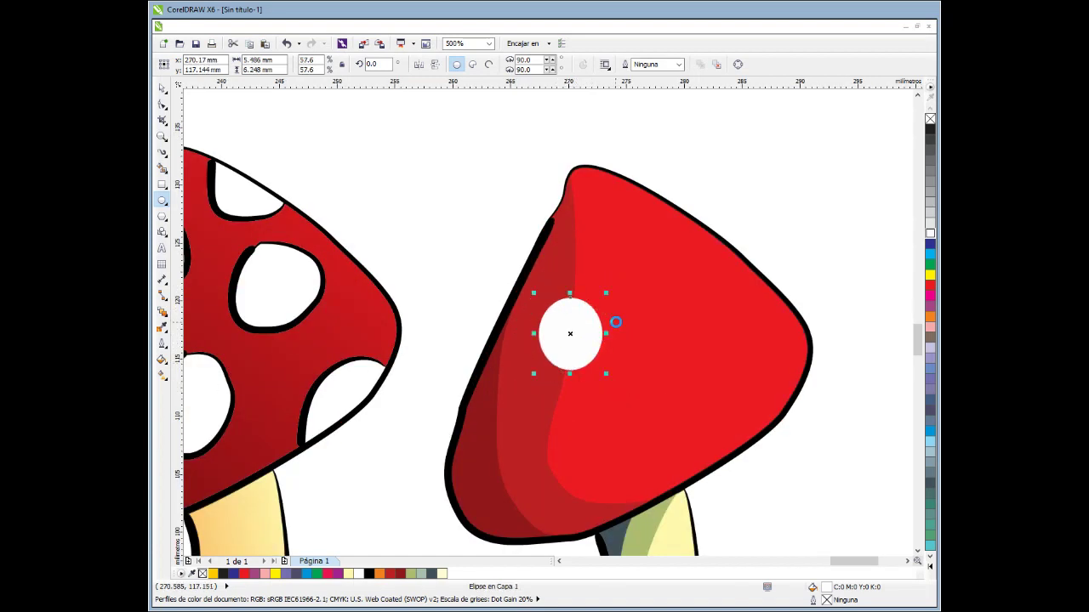
scroll(568, 331, "down", 4)
key("Escape")
Select the whole gradient-shaded mushroom, mirror it horizontally, narrow it to about 24.7 mm and place it lower down.
left_click(163, 89)
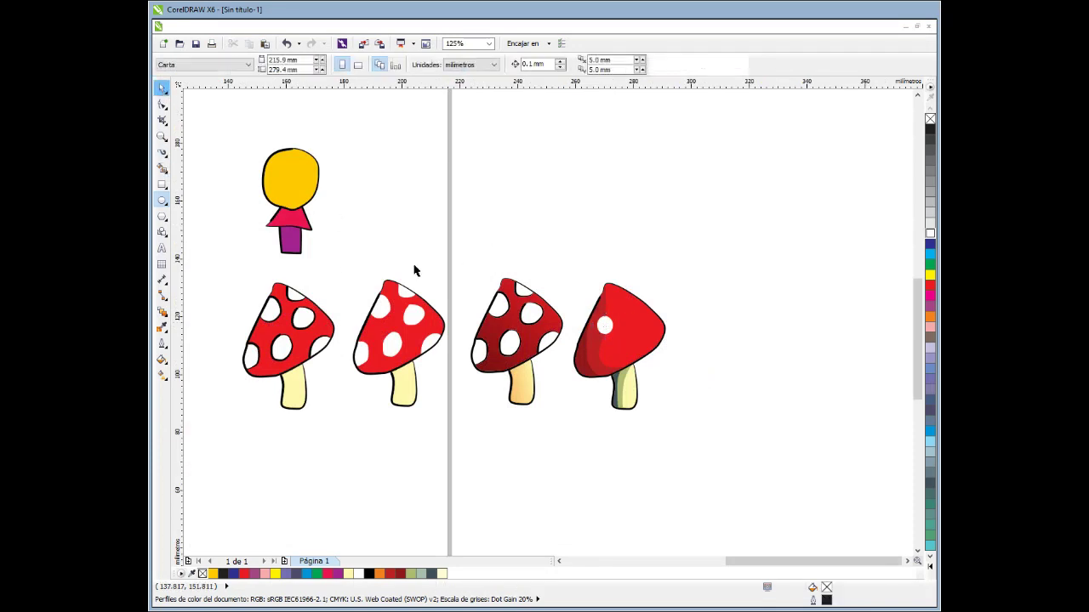
scroll(462, 327, "up", 1)
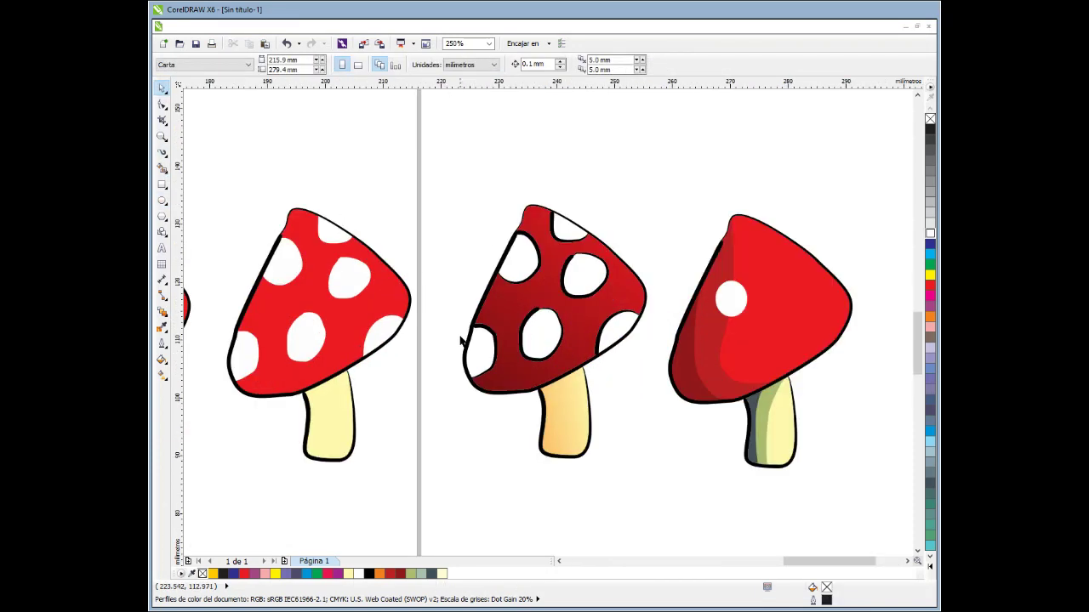
scroll(460, 340, "down", 1)
left_click_drag(450, 246, 564, 419)
left_click_drag(494, 332, 354, 333)
left_click_drag(430, 357, 533, 438)
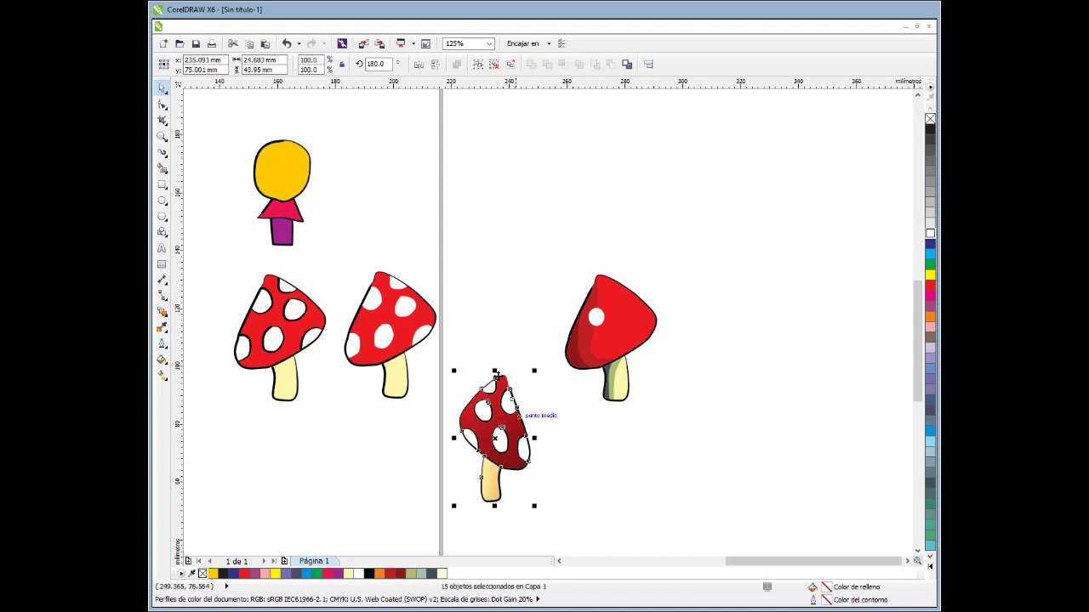
Stretch the mirrored mushroom to about 65.4 mm tall and move it up between its two neighbours.
left_click_drag(494, 373, 494, 308)
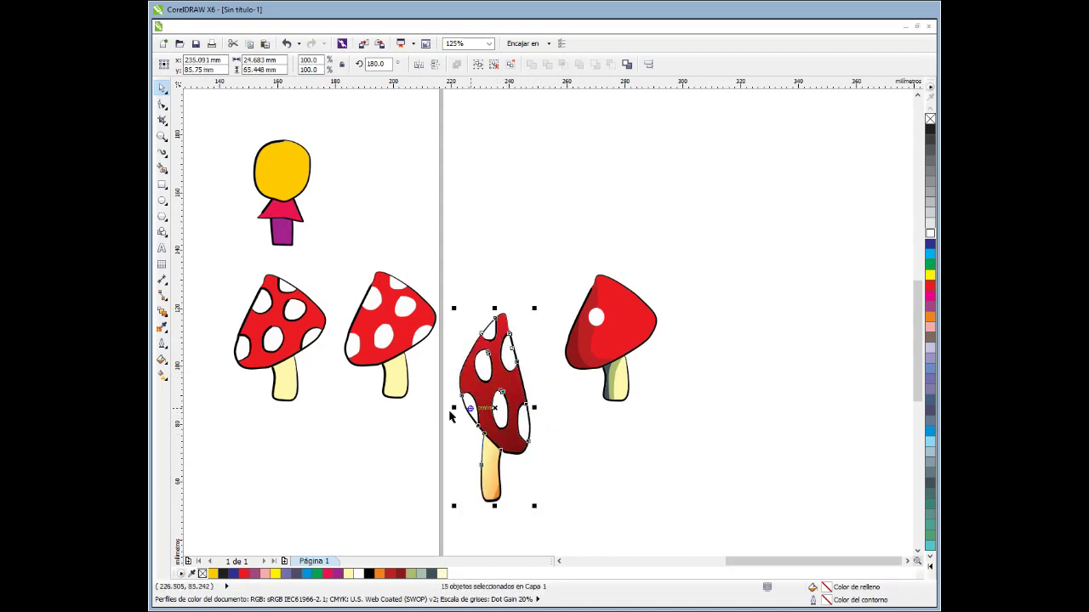
left_click_drag(497, 408, 517, 337)
key("Escape")
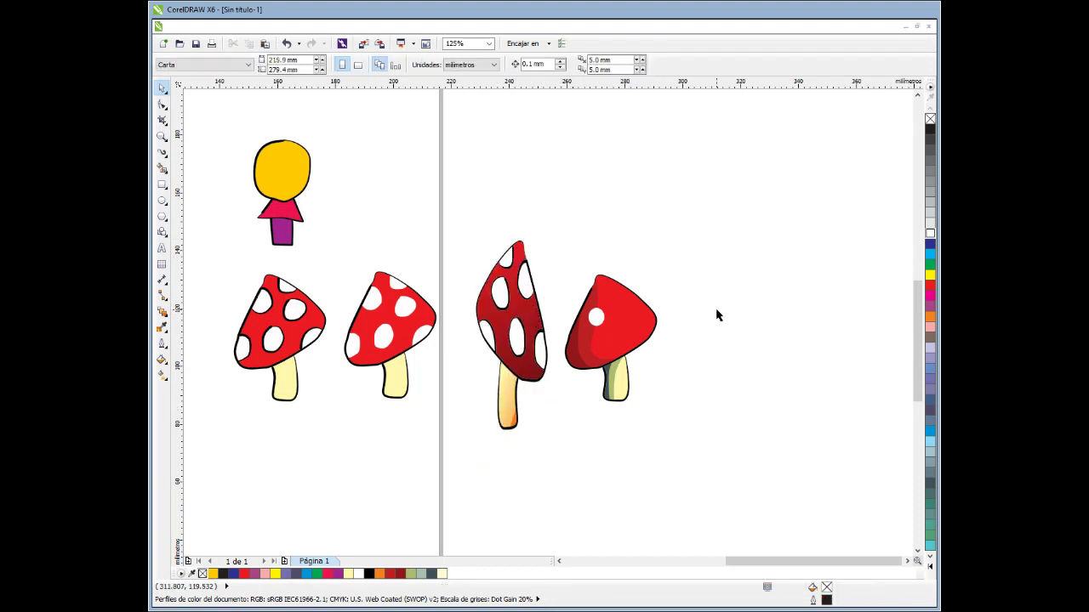
Duplicate the white spot as a smaller one in the darkest shadow at the cap's lower left.
scroll(503, 318, "up", 2)
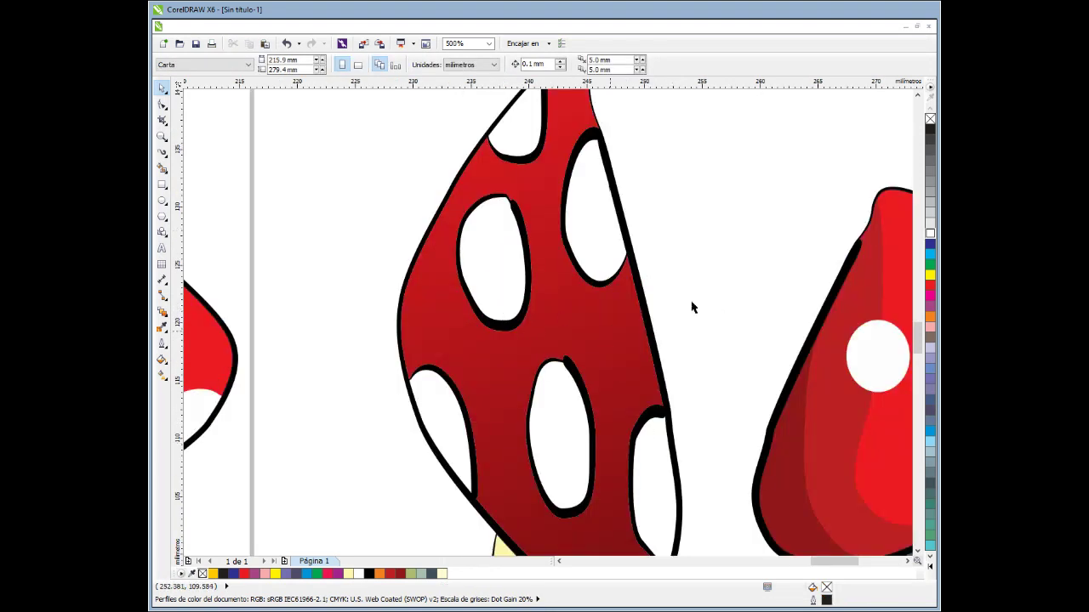
scroll(370, 353, "down", 2)
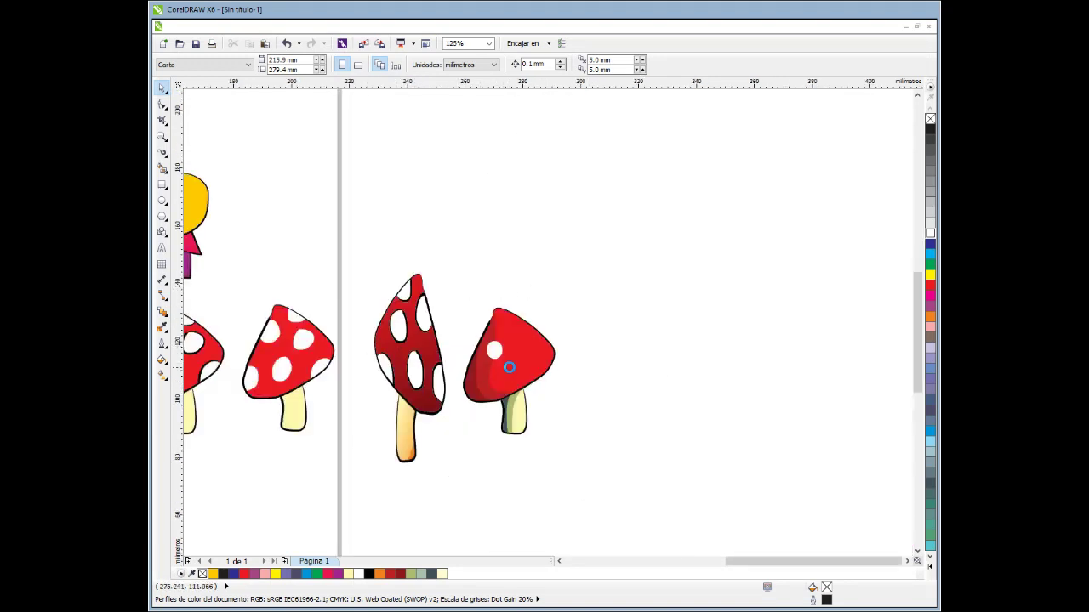
scroll(509, 367, "up", 1)
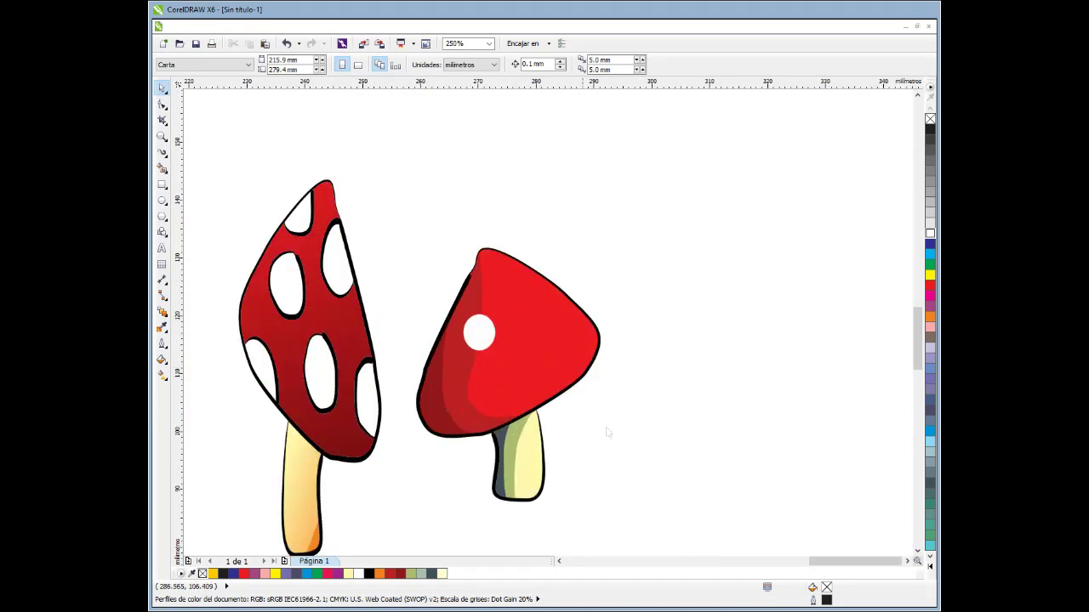
left_click(487, 332)
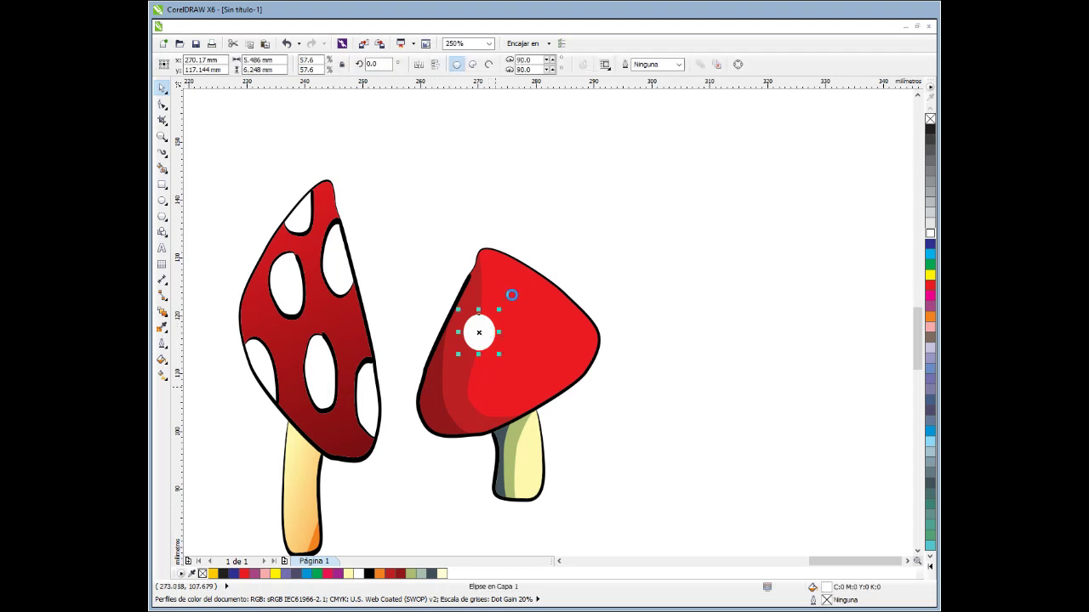
left_click_drag(470, 336, 448, 406)
left_click(433, 281)
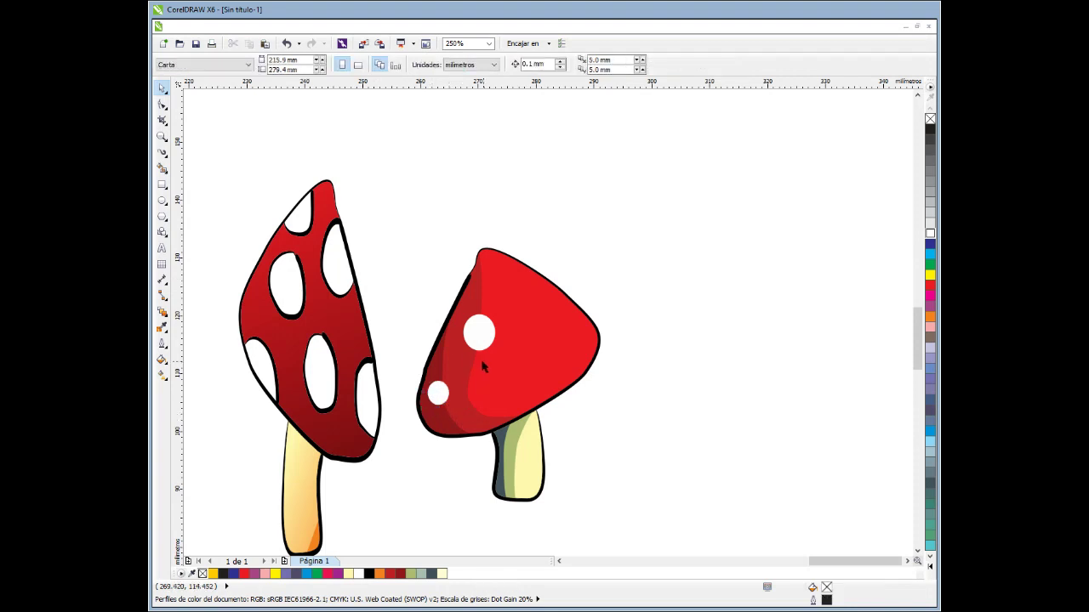
Add two more copies of the white spot, a smaller one near the cap's bottom edge and one near its peak.
left_click(479, 328)
left_click_drag(479, 327, 498, 432)
key("Escape")
left_click(481, 325)
left_click_drag(481, 325, 511, 279)
right_click(585, 252)
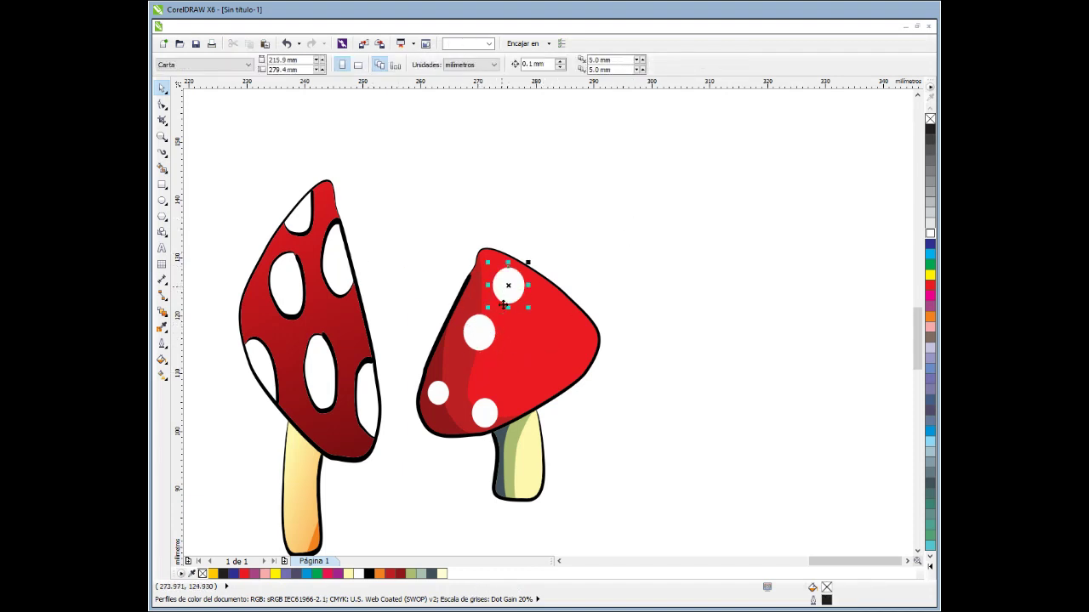
Add a slightly smaller copy of the white spot near the right edge of the flat-shaded mushroom's cap.
key("Escape")
left_click(472, 337)
left_click_drag(457, 343, 549, 364)
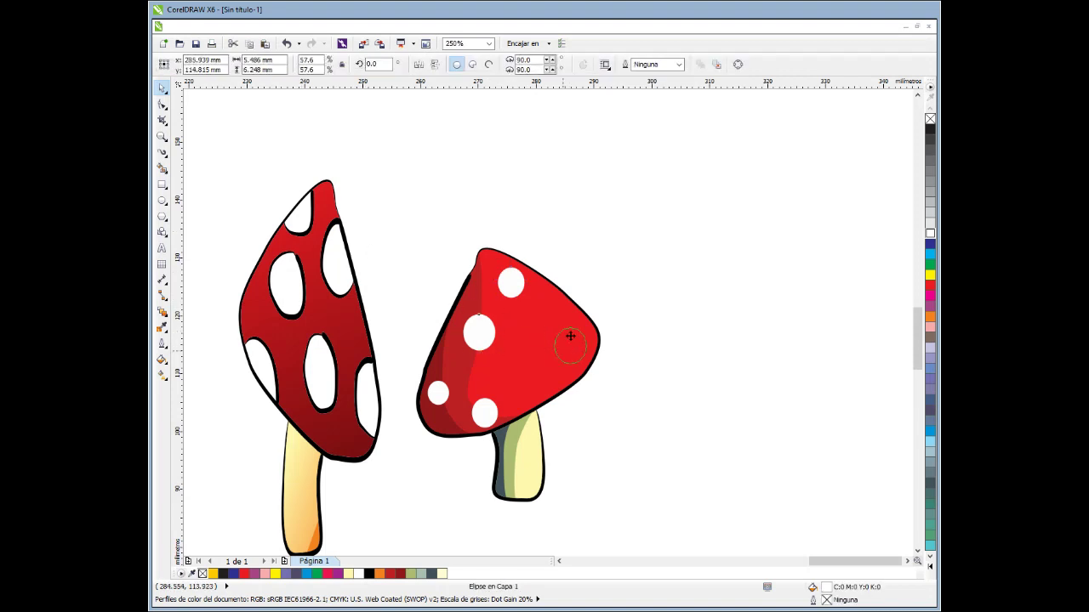
right_click(551, 367)
left_click(659, 409)
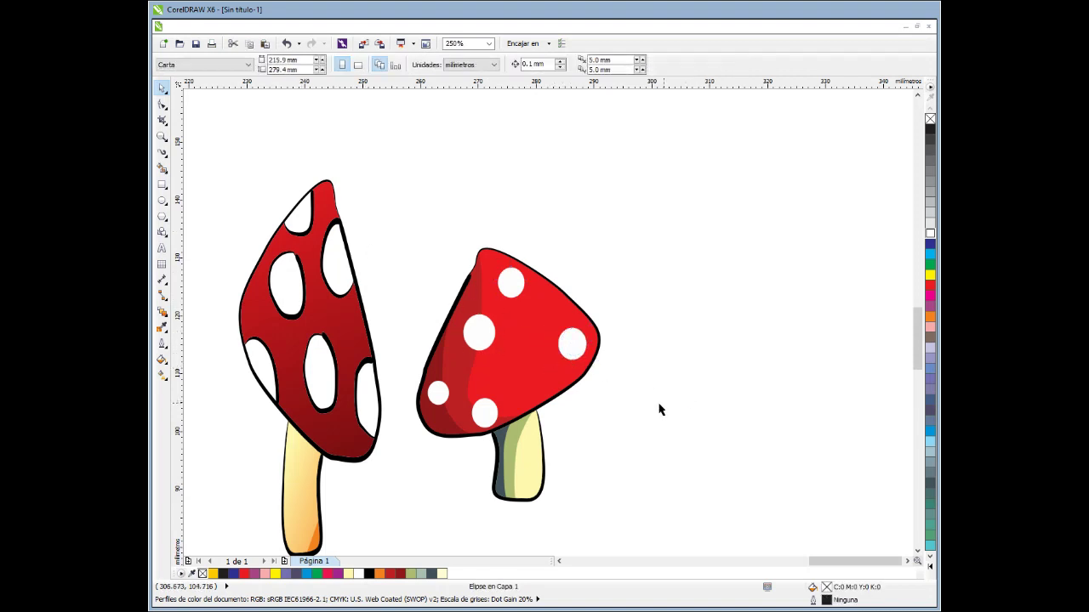
Add an enlarged copy of the white spot in the lower middle of the flat-shaded cap.
left_click(479, 337)
left_click_drag(481, 333, 524, 367)
right_click(524, 368)
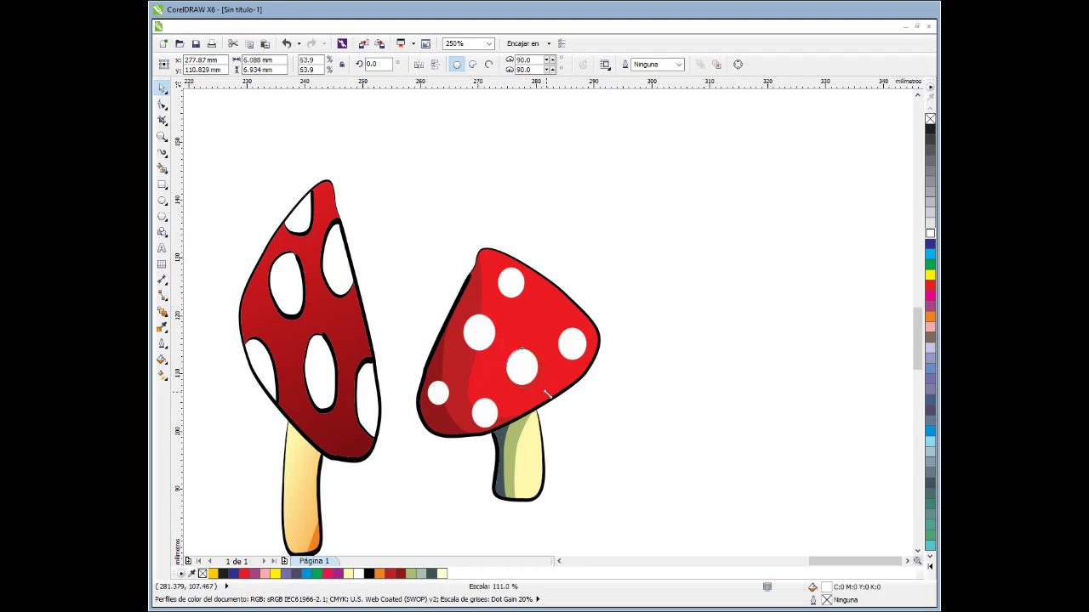
left_click(610, 430)
Shorten the whole gradient-shaded mushroom to about 42.1 mm tall and widen it to about 28.4 mm.
scroll(505, 382, "down", 2)
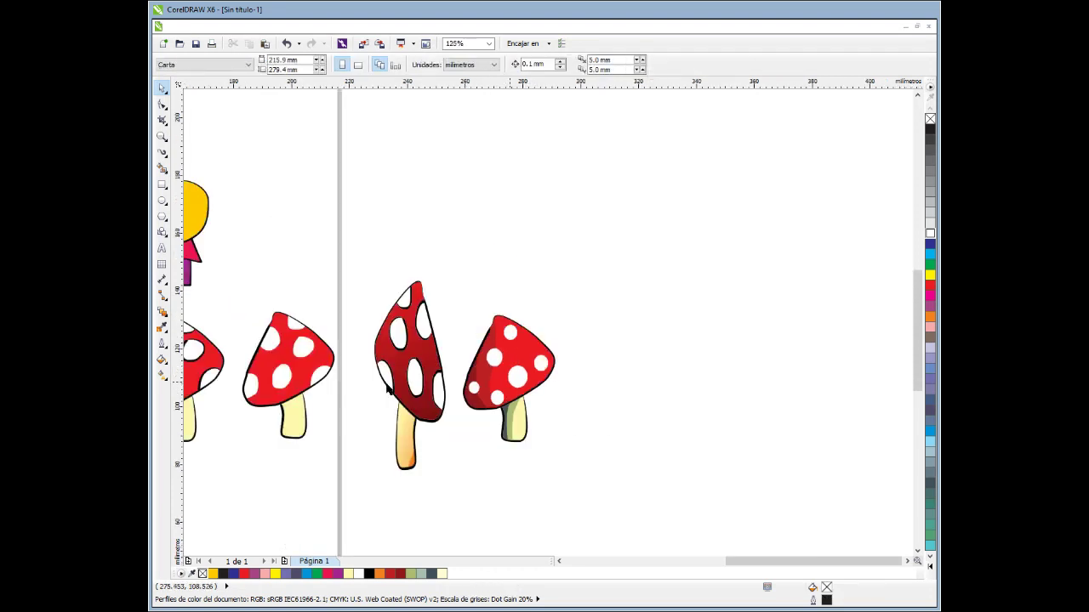
left_click(428, 359)
left_click(346, 255)
left_click_drag(345, 255, 464, 510)
left_click_drag(409, 275, 408, 306)
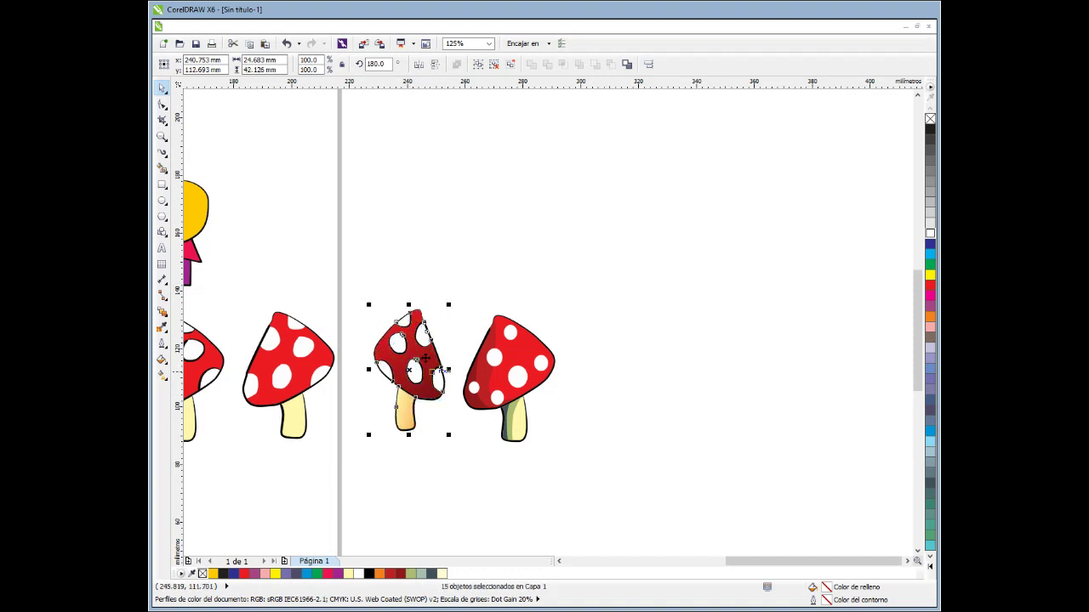
left_click_drag(358, 378, 357, 378)
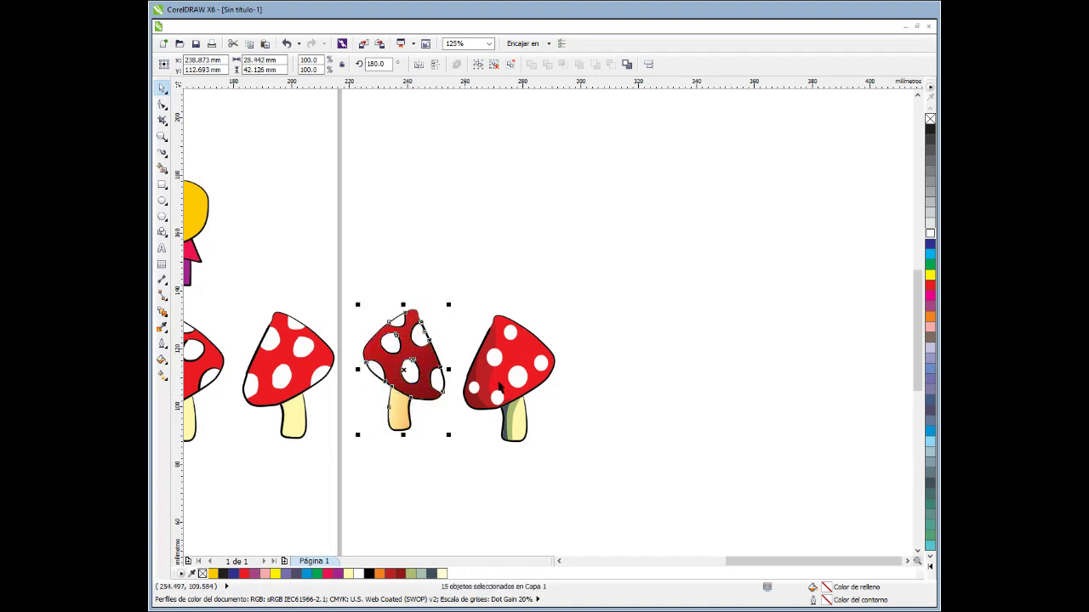
left_click(510, 477)
Draw a small circle with a gap at its top above the gradient-shaded mushroom, using the 0.762 mm tapered artistic stroke.
scroll(459, 400, "up", 2)
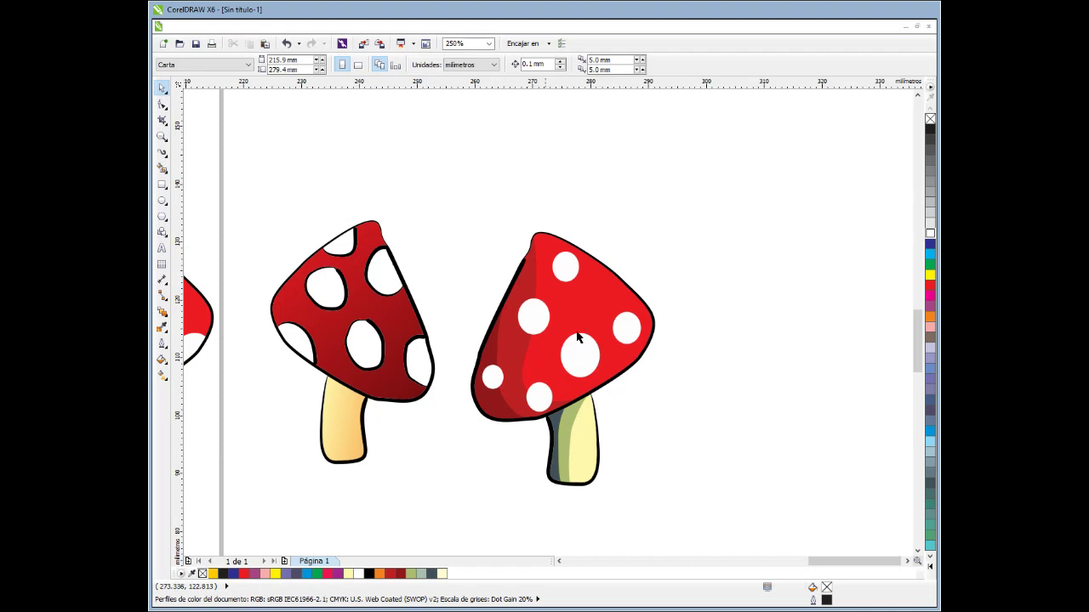
scroll(449, 255, "down", 3)
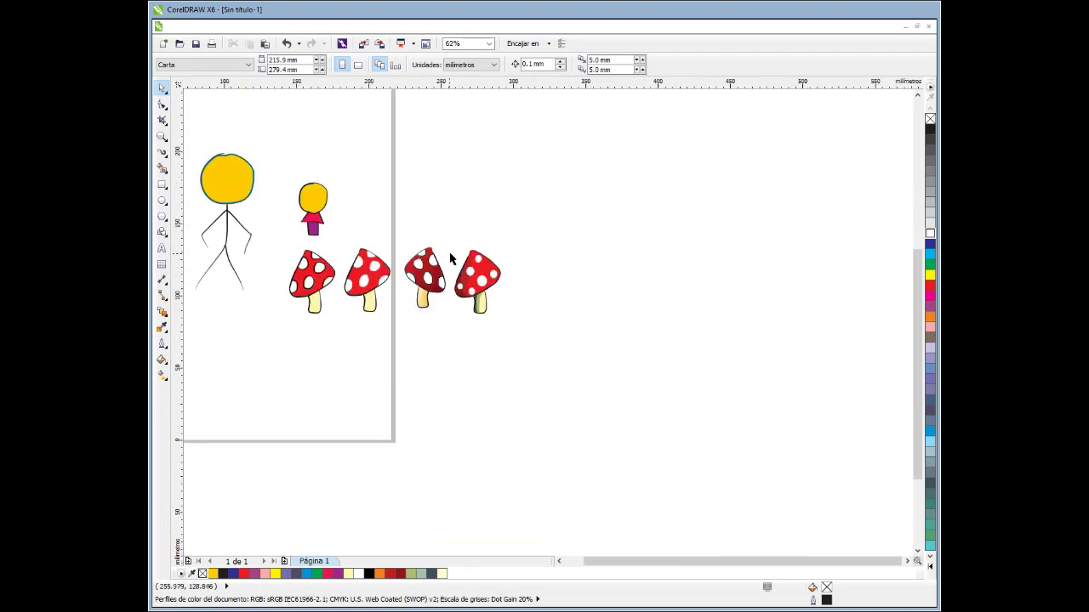
scroll(449, 255, "up", 2)
left_click(160, 153)
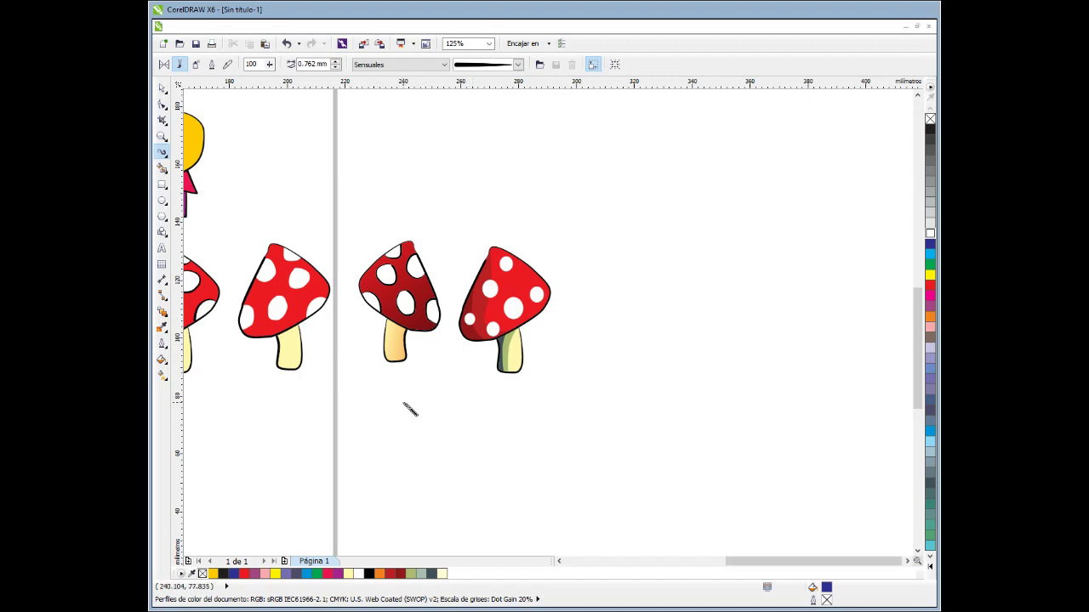
scroll(410, 409, "down", 2)
scroll(411, 282, "up", 4)
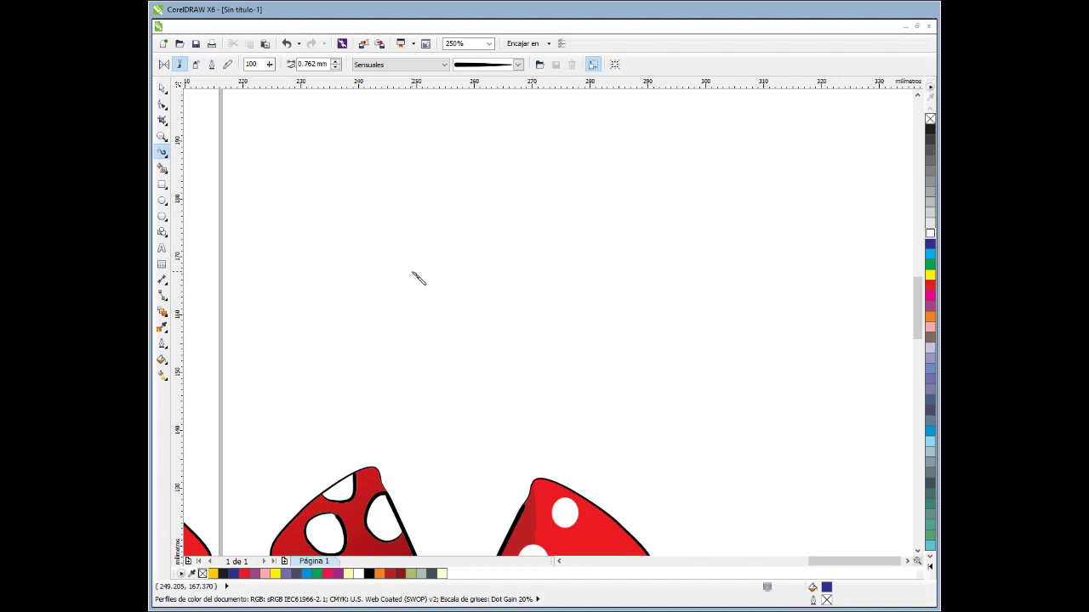
scroll(418, 279, "down", 2)
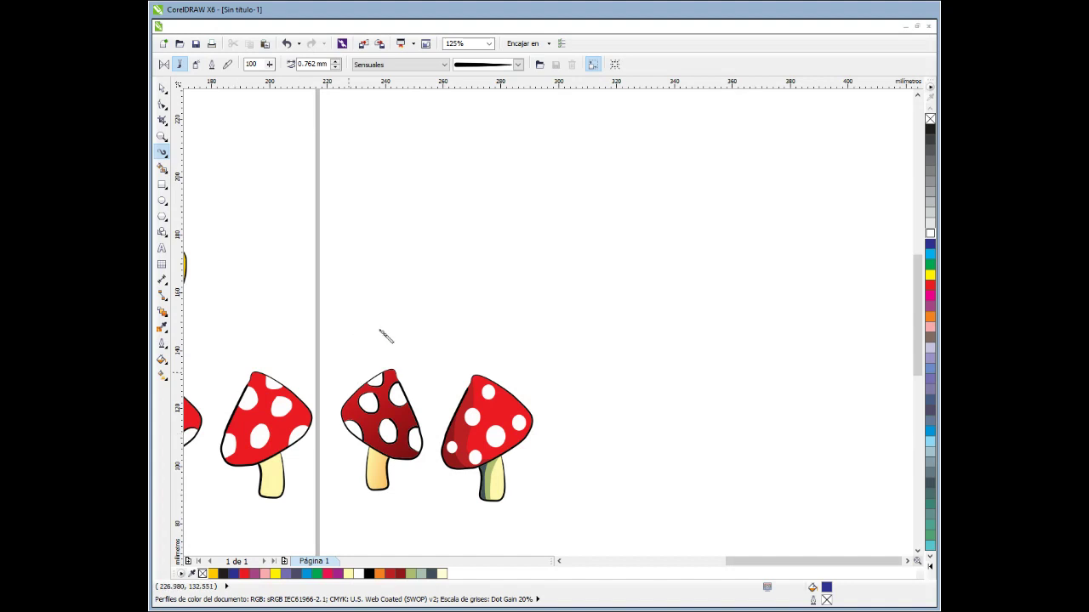
scroll(416, 314, "up", 4)
scroll(386, 311, "down", 5)
scroll(540, 319, "up", 5)
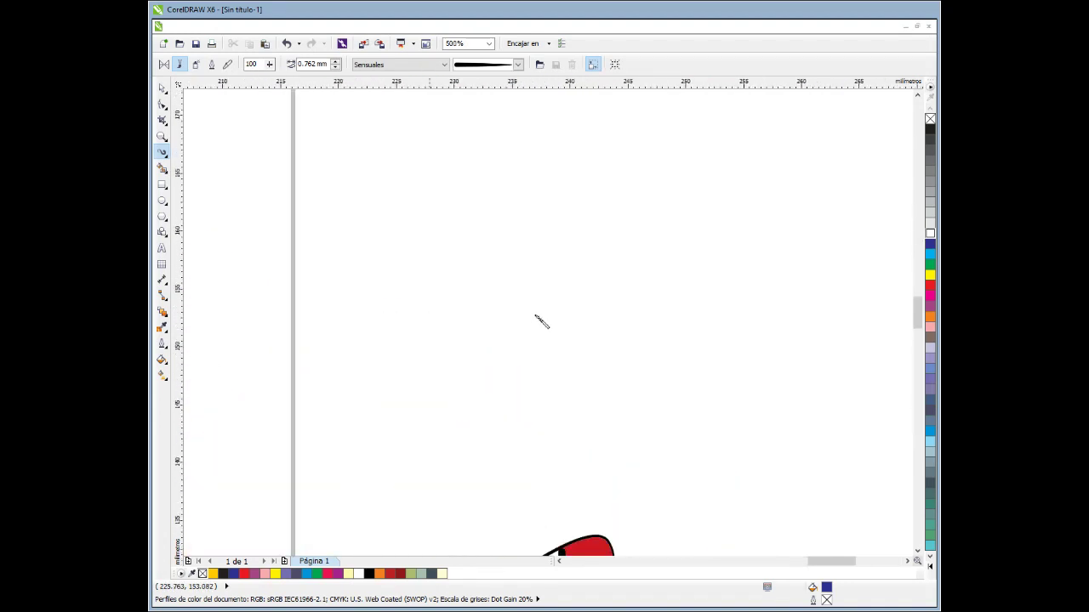
mouse_move(610, 262)
left_mouse_down()
mouse_move(526, 298)
mouse_move(531, 377)
mouse_move(573, 407)
mouse_move(603, 406)
mouse_move(653, 355)
mouse_move(655, 287)
mouse_move(619, 261)
left_mouse_up()
scroll(617, 259, "up", 6)
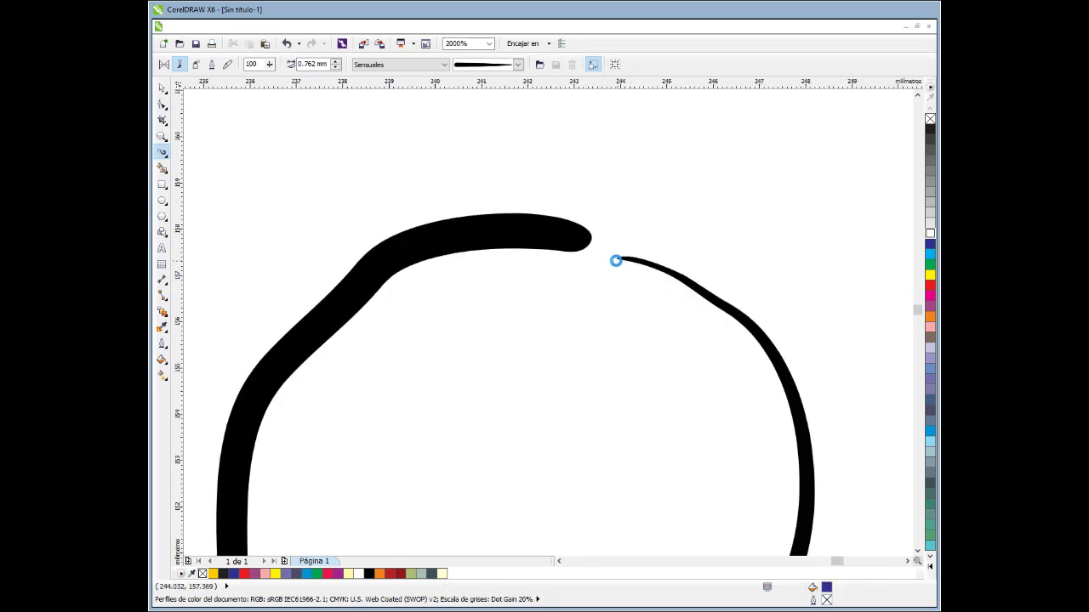
scroll(562, 267, "down", 7)
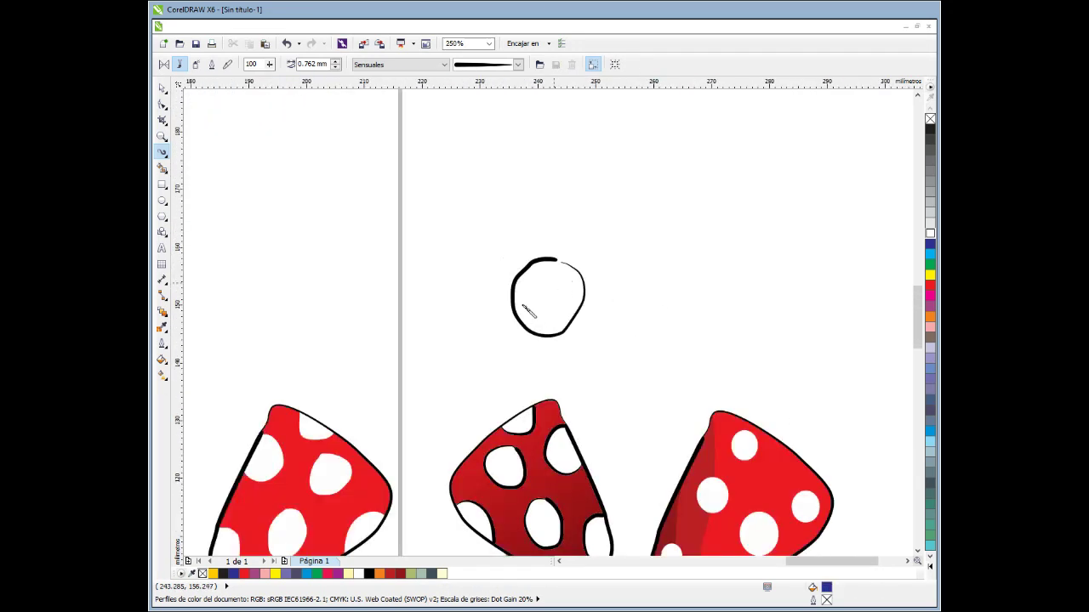
Try to fill the open circle with purple using Smart Fill, and undo the fill.
left_click(163, 168)
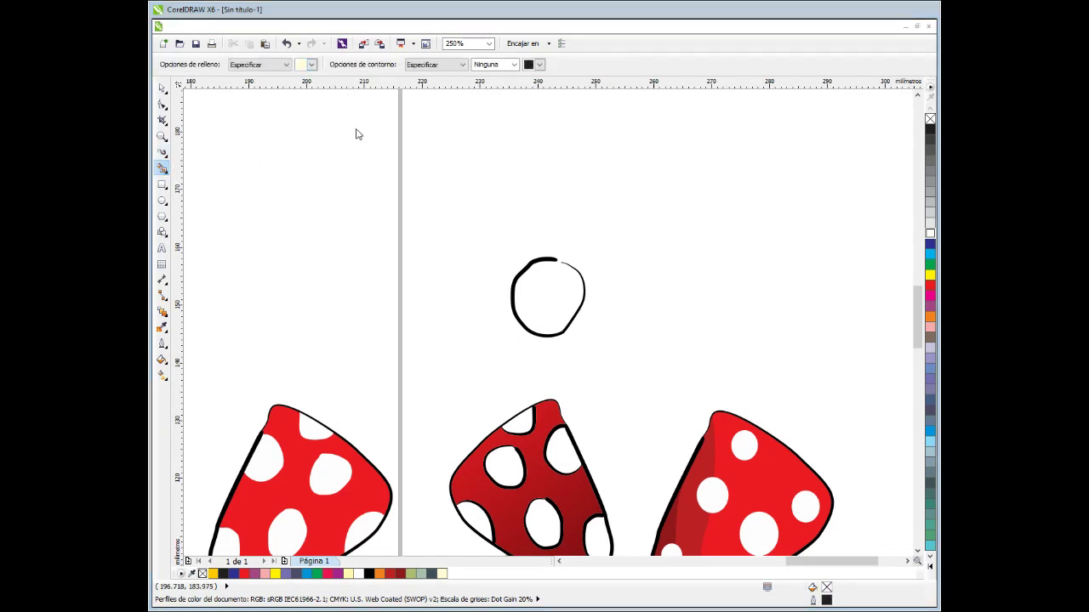
scroll(508, 281, "down", 1)
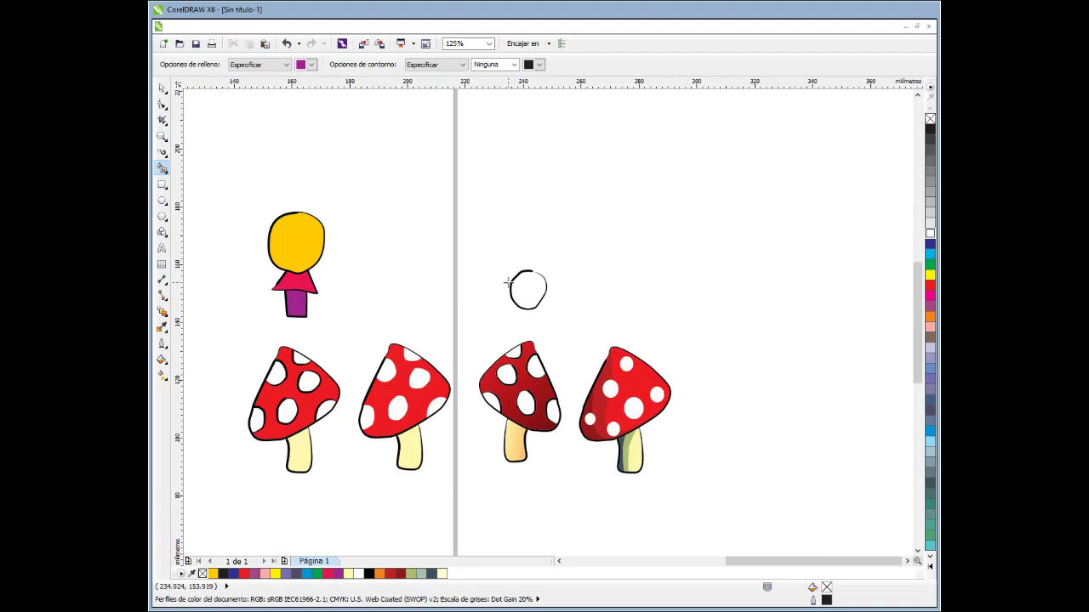
scroll(528, 291, "down", 1)
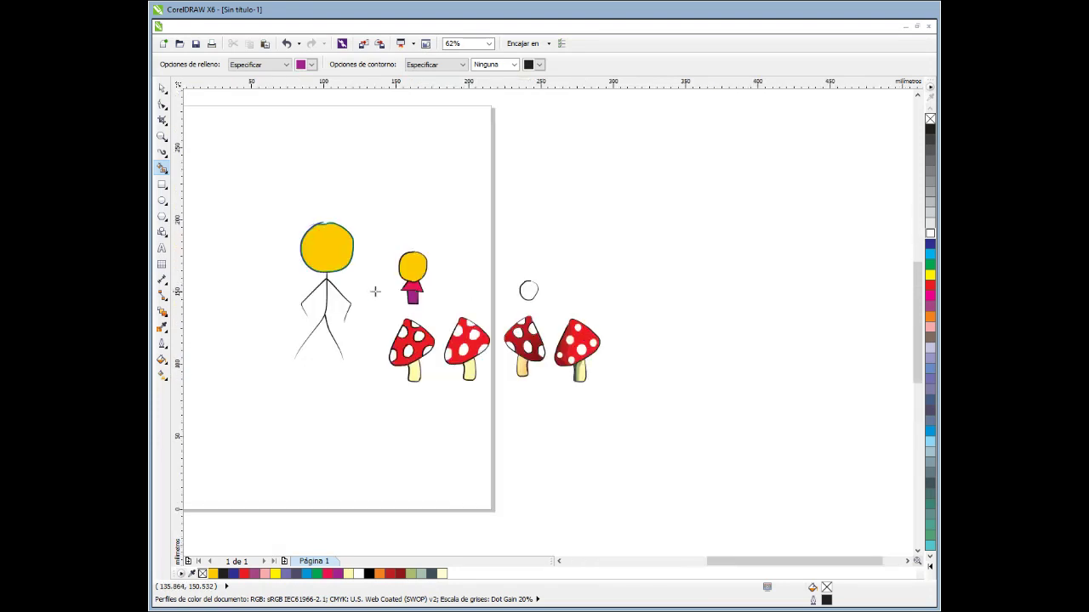
scroll(375, 294, "up", 1)
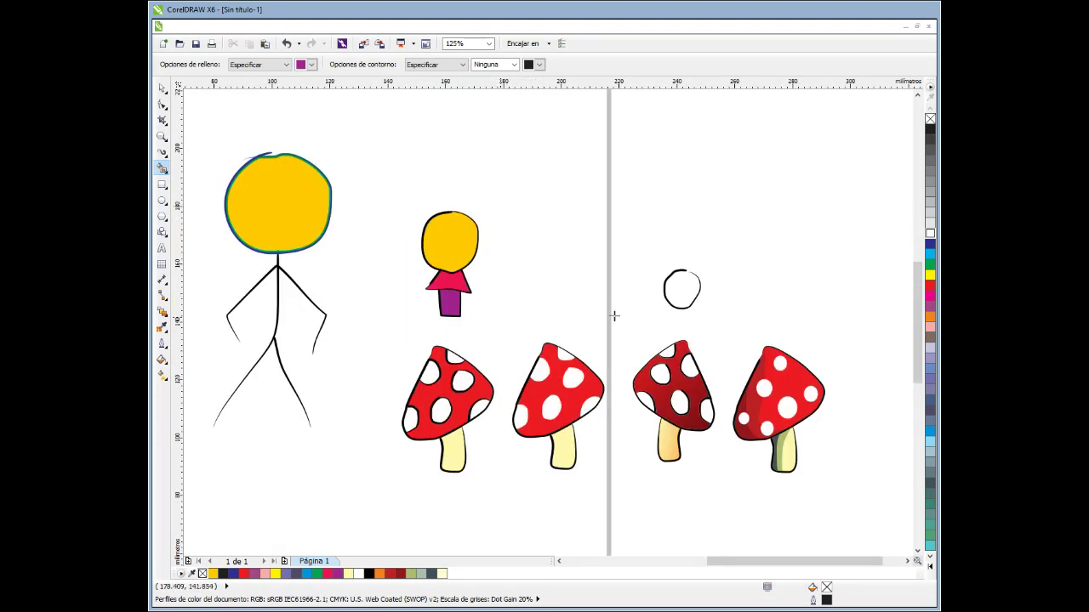
left_click(681, 292)
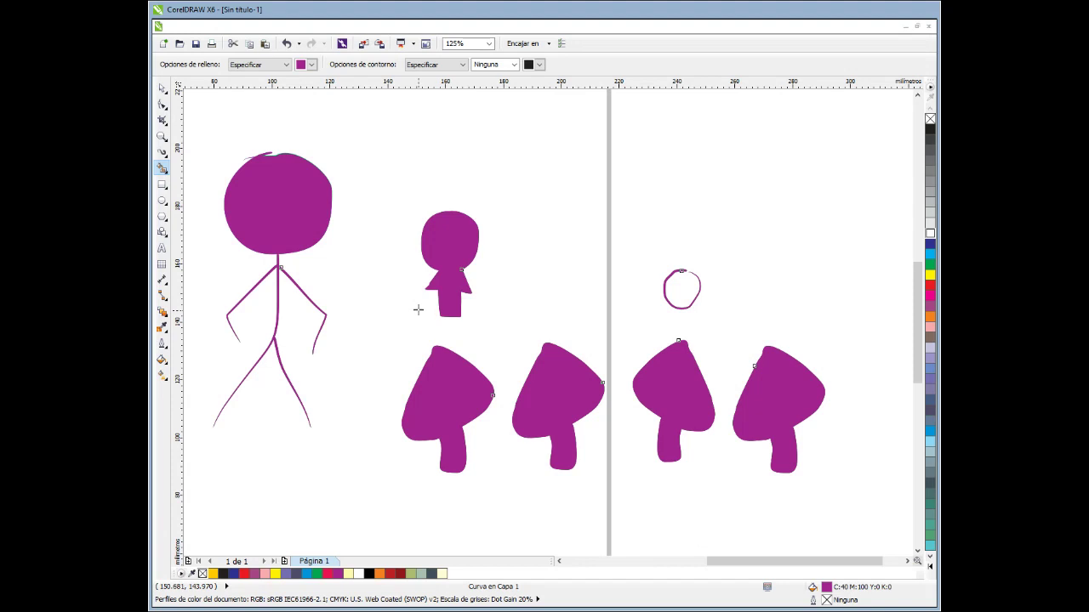
key("ctrl+z")
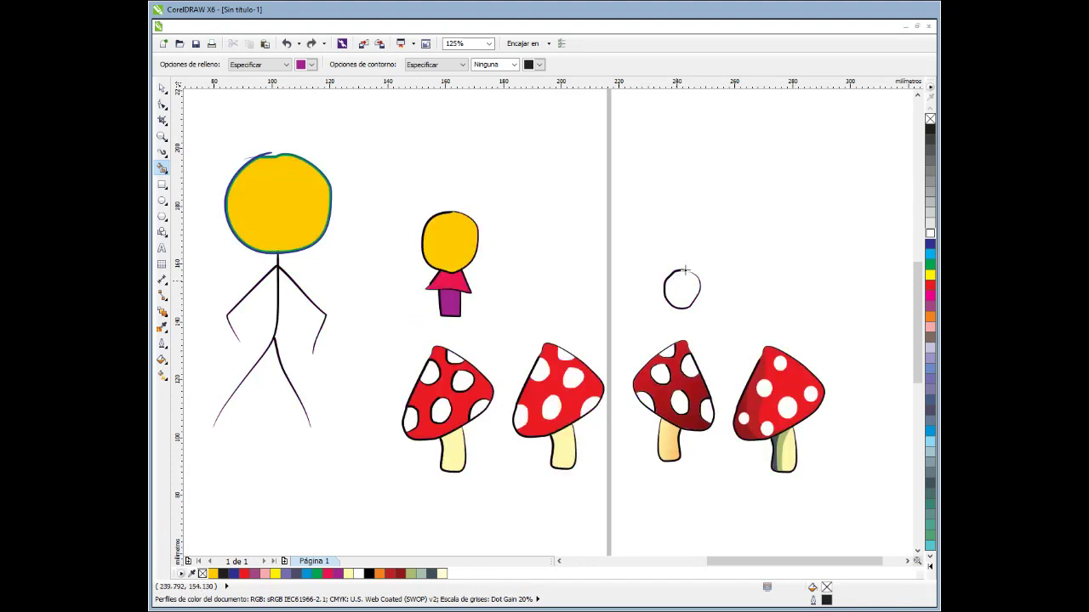
Close the gap at the top of the circle with another artistic media stroke.
scroll(682, 278, "up", 5)
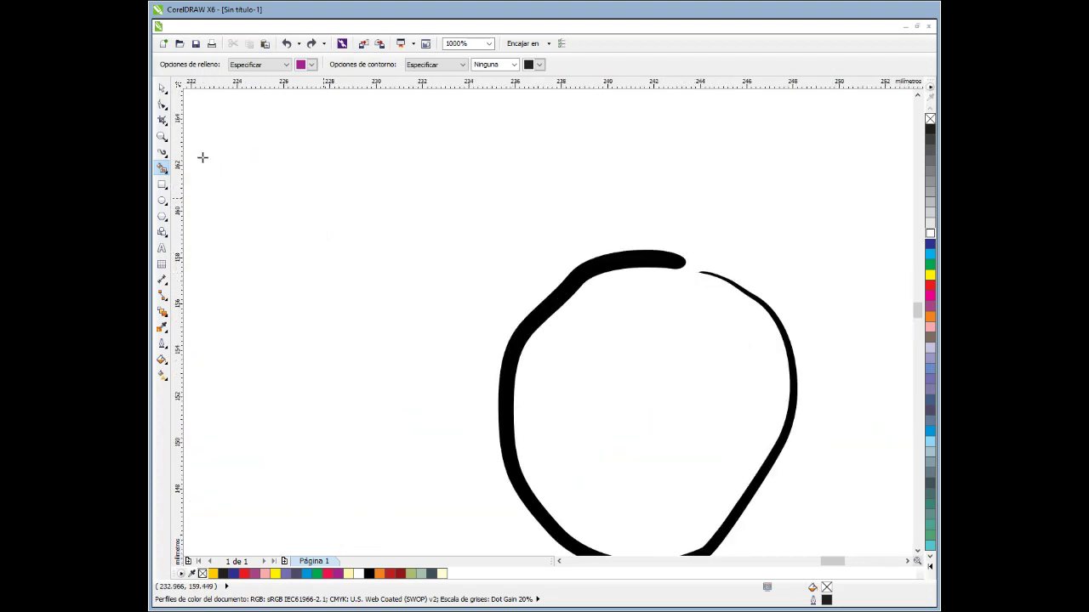
left_click(161, 152)
scroll(683, 272, "up", 2)
mouse_move(659, 255)
left_mouse_down()
mouse_move(722, 280)
mouse_move(753, 288)
left_mouse_up()
scroll(595, 318, "down", 4)
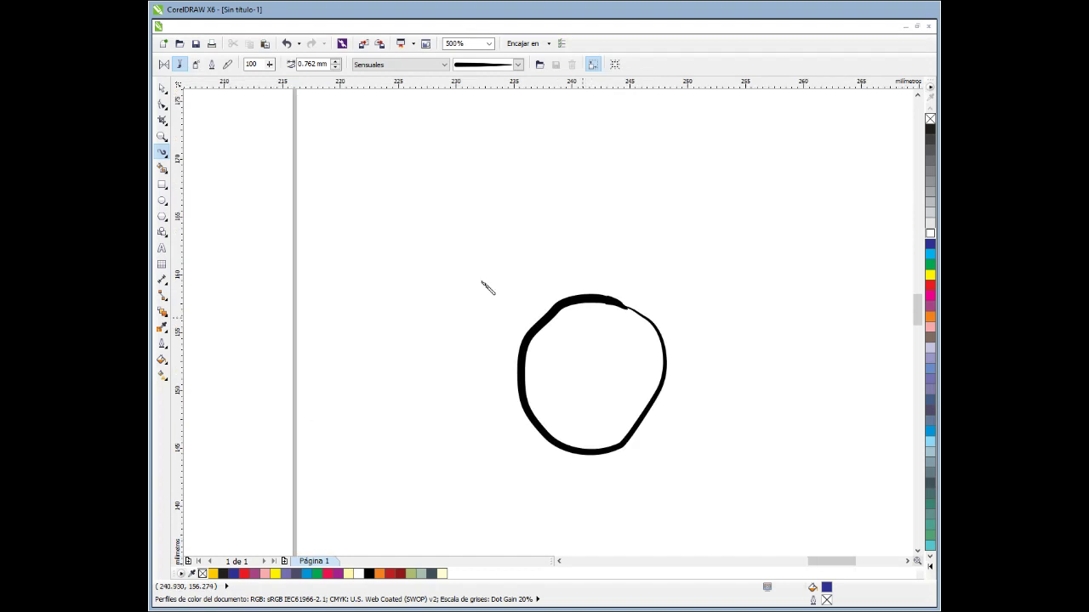
Smart-fill the closed circle with purple and turn the fill into a diagonal gradient from yellow at the lower left to purple.
left_click(161, 168)
left_click(583, 366)
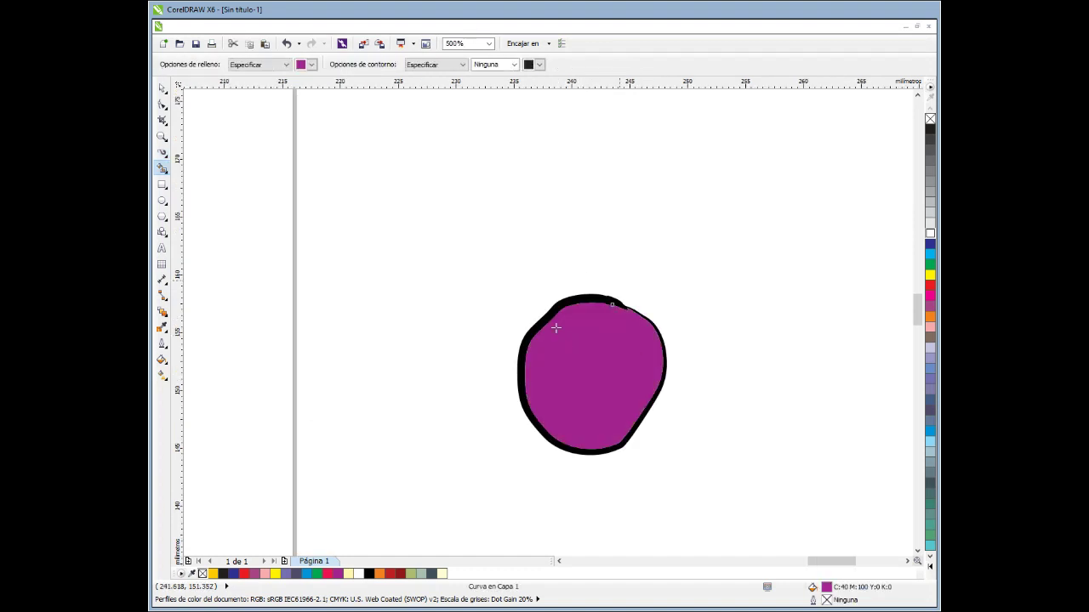
scroll(565, 331, "down", 6)
scroll(568, 349, "up", 6)
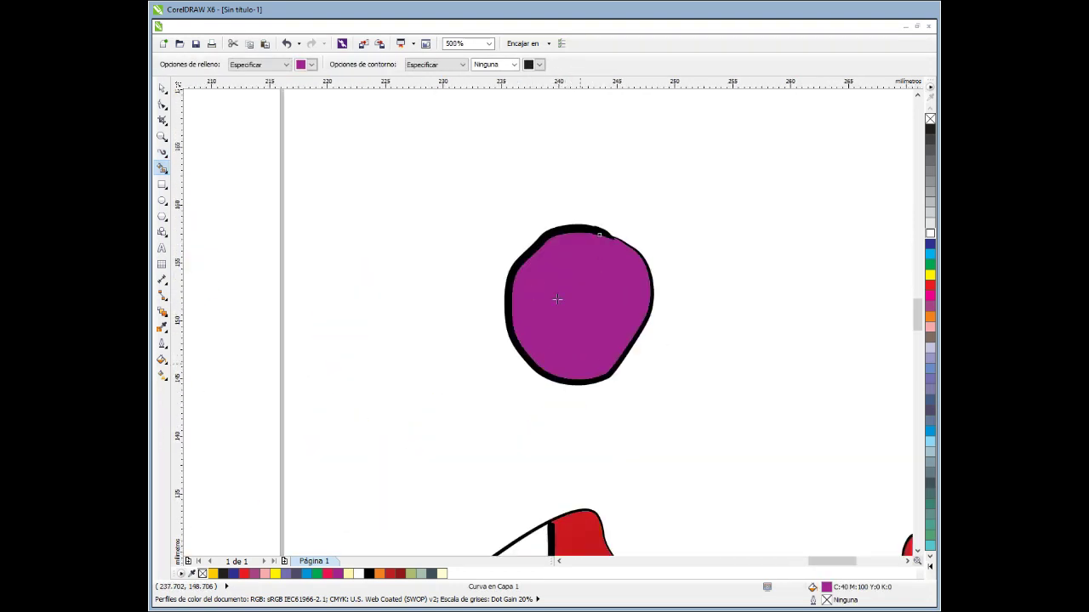
left_click(162, 359)
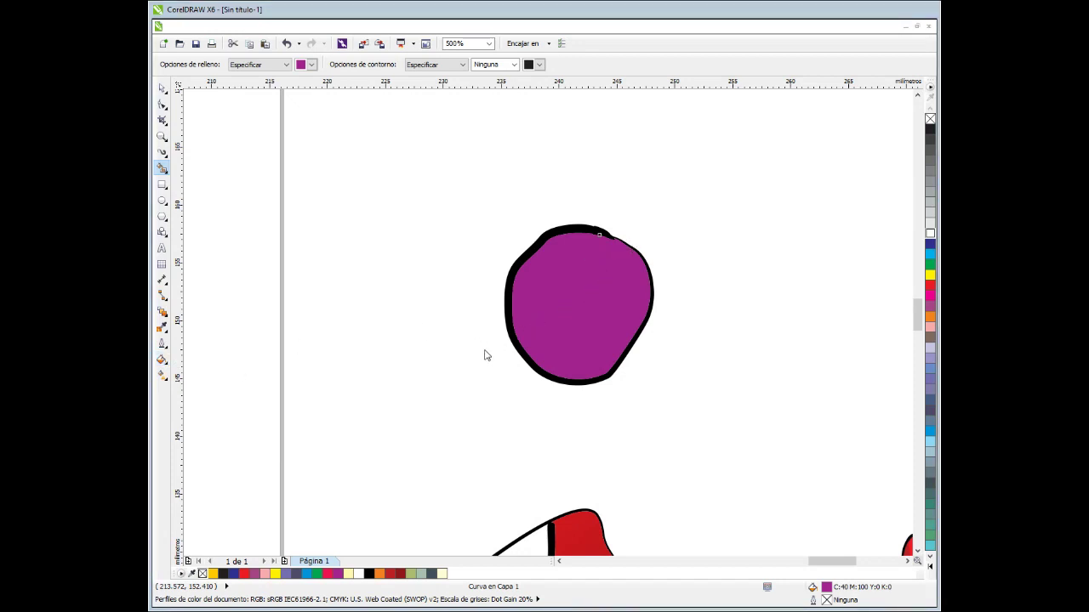
key("ctrl+z")
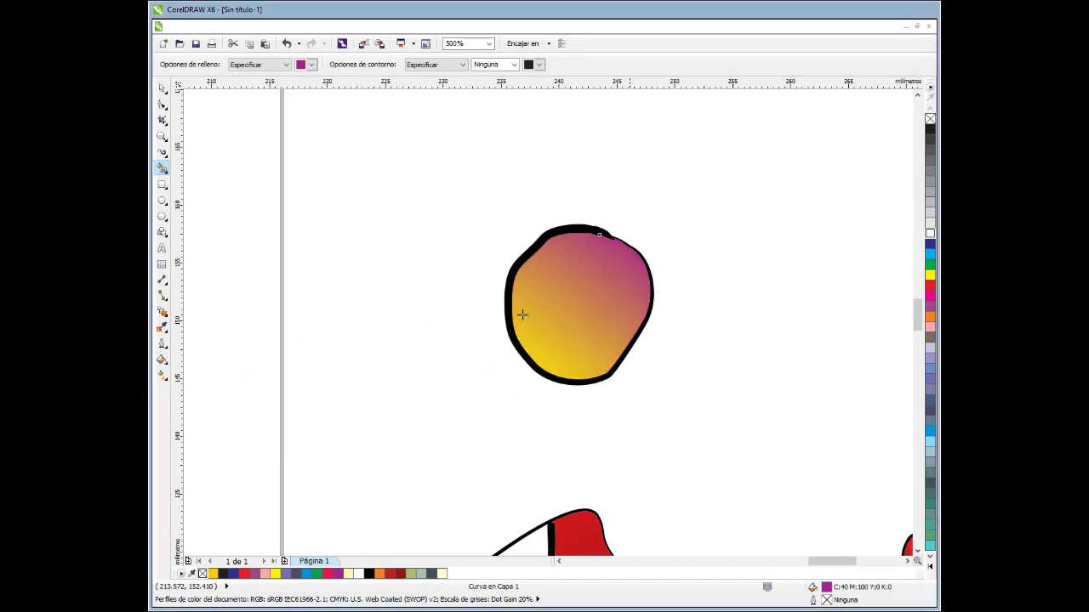
scroll(449, 342, "down", 1)
left_click(161, 151)
scroll(519, 313, "down", 1)
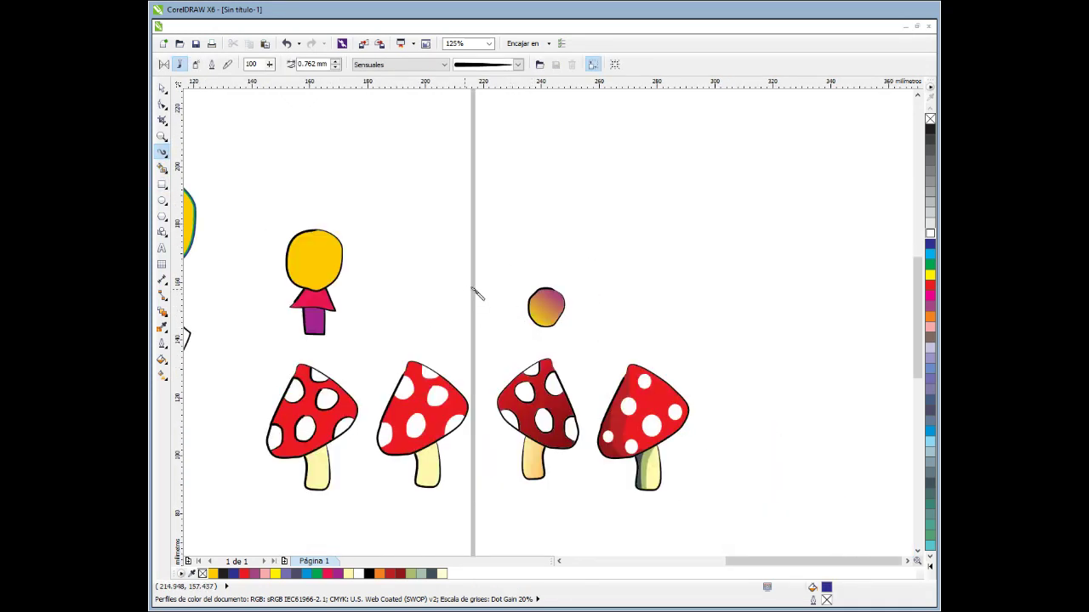
scroll(691, 290, "down", 1)
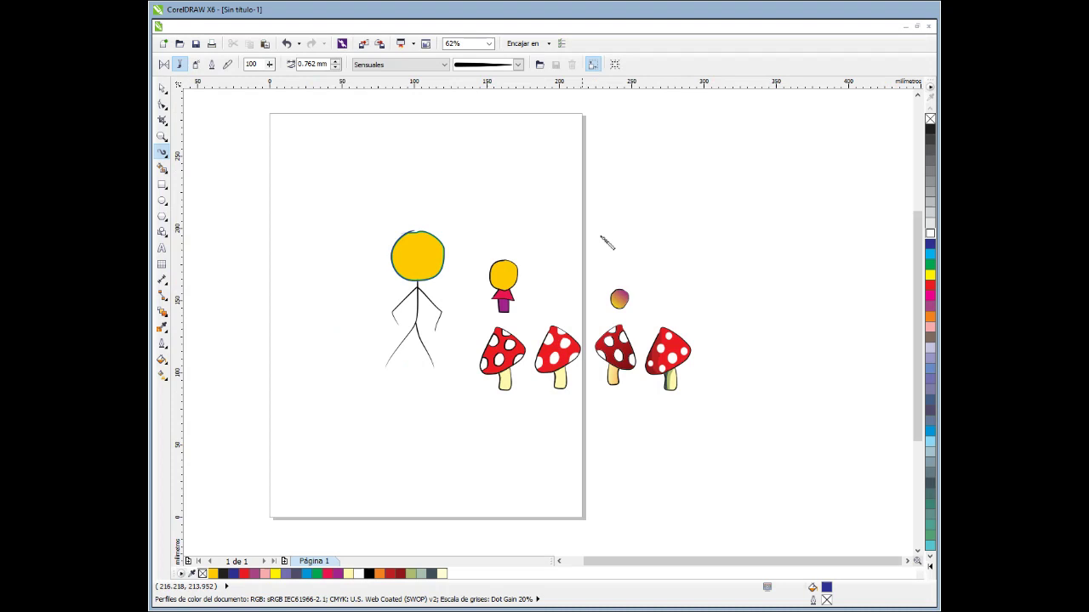
scroll(727, 396, "up", 1)
key("space")
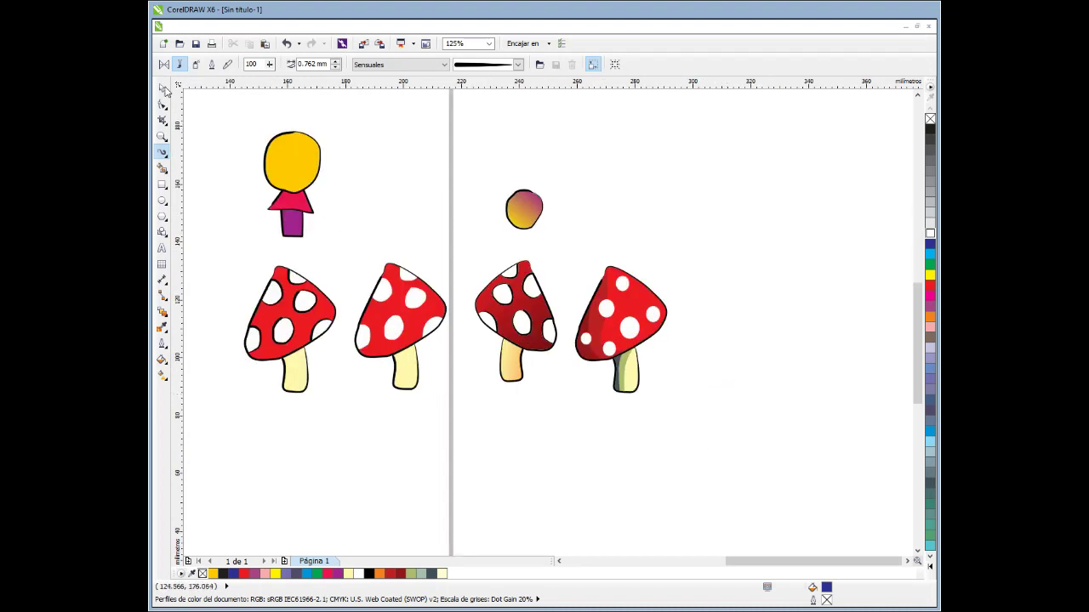
left_click_drag(570, 434, 697, 242)
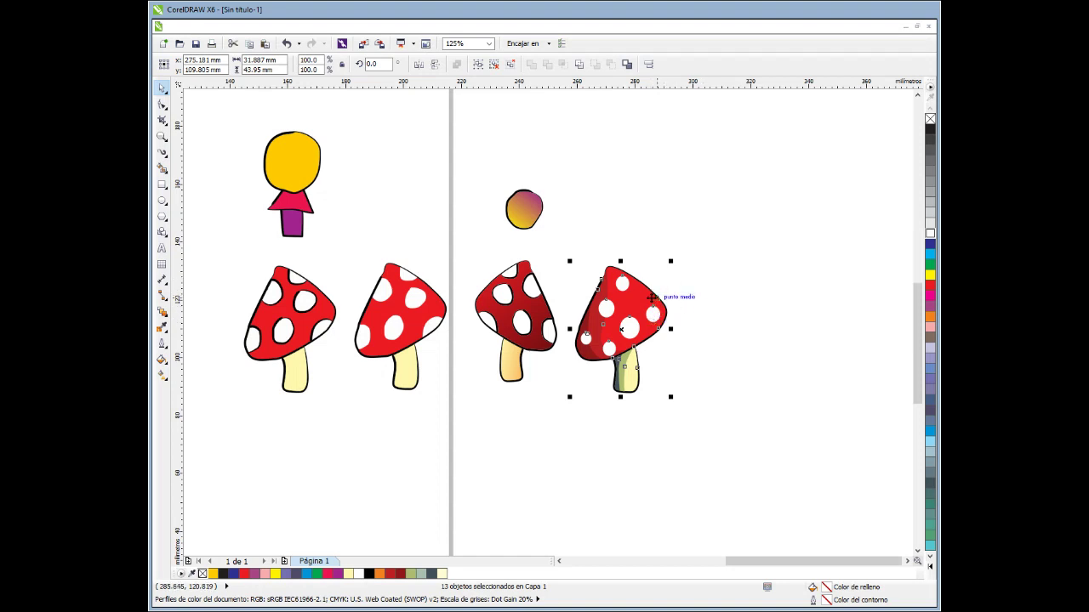
left_click(706, 348)
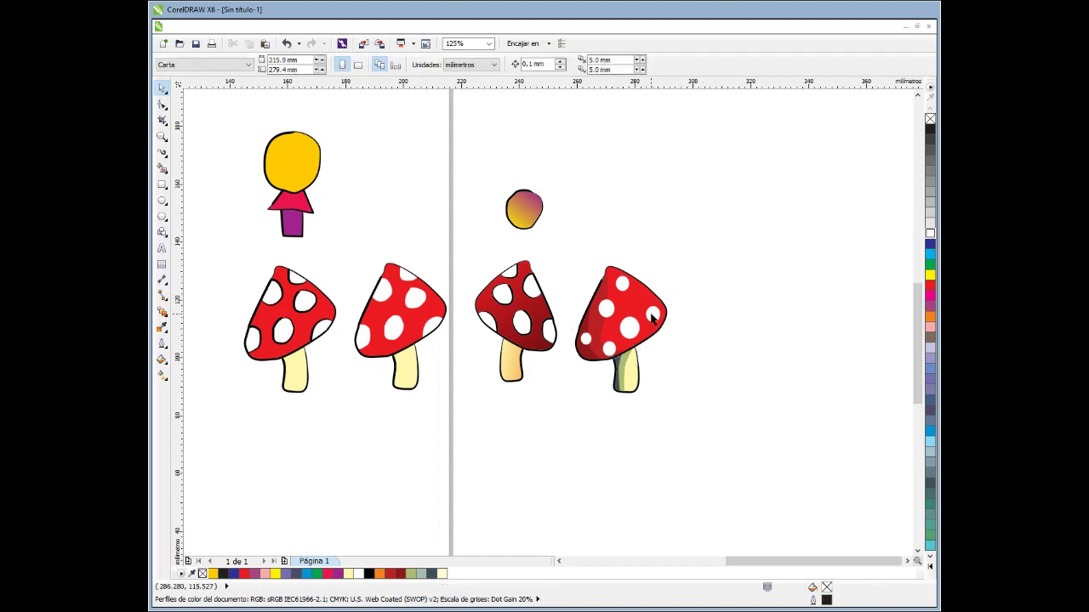
Select all parts of the flat-shaded mushroom and group them into one object.
scroll(694, 213, "up", 2)
left_click_drag(724, 169, 502, 454)
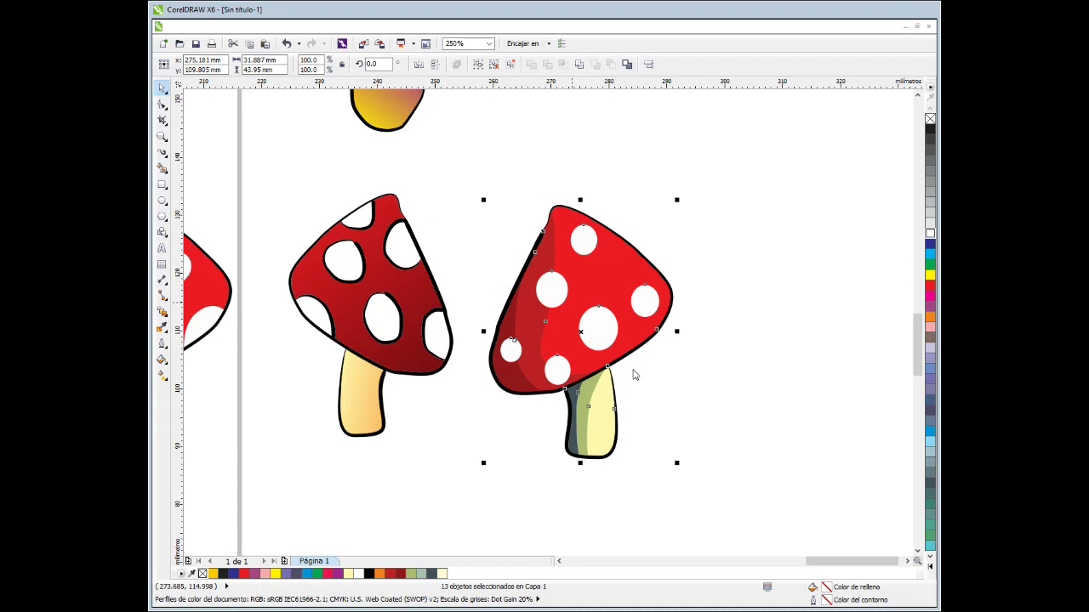
key("ctrl+g")
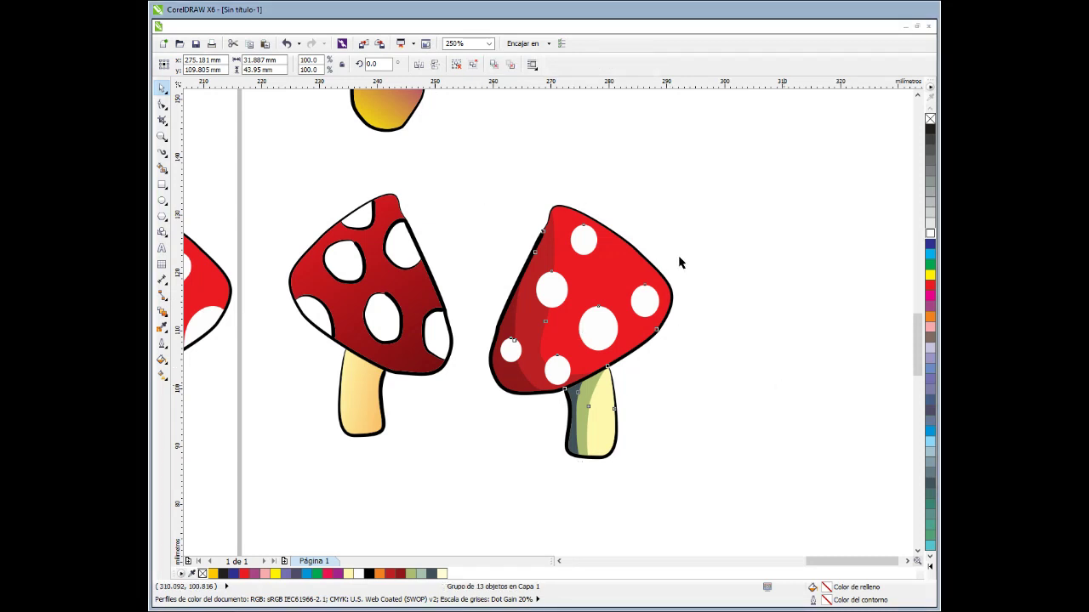
key("Escape")
Move the grouped flat-shaded mushroom slightly to the right, leaving more space beside the gradient-shaded one.
left_click_drag(590, 244, 713, 171)
left_click_drag(636, 250, 553, 289)
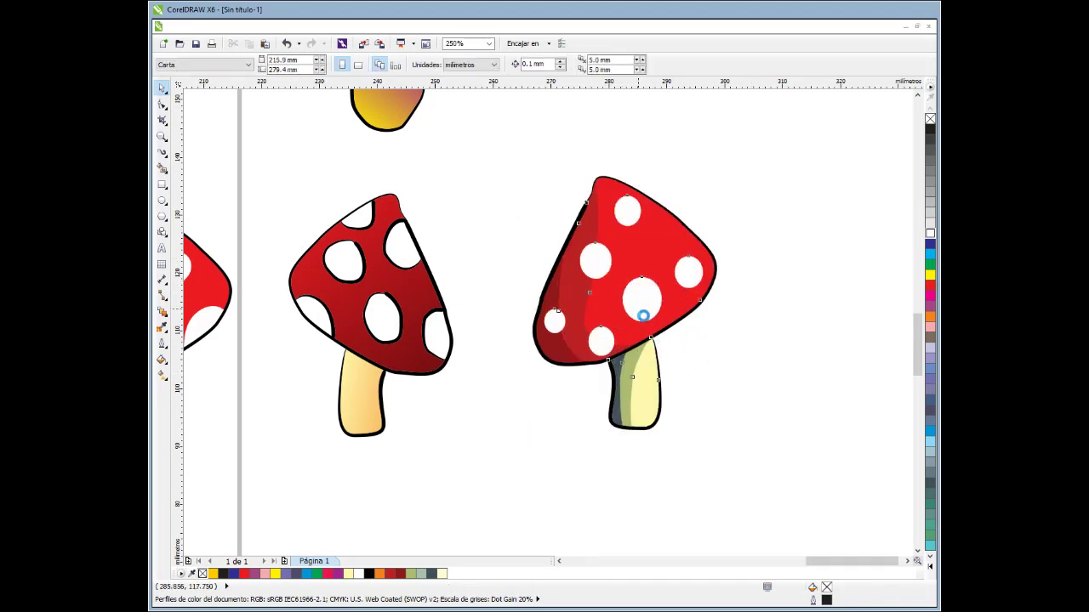
left_click_drag(639, 311, 630, 343)
left_click(713, 394)
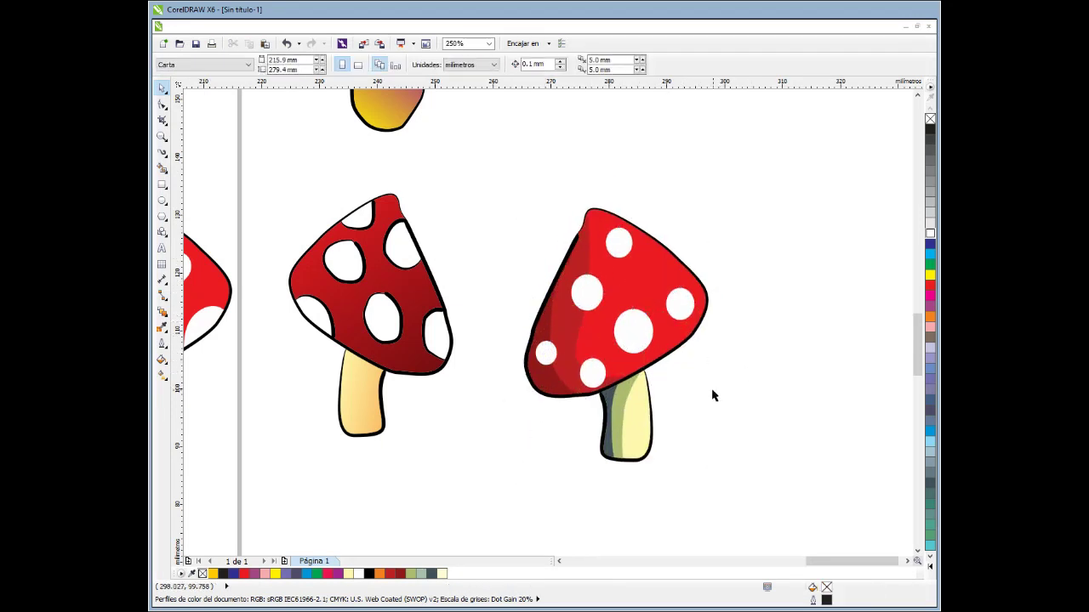
Move the lower-left white spot off the flat-shaded mushroom's cap, and undo the changes that took it off.
left_click(549, 361)
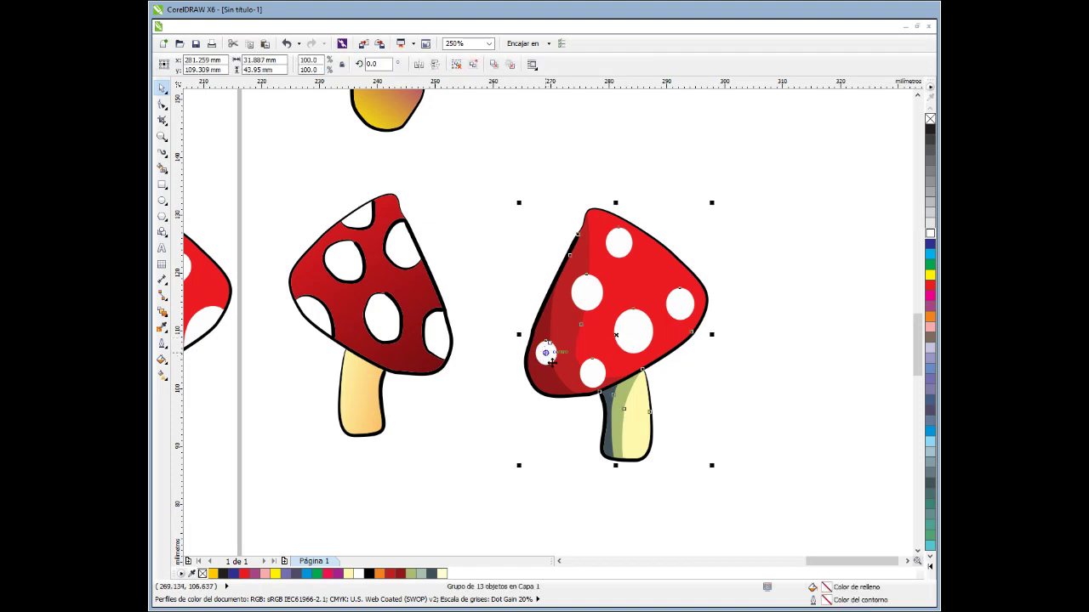
key("Escape")
left_click(616, 332)
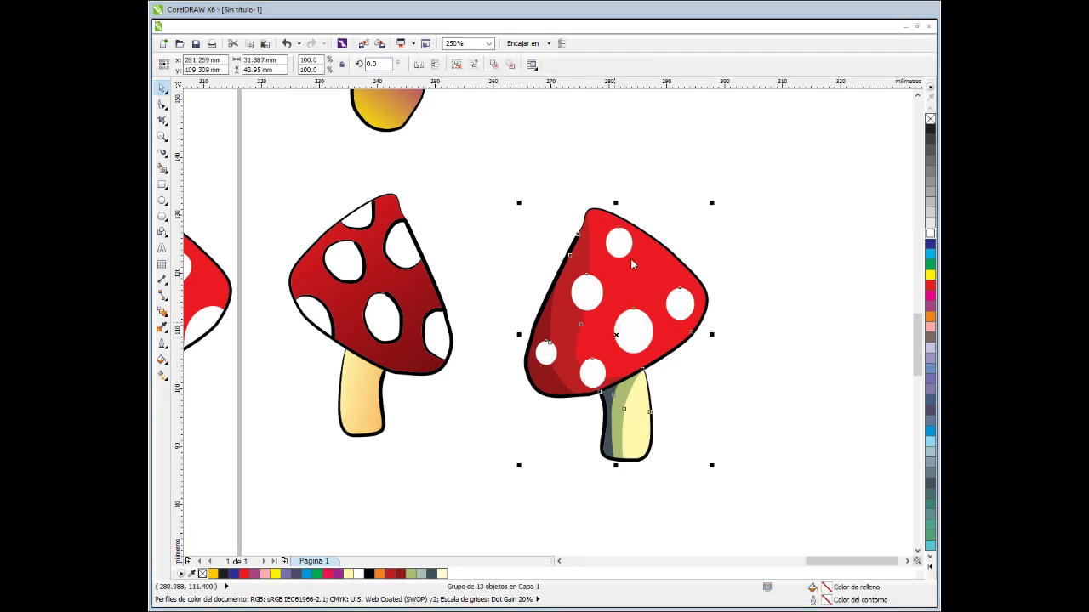
left_click(814, 201)
left_click_drag(512, 404, 484, 418)
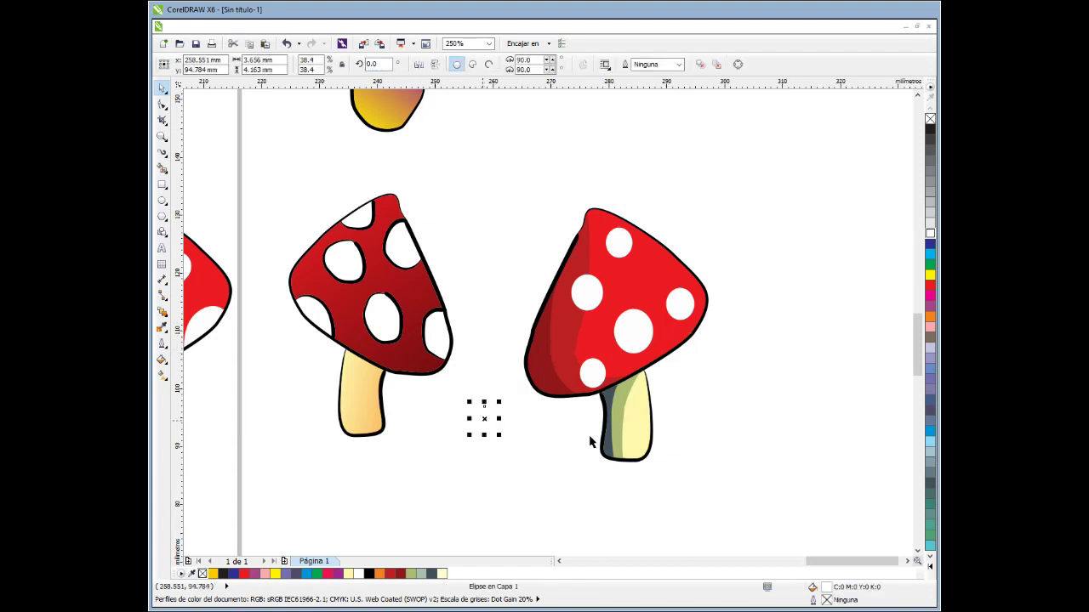
left_click_drag(520, 195, 760, 534)
left_click(601, 516)
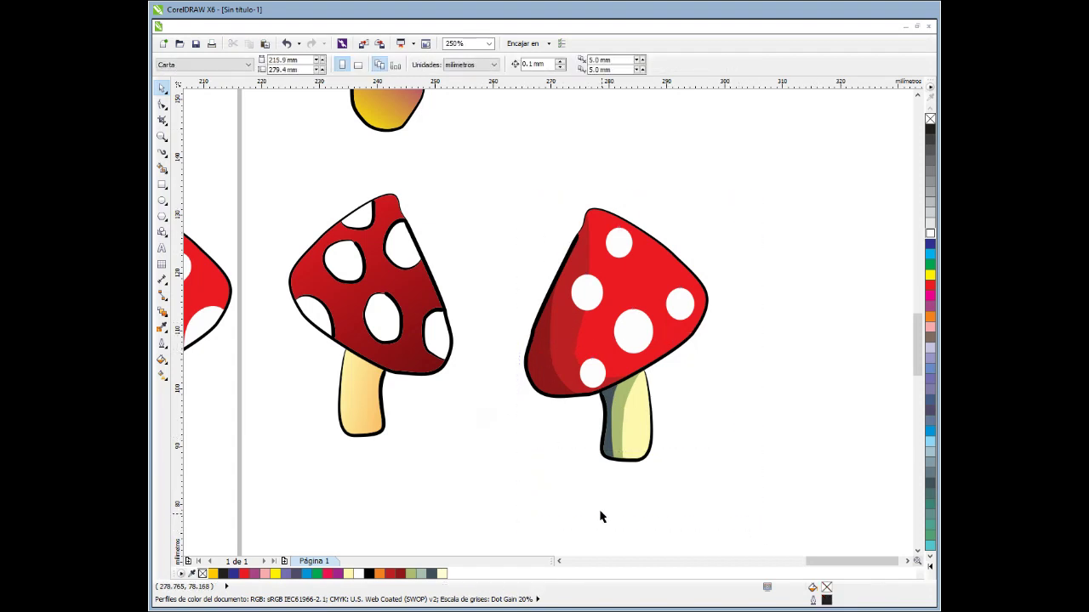
key("ctrl+z")
Group all parts of the flat-shaded mushroom, including its loose white spot, and move the group up and further right of the row.
left_click_drag(502, 195, 748, 530)
scroll(554, 452, "down", 2)
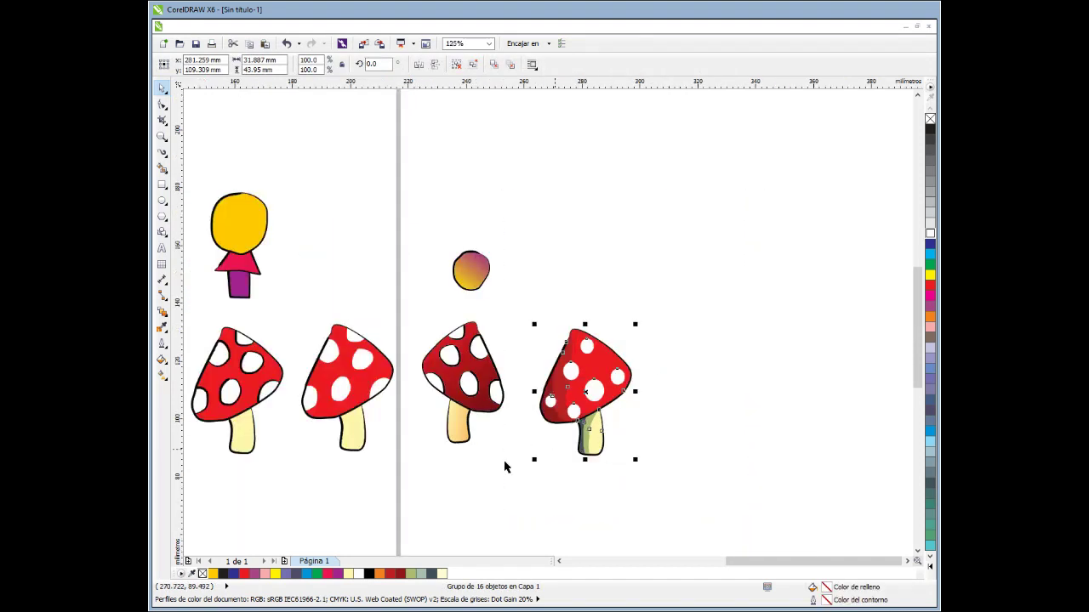
left_click(522, 488)
scroll(519, 492, "down", 2)
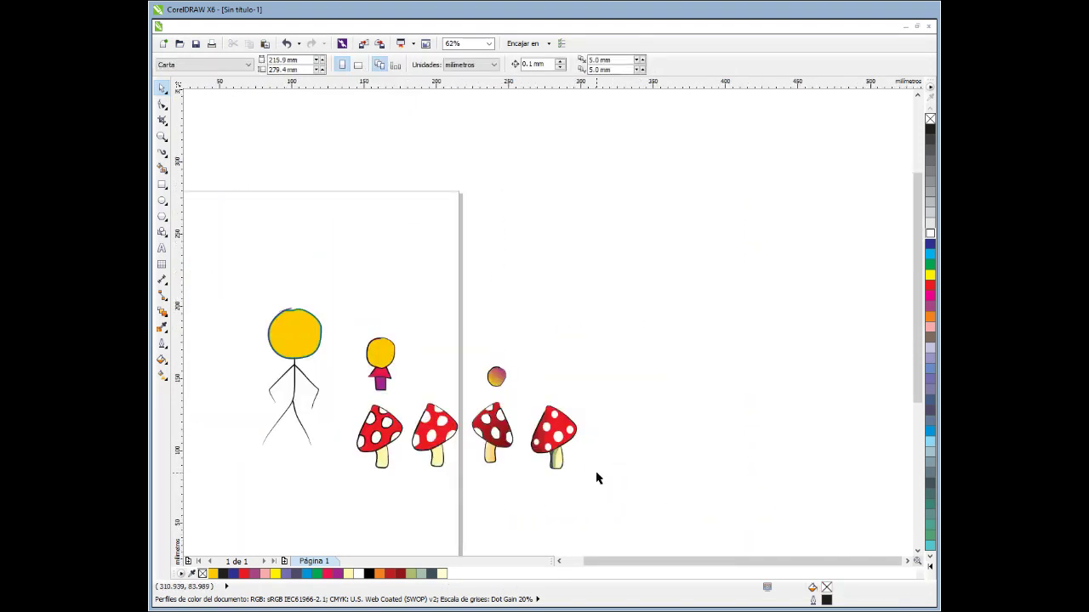
scroll(596, 478, "up", 2)
left_click_drag(523, 408, 591, 357)
key("Escape")
Draw a wide closed rectangle about 140 mm by 34 mm with Artistic Media strokes, below and right of the flat-shaded mushroom.
left_click(163, 153)
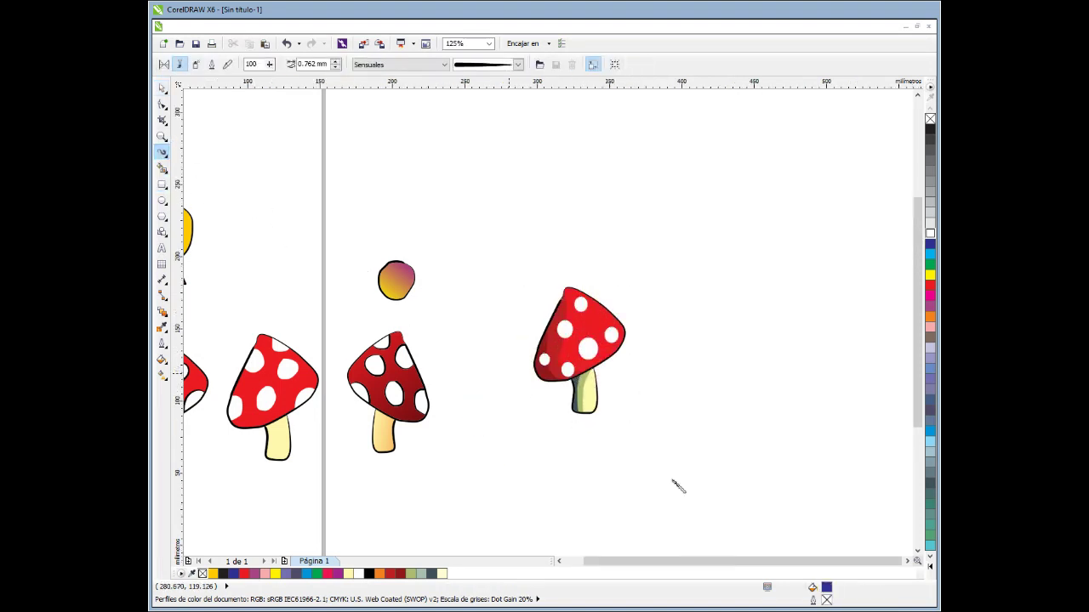
scroll(675, 484, "down", 2)
scroll(676, 484, "up", 2)
mouse_move(485, 325)
left_mouse_down()
mouse_move(484, 389)
mouse_move(572, 415)
left_mouse_up()
mouse_move(884, 413)
left_mouse_down()
mouse_move(878, 323)
mouse_move(483, 326)
left_mouse_up()
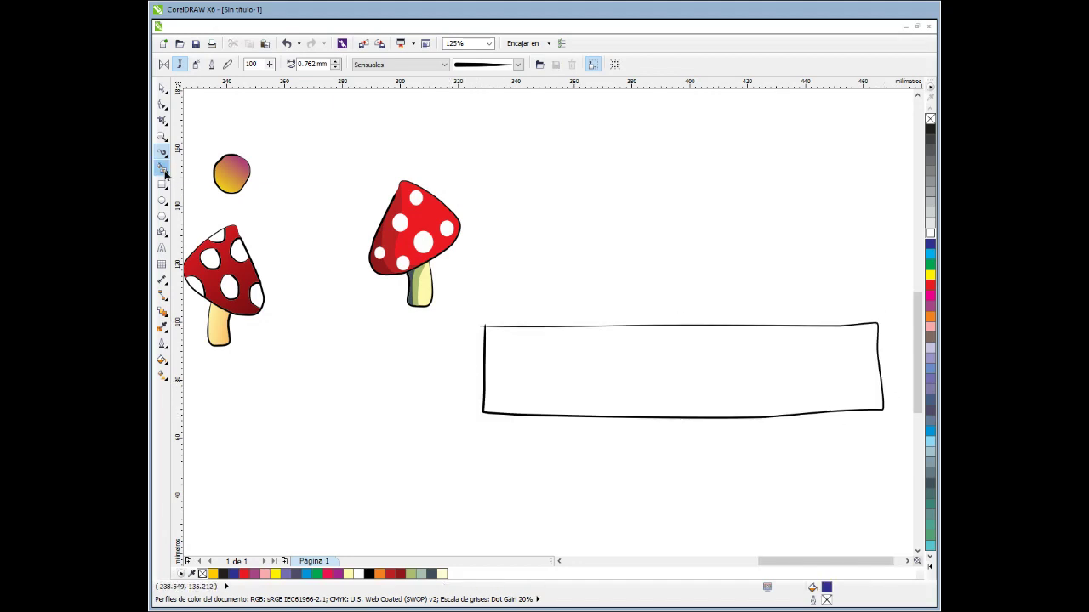
Smart-fill the hand-drawn rectangle with teal green C60 M0 Y40 K40.
left_click(162, 168)
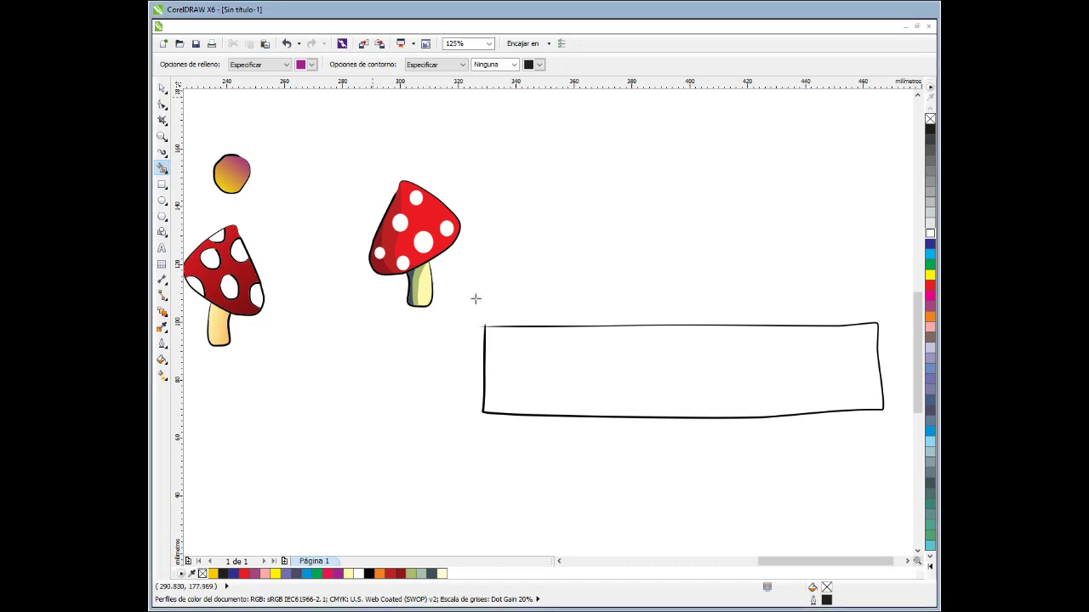
left_click(554, 383)
left_click(162, 88)
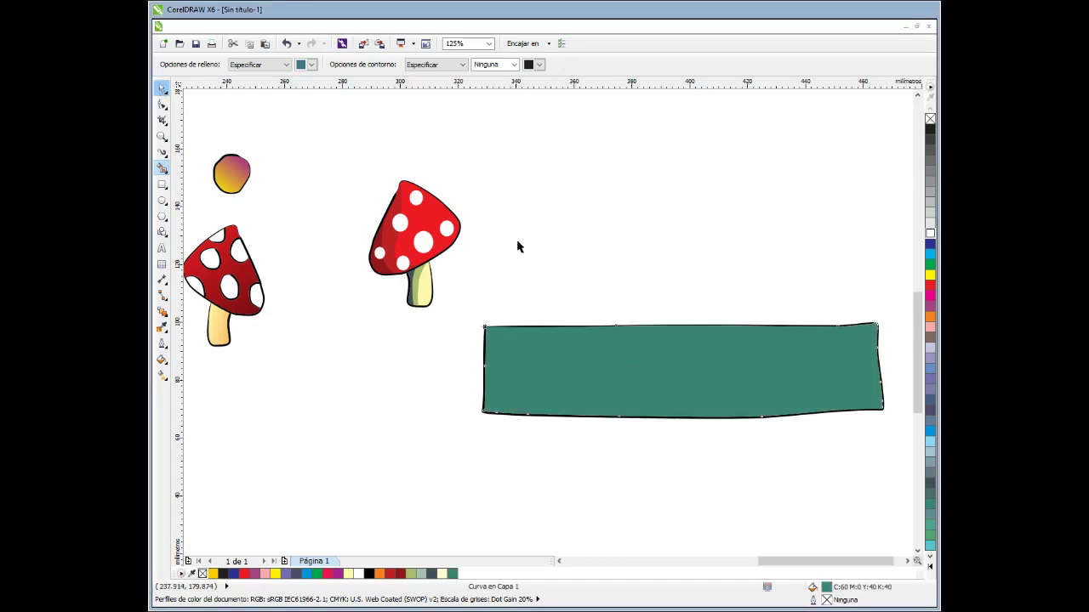
Move the teal fill away from its outline strokes and undo the move.
left_click(463, 297)
left_click_drag(563, 369, 459, 436)
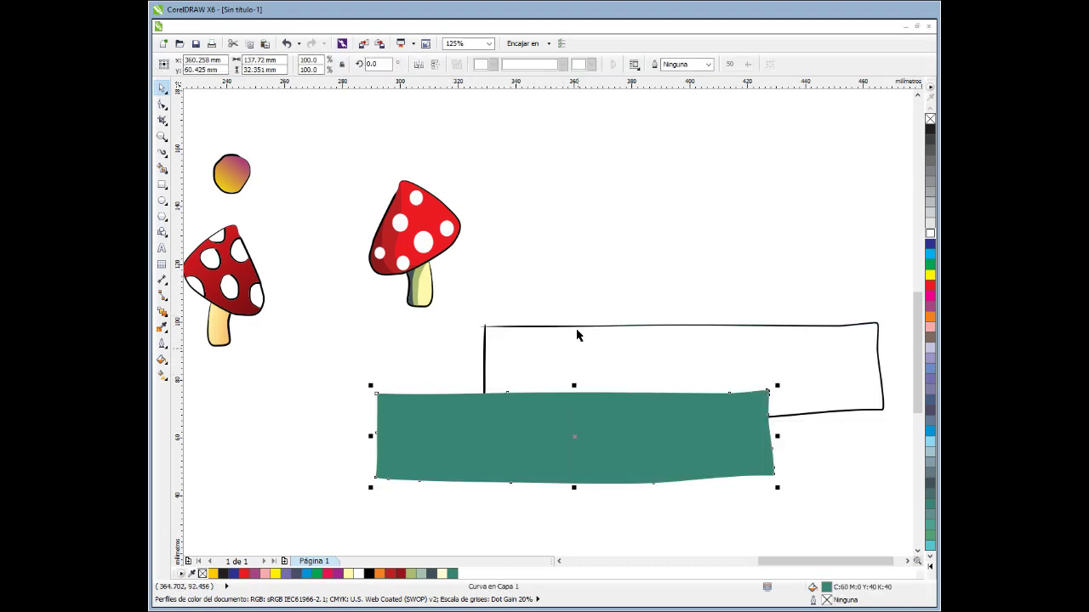
key("ctrl+z")
Group the teal rectangle with its outline strokes and move the group over the base of the mushroom's stem.
left_click(484, 309)
left_click_drag(472, 296, 900, 457)
key("ctrl+g")
left_click_drag(639, 372, 444, 342)
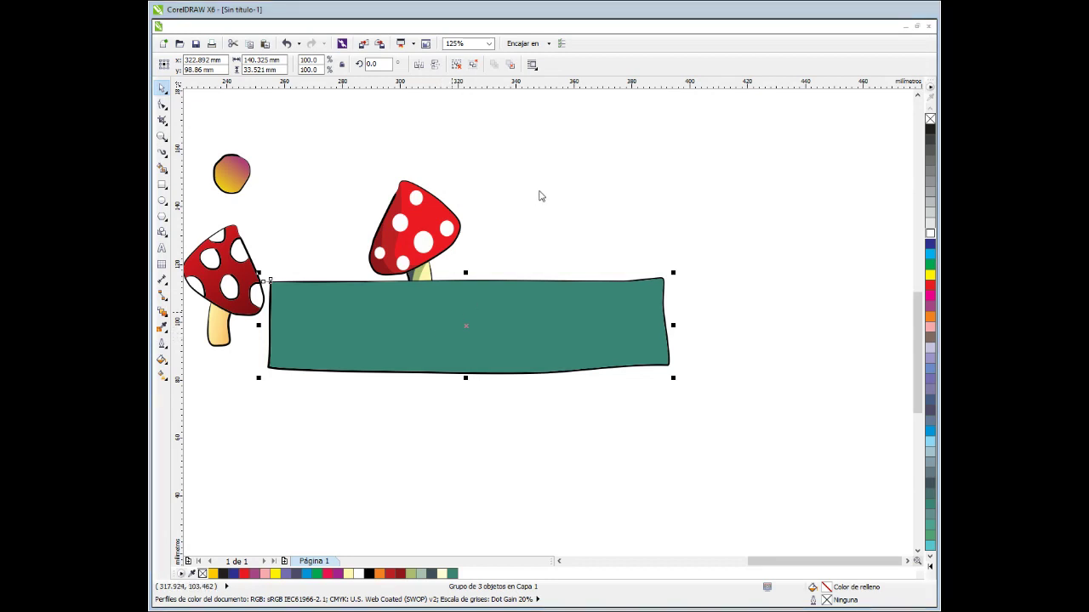
Place the teal rectangle behind the mushroom and shift the mushroom toward the middle of this ground.
key("ctrl+Page_Down")
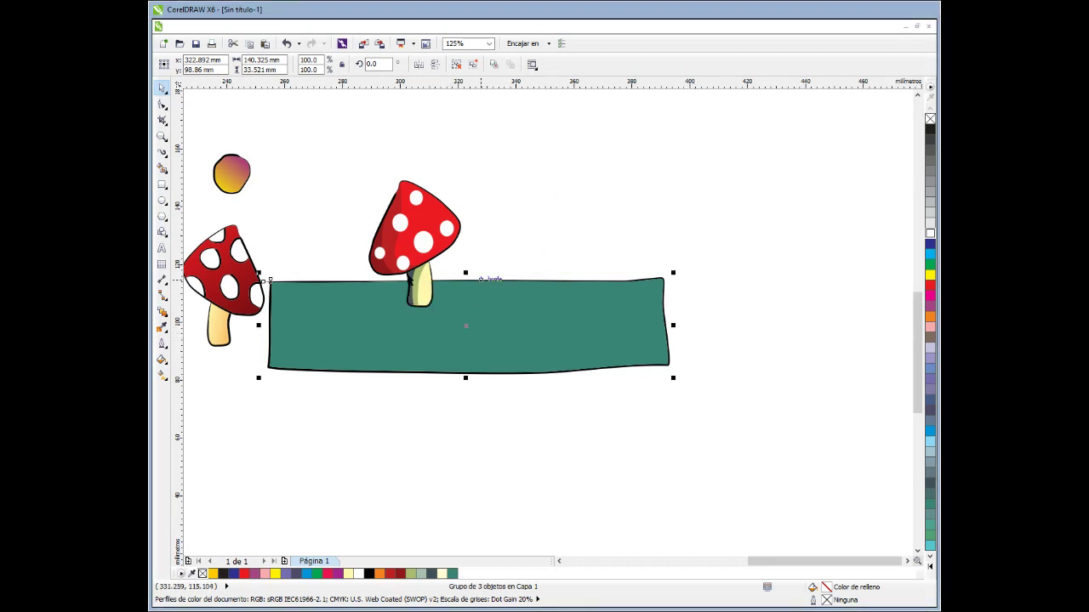
left_click_drag(418, 247, 509, 255)
left_click(425, 221)
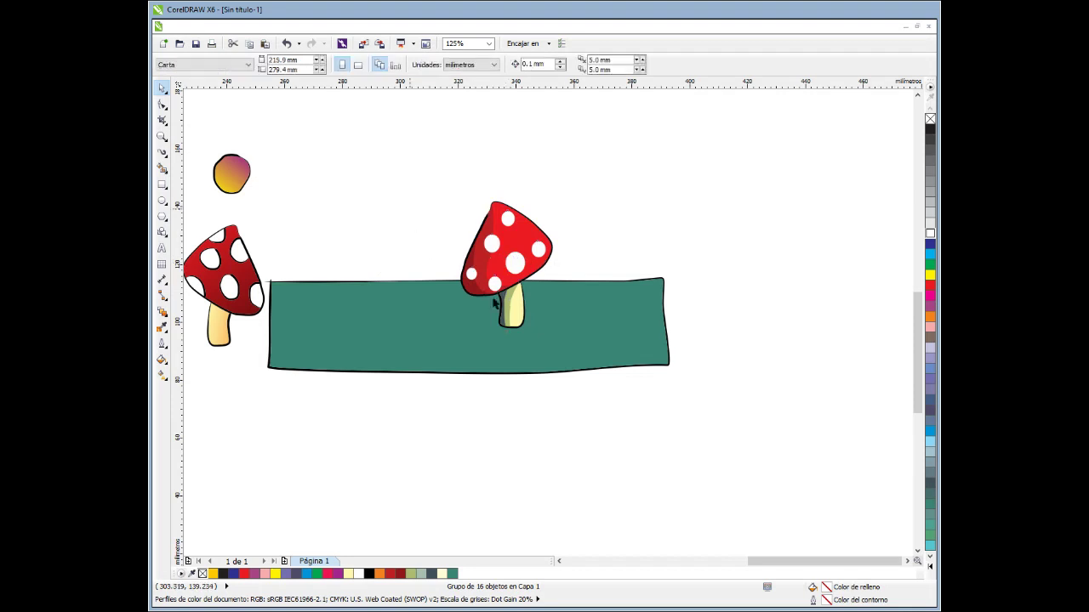
Move the mushroom and teal ground together further right of the row, and shift the mushroom slightly up and left.
scroll(485, 296, "down", 2)
left_click_drag(613, 231, 371, 376)
left_click_drag(481, 324, 570, 355)
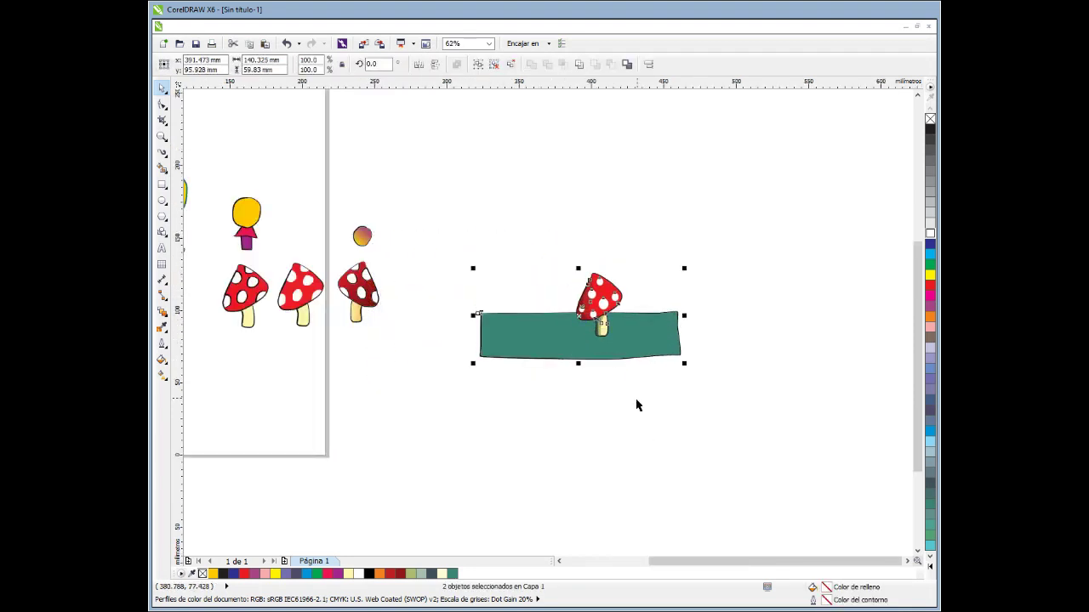
left_click(637, 403)
scroll(621, 311, "up", 2)
left_click(610, 294)
left_click_drag(609, 294, 587, 283)
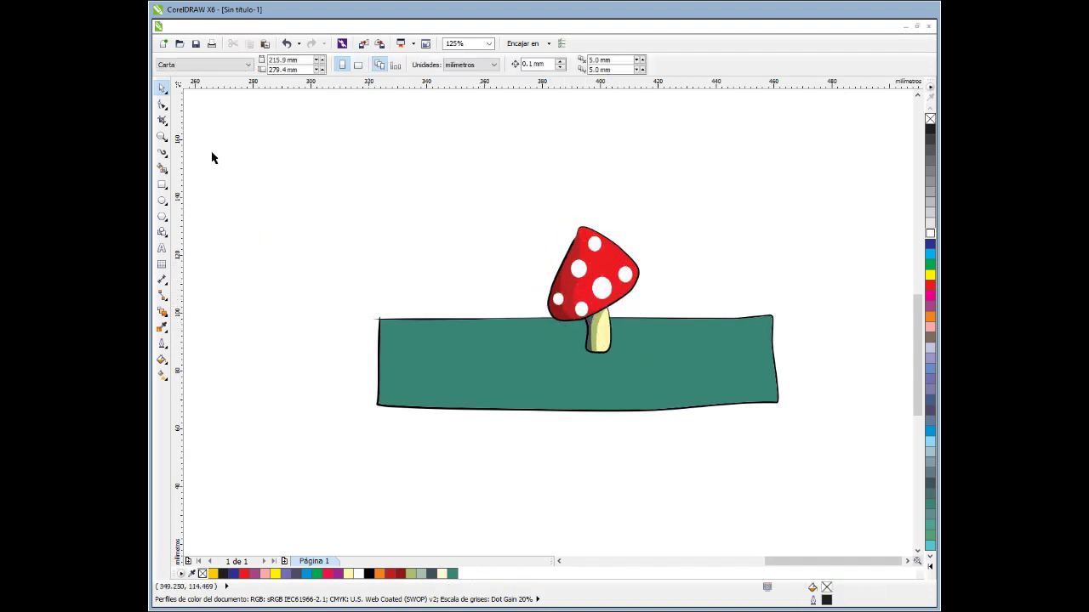
Draw a closed grass tuft with five pointed blades in Artistic Media strokes, above the ground and left of the mushroom.
left_click(163, 152)
scroll(602, 376, "down", 1)
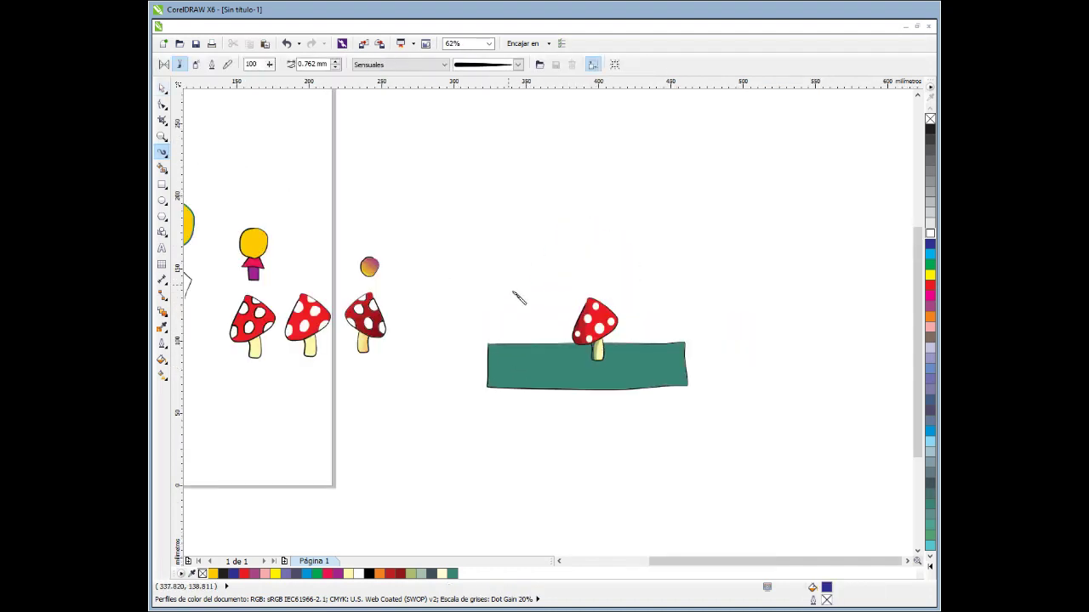
scroll(515, 299, "up", 2)
scroll(508, 296, "down", 1)
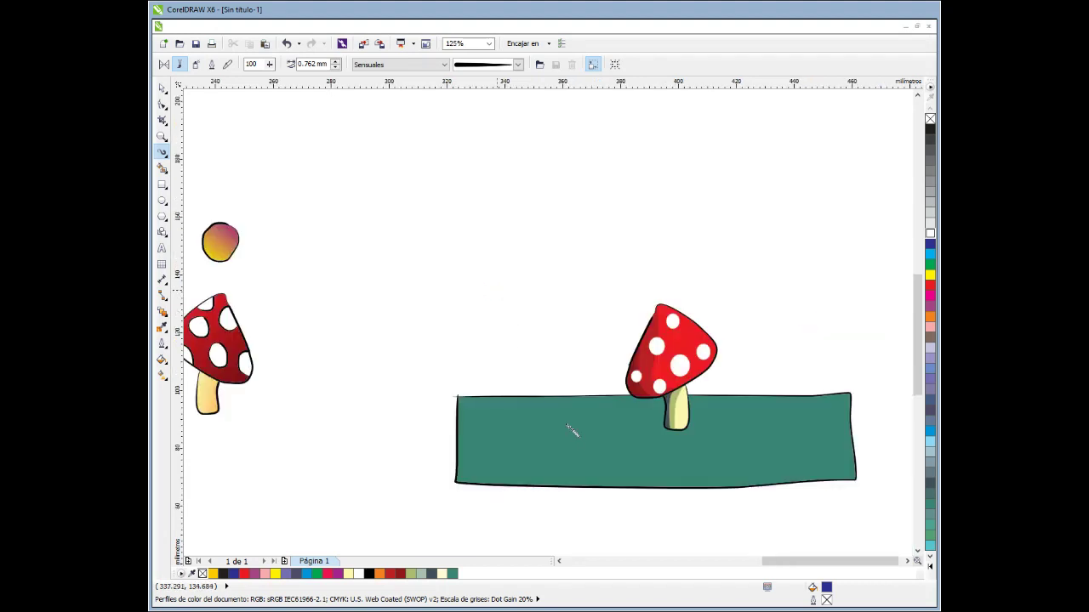
scroll(606, 459, "up", 1)
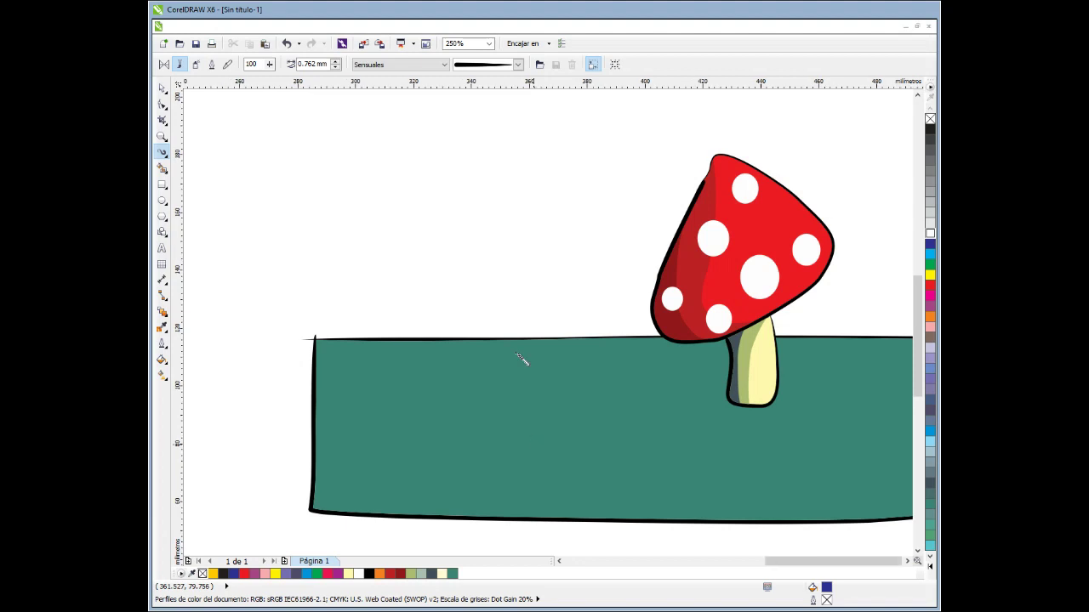
scroll(523, 375, "down", 1)
scroll(490, 285, "up", 1)
mouse_move(490, 353)
left_mouse_down()
mouse_move(484, 200)
mouse_move(511, 283)
mouse_move(550, 210)
mouse_move(596, 207)
mouse_move(580, 283)
mouse_move(633, 237)
mouse_move(577, 324)
left_mouse_up()
mouse_move(638, 305)
left_mouse_down()
mouse_move(609, 342)
mouse_move(490, 352)
left_mouse_up()
scroll(437, 326, "down", 1)
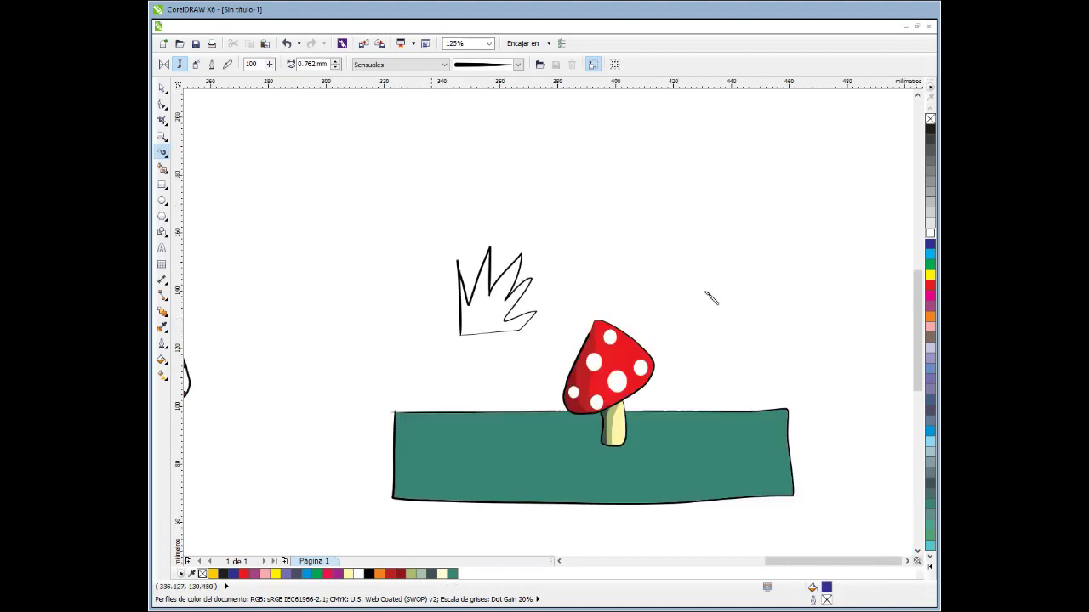
Draw a second closed grass tuft with pointed blades in Artistic Media strokes, above and right of the mushroom.
scroll(709, 297, "up", 1)
mouse_move(635, 316)
left_mouse_down()
mouse_move(596, 171)
mouse_move(654, 215)
mouse_move(646, 154)
mouse_move(680, 235)
mouse_move(716, 159)
mouse_move(693, 245)
mouse_move(780, 222)
mouse_move(697, 288)
mouse_move(708, 299)
mouse_move(765, 303)
mouse_move(636, 315)
left_mouse_up()
key("Escape")
Smart-fill the left grass tuft with light green C20 M0 Y60 K20 and the right tuft with brownish khaki.
left_click(162, 168)
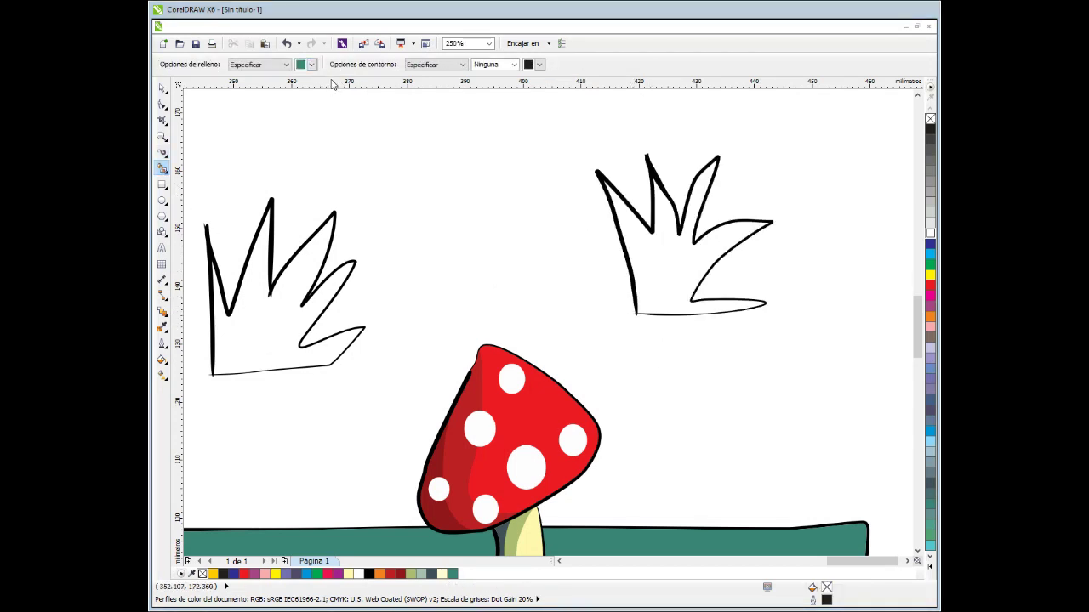
left_click(264, 318)
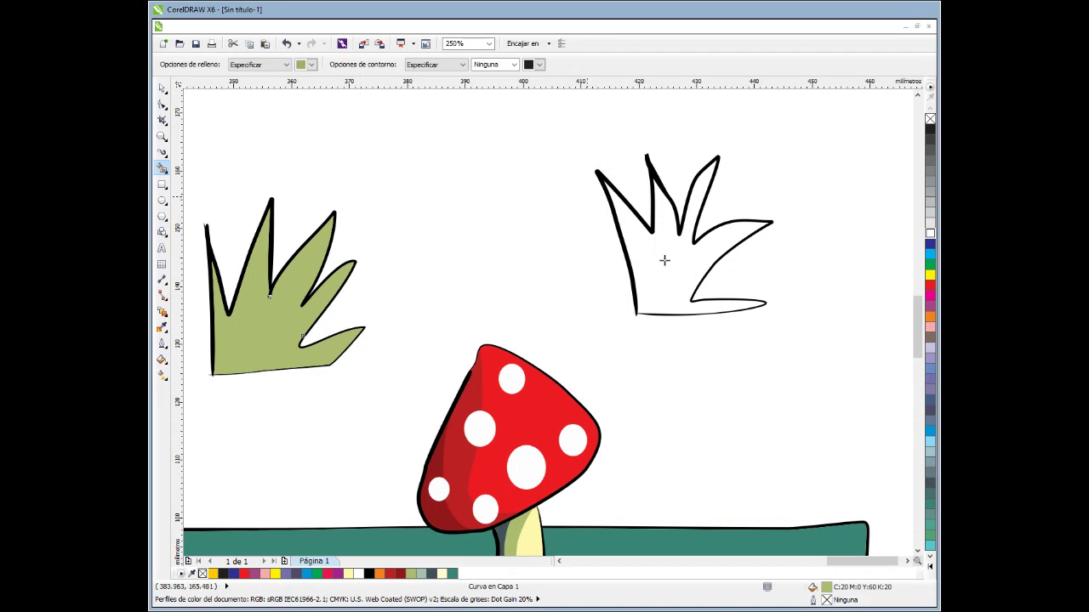
left_click(684, 282)
key("F5")
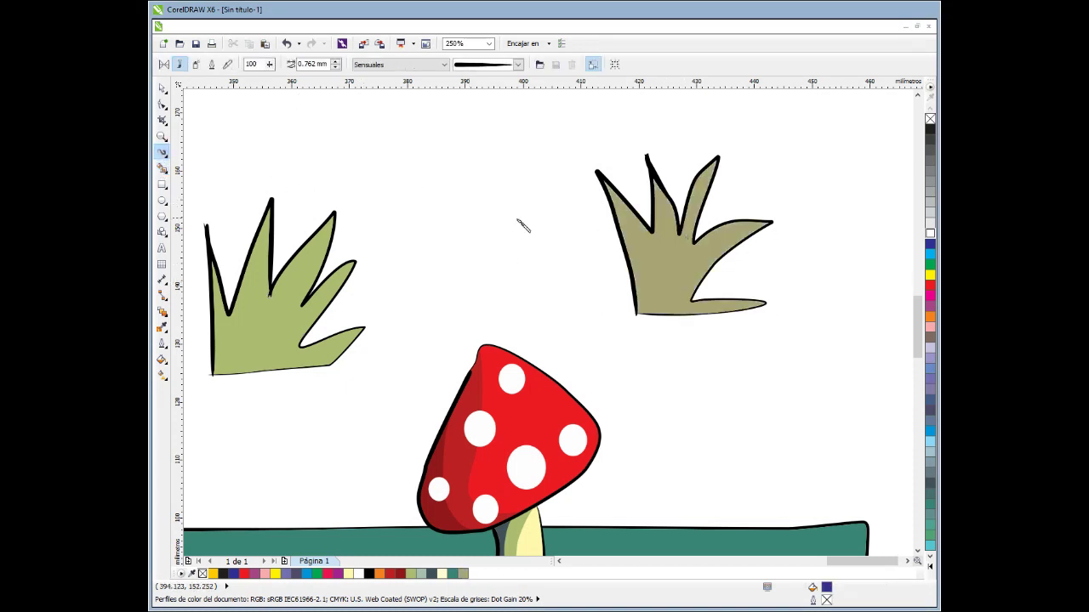
Select each grass tuft together with its outline strokes and group it.
scroll(520, 223, "down", 2)
left_click(164, 88)
left_click_drag(347, 206, 447, 308)
left_click_drag(545, 160, 685, 321)
key("ctrl+g")
Move the two grass tufts down onto the teal ground, one on each side of the mushroom.
left_click_drag(584, 231, 598, 311)
left_click_drag(622, 246, 592, 219)
left_click_drag(391, 277, 402, 412)
left_click_drag(602, 237, 608, 397)
left_click(445, 294)
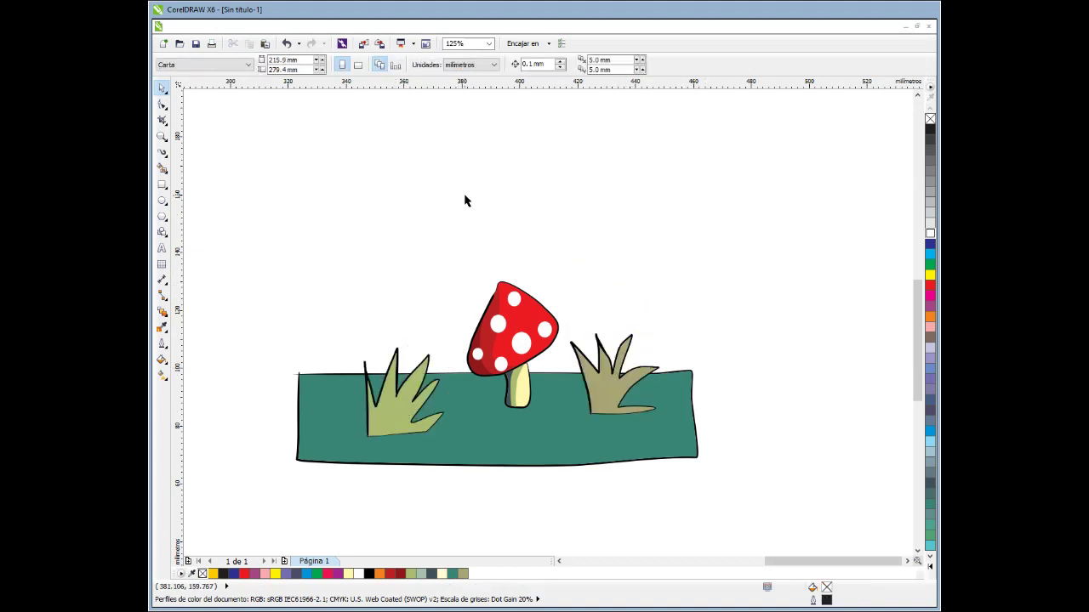
Draw a closed sky frame above the ground with Artistic Media and smart-fill it with purple C20 M80 Y0 K20 and a "Muy fina" black outline.
left_click(161, 152)
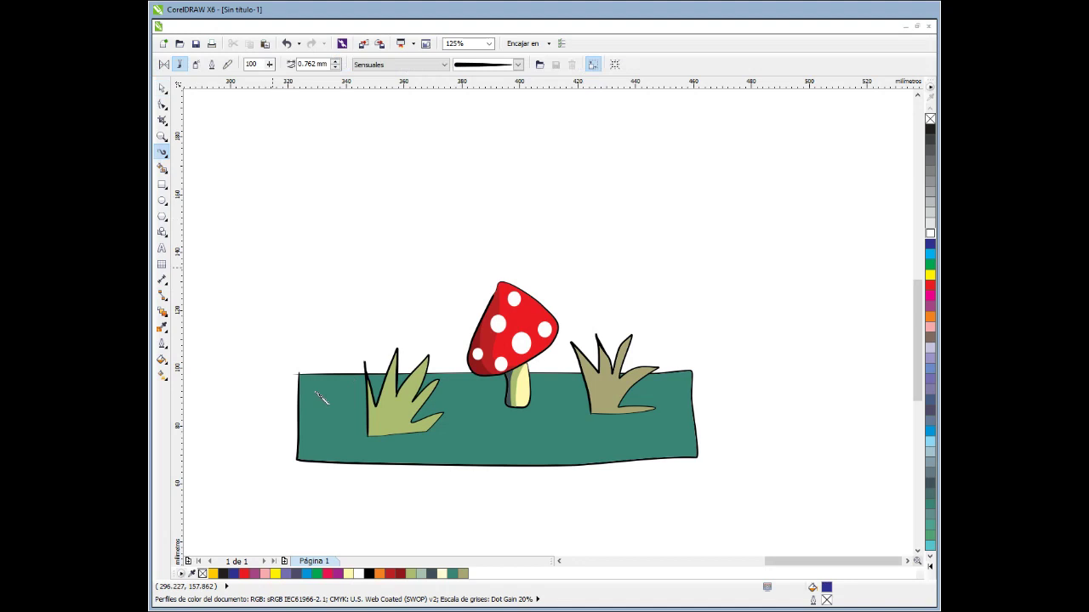
mouse_move(300, 349)
left_mouse_down()
mouse_move(301, 168)
mouse_move(685, 165)
mouse_move(698, 241)
mouse_move(693, 375)
left_mouse_up()
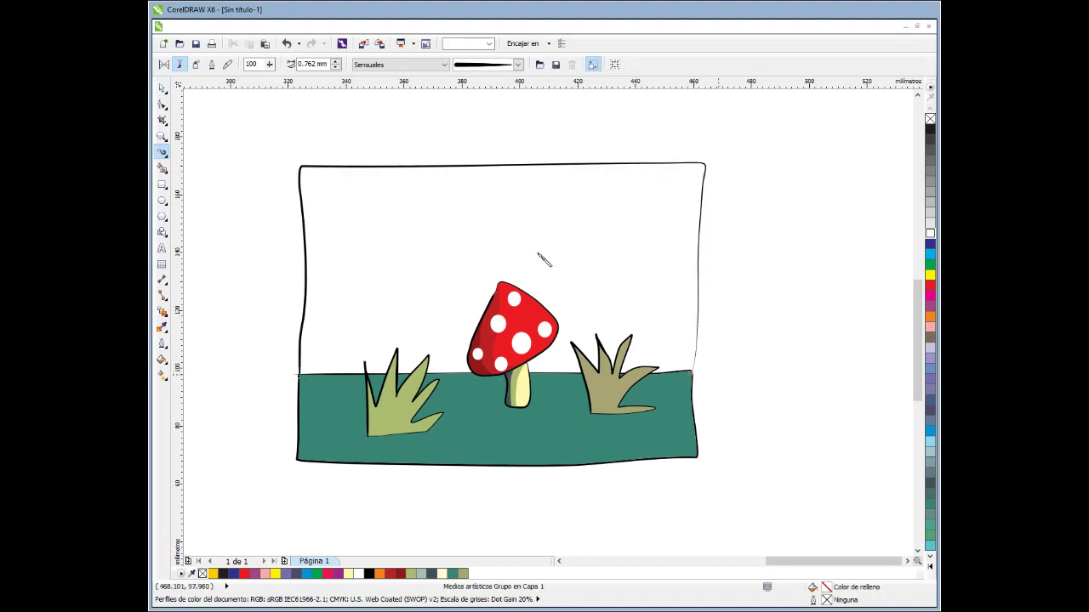
left_click(162, 168)
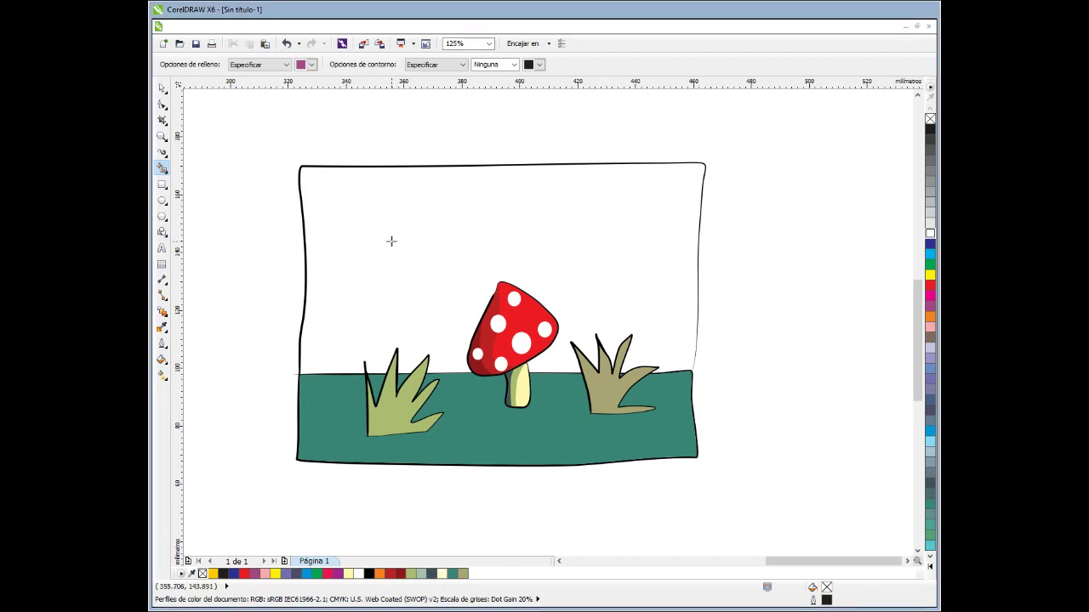
left_click(514, 65)
key("Down")
left_click(444, 248)
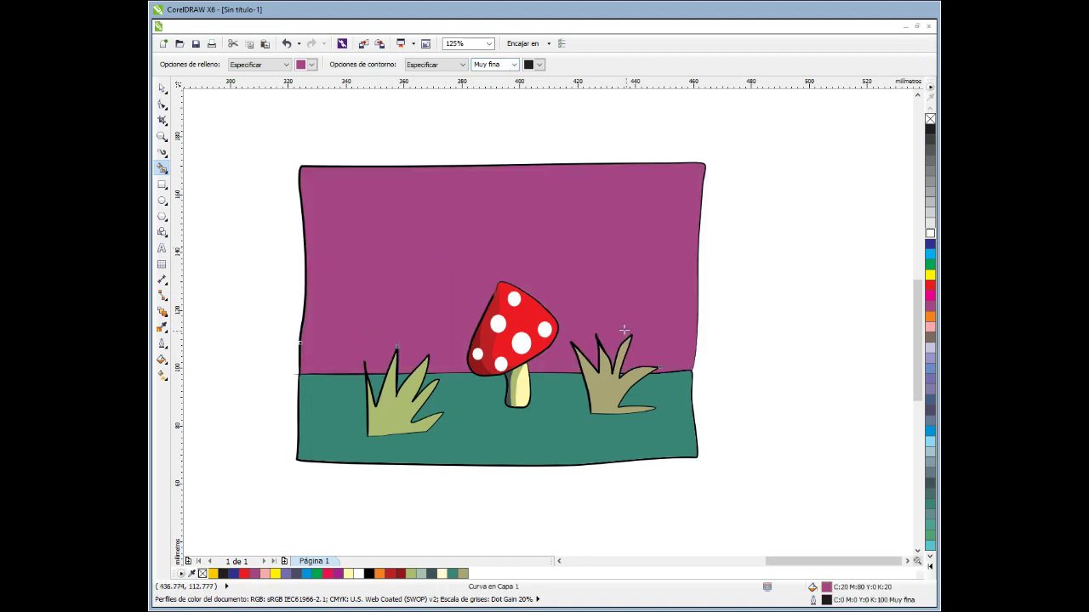
Turn the purple sky fill into a radial gradient from orange at the upper right to purple at the left.
left_click(161, 359)
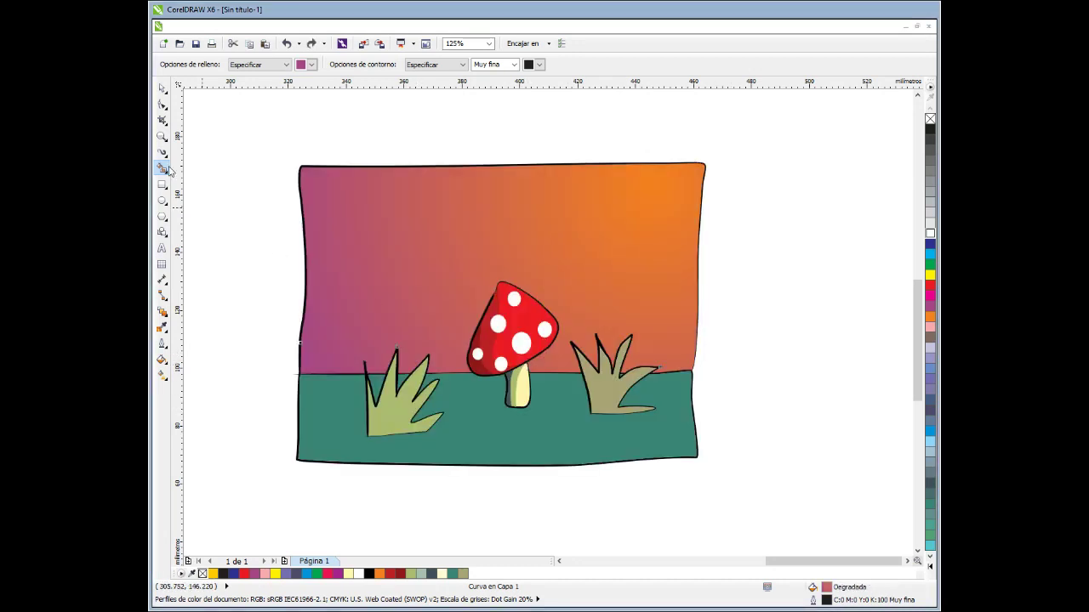
left_click(162, 152)
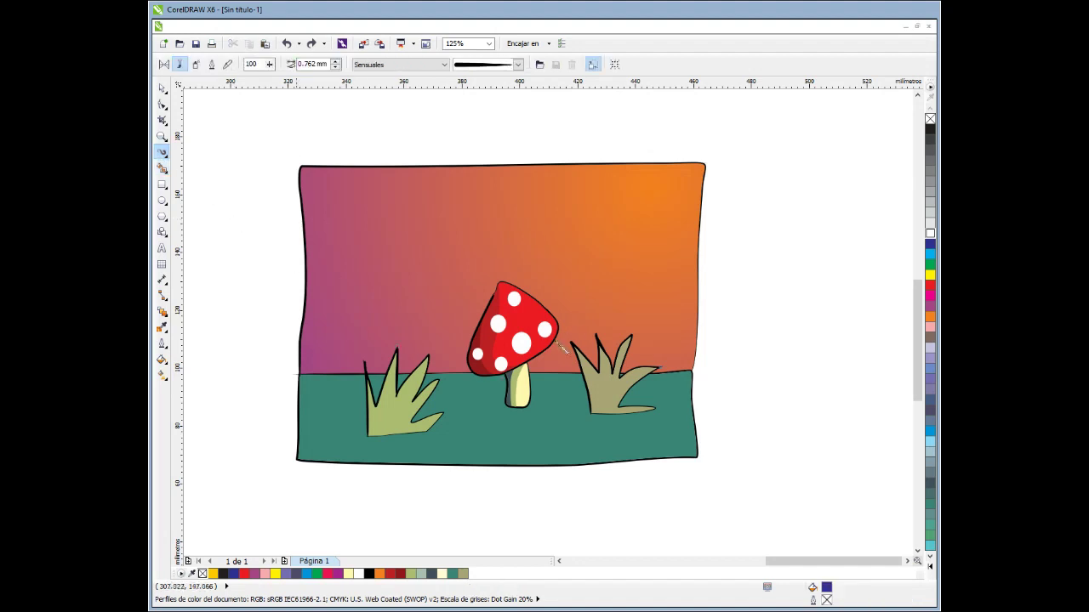
scroll(474, 378, "up", 2)
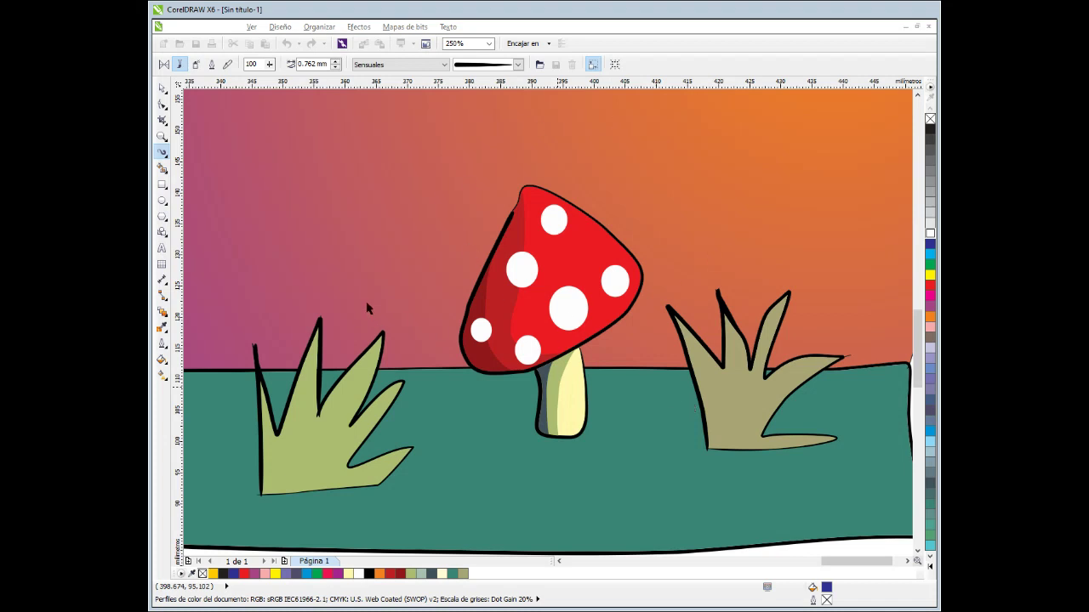
scroll(447, 382, "down", 2)
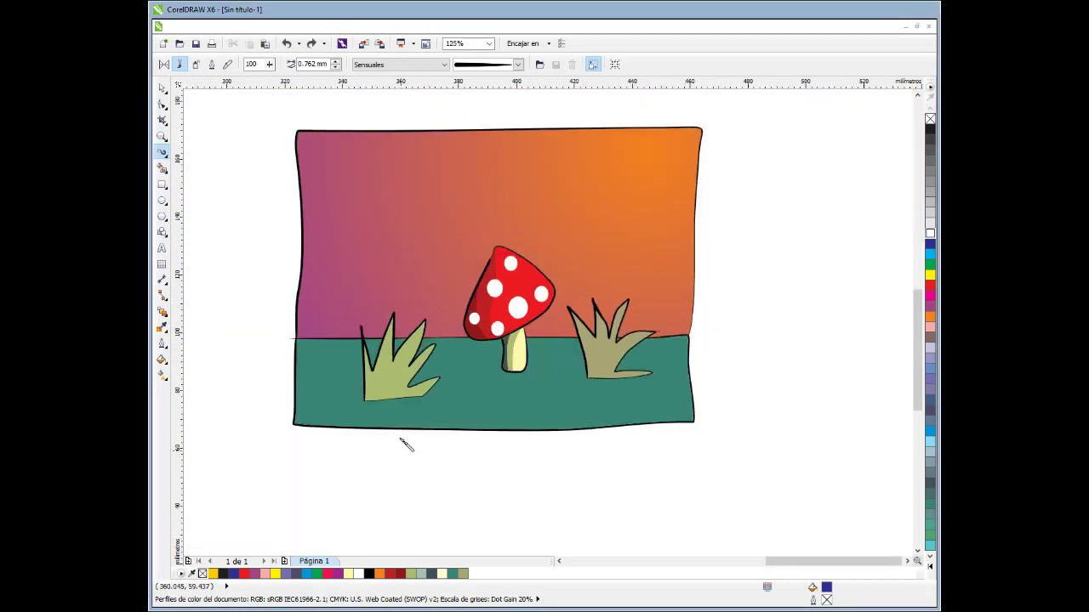
Redo the green-to-orange gradient on the left grass tuft and undo it again.
left_click(402, 393)
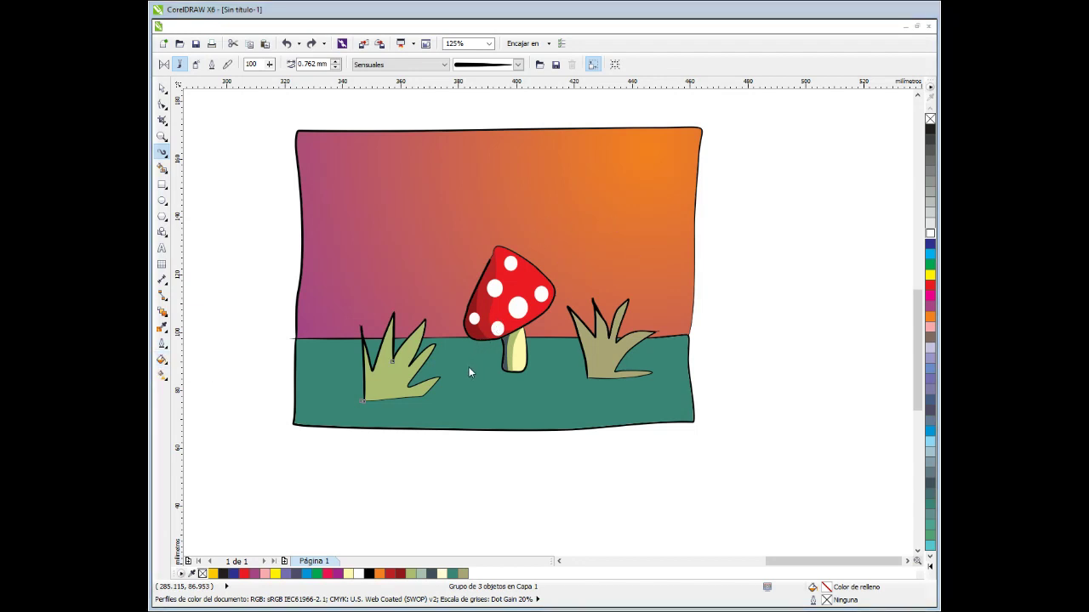
key("ctrl+shift+z")
left_click(511, 493)
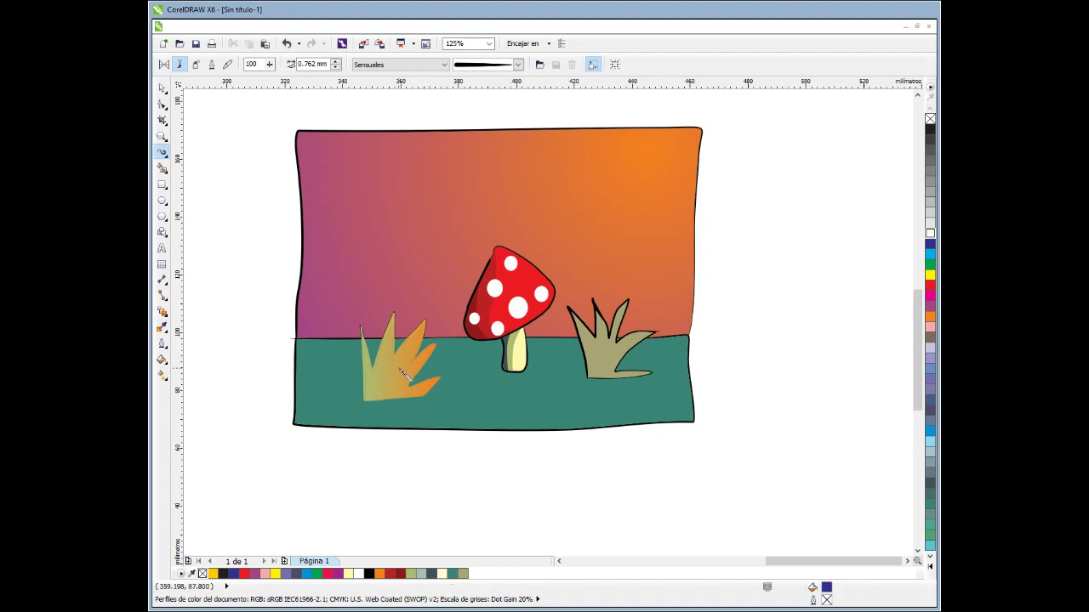
key("ctrl+z")
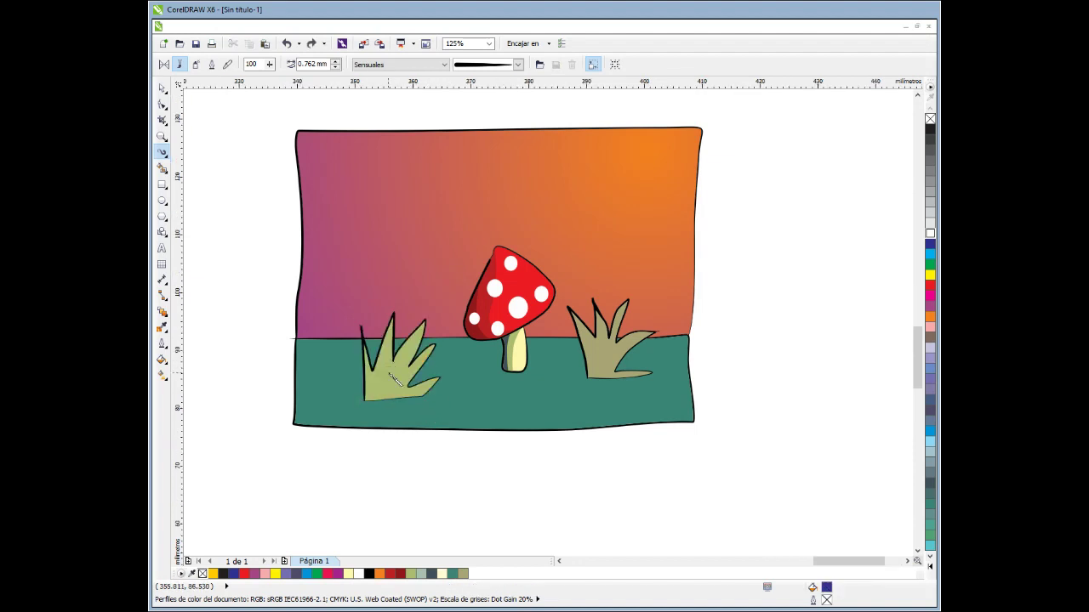
Draw a jagged shading stroke across the left grass tuft and smart-fill its base with C0 M0 Y20 K80 and no outline.
scroll(385, 417, "up", 2)
mouse_move(345, 367)
left_mouse_down()
mouse_move(353, 399)
mouse_move(375, 367)
mouse_move(394, 376)
mouse_move(420, 344)
mouse_move(410, 391)
mouse_move(426, 383)
mouse_move(405, 415)
mouse_move(453, 409)
mouse_move(437, 442)
left_mouse_up()
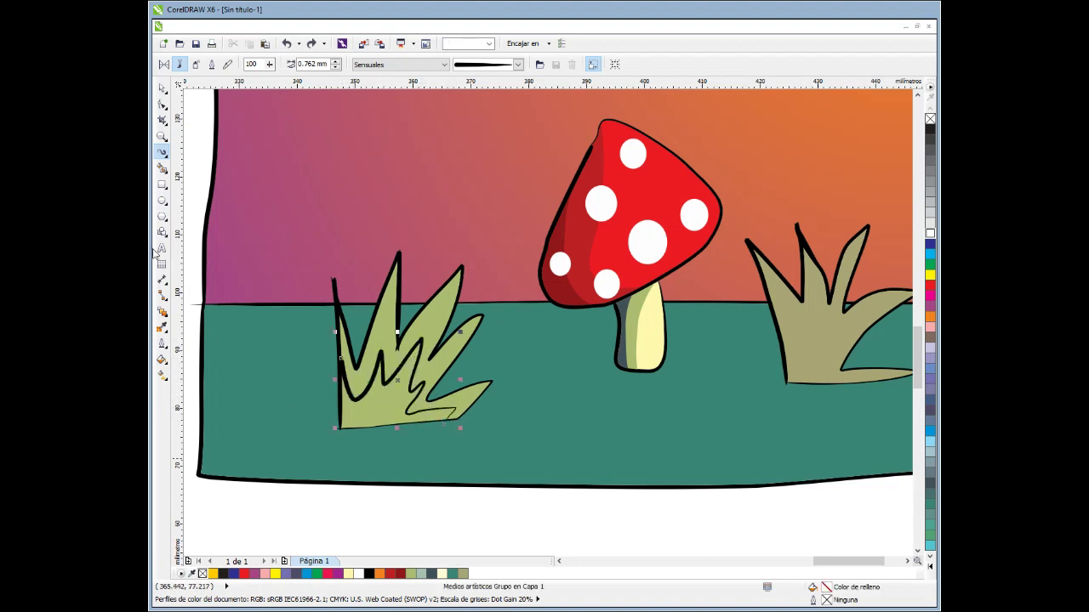
left_click(162, 167)
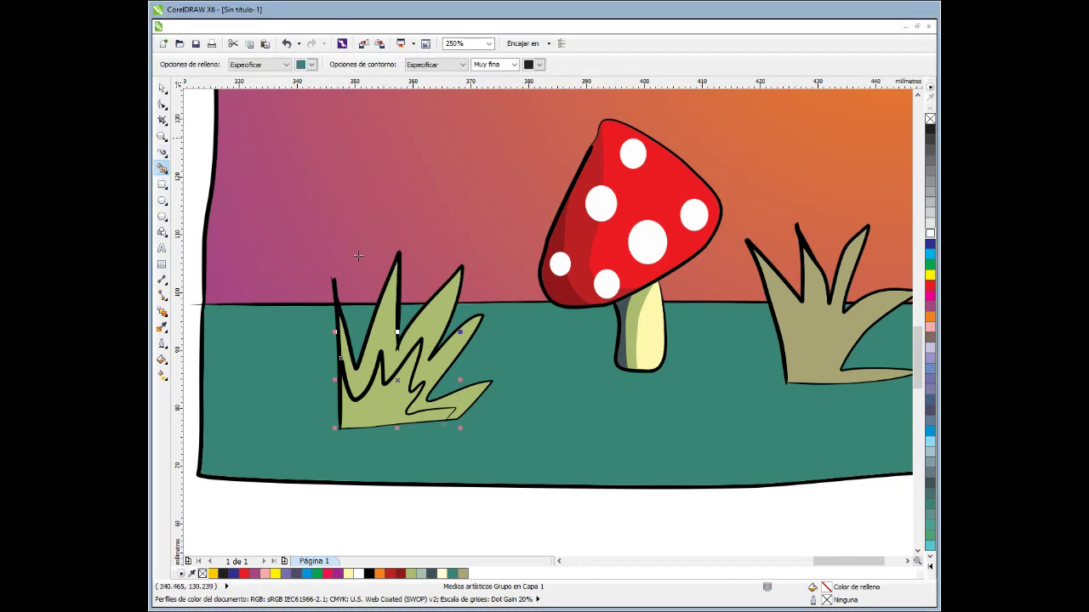
left_click(312, 64)
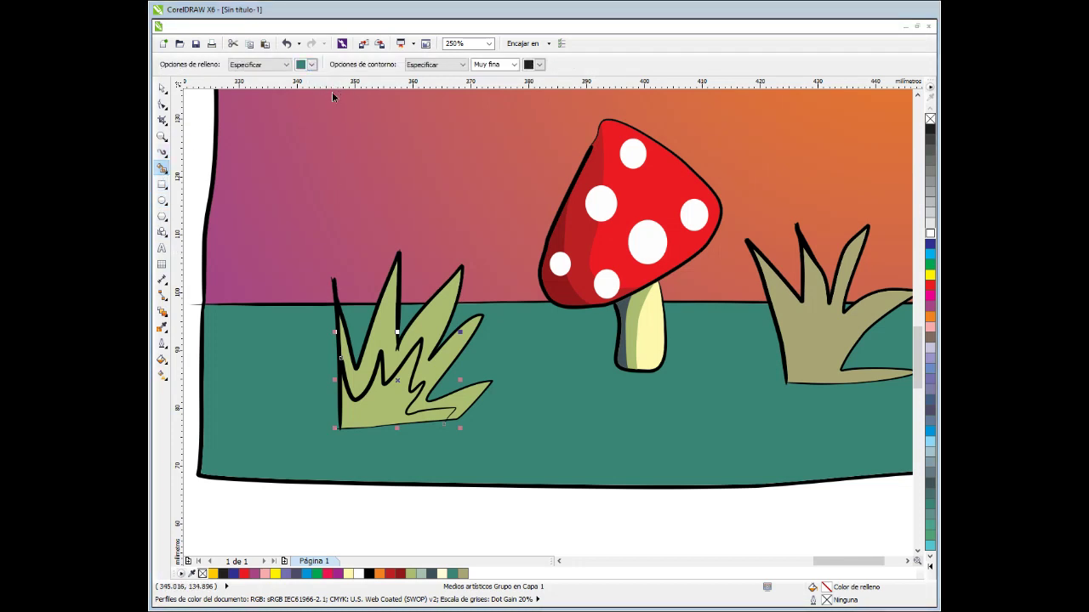
scroll(498, 65, "up", 1)
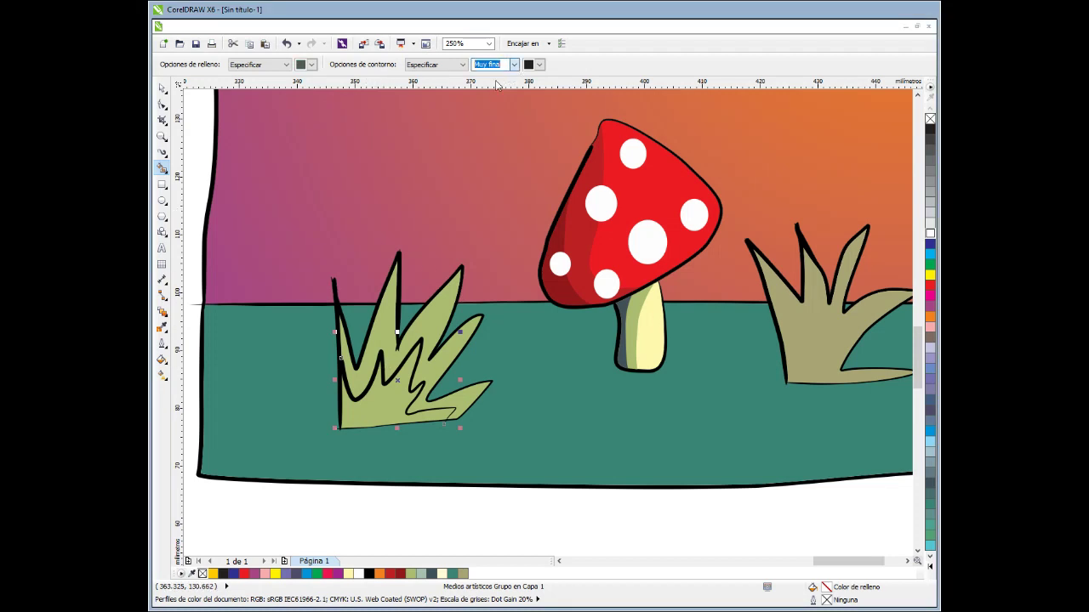
left_click(385, 400)
left_click(162, 154)
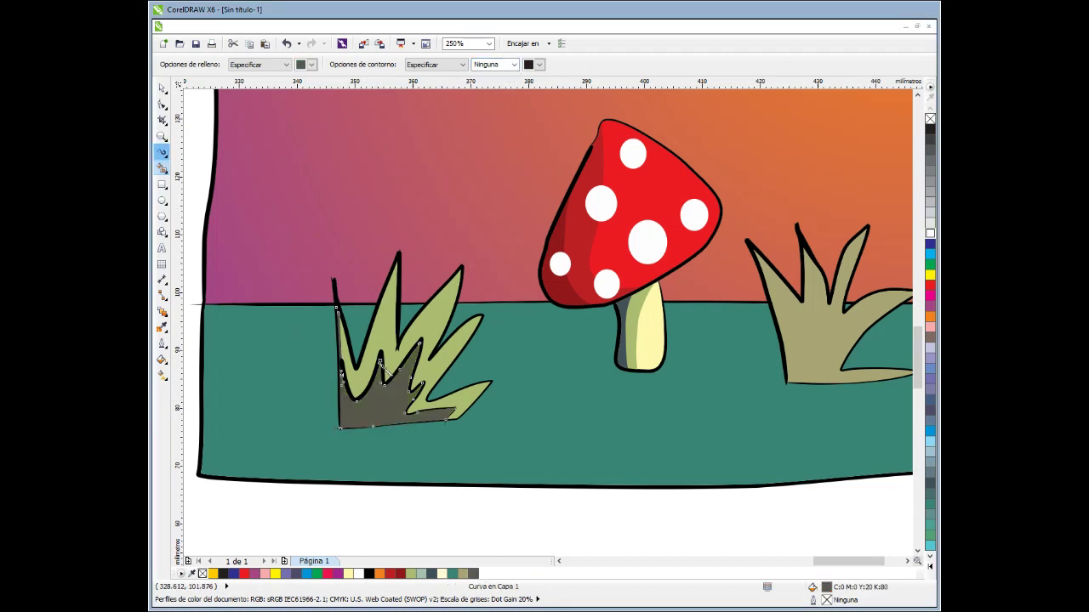
scroll(364, 366, "up", 3)
scroll(355, 364, "down", 5)
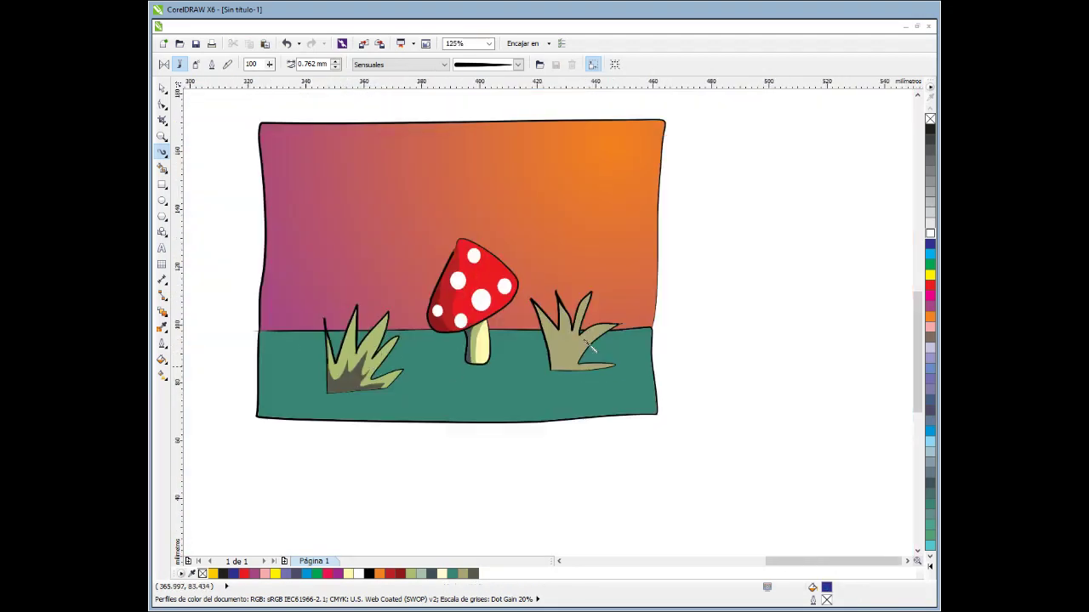
scroll(551, 356, "up", 3)
mouse_move(561, 392)
left_mouse_down()
mouse_move(552, 275)
mouse_move(588, 322)
mouse_move(626, 258)
mouse_move(627, 323)
mouse_move(650, 298)
mouse_move(675, 314)
left_mouse_up()
left_click_drag(654, 407, 721, 428)
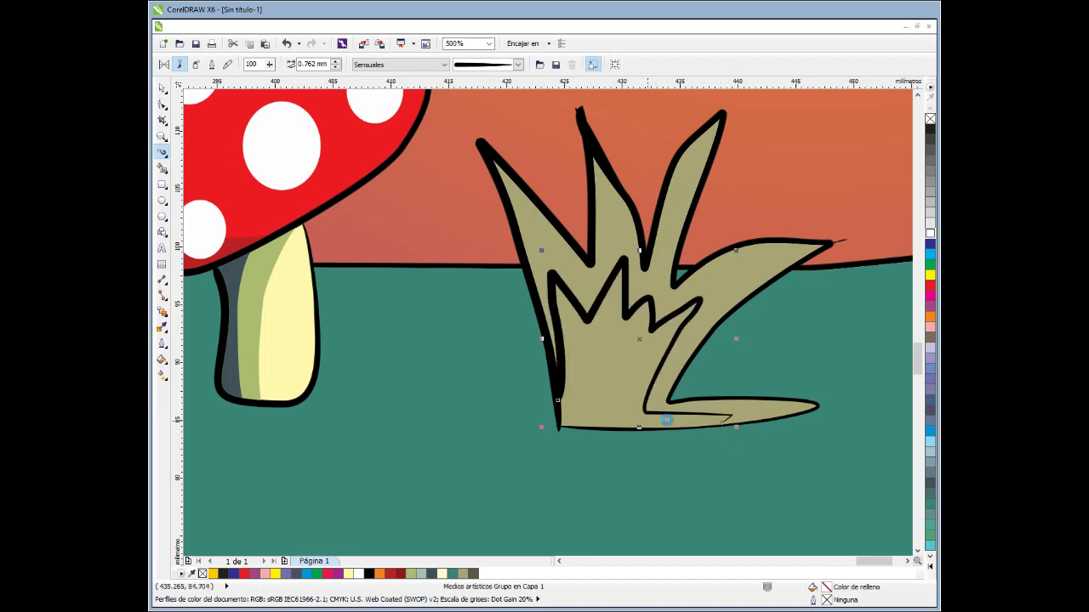
key("Delete")
Draw a jagged stroke across the right grass tuft and smart-fill its base with C40 M0 Y20 K40 and no outline, one level back.
left_click_drag(559, 372, 546, 249)
mouse_move(586, 300)
left_mouse_down()
mouse_move(640, 267)
mouse_move(643, 320)
mouse_move(655, 300)
mouse_move(693, 304)
mouse_move(654, 420)
mouse_move(730, 428)
left_mouse_up()
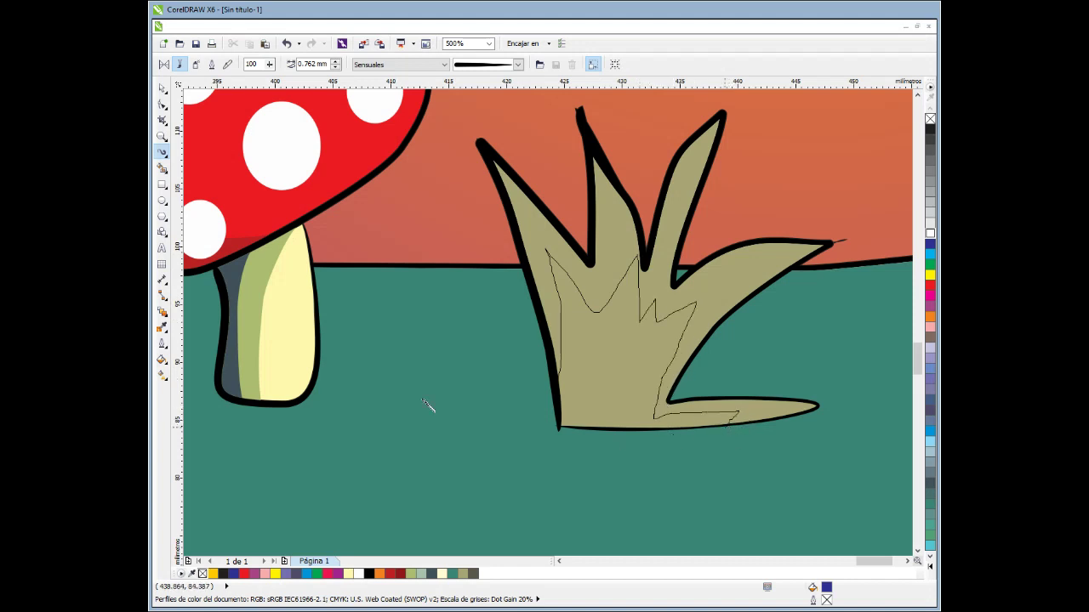
left_click(162, 168)
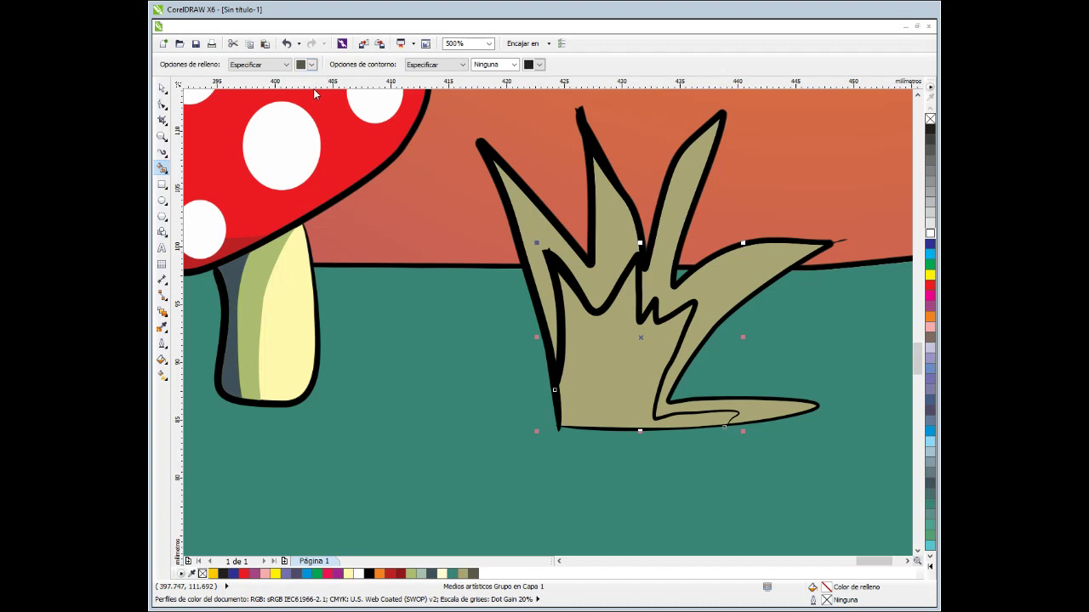
left_click(613, 386)
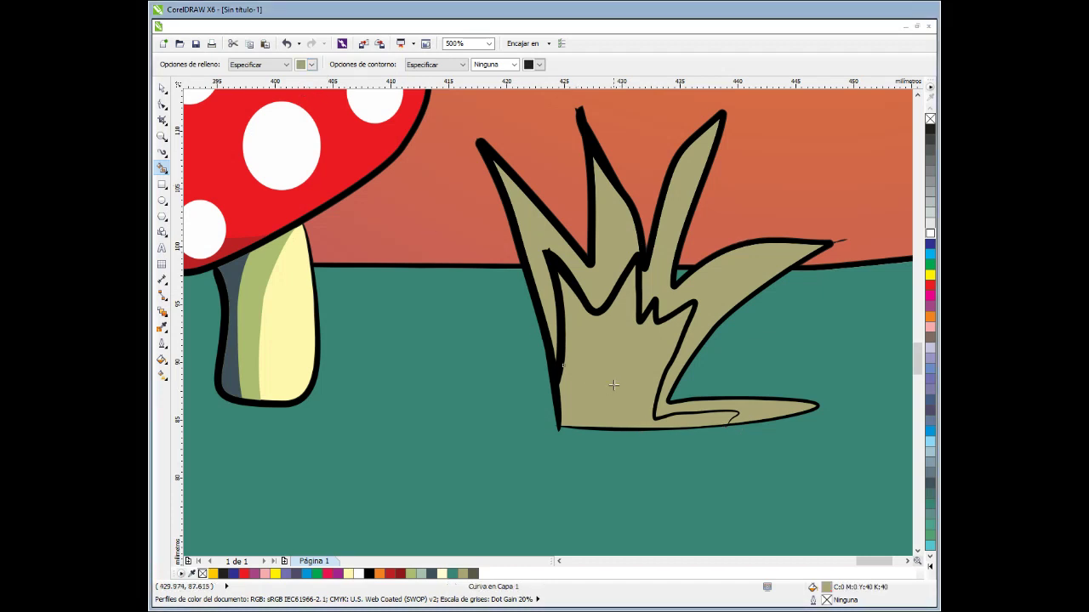
key("Escape")
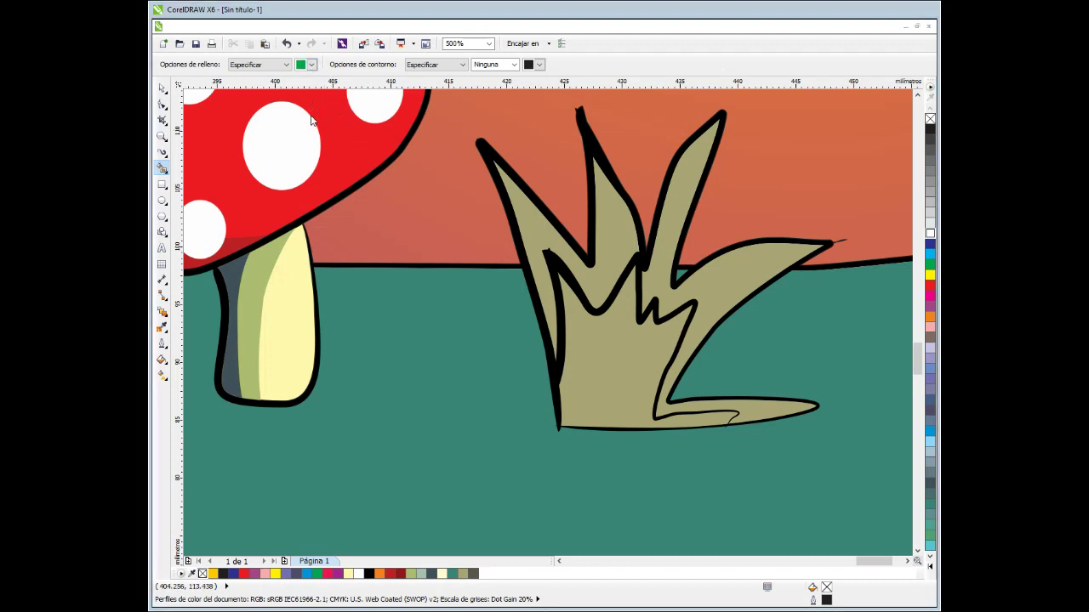
left_click(606, 332)
left_click(161, 154)
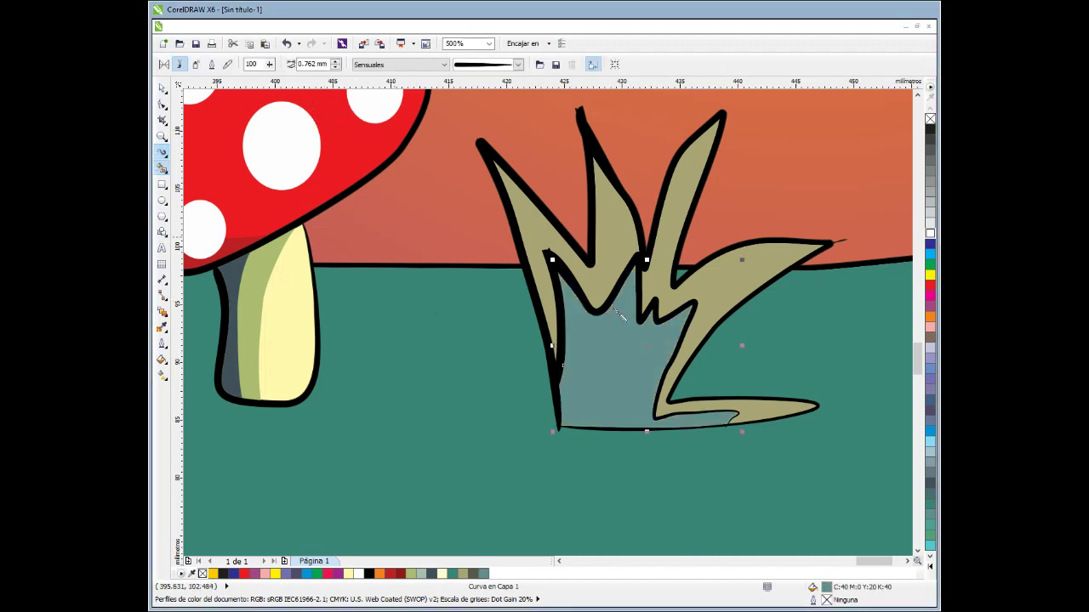
key("ctrl+Page_Down")
scroll(642, 296, "down", 4)
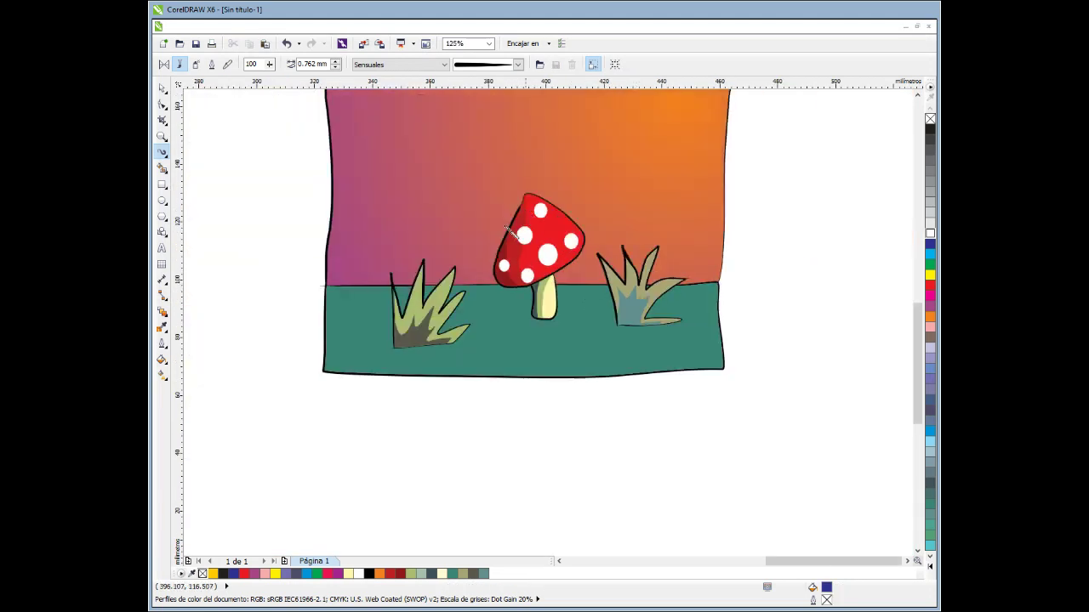
scroll(521, 248, "up", 2)
left_click_drag(915, 343, 914, 331)
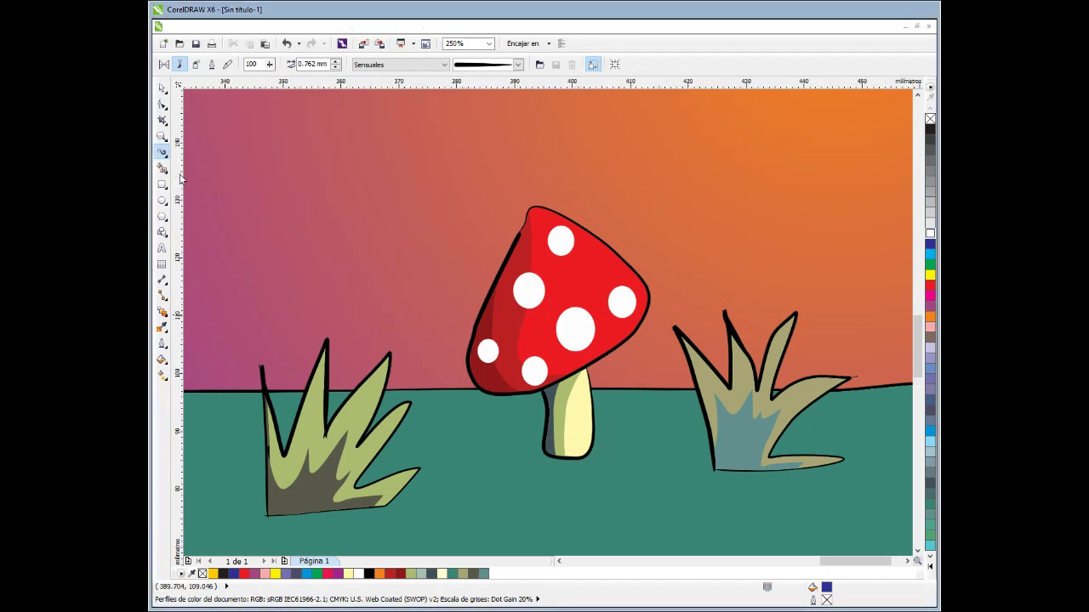
scroll(507, 328, "down", 1)
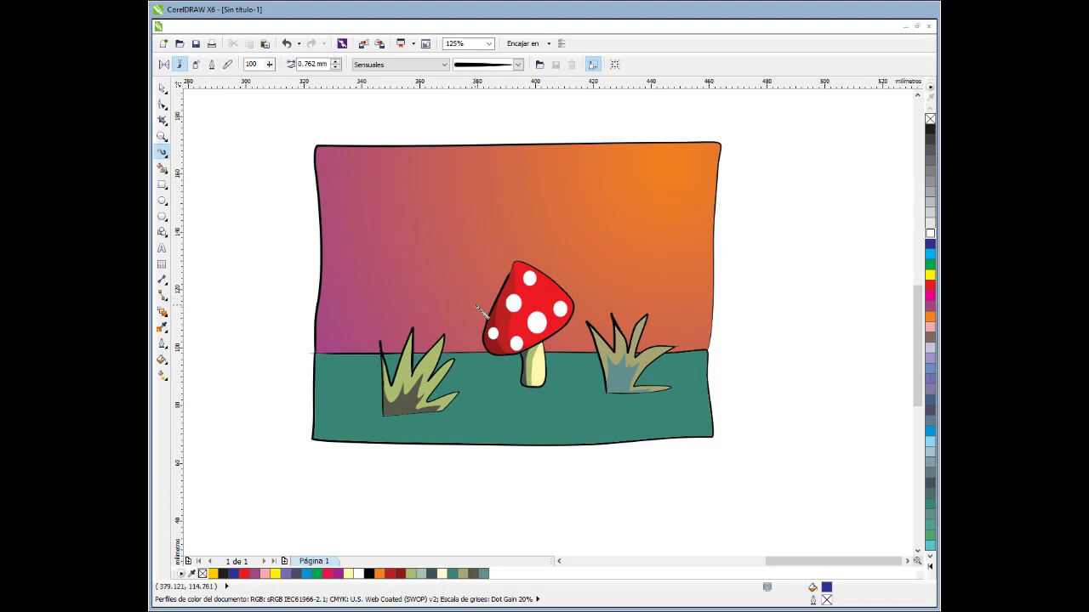
scroll(479, 308, "up", 1)
scroll(460, 344, "down", 1)
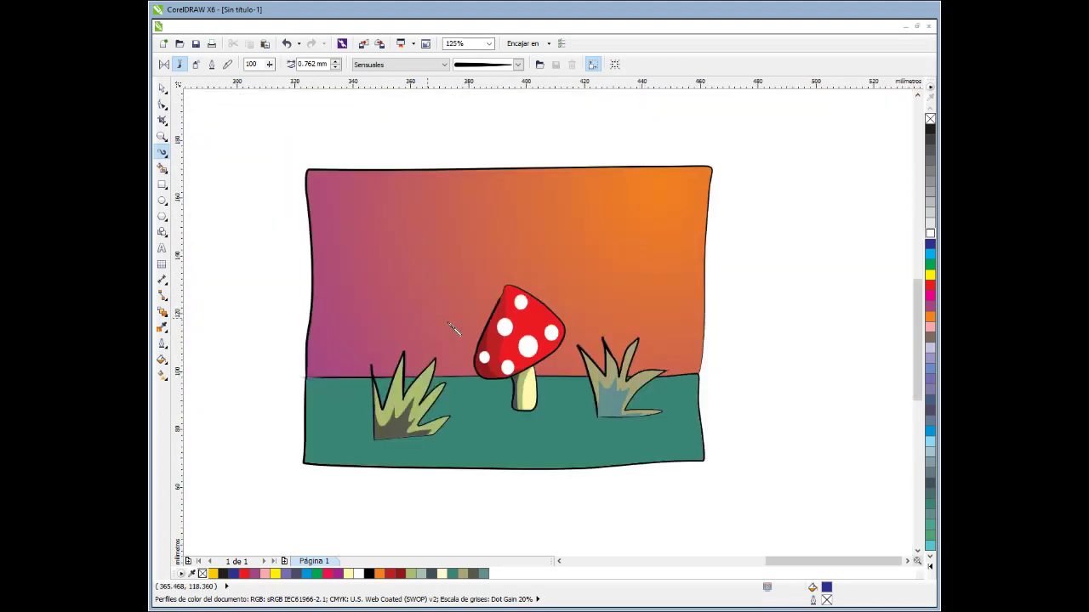
Draw a house outline with a pitched roof and T-shaped chimney on the horizon behind the left grass tuft and mushroom.
scroll(467, 400, "up", 1)
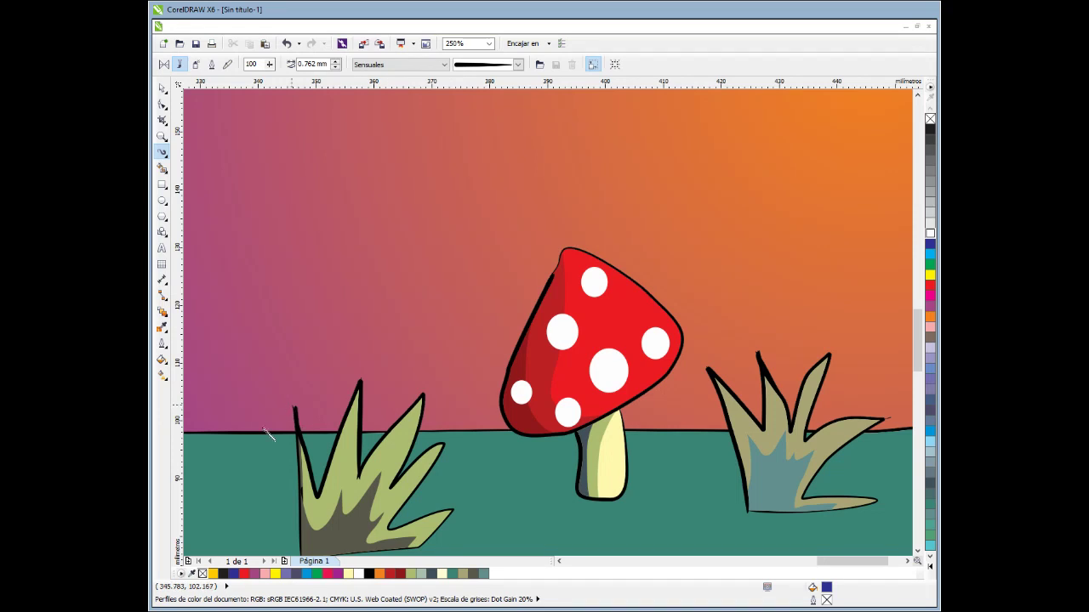
mouse_move(246, 432)
left_mouse_down()
mouse_move(242, 247)
mouse_move(385, 141)
mouse_move(491, 237)
mouse_move(486, 197)
mouse_move(449, 190)
mouse_move(452, 162)
mouse_move(579, 166)
mouse_move(580, 202)
mouse_move(521, 202)
mouse_move(524, 245)
left_mouse_up()
scroll(491, 238, "up", 2)
scroll(527, 289, "down", 2)
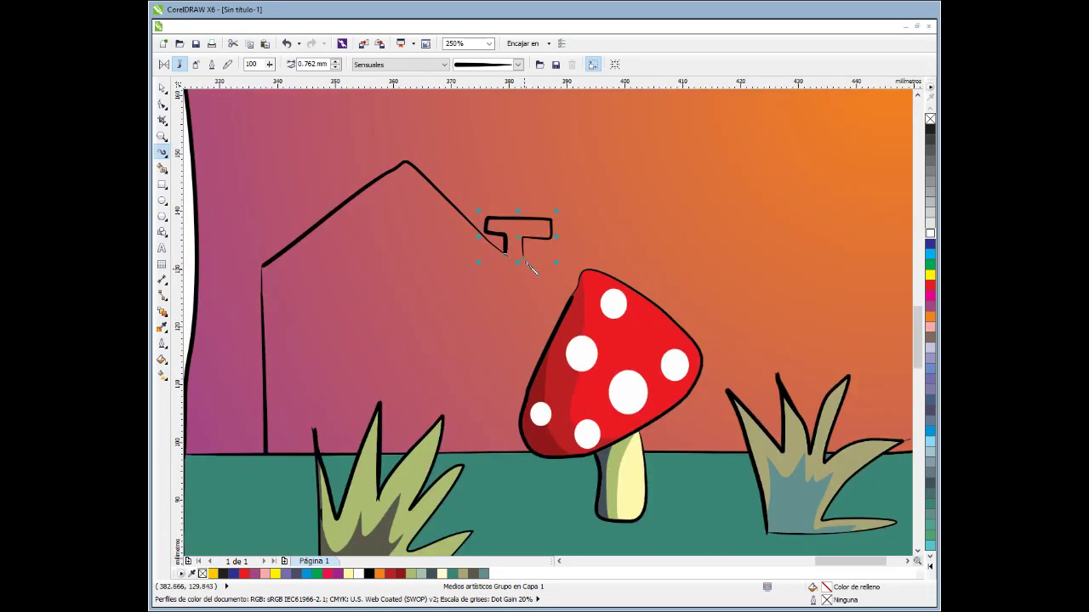
left_click_drag(534, 266, 535, 375)
Try to smart-fill the house with C0 M40 Y0 K60 and no outline, and undo the fill.
left_click(162, 168)
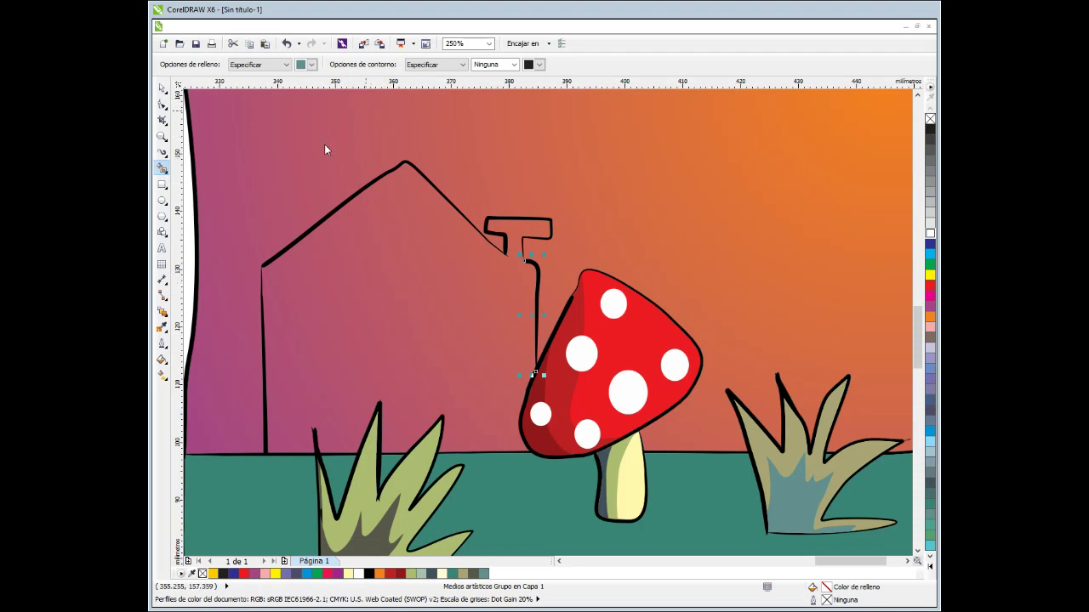
left_click(371, 282)
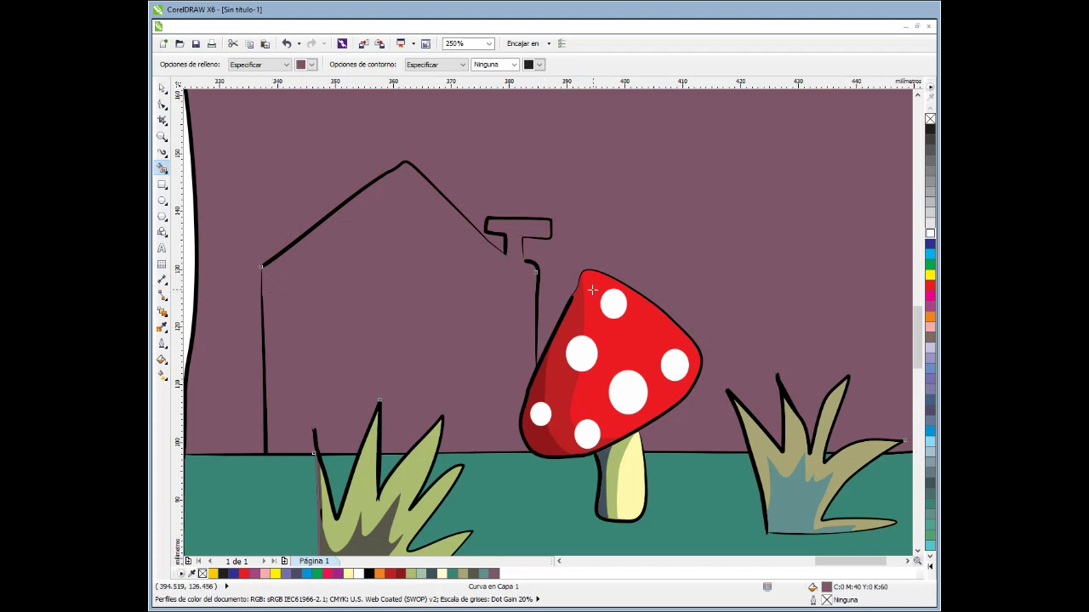
key("ctrl+z")
Close the gap between the chimney stem and the house's right wall with a short Artistic Media stroke.
left_click(162, 153)
scroll(272, 290, "up", 3)
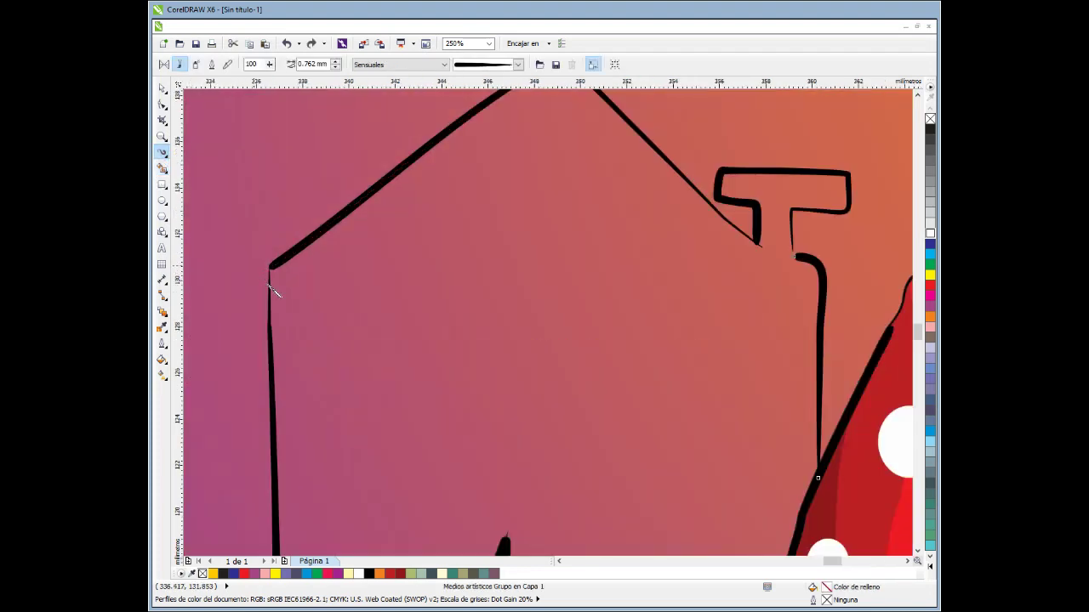
scroll(272, 290, "up", 5)
scroll(396, 239, "up", 2)
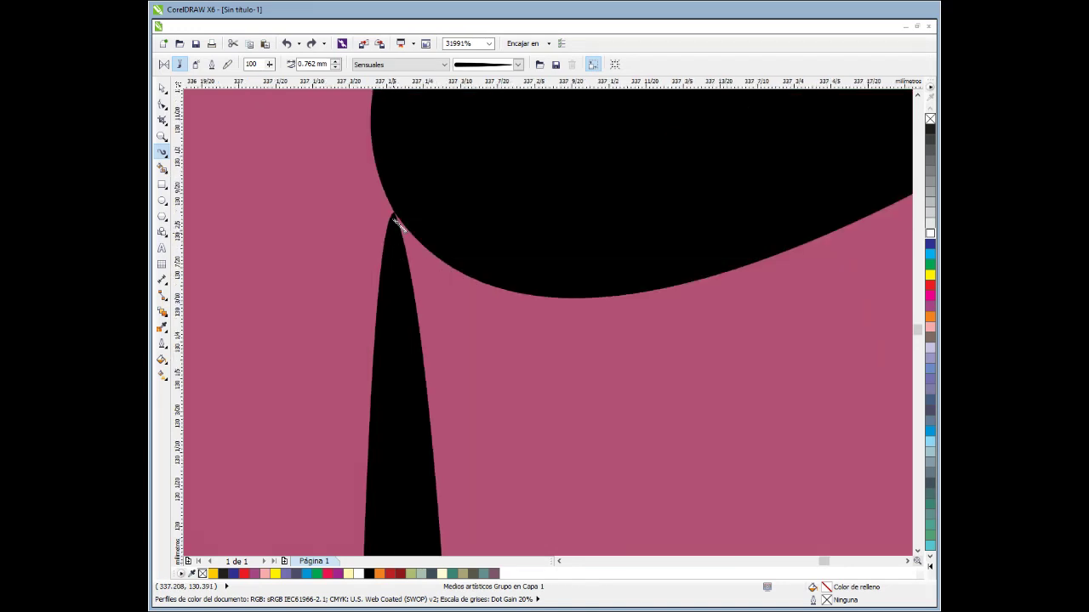
scroll(392, 224, "up", 1)
scroll(399, 230, "down", 1)
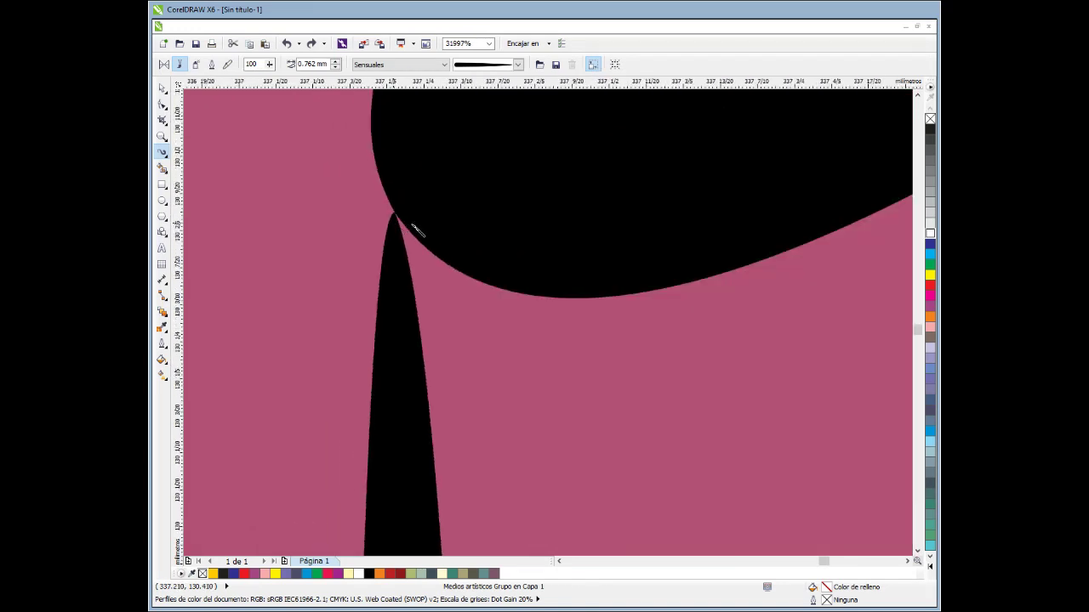
scroll(369, 271, "down", 5)
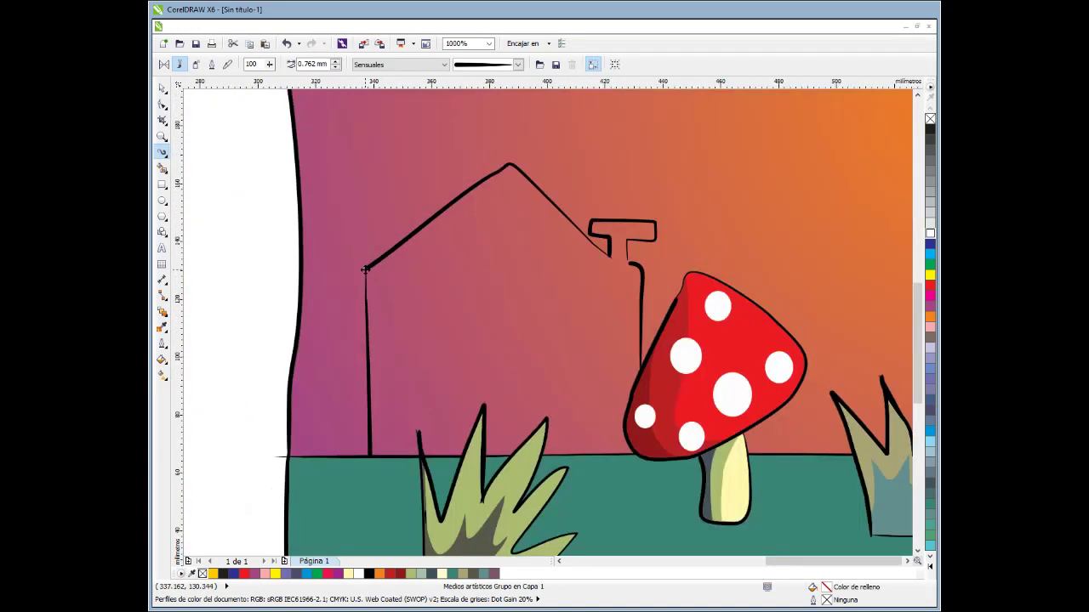
scroll(366, 269, "down", 3)
scroll(485, 255, "up", 4)
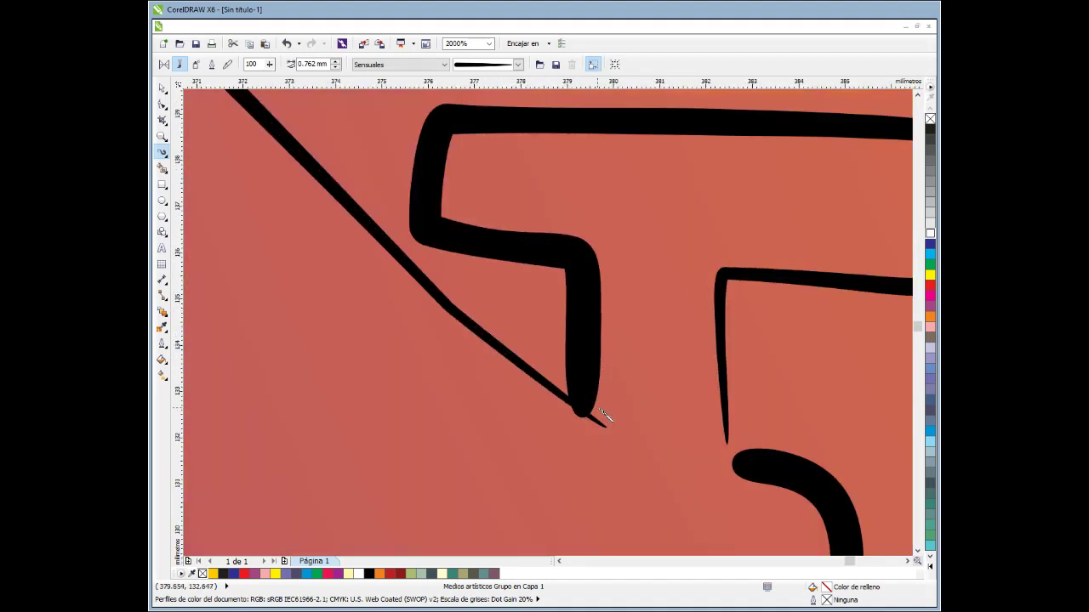
left_click_drag(738, 461, 730, 419)
Smart-fill the house and chimney with C0 M40 Y0 K60 and no outline.
scroll(668, 403, "down", 4)
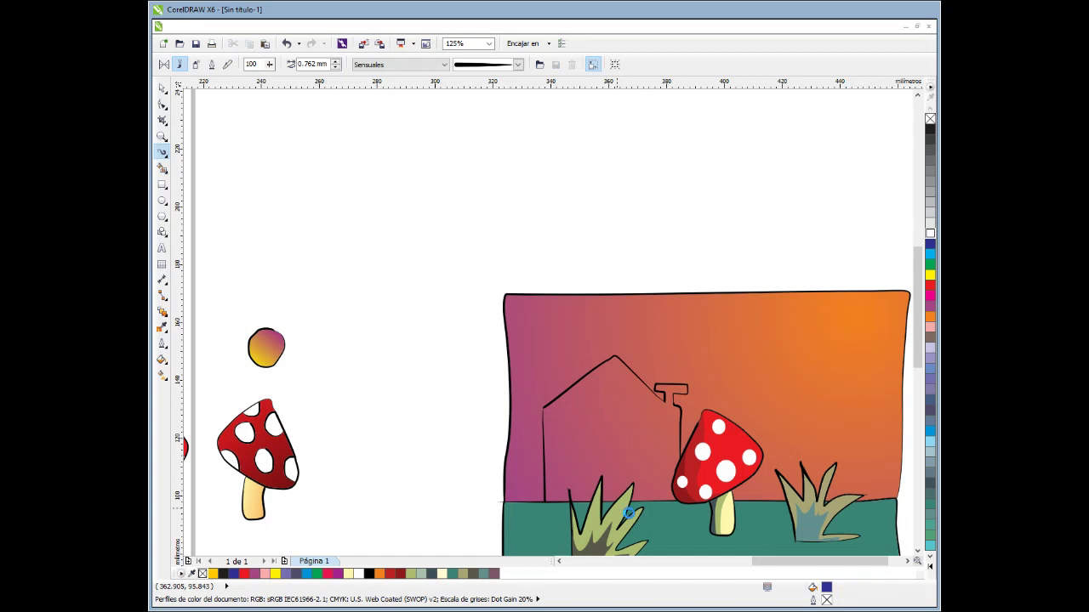
scroll(628, 512, "up", 1)
left_click(161, 167)
left_click(583, 323)
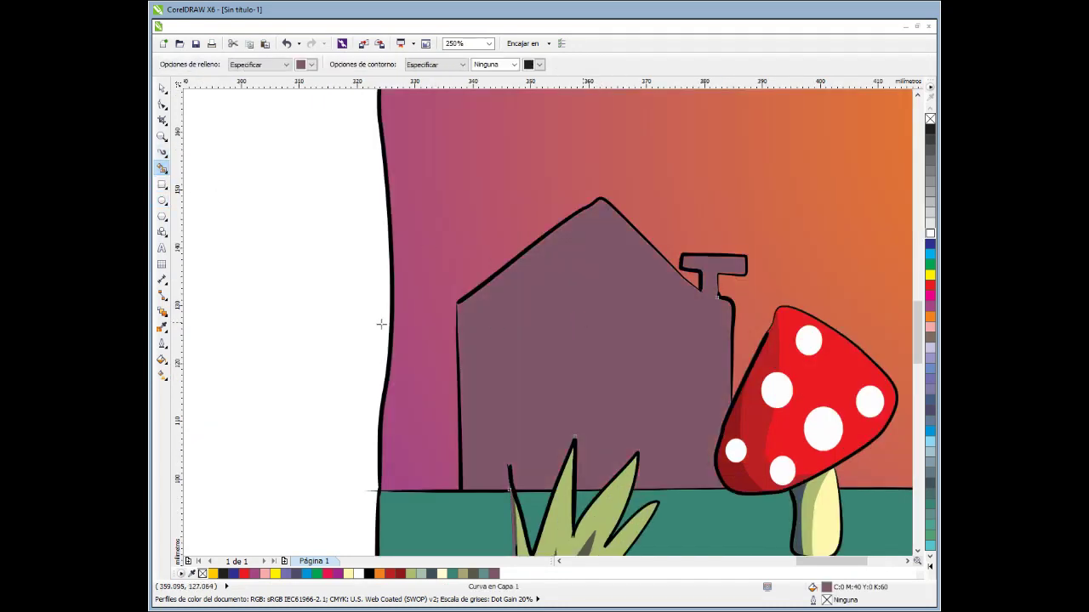
Turn the house fill into a gradient from muted purple at the lower left to orange-brown at the upper right.
scroll(392, 327, "down", 1)
scroll(443, 256, "up", 1)
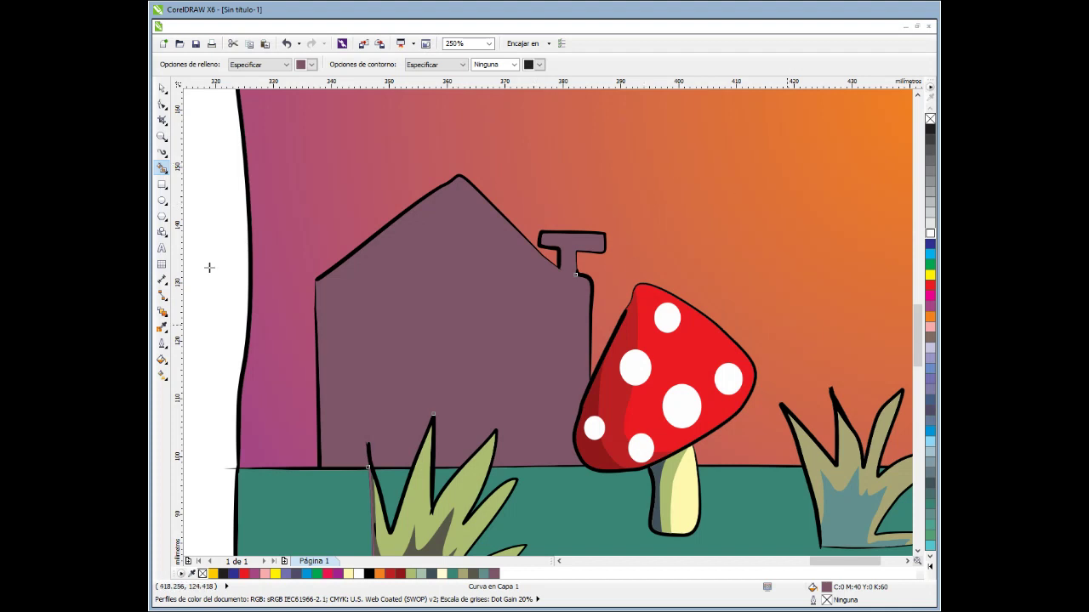
left_click(162, 359)
left_click_drag(552, 410, 292, 266)
Remove all black outline strokes from the house, roof and chimney, keeping only the gradient silhouette.
left_click(162, 152)
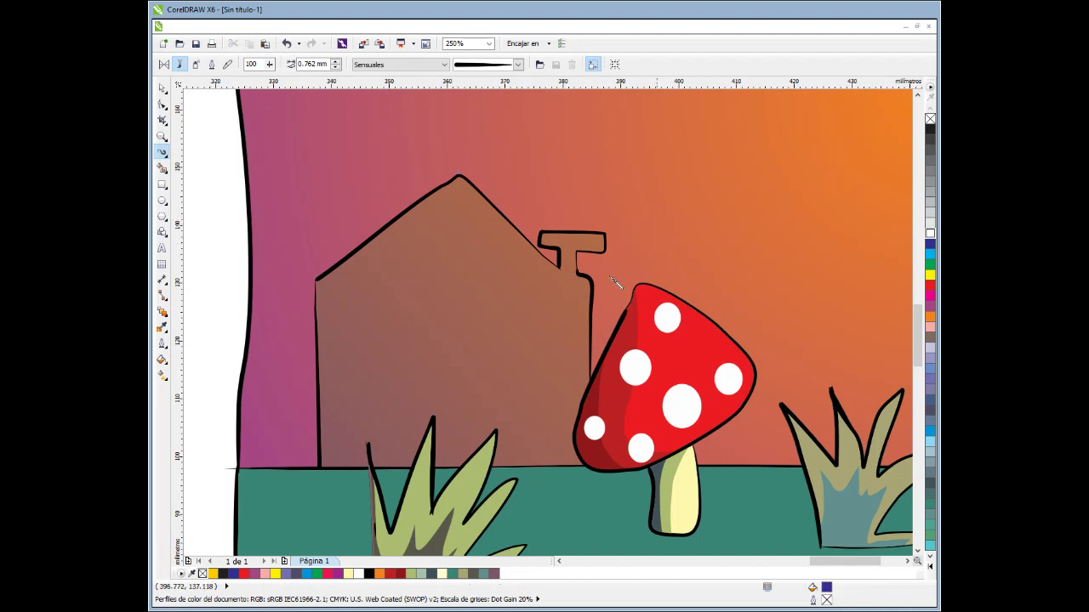
scroll(616, 283, "up", 2)
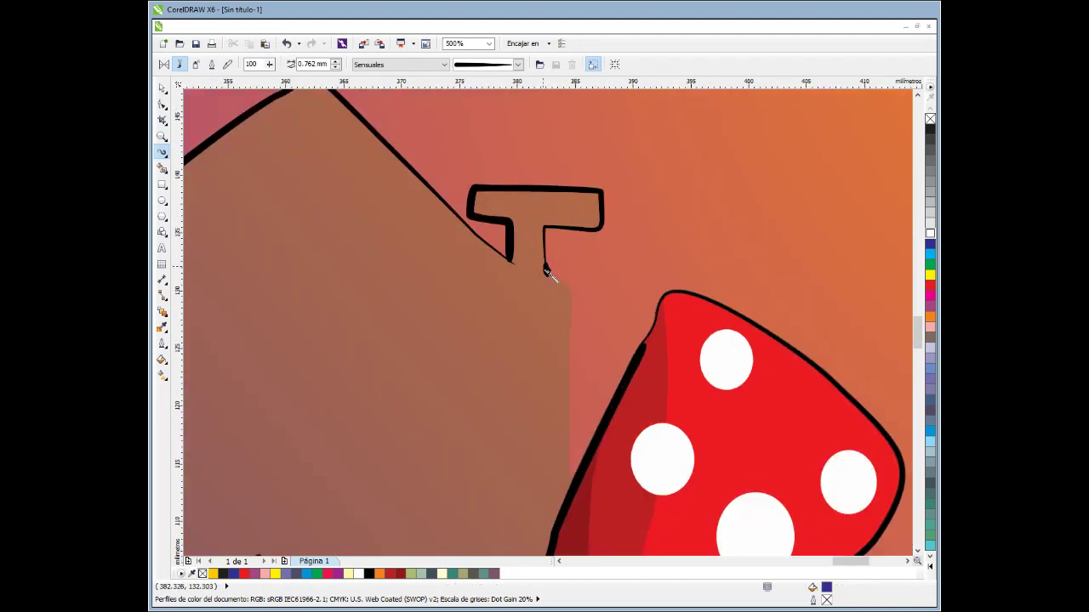
key("ctrl+z")
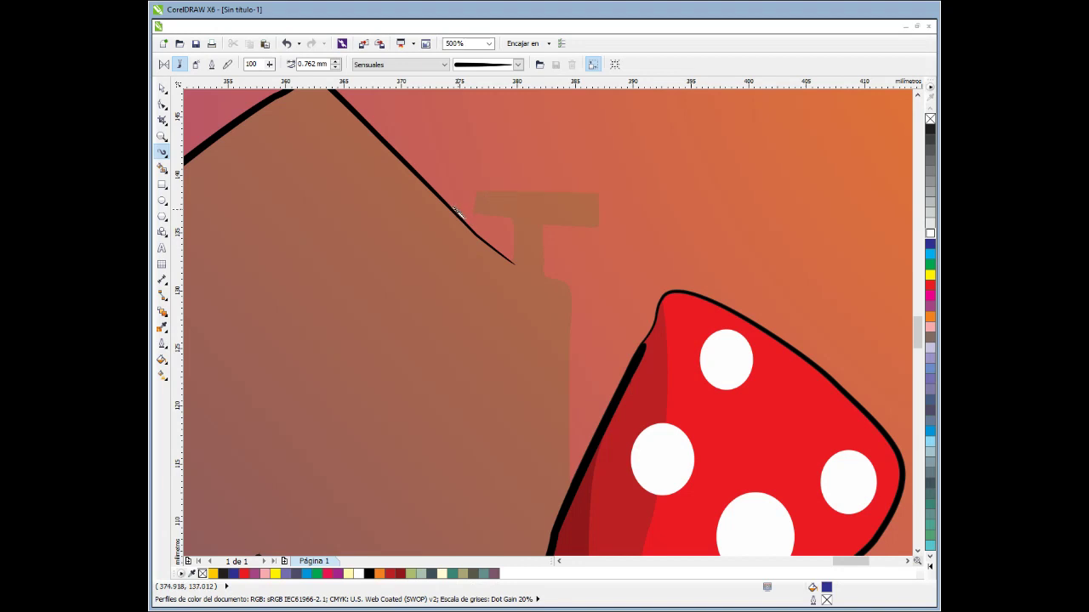
key("ctrl+z")
scroll(539, 267, "down", 2)
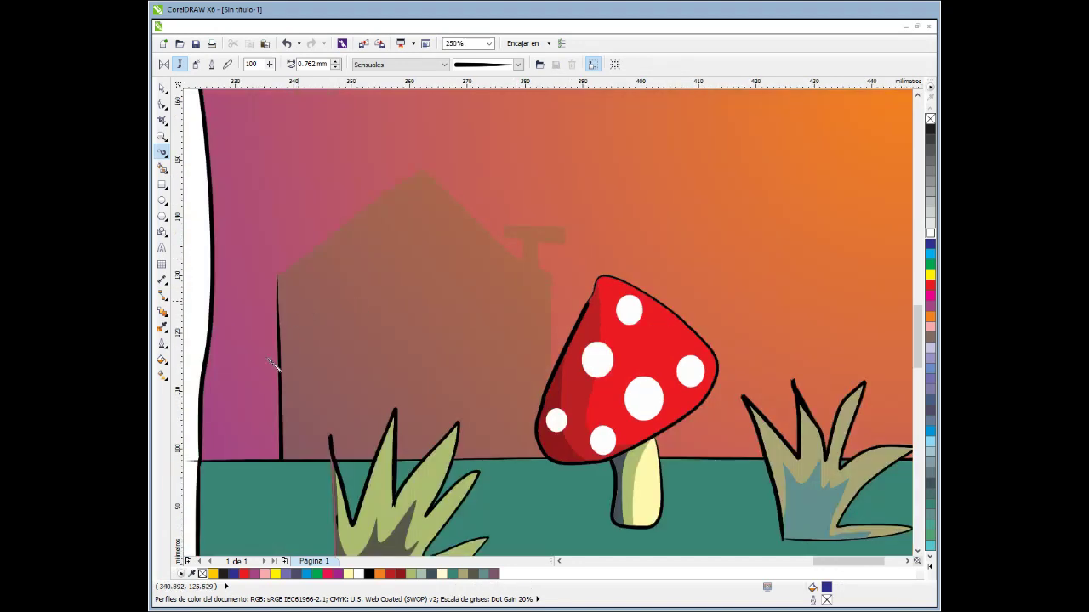
key("ctrl+z")
scroll(418, 313, "down", 2)
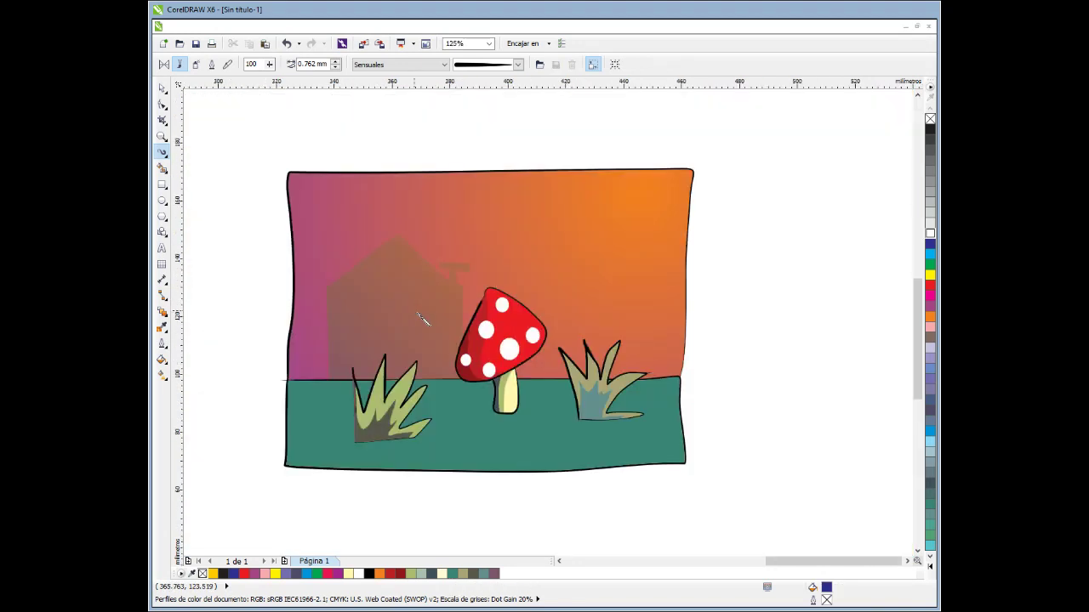
scroll(428, 317, "up", 2)
scroll(430, 321, "down", 2)
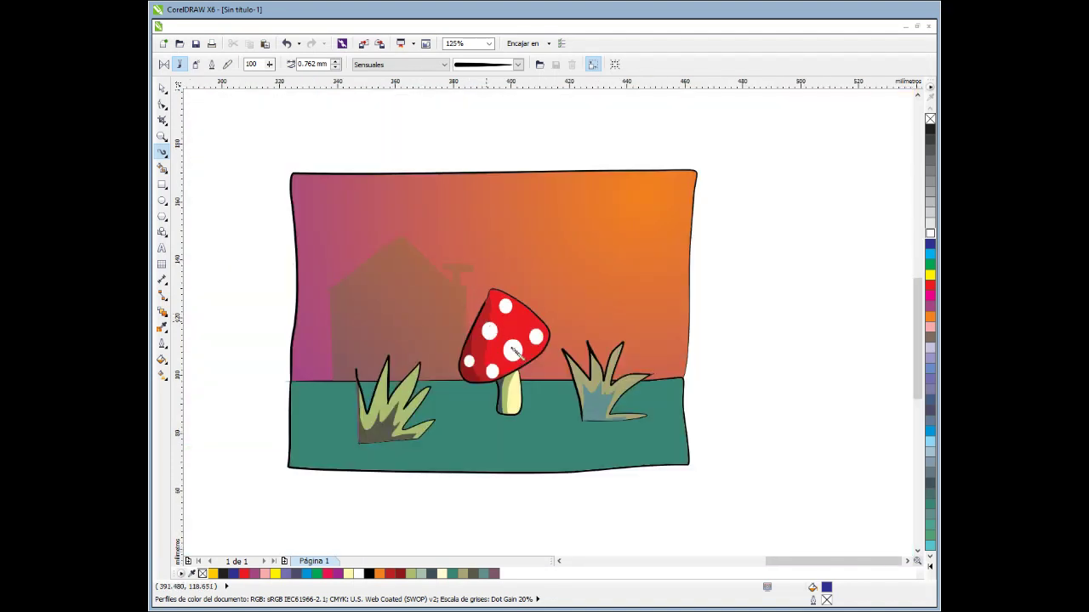
scroll(517, 354, "up", 2)
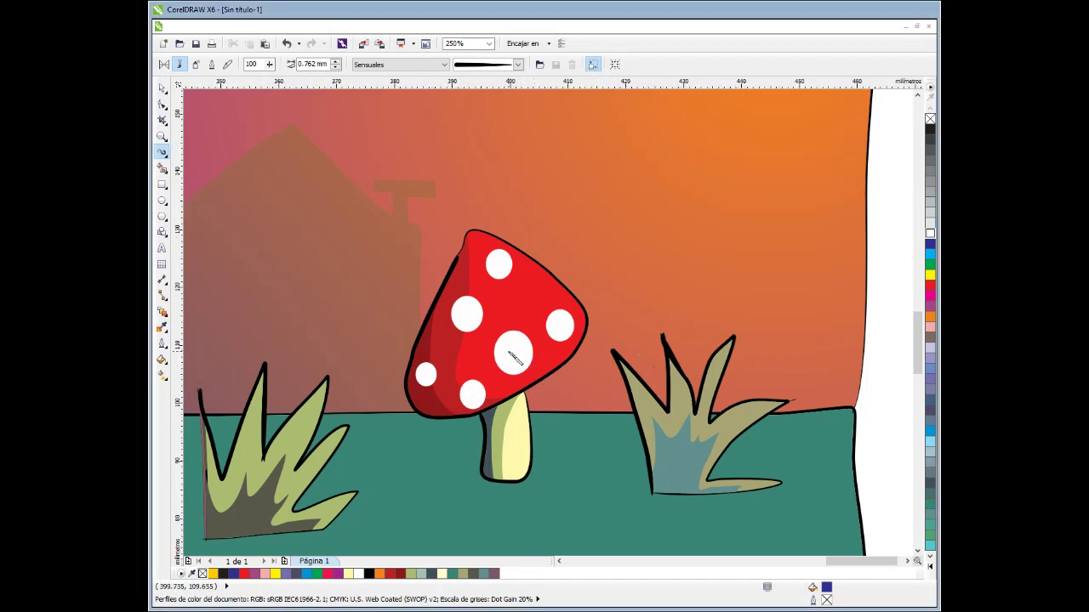
Draw curved Artistic Media strokes across the top white spot and the upper-left white spot of the mushroom cap.
scroll(515, 357, "up", 2)
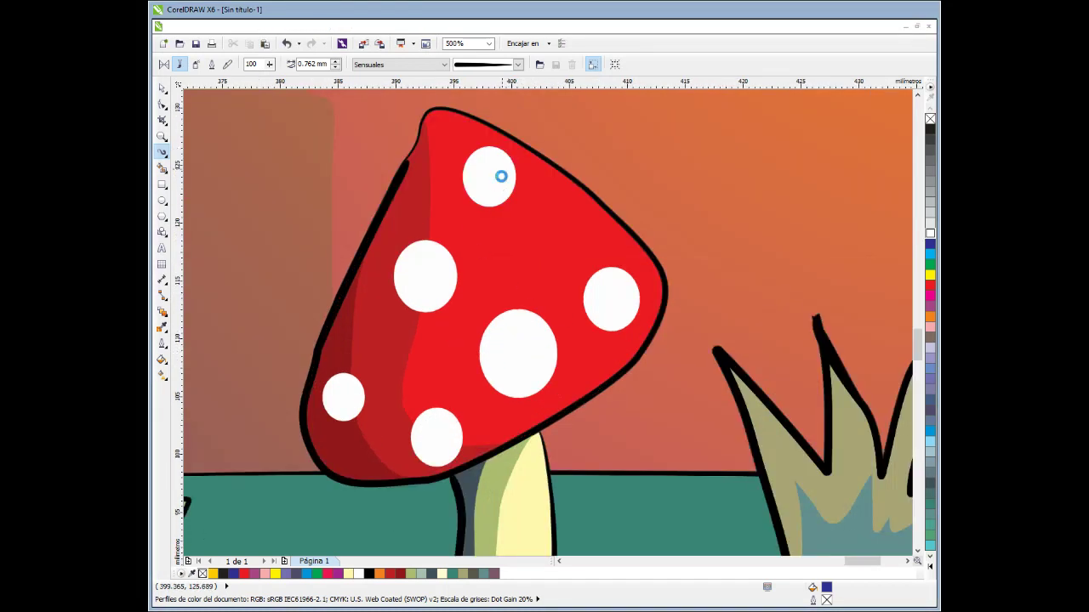
scroll(501, 176, "down", 2)
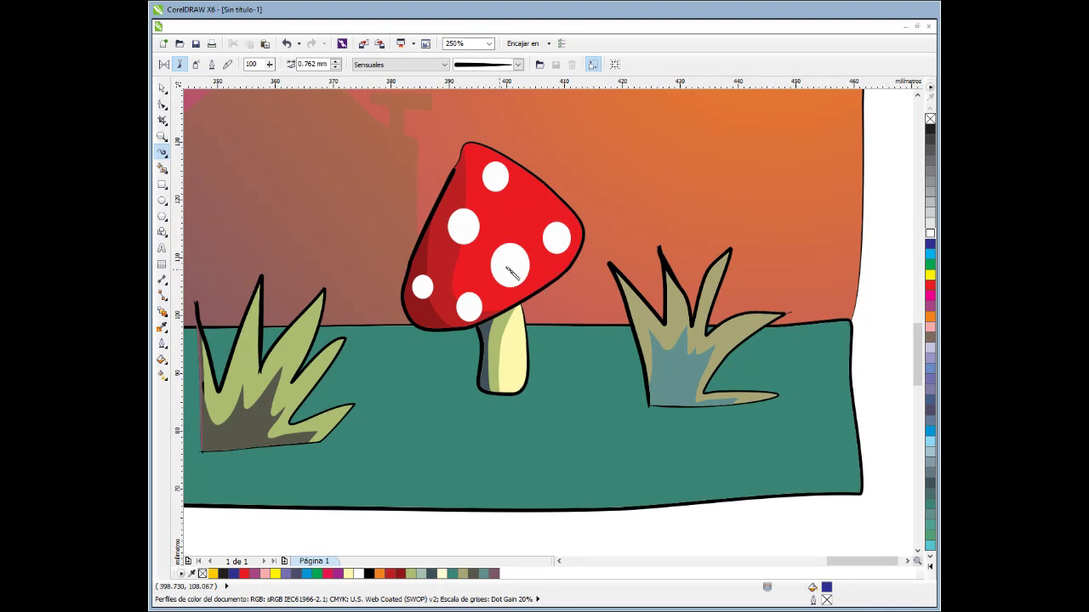
scroll(498, 191, "up", 2)
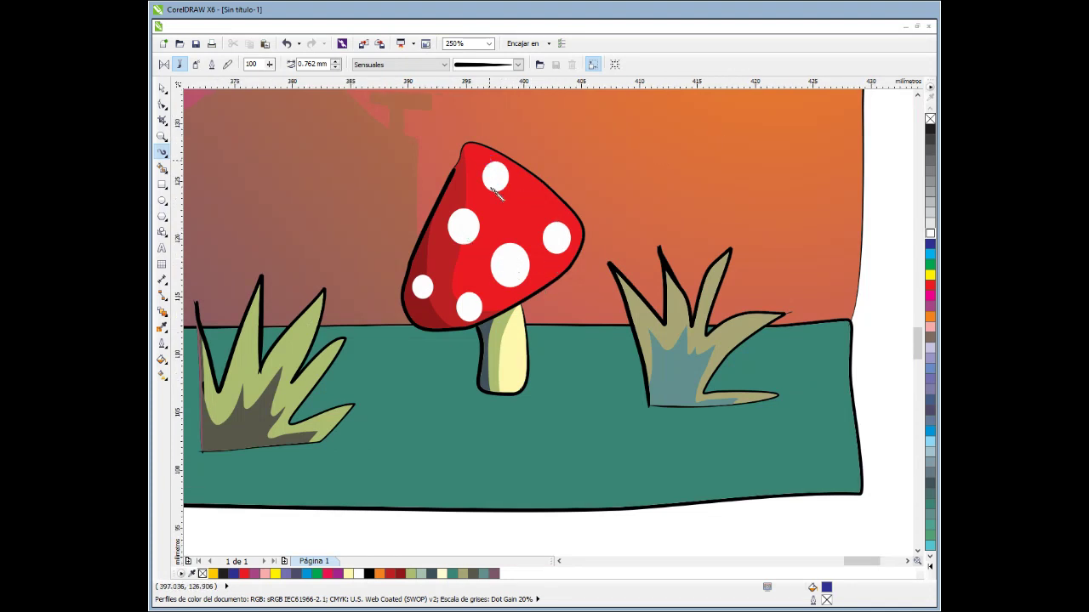
scroll(497, 192, "up", 2)
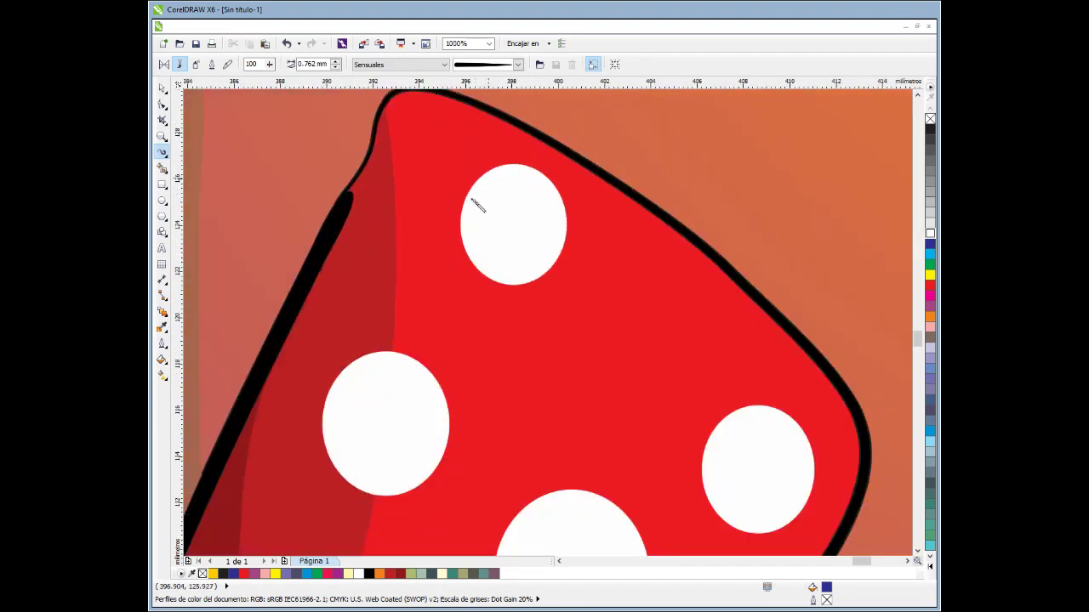
mouse_move(506, 158)
left_mouse_down()
mouse_move(496, 223)
mouse_move(554, 273)
left_mouse_up()
scroll(478, 325, "down", 2)
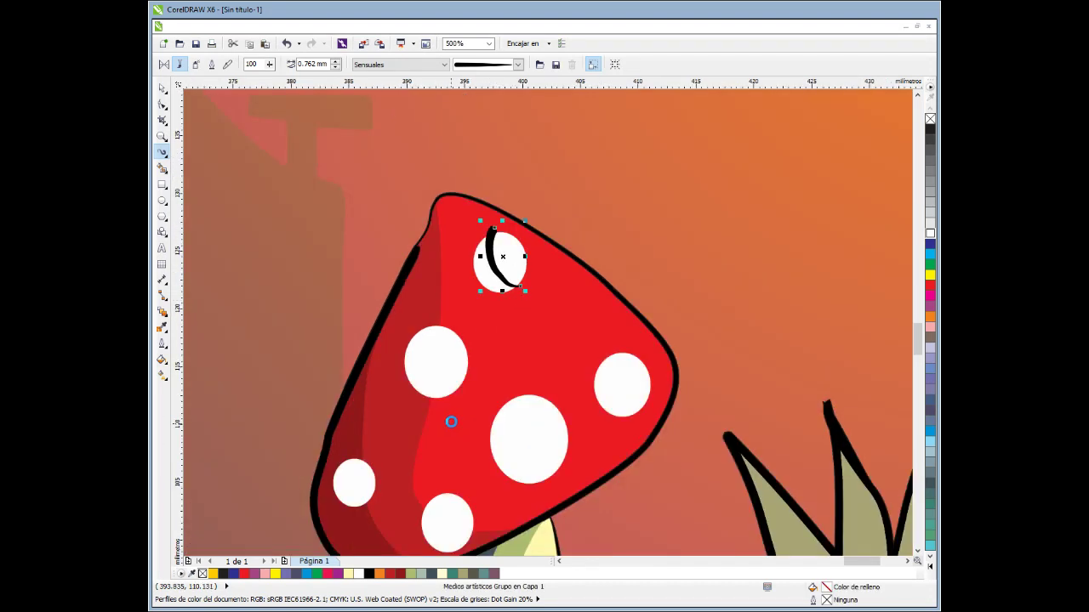
scroll(450, 420, "up", 2)
mouse_move(391, 235)
left_mouse_down()
mouse_move(406, 353)
mouse_move(436, 377)
left_mouse_up()
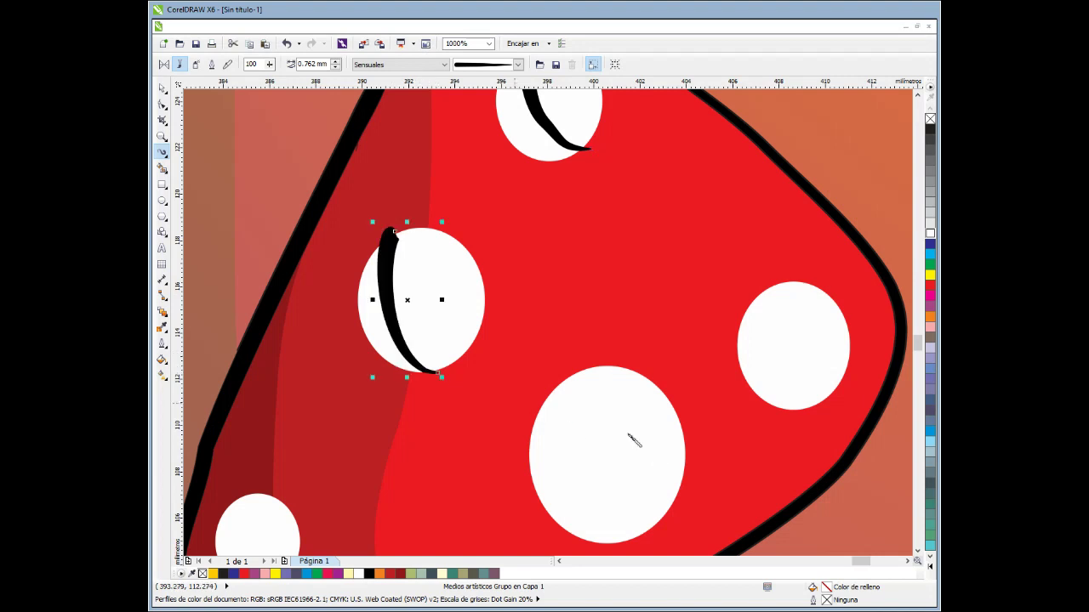
Draw similar curved Artistic Media strokes across the four remaining white spots on the mushroom cap.
scroll(652, 479, "down", 2)
scroll(537, 385, "up", 2)
mouse_move(501, 301)
left_mouse_down()
mouse_move(503, 414)
mouse_move(545, 457)
mouse_move(585, 466)
left_mouse_up()
mouse_move(687, 202)
left_mouse_down()
mouse_move(683, 244)
mouse_move(739, 333)
mouse_move(770, 343)
left_mouse_up()
scroll(658, 374, "down", 2)
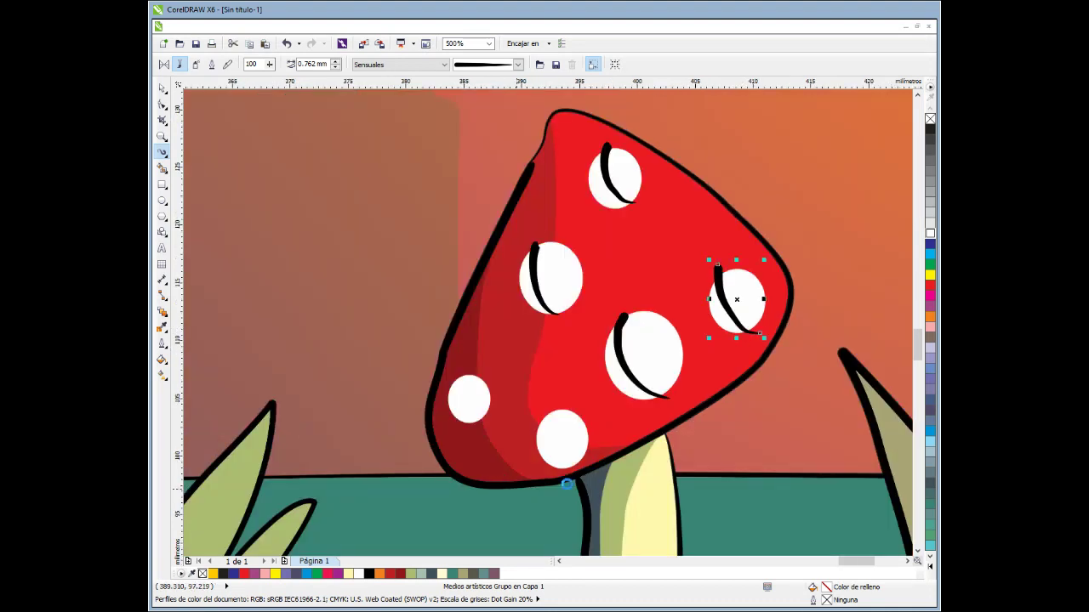
scroll(575, 490, "up", 2)
mouse_move(538, 334)
left_mouse_down()
mouse_move(530, 415)
mouse_move(568, 462)
left_mouse_up()
mouse_move(375, 257)
left_mouse_down()
mouse_move(364, 280)
mouse_move(369, 369)
left_mouse_up()
Smart-fill the larger right-hand part of each cap spot with pale cream C0 M0 Y20 K0 and no outline.
left_click(163, 170)
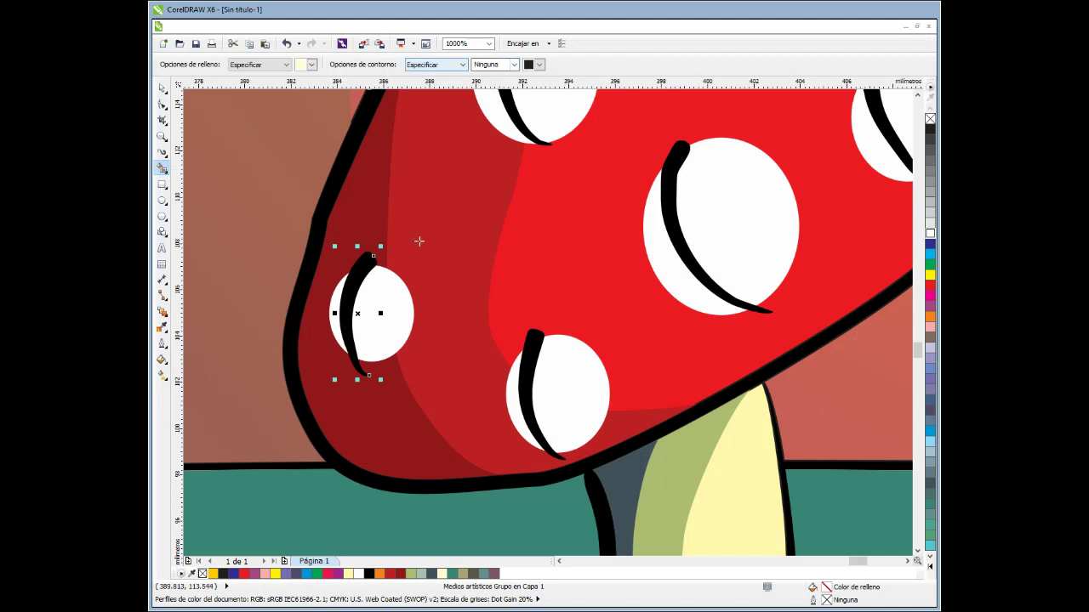
left_click(383, 289)
left_click(536, 365)
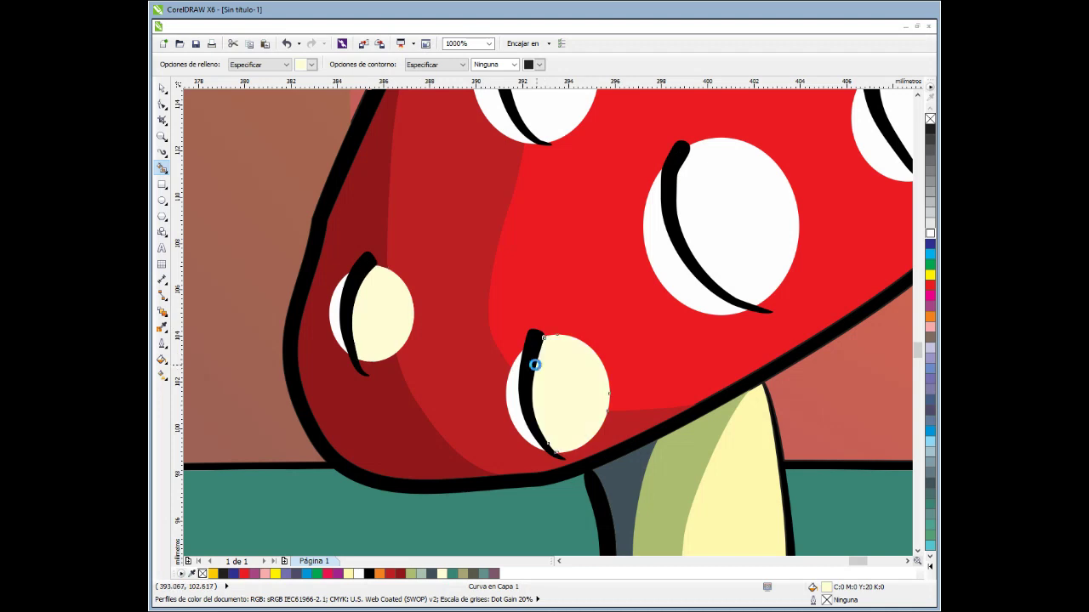
scroll(535, 364, "down", 2)
left_click(627, 292)
left_click(736, 239)
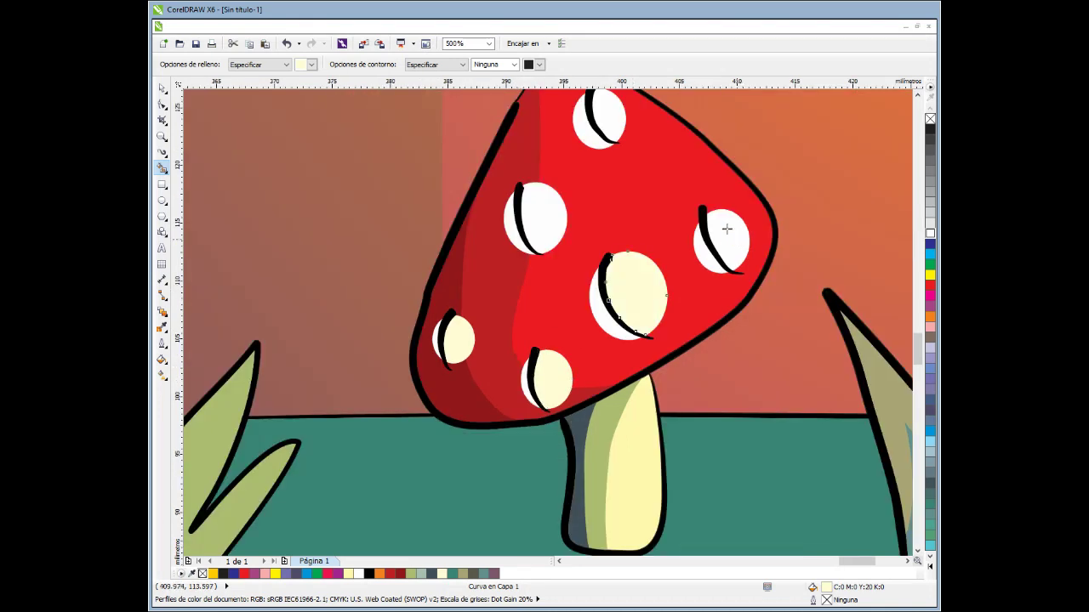
Remove the black dividing strokes from all six cap spots, keeping only the white and cream shading.
left_click(162, 151)
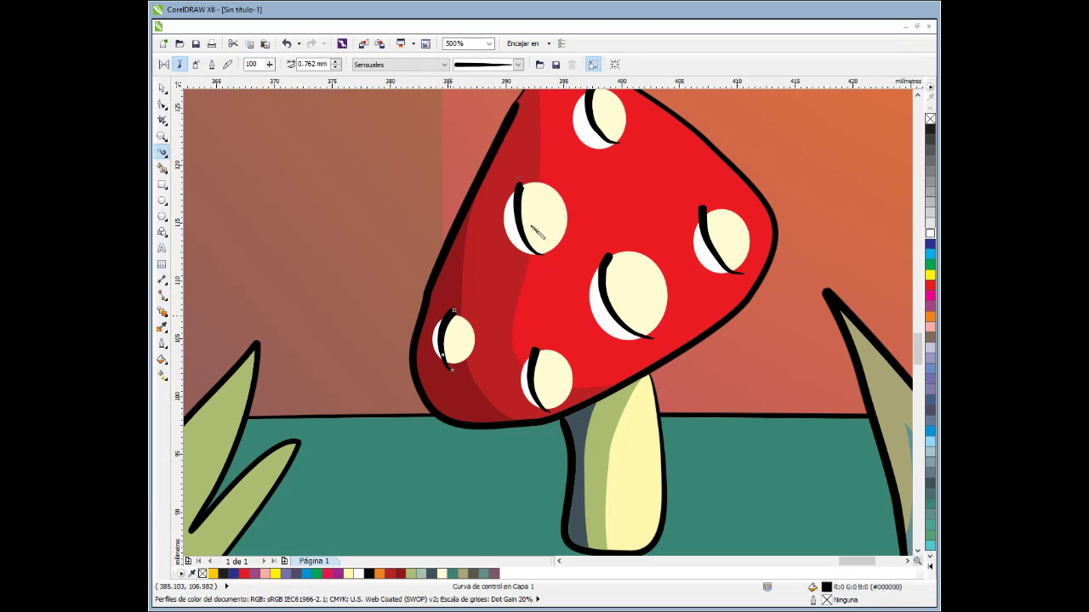
key("ctrl+z")
key("ctrl+z")
key("ctrl+z")
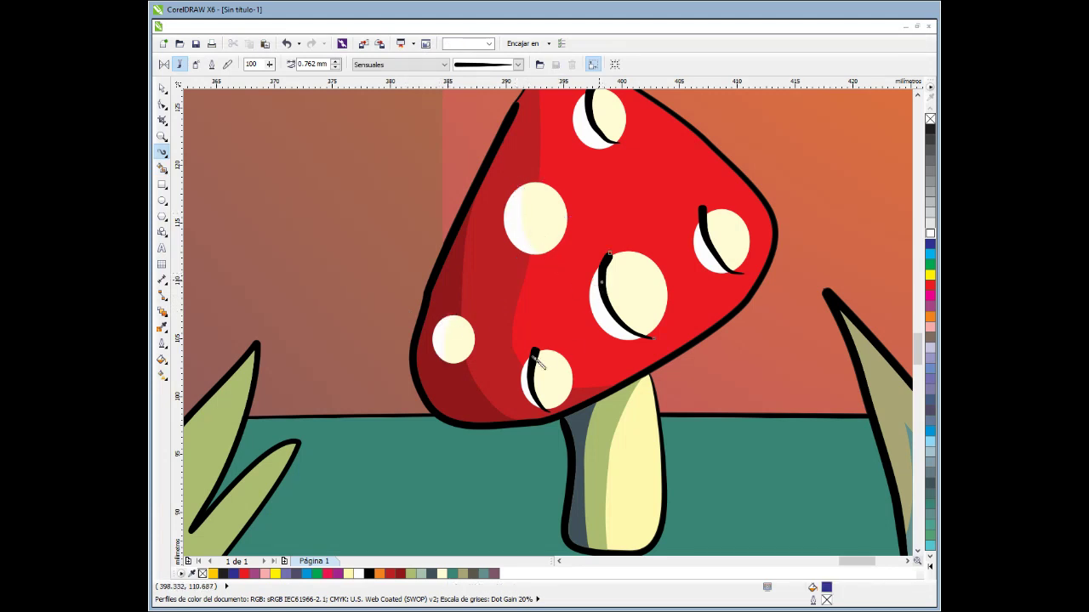
key("ctrl+z")
key("ctrl+z")
key("ctrl+z")
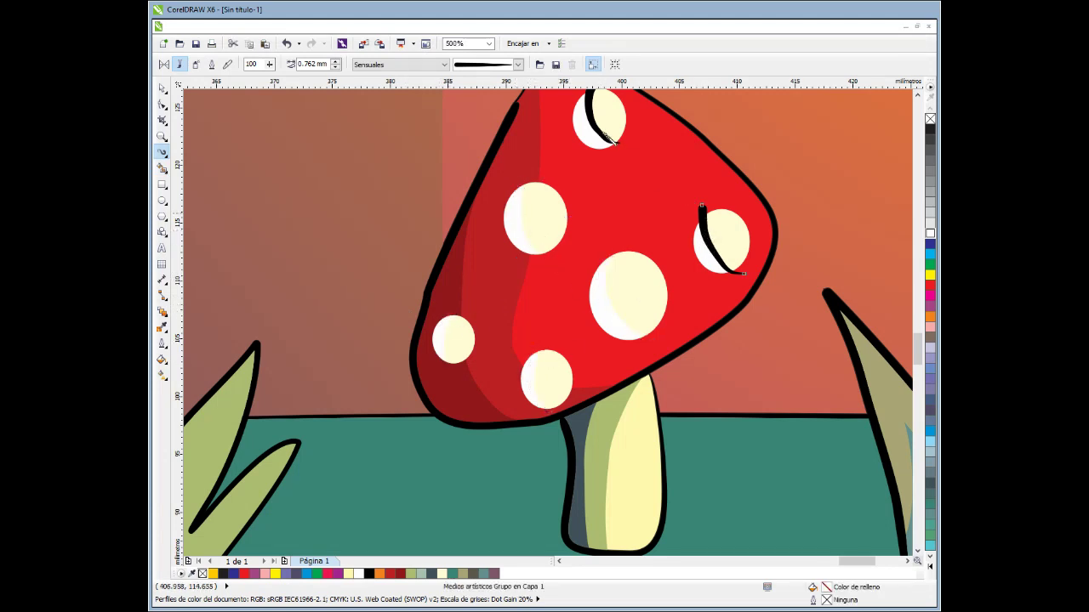
scroll(538, 272, "down", 2)
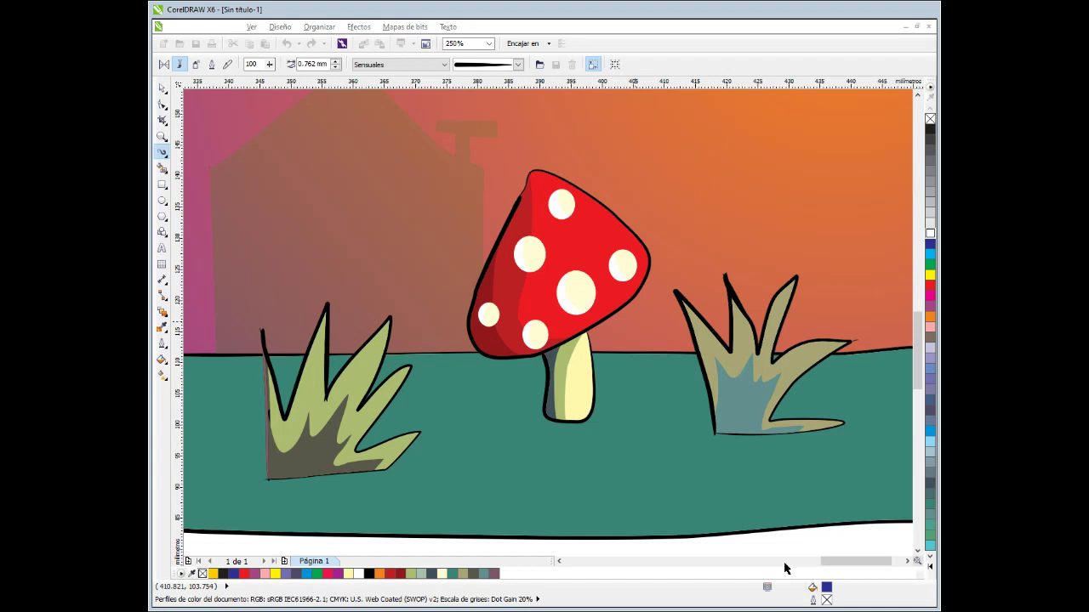
scroll(612, 393, "down", 2)
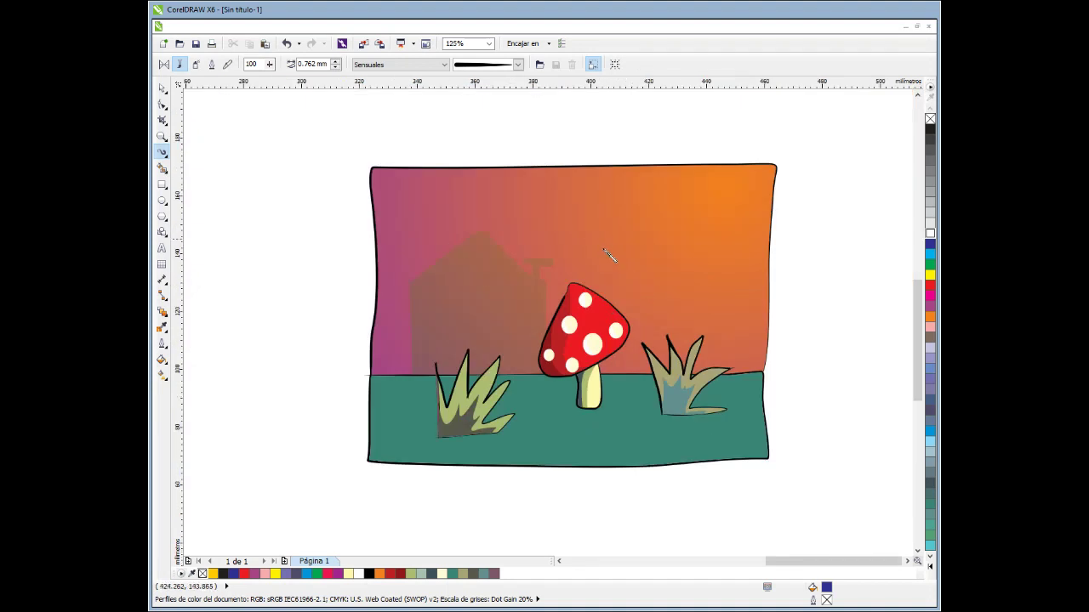
scroll(633, 220, "up", 2)
mouse_move(630, 194)
left_mouse_down()
mouse_move(603, 249)
mouse_move(625, 300)
mouse_move(679, 309)
mouse_move(764, 213)
mouse_move(708, 178)
mouse_move(625, 202)
left_mouse_up()
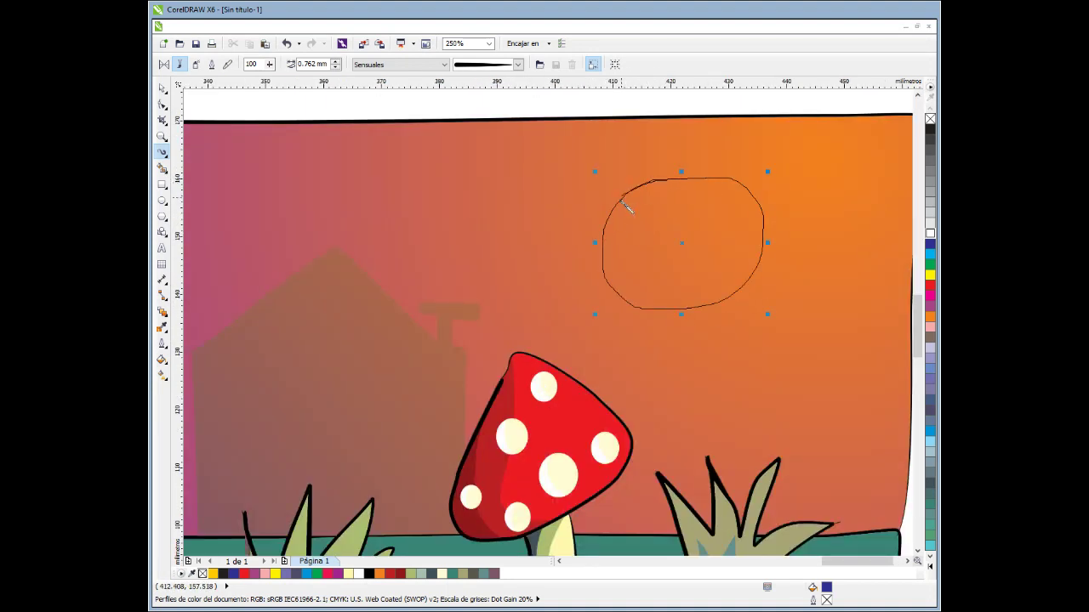
key("Delete")
Draw an unfilled ellipse about 23.4 by 24.7 mm in the orange sky above and to the right of the mushroom.
key("F7")
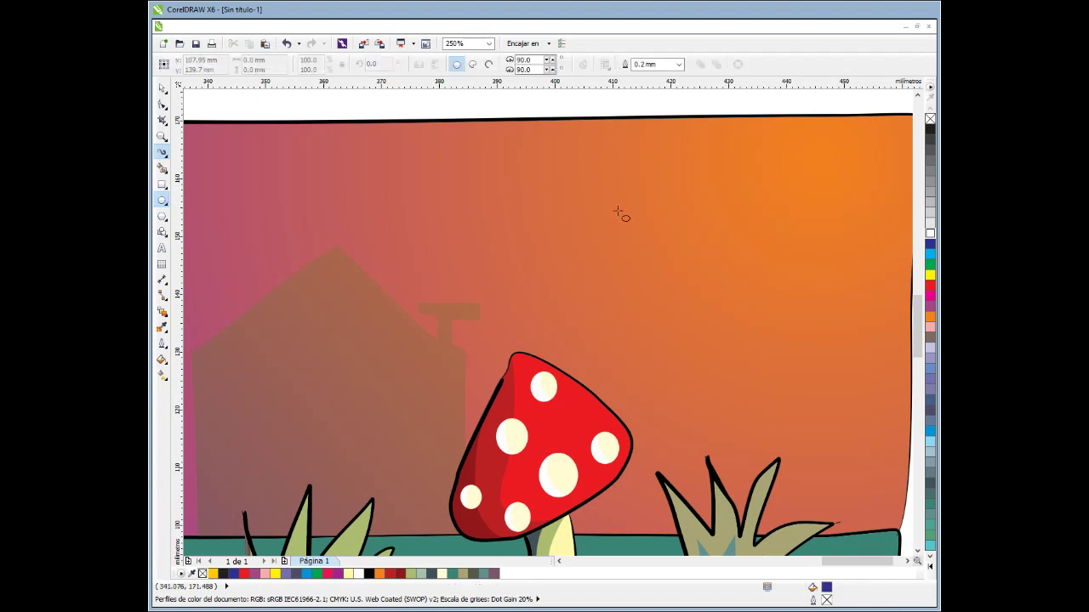
left_click_drag(582, 183, 726, 334)
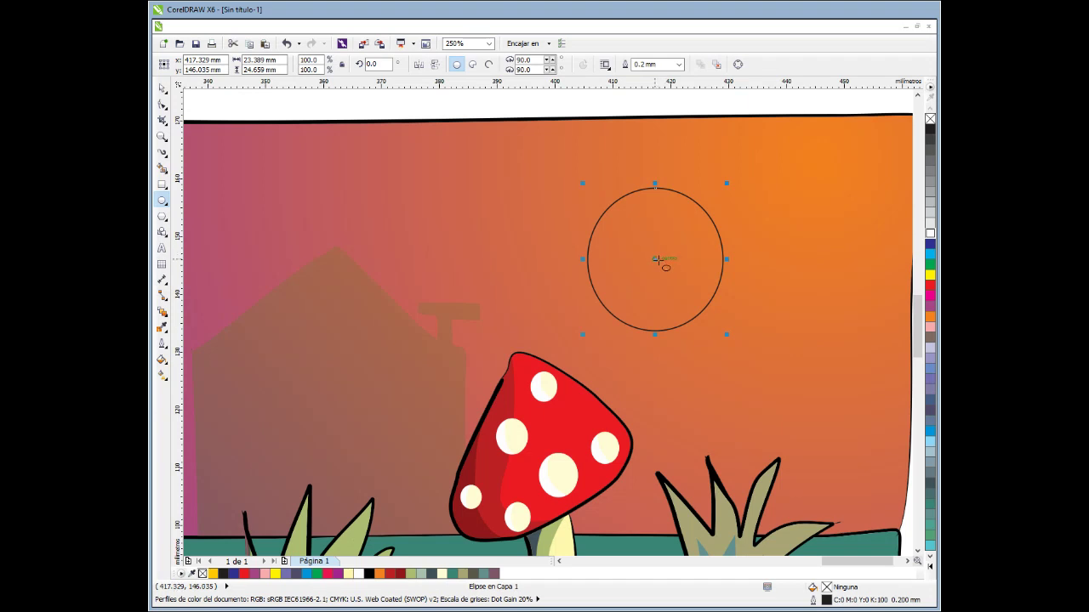
Try the tapered Artistic Media stroke on the ellipse in the sky, and undo it.
left_click(162, 155)
left_click(162, 155)
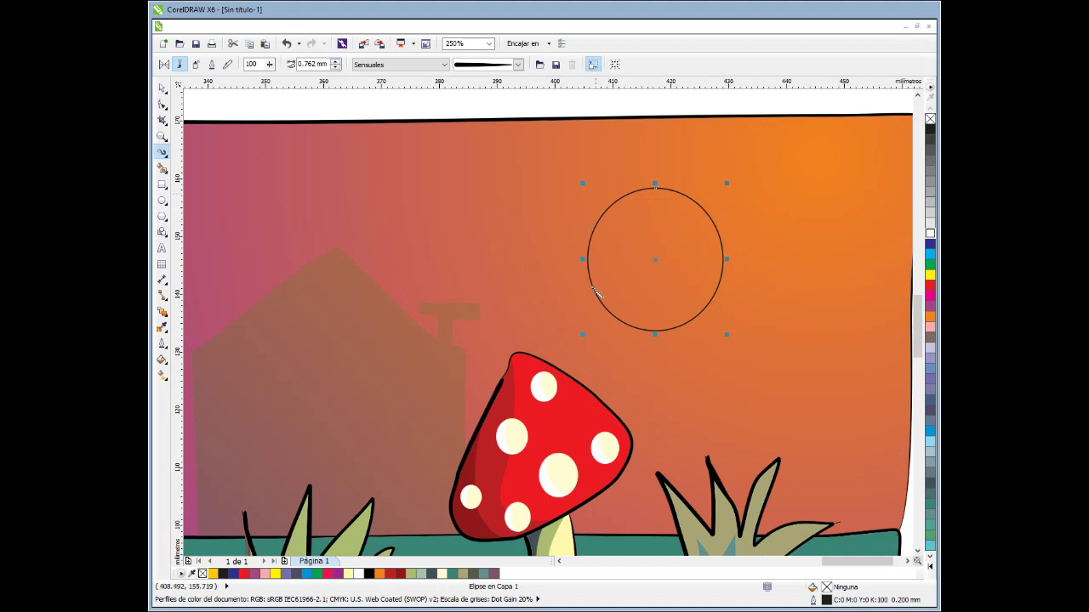
left_click(336, 68)
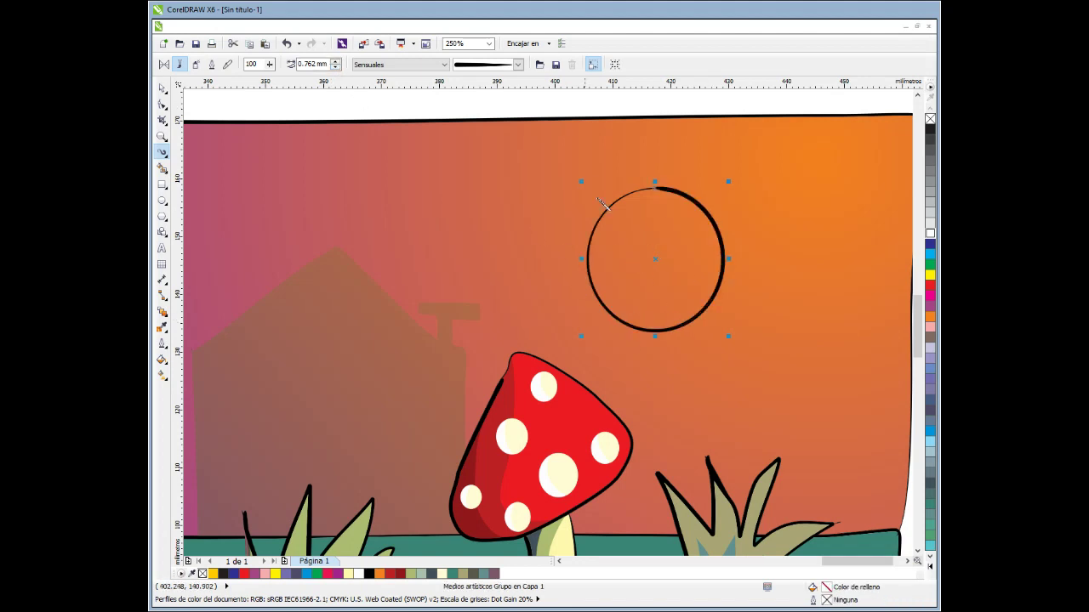
left_click(662, 253)
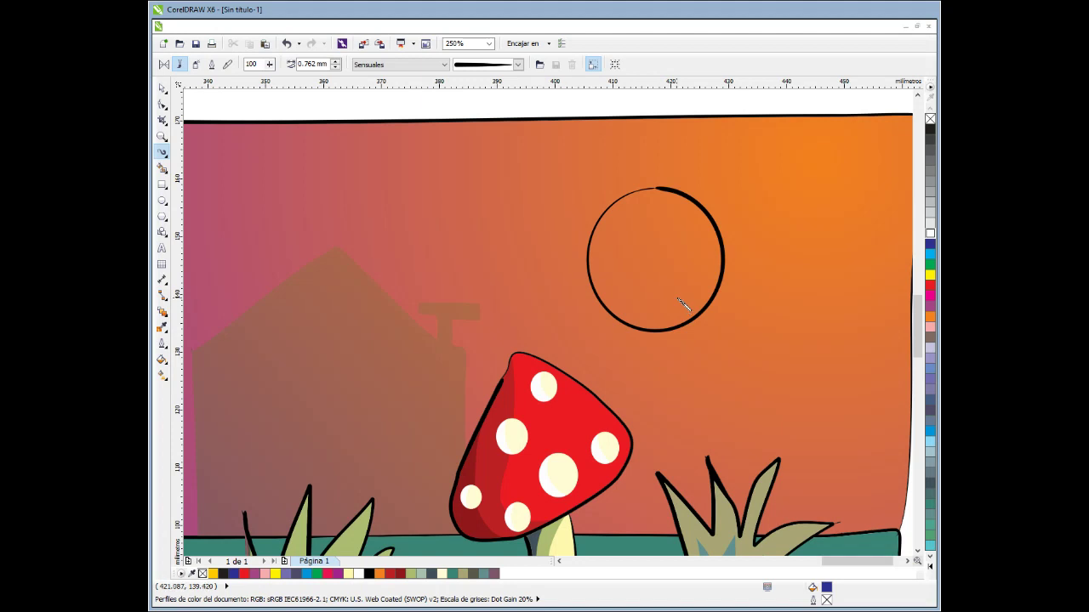
key("ctrl+z")
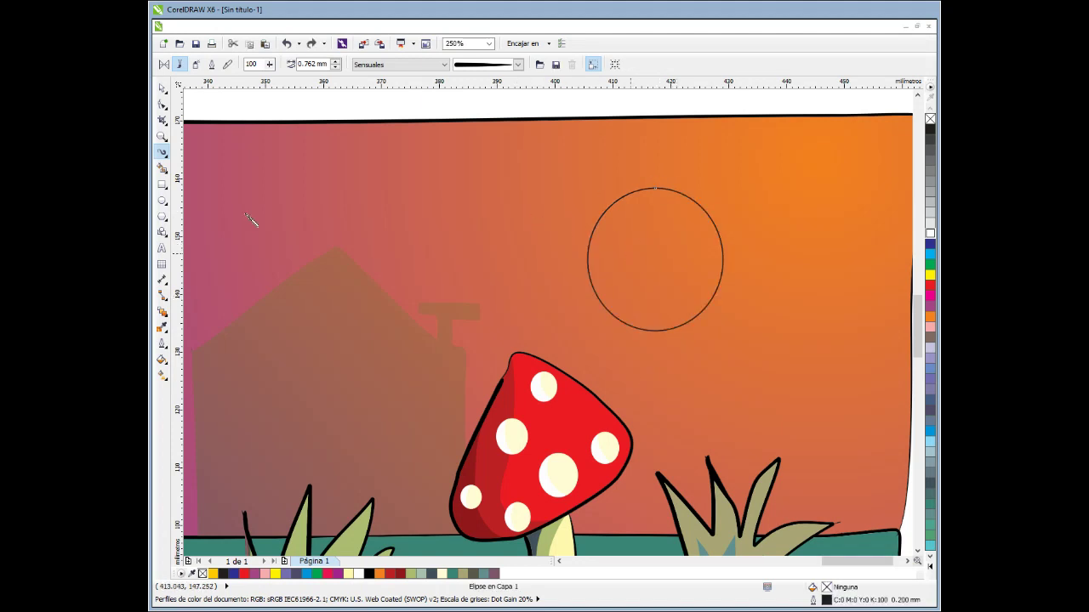
Draw a rectangle about 16.6 by 18 mm in the sky beside the circle, with a 1 mm outline.
left_click(162, 184)
left_click_drag(441, 176, 553, 279)
scroll(544, 233, "up", 1)
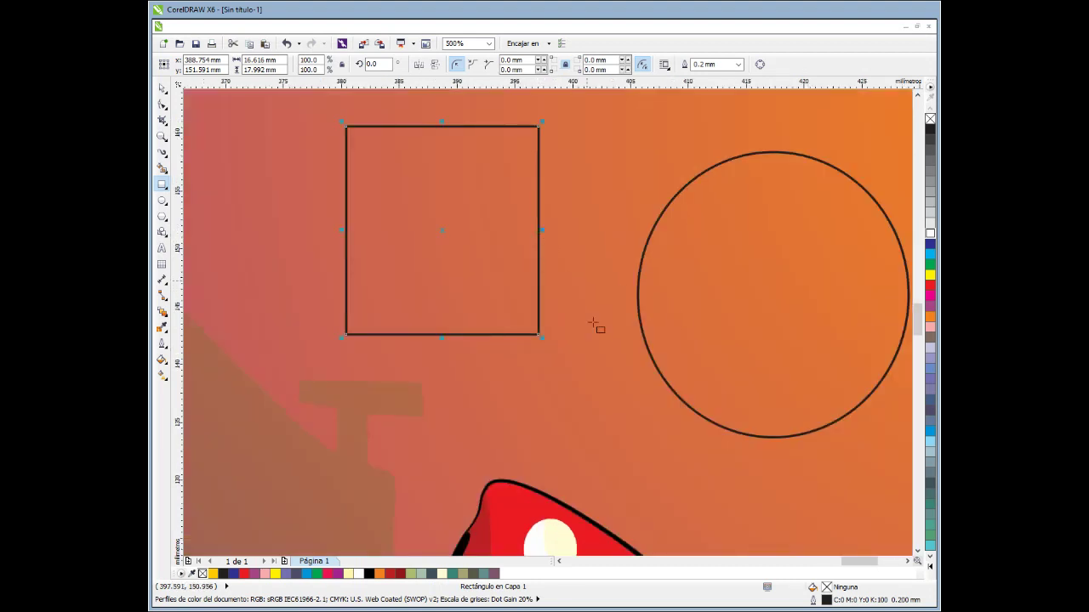
left_click(730, 66)
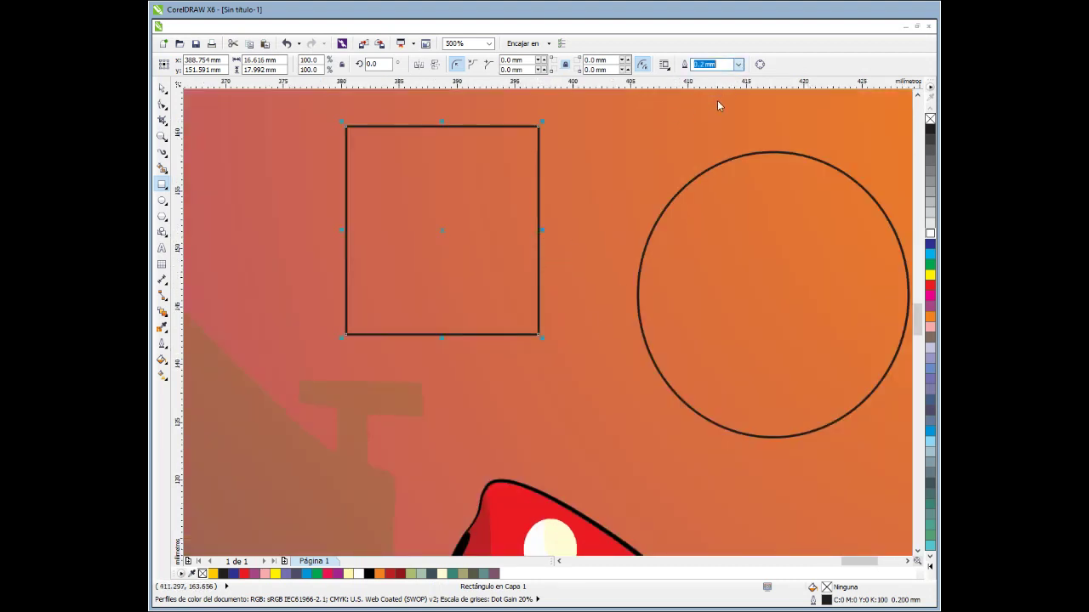
type("1")
key("Return")
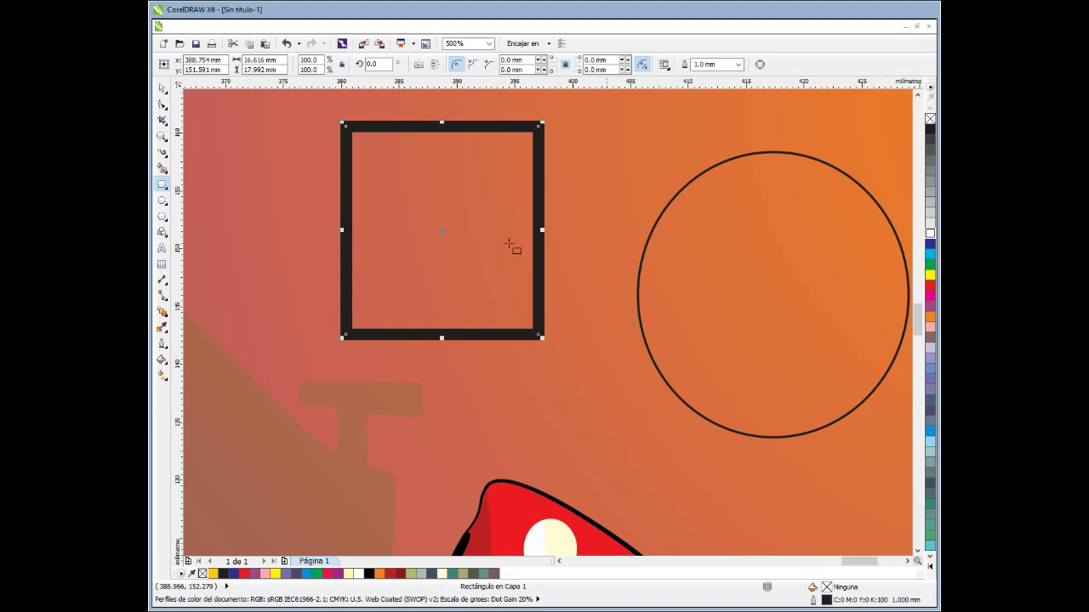
scroll(505, 257, "down", 3)
key("Escape")
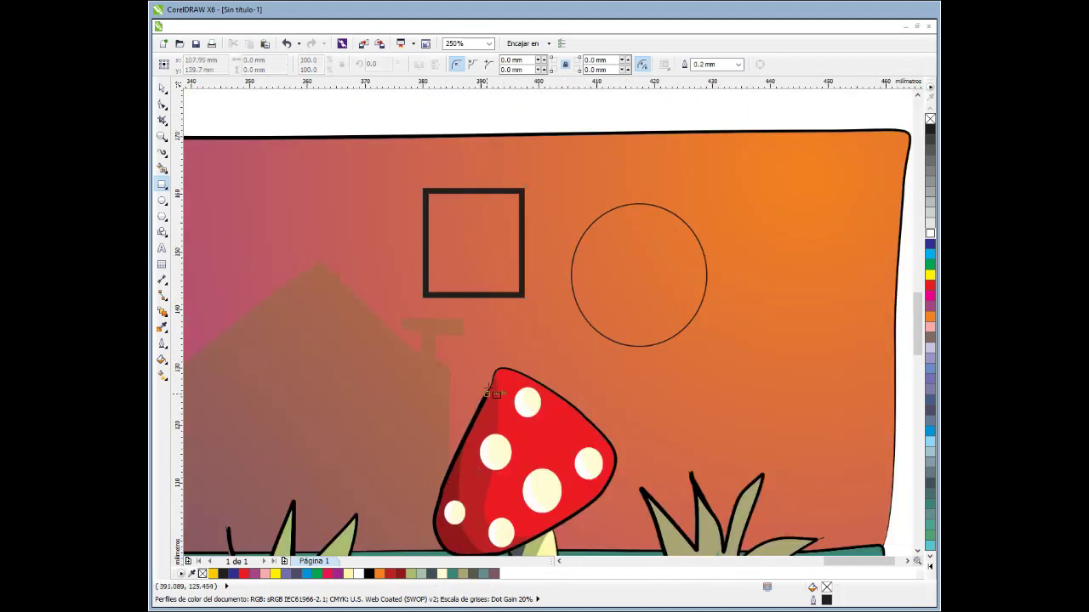
Draw a small closed Artistic Media loop between the rectangle and the circle, and delete it.
left_click(161, 151)
mouse_move(555, 230)
left_mouse_down()
mouse_move(541, 288)
mouse_move(557, 234)
left_mouse_up()
scroll(556, 258, "up", 2)
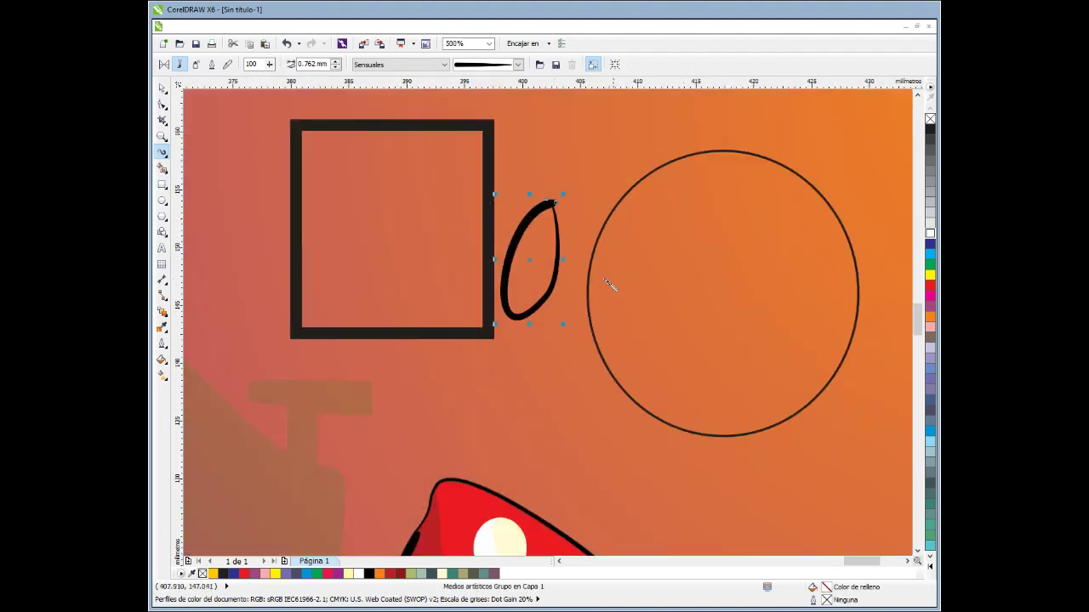
left_click_drag(537, 255, 543, 251)
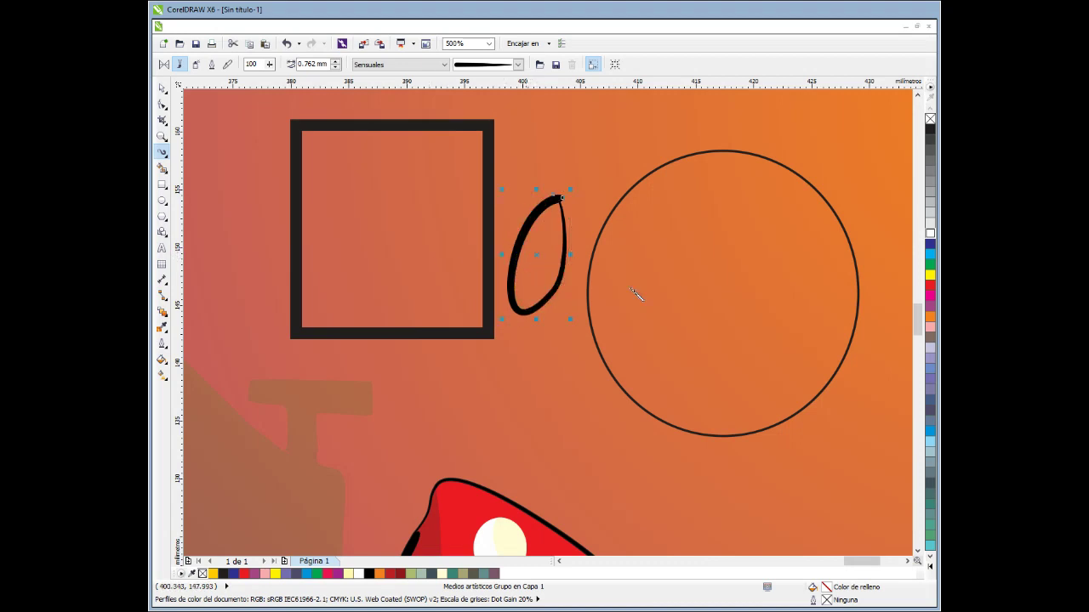
scroll(475, 256, "down", 2)
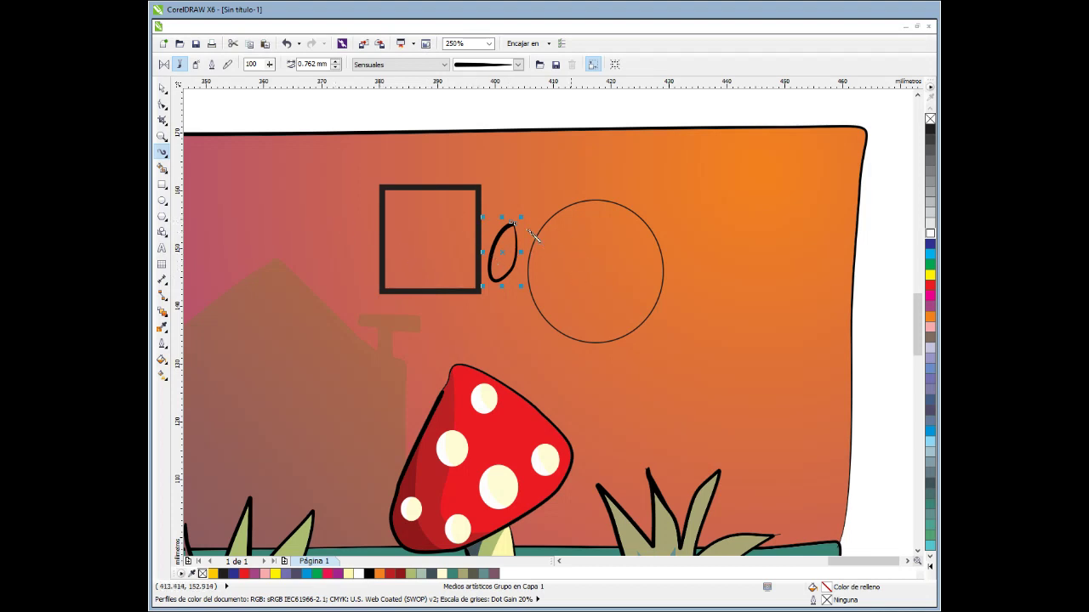
key("Delete")
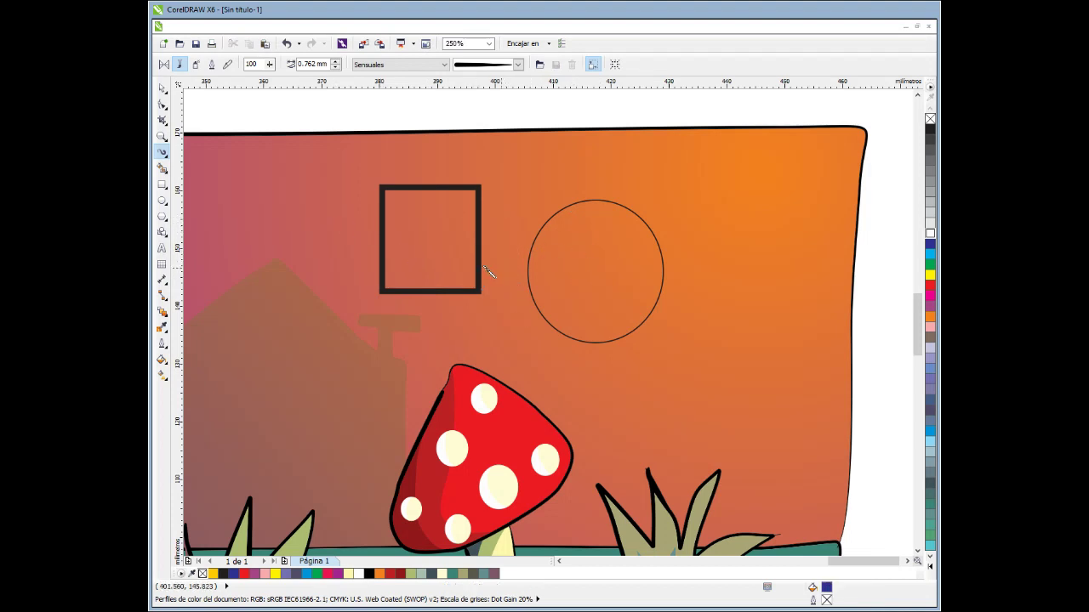
Apply the tapered 0.762 mm Artistic Media stroke to the outlines of both the rectangle and the circle.
scroll(504, 238, "up", 1)
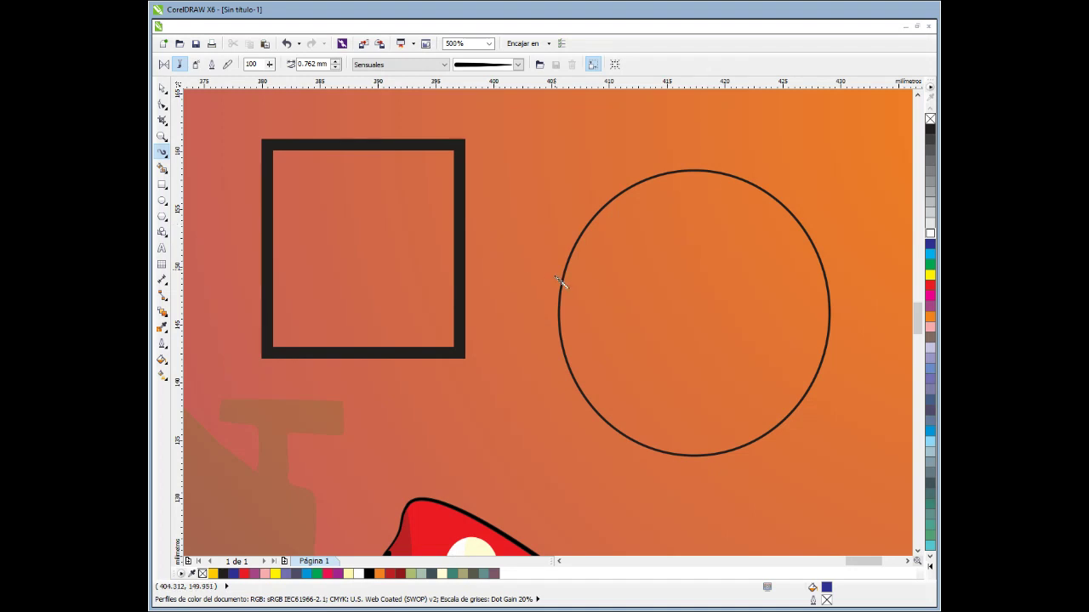
left_click(460, 241)
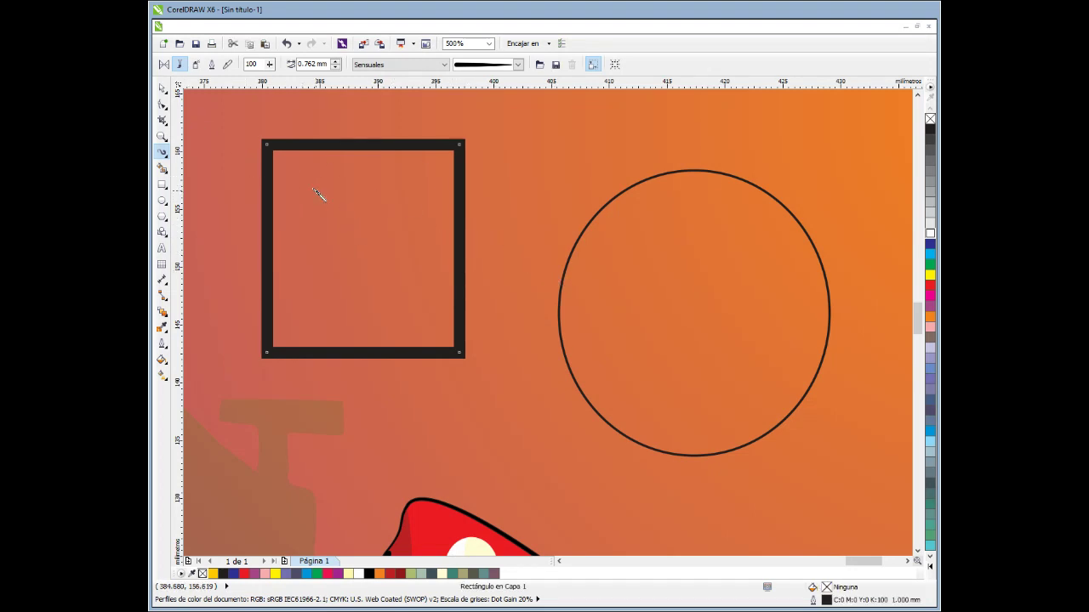
left_click(379, 246)
left_click(419, 235)
left_click(336, 67)
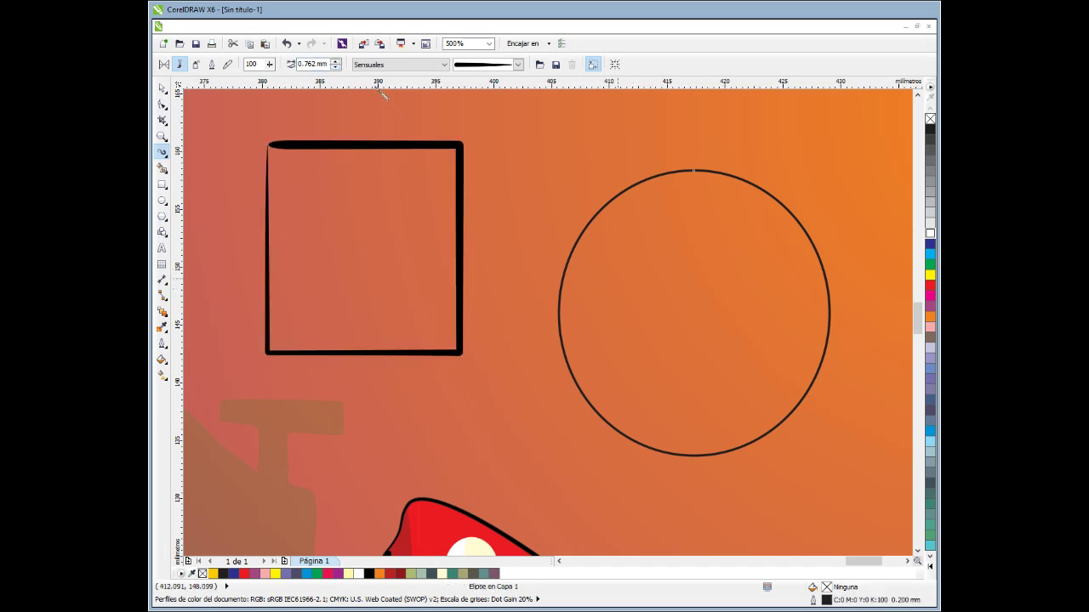
left_click(337, 67)
scroll(358, 210, "down", 2)
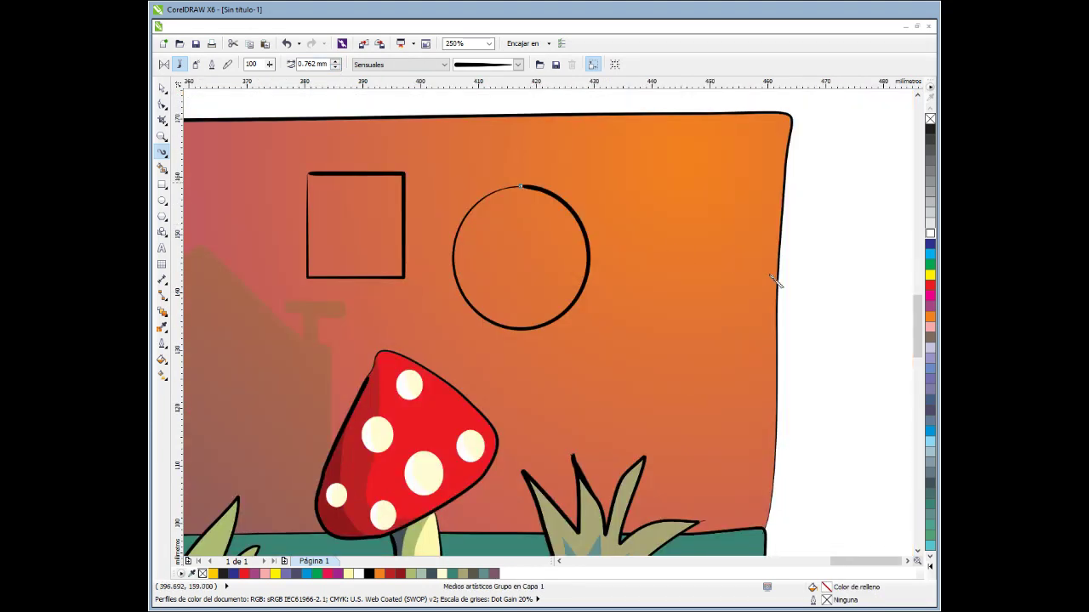
key("Escape")
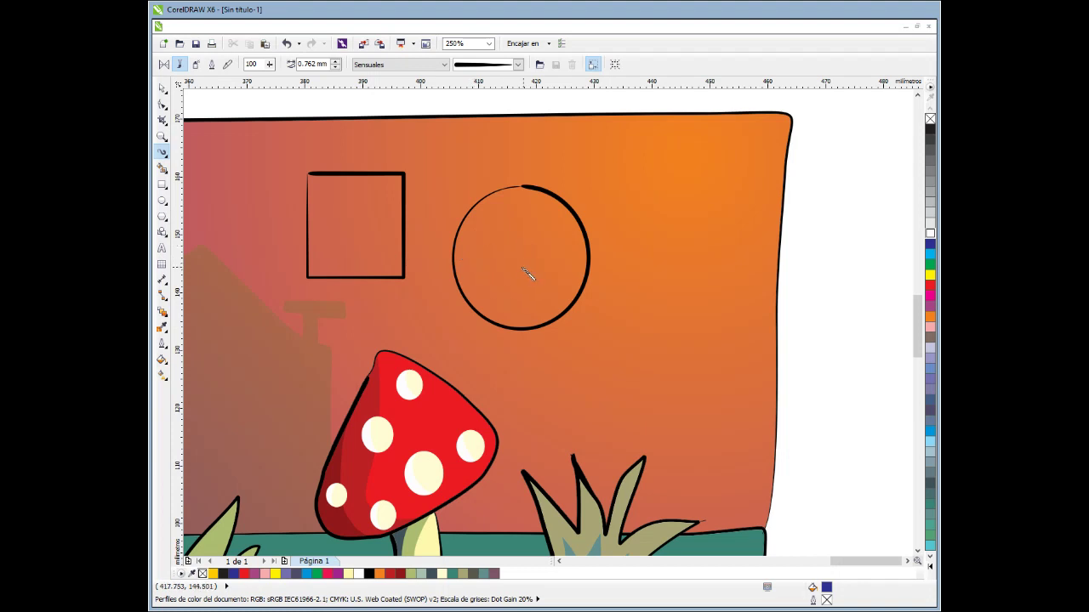
Draw a closed tapered 0.762 mm Artistic Media curve inside the circle, touching its upper-right edge, to outline a crescent moon.
scroll(529, 274, "up", 2)
mouse_move(532, 108)
left_mouse_down()
mouse_move(507, 121)
mouse_move(451, 252)
mouse_move(472, 324)
mouse_move(513, 353)
mouse_move(568, 353)
mouse_move(621, 322)
mouse_move(651, 250)
left_mouse_up()
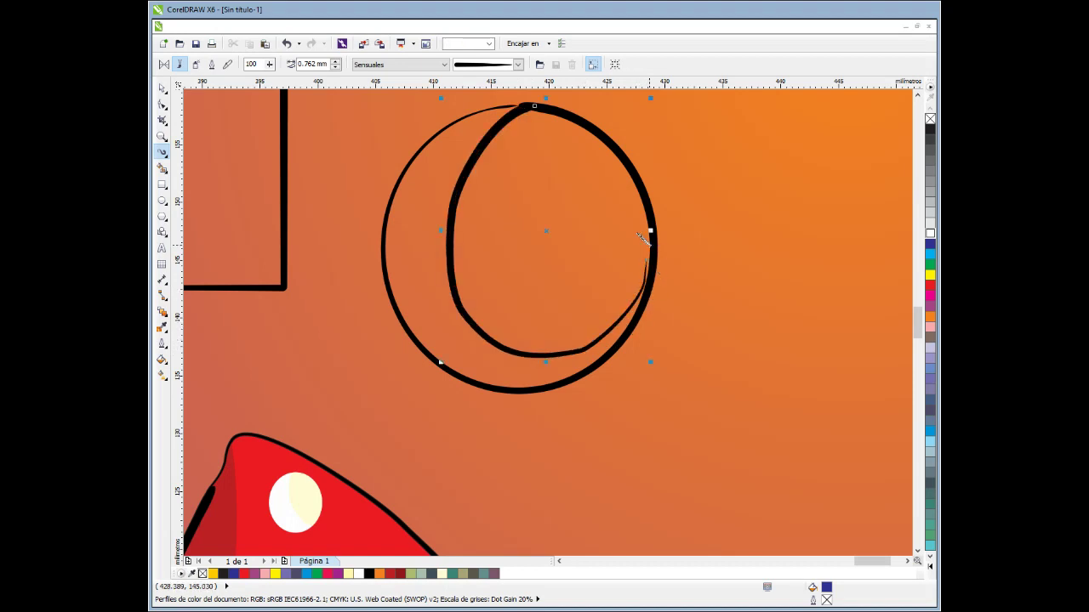
key("Delete")
mouse_move(525, 114)
left_mouse_down()
mouse_move(473, 159)
mouse_move(486, 263)
mouse_move(542, 305)
mouse_move(601, 299)
mouse_move(626, 285)
mouse_move(650, 218)
left_mouse_up()
Smart Fill the inner loop of the moon with black and the crescent with pale yellow (C:0 M:0 Y:60 K:0).
left_click(163, 169)
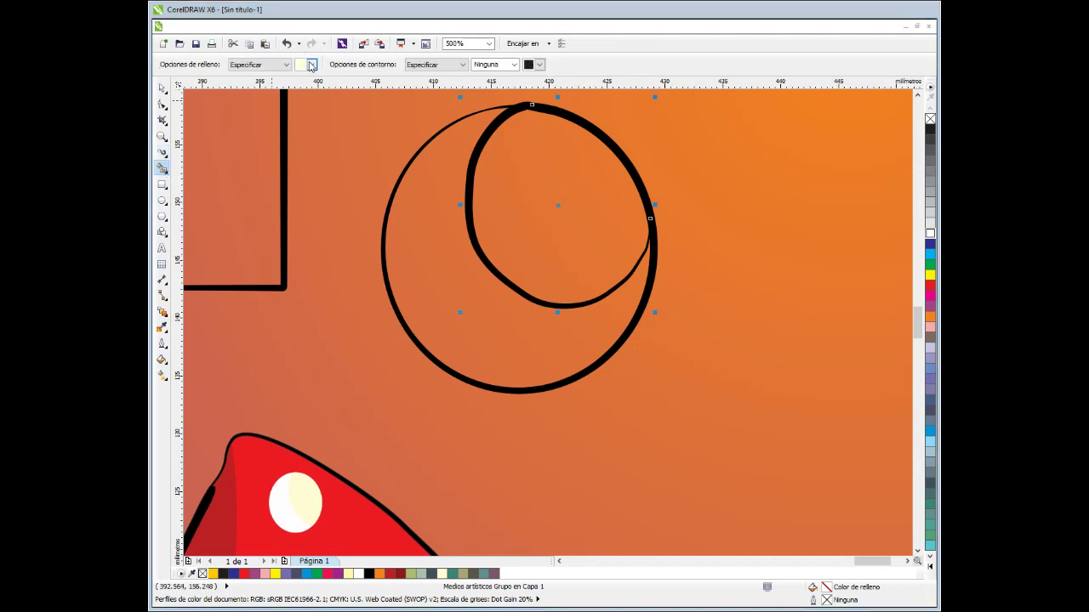
left_click(311, 64)
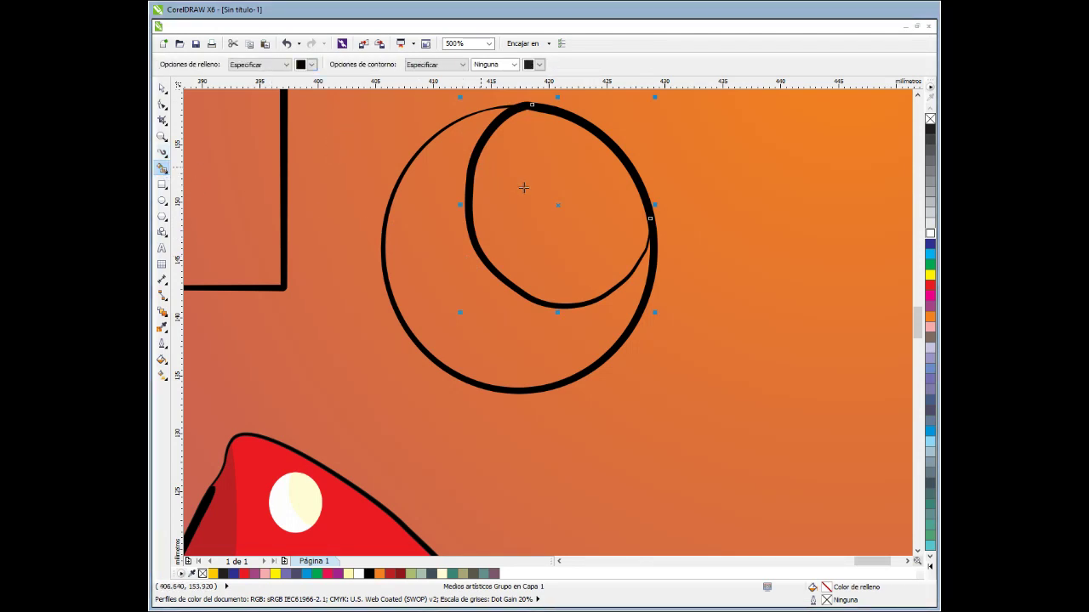
left_click(511, 187)
left_click(311, 64)
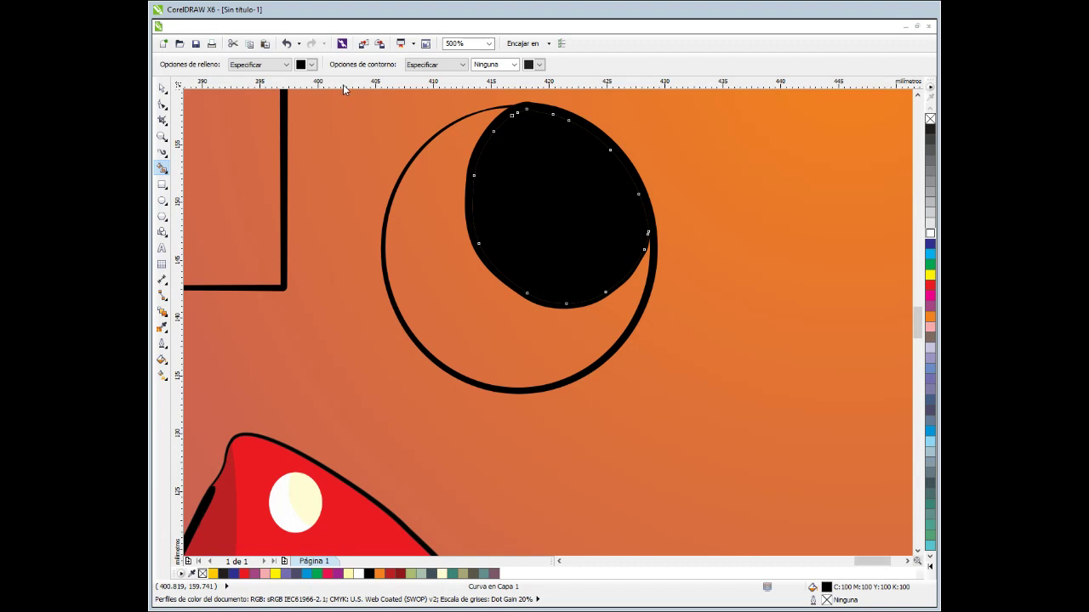
left_click(438, 240)
left_click(438, 240)
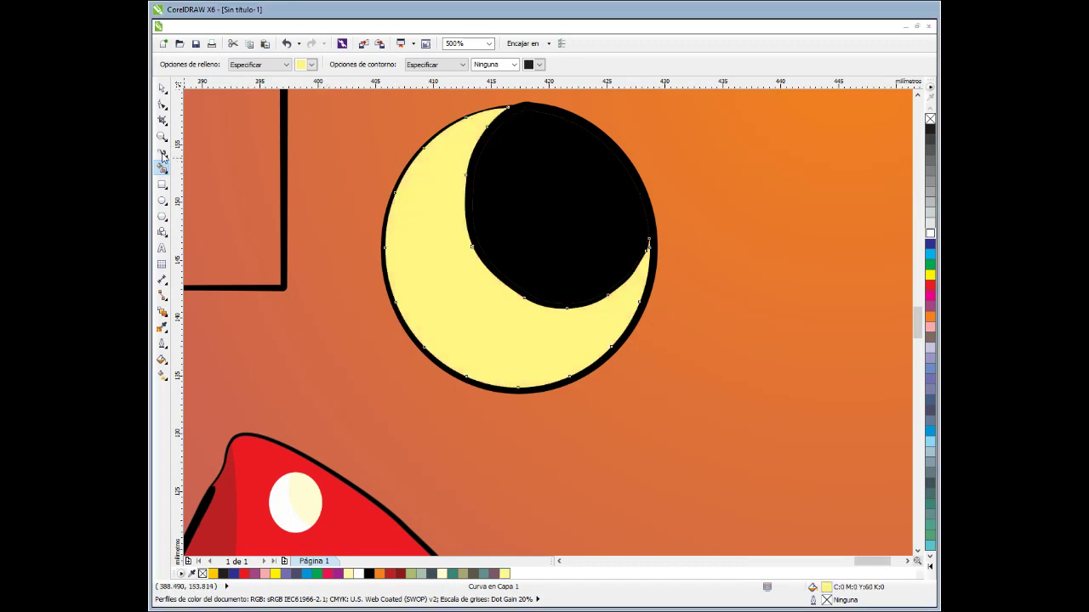
Delete the rectangle beside the moon in the sky.
left_click(162, 153)
scroll(719, 326, "down", 3)
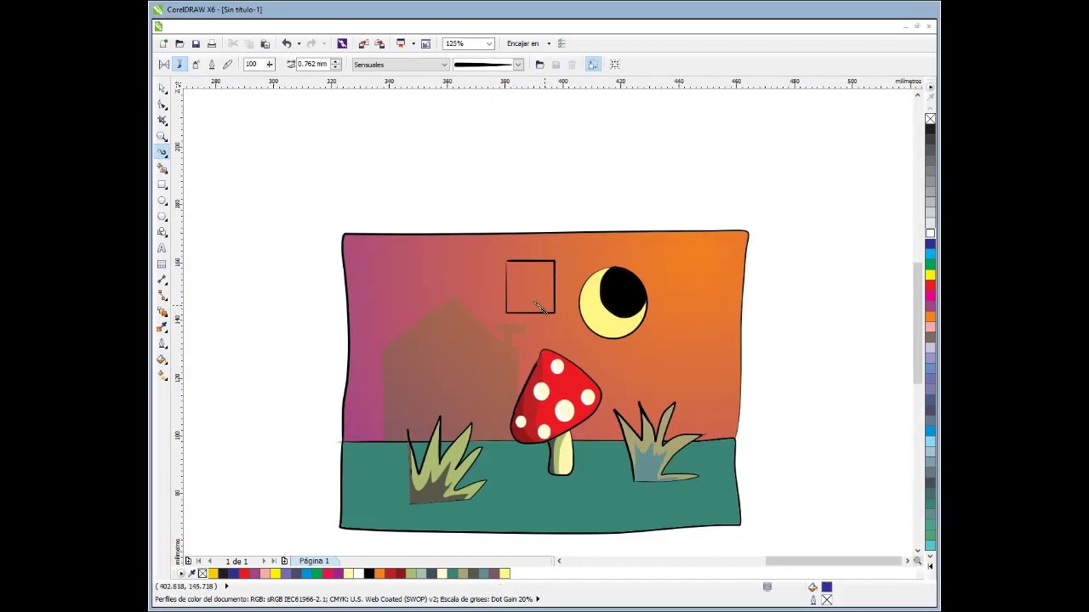
scroll(549, 414, "up", 1)
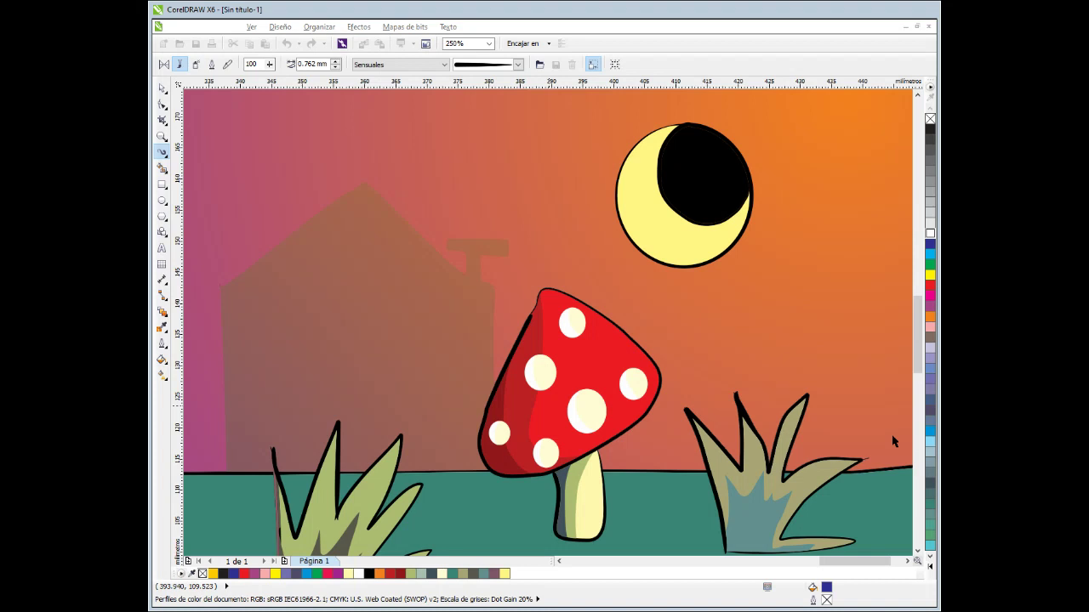
scroll(630, 316, "down", 1)
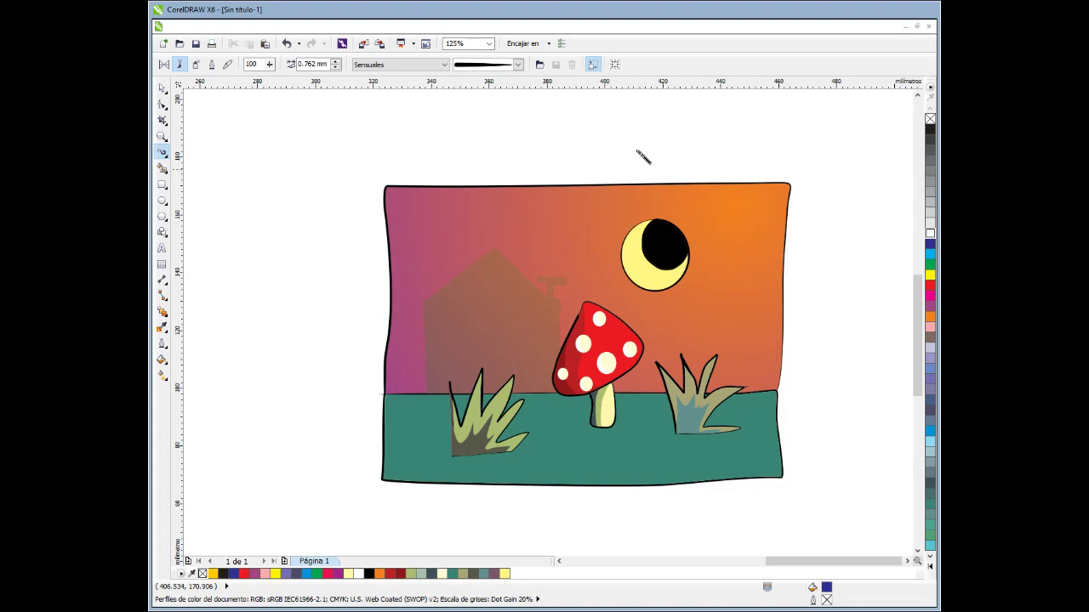
Try a tapered 0.762 mm Artistic Media stroke down the left edge of the left grass clump, and remove it.
scroll(456, 459, "up", 2)
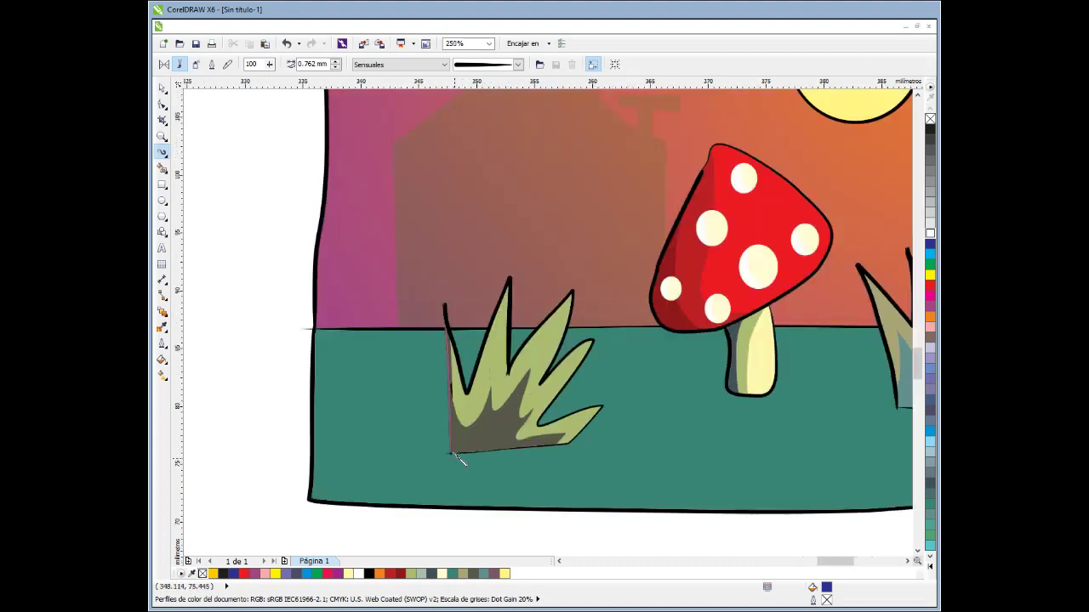
scroll(441, 224, "up", 2)
scroll(446, 238, "down", 3)
scroll(449, 246, "up", 1)
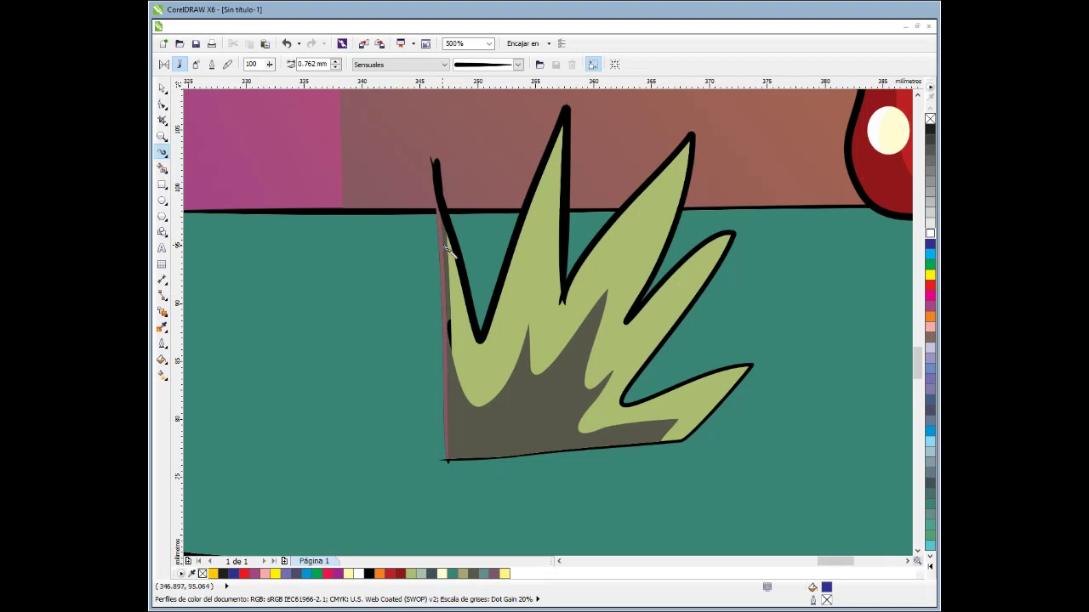
left_click_drag(439, 202, 446, 462)
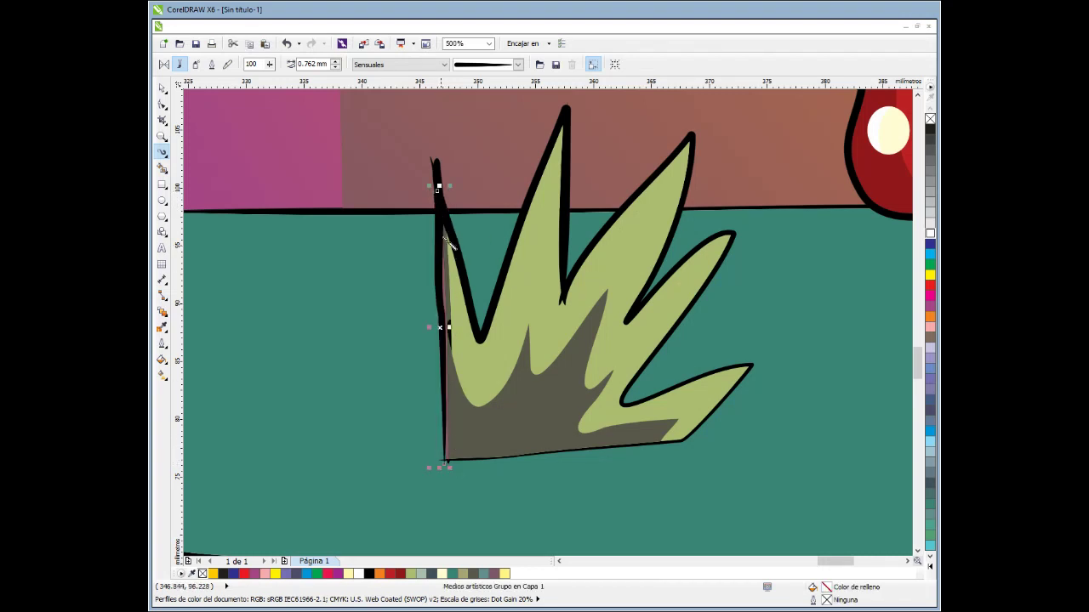
key("Escape")
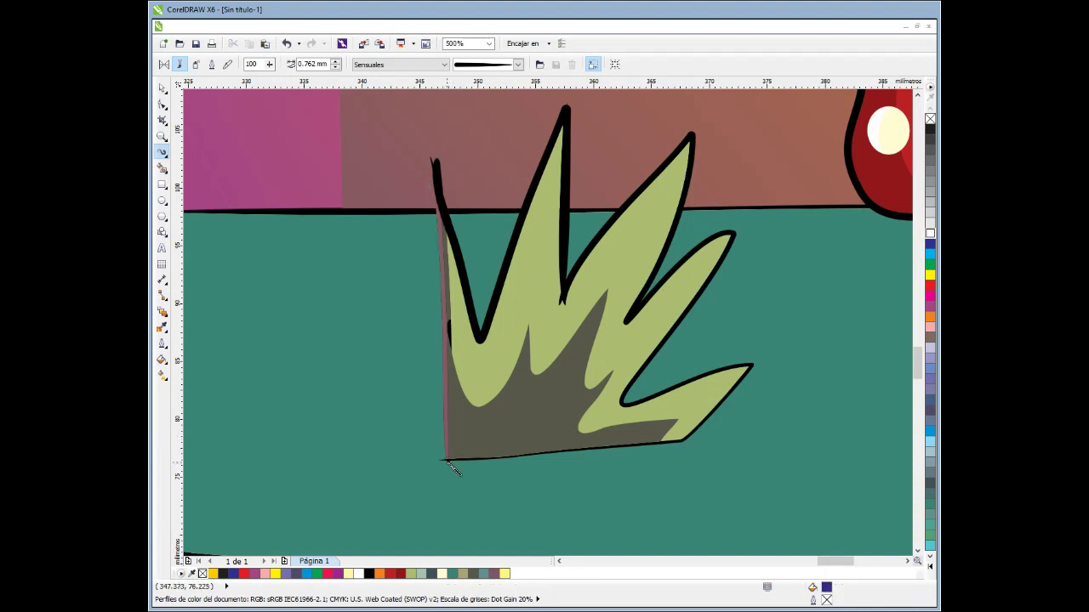
Outline the left edge of the left grass clump with a tapered Artistic Media stroke running from the blade to its base.
mouse_move(449, 416)
left_mouse_down()
mouse_move(451, 256)
mouse_move(436, 197)
mouse_move(446, 464)
left_mouse_up()
key("ctrl+z")
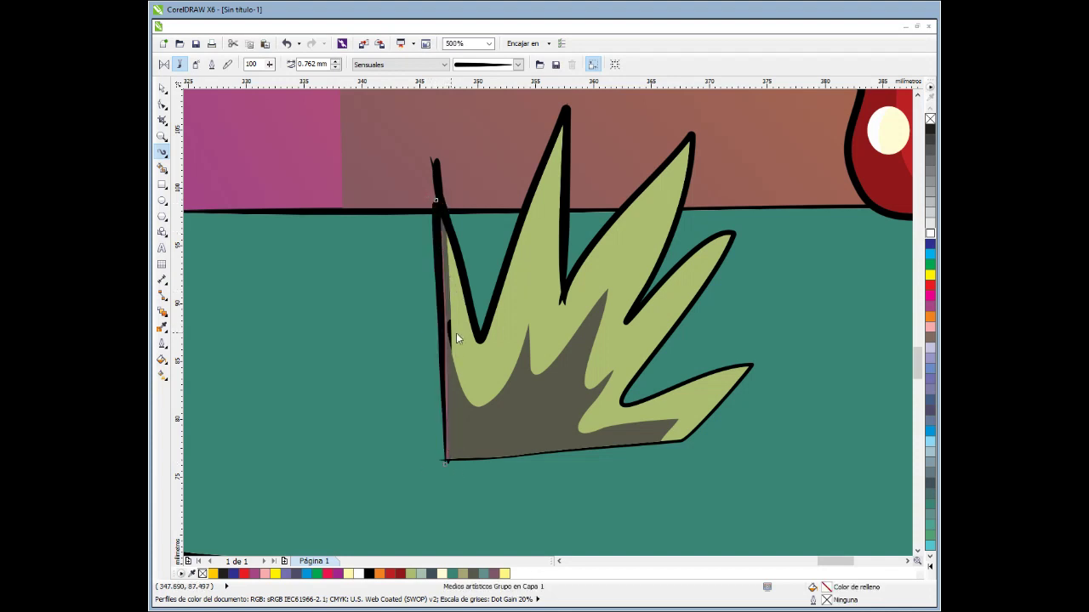
scroll(445, 365, "down", 4)
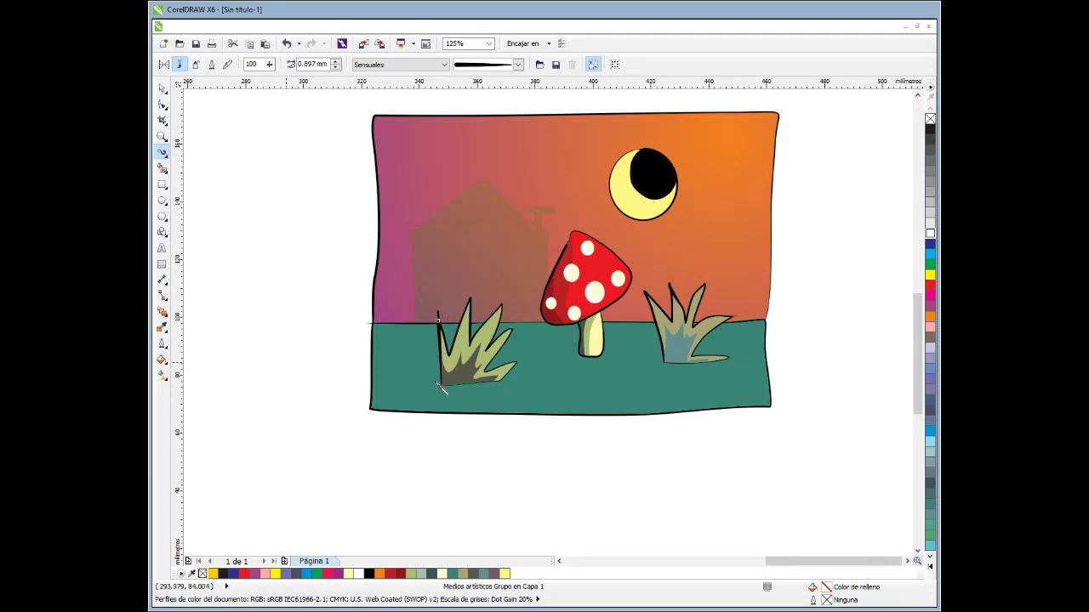
scroll(440, 387, "up", 6)
mouse_move(467, 439)
left_mouse_down()
mouse_move(469, 289)
mouse_move(463, 340)
left_mouse_up()
scroll(457, 344, "down", 4)
scroll(336, 308, "down", 2)
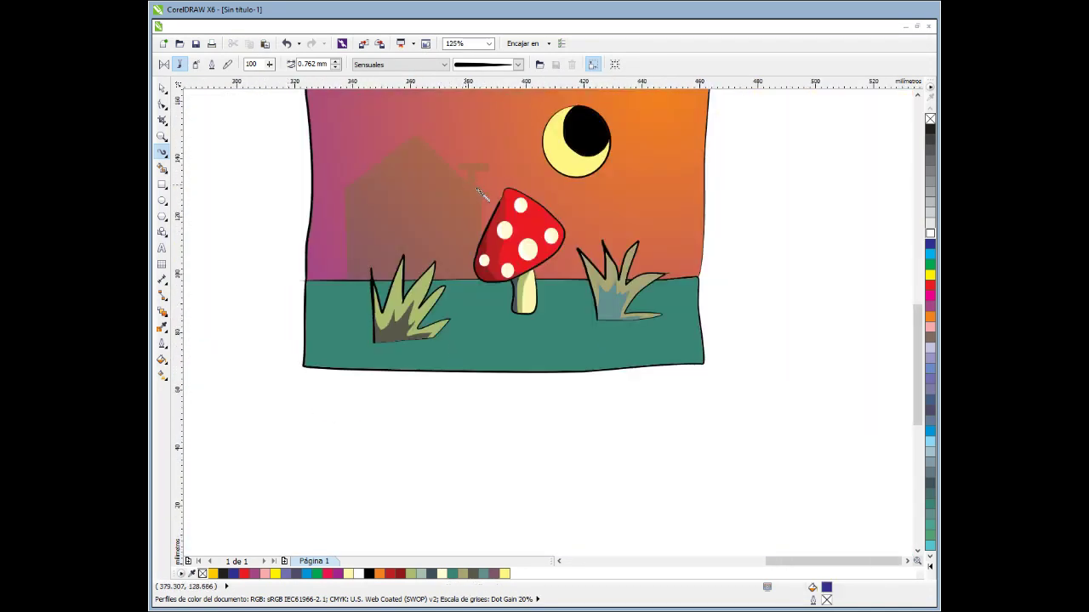
Remove the moon's outlines and fills from the sky.
scroll(517, 160, "up", 2)
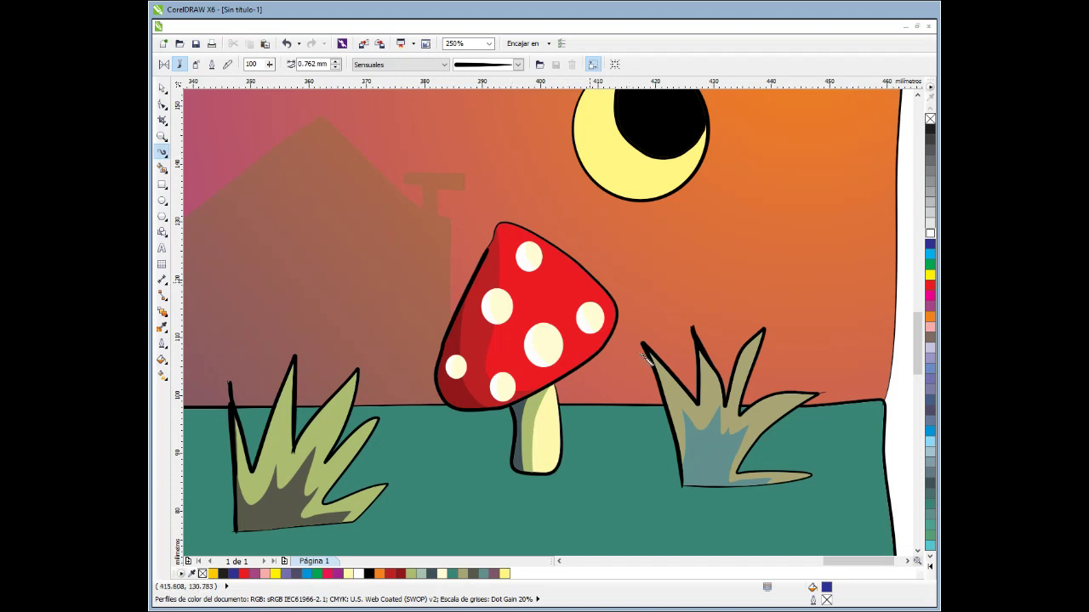
key("ctrl+z")
key("ctrl+z")
key("ctrl+z")
key("ctrl+z")
Draw a tree behind the right grass clump with 0.762 mm strokes: two curved trunk edges and a closed cloud-shaped crown about 47 by 28 mm.
mouse_move(619, 409)
left_mouse_down()
mouse_move(636, 339)
mouse_move(605, 208)
left_mouse_up()
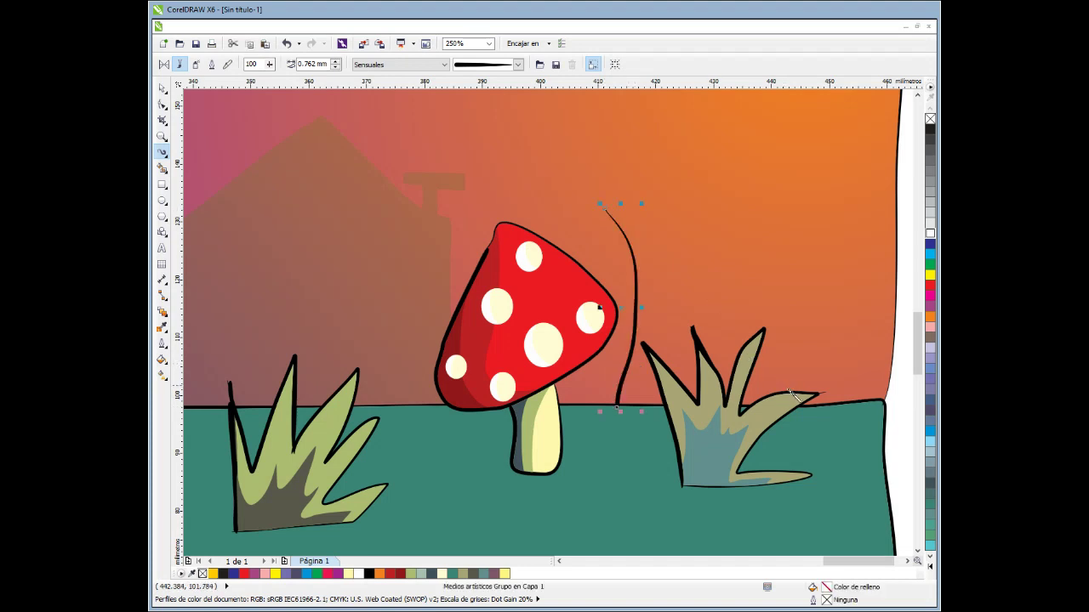
mouse_move(792, 398)
left_mouse_down()
mouse_move(771, 275)
mouse_move(774, 245)
left_mouse_up()
scroll(681, 236, "down", 2)
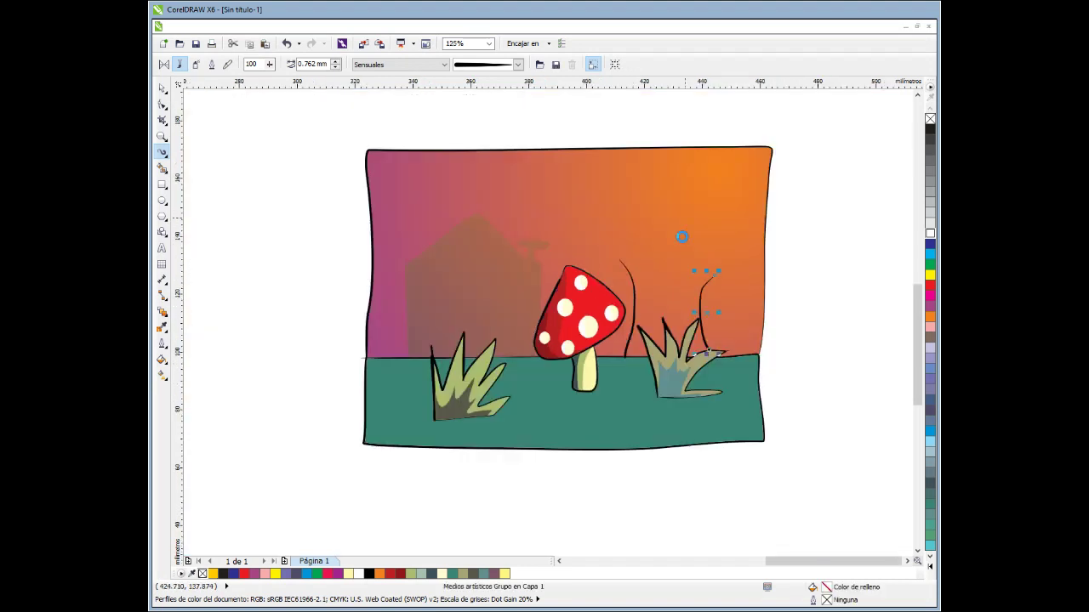
scroll(682, 237, "up", 2)
scroll(591, 236, "down", 2)
key("Delete")
scroll(616, 328, "up", 2)
left_click_drag(606, 359, 601, 230)
scroll(537, 199, "down", 2)
scroll(559, 263, "up", 2)
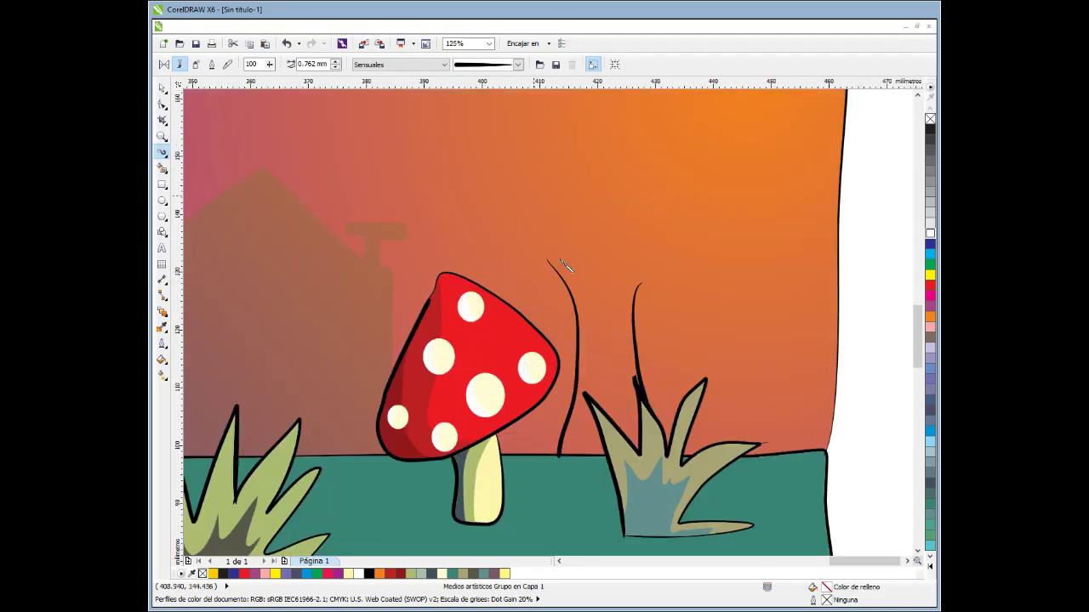
mouse_move(549, 261)
left_mouse_down()
mouse_move(711, 272)
mouse_move(681, 160)
mouse_move(487, 181)
mouse_move(548, 260)
mouse_move(515, 248)
left_mouse_up()
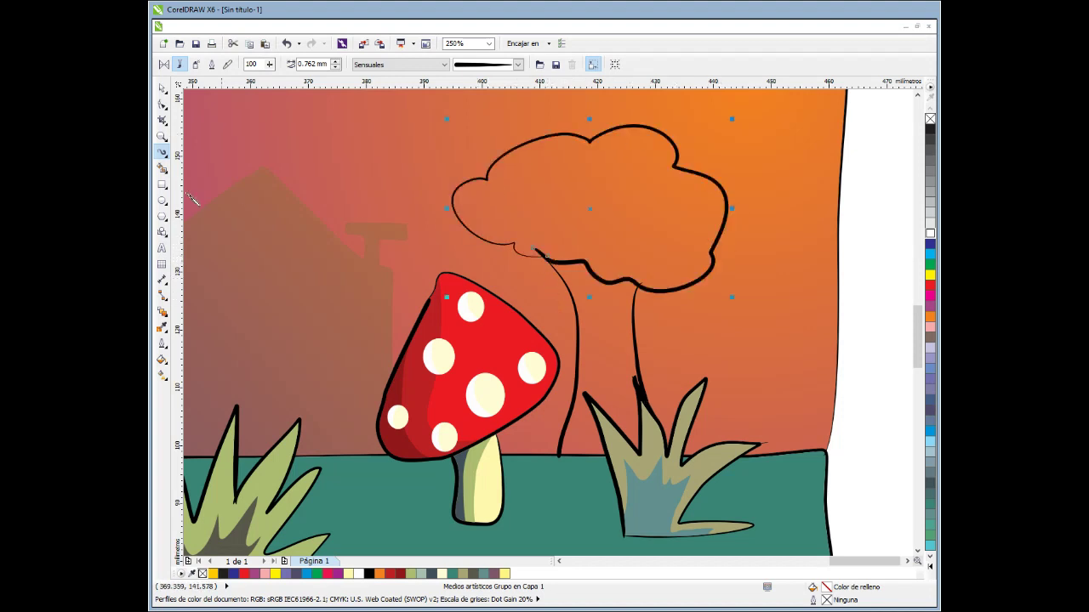
Smart Fill the tree crown with a grey-blue to orange gradient and the trunk with a brown (C:0 M:20 Y:40 K:60) to purple gradient.
left_click(161, 167)
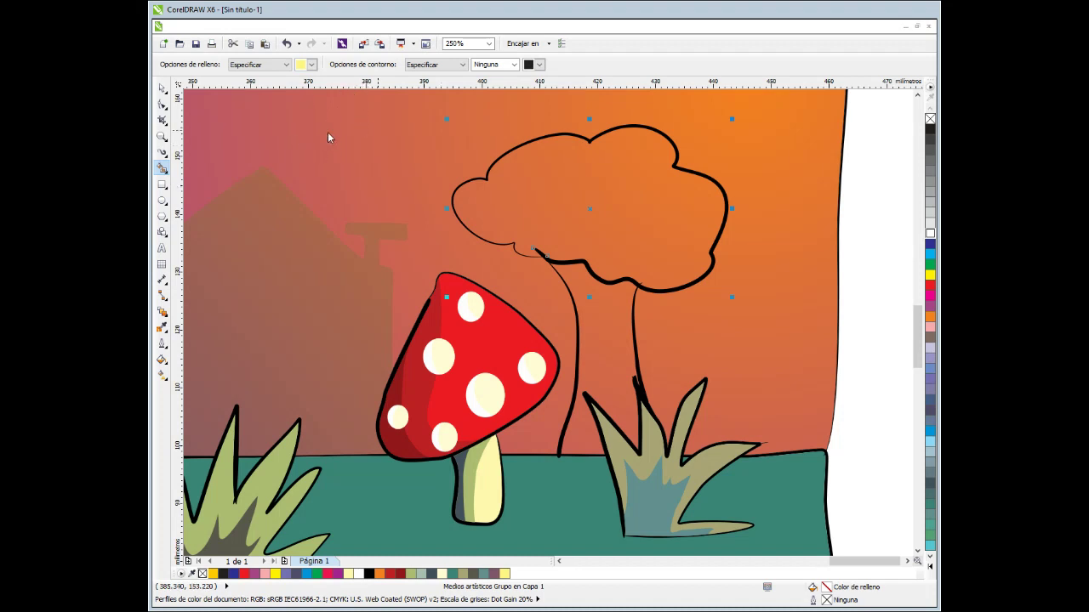
left_click(534, 213)
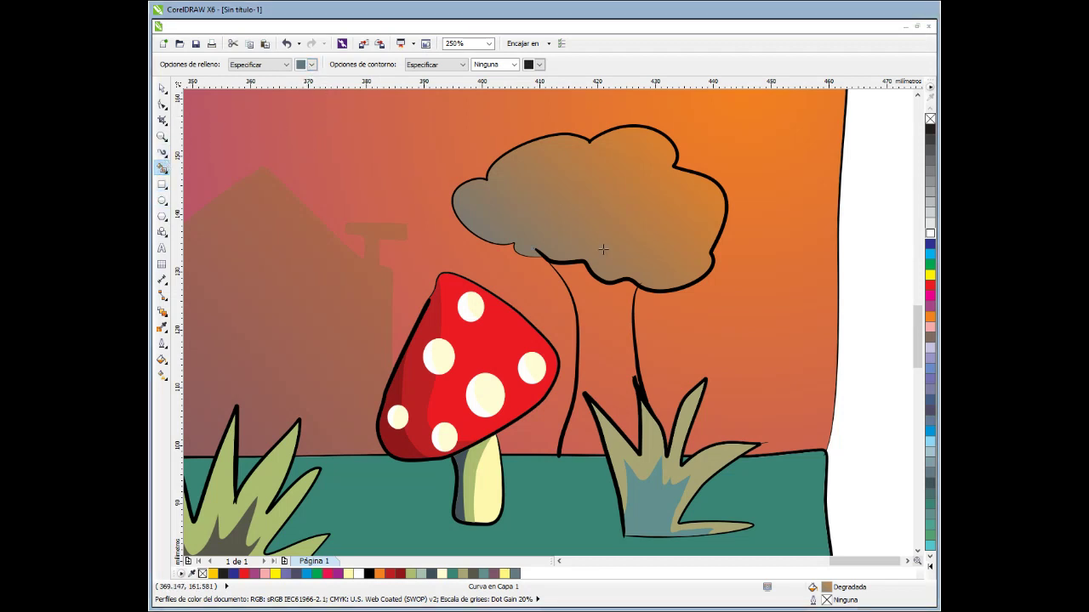
left_click(615, 321)
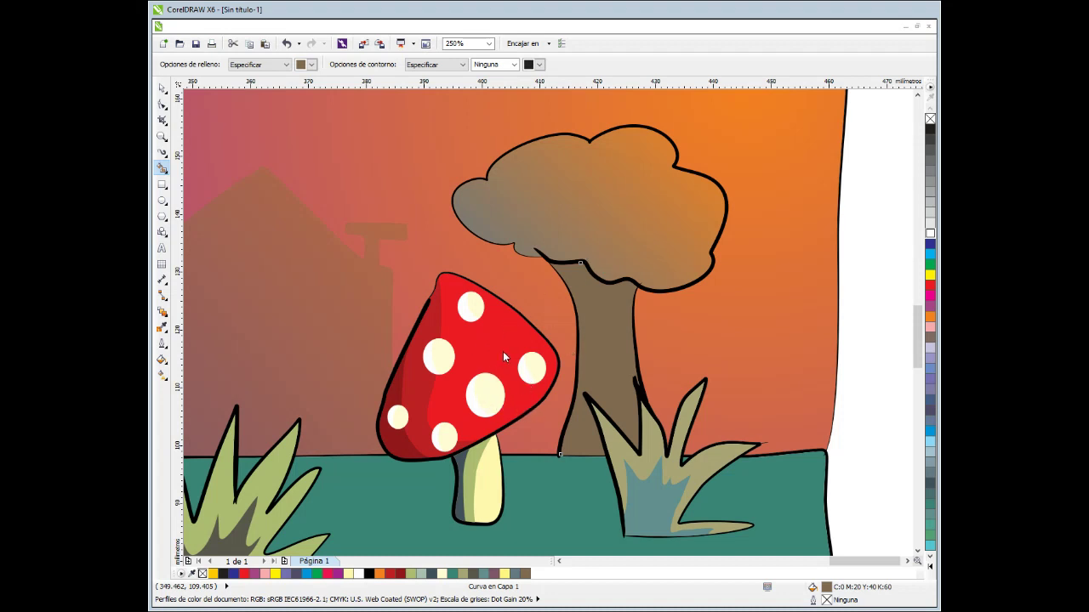
left_click(554, 418)
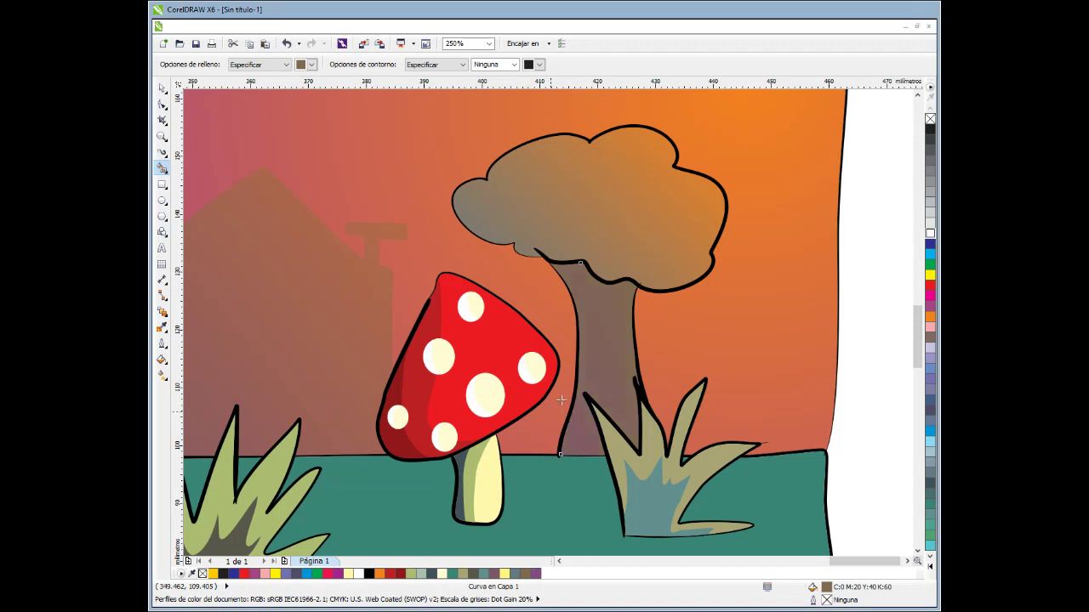
Delete the black outlines of the tree's crown and both trunk edges, leaving only the gradient fills.
left_click(161, 151)
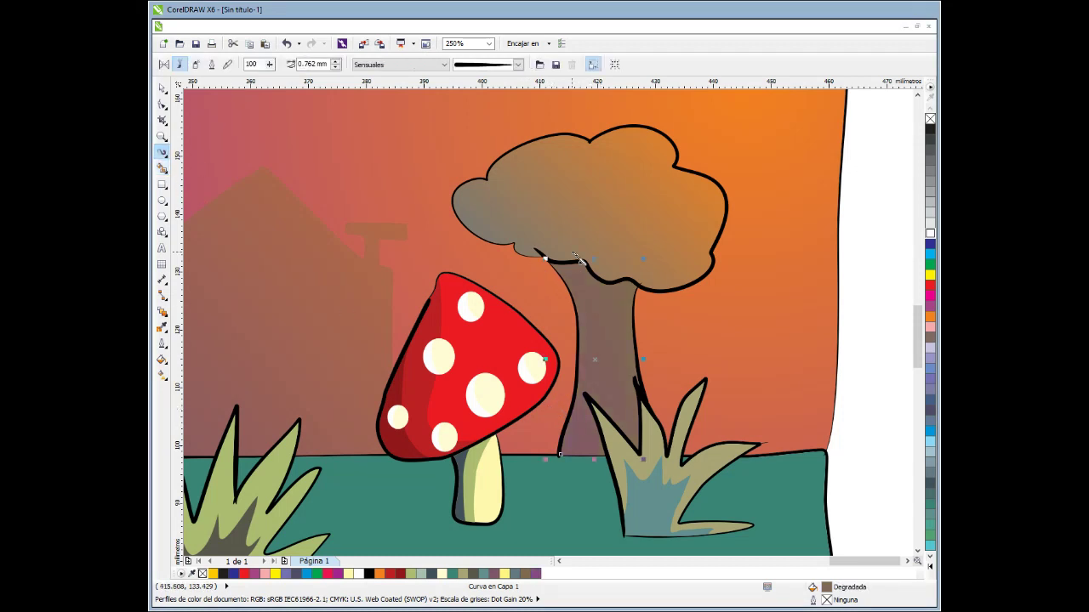
scroll(578, 262, "up", 2)
left_click(496, 294)
left_click(483, 313)
scroll(484, 313, "down", 4)
scroll(476, 315, "up", 3)
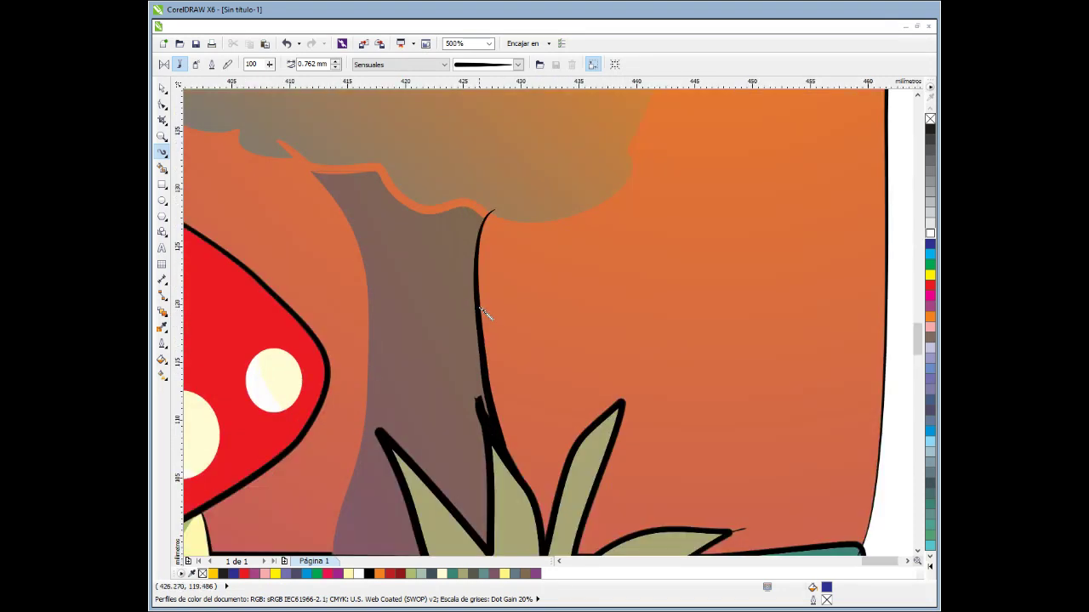
scroll(491, 328, "down", 3)
scroll(520, 314, "up", 2)
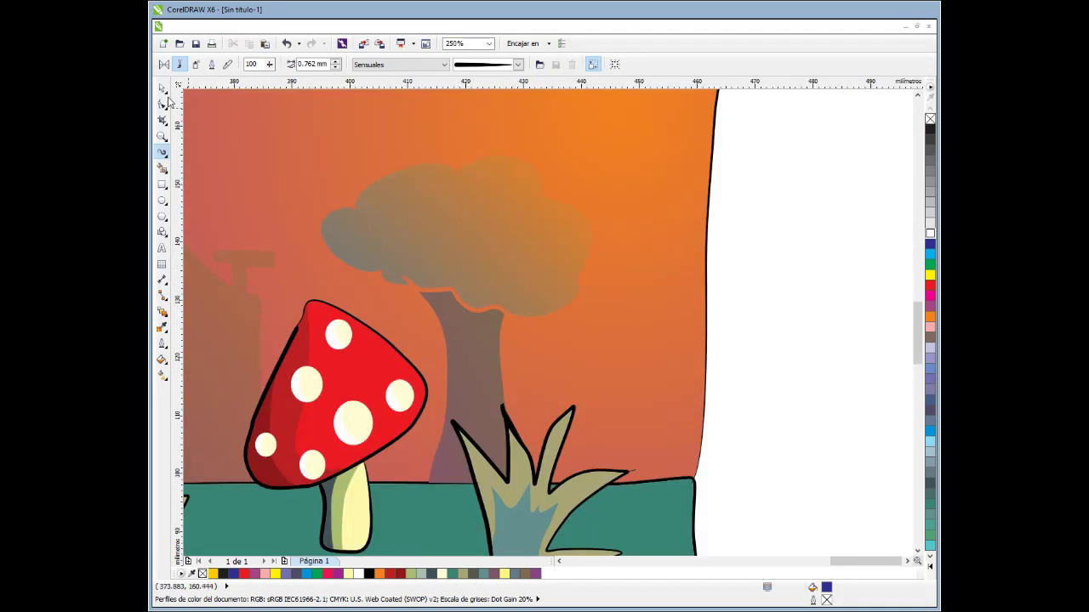
Enlarge the tree crown slightly and move it down so that it covers the top of the trunk.
key("space")
left_click(478, 248)
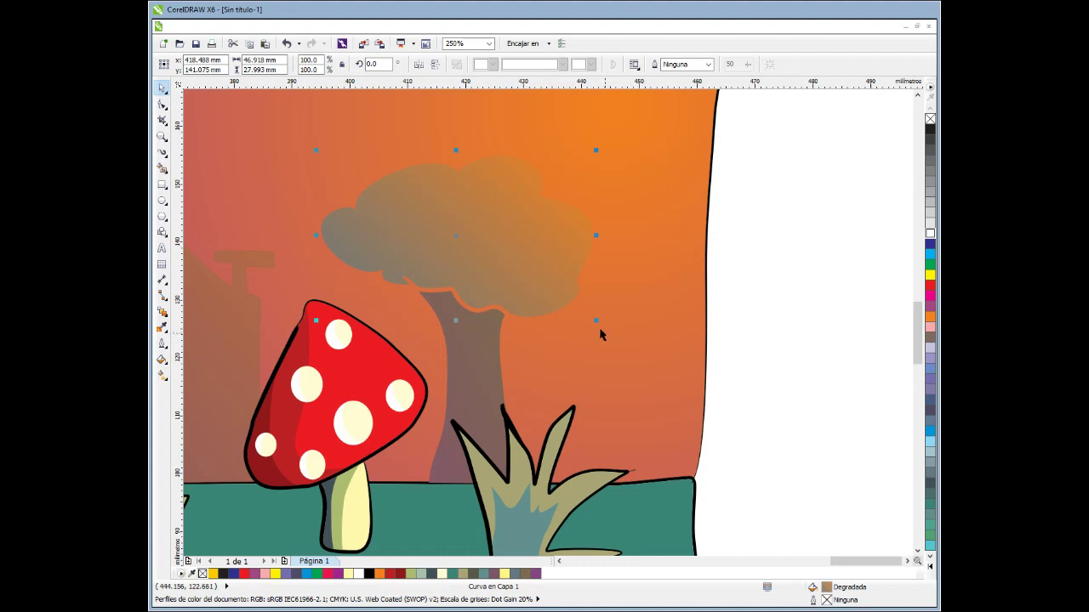
left_click_drag(595, 321, 635, 344)
left_click_drag(557, 289, 542, 299)
left_click(736, 366)
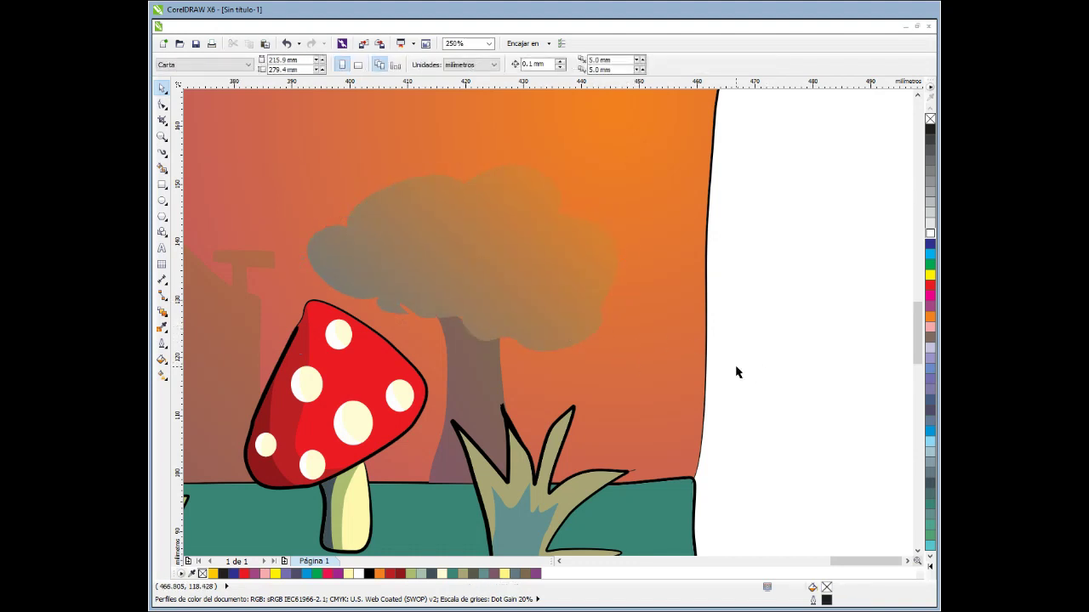
scroll(736, 367, "down", 3)
scroll(537, 404, "up", 3)
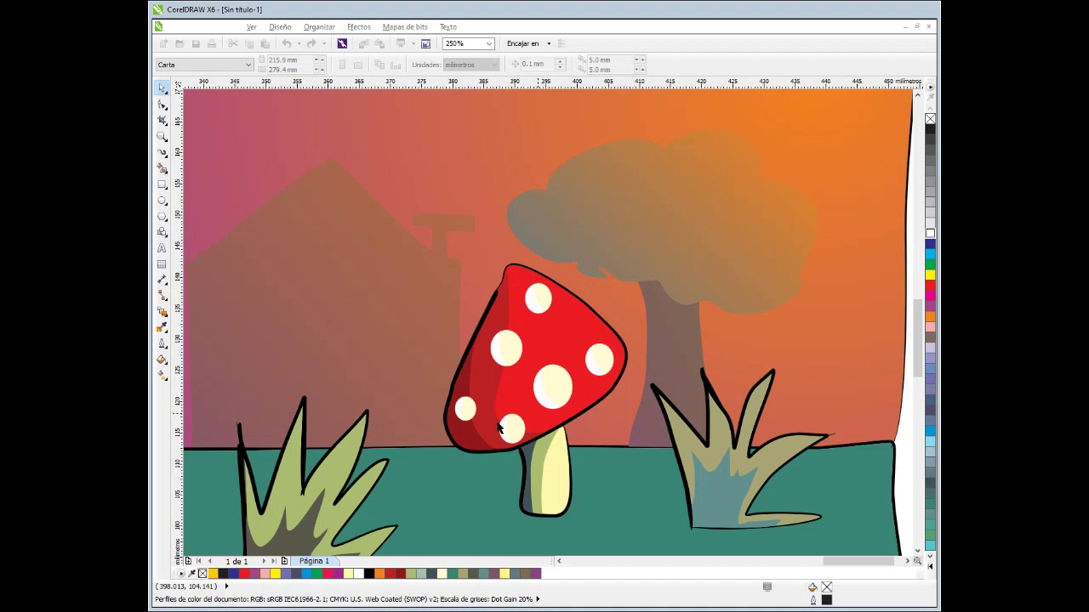
scroll(499, 428, "down", 2)
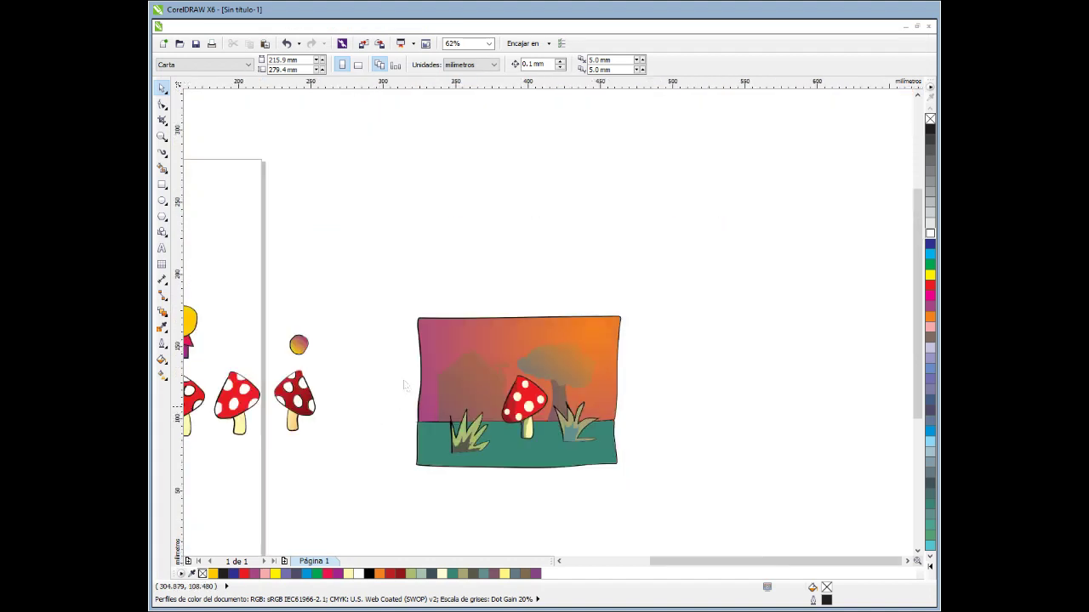
left_click(161, 152)
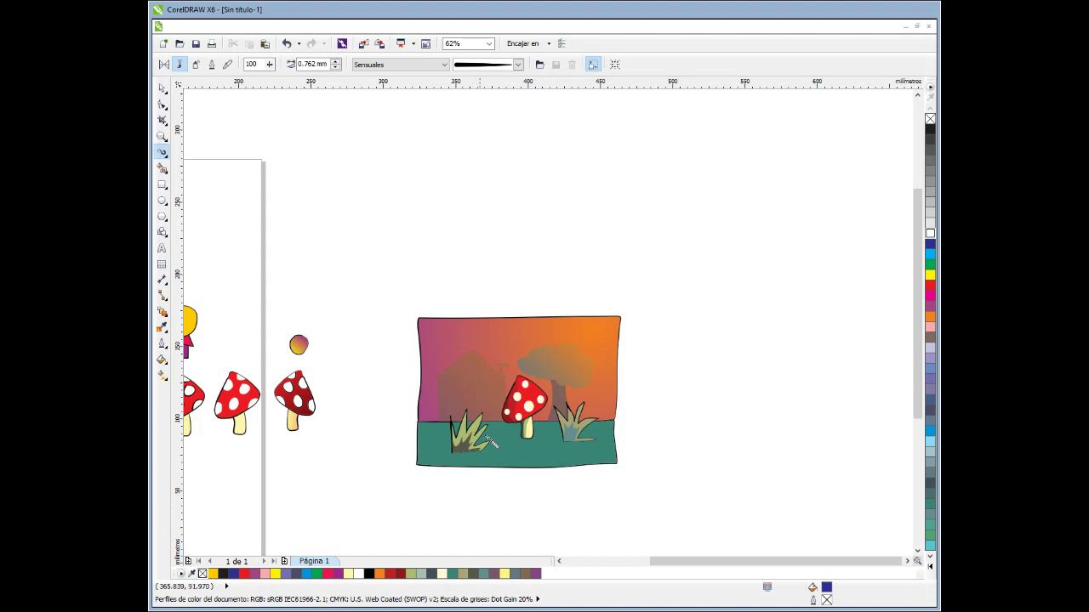
scroll(483, 433, "up", 2)
scroll(494, 438, "up", 2)
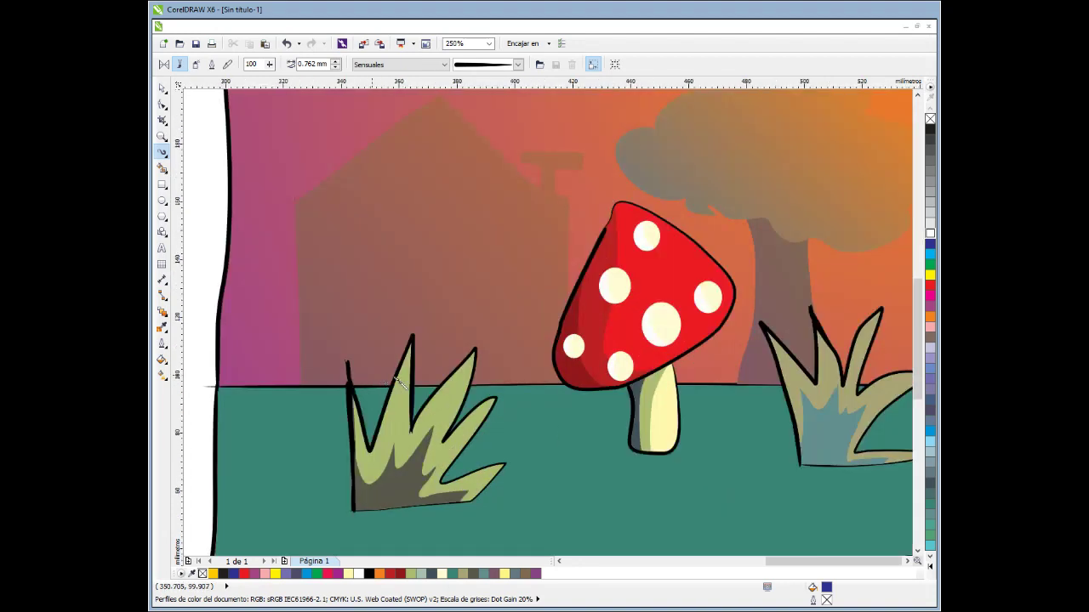
scroll(374, 379, "down", 2)
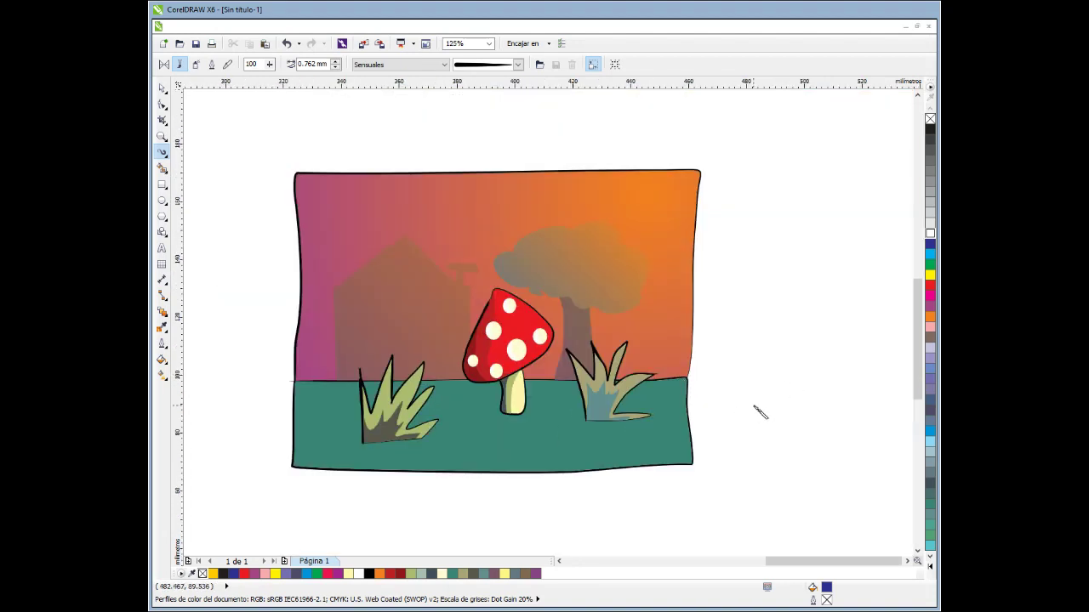